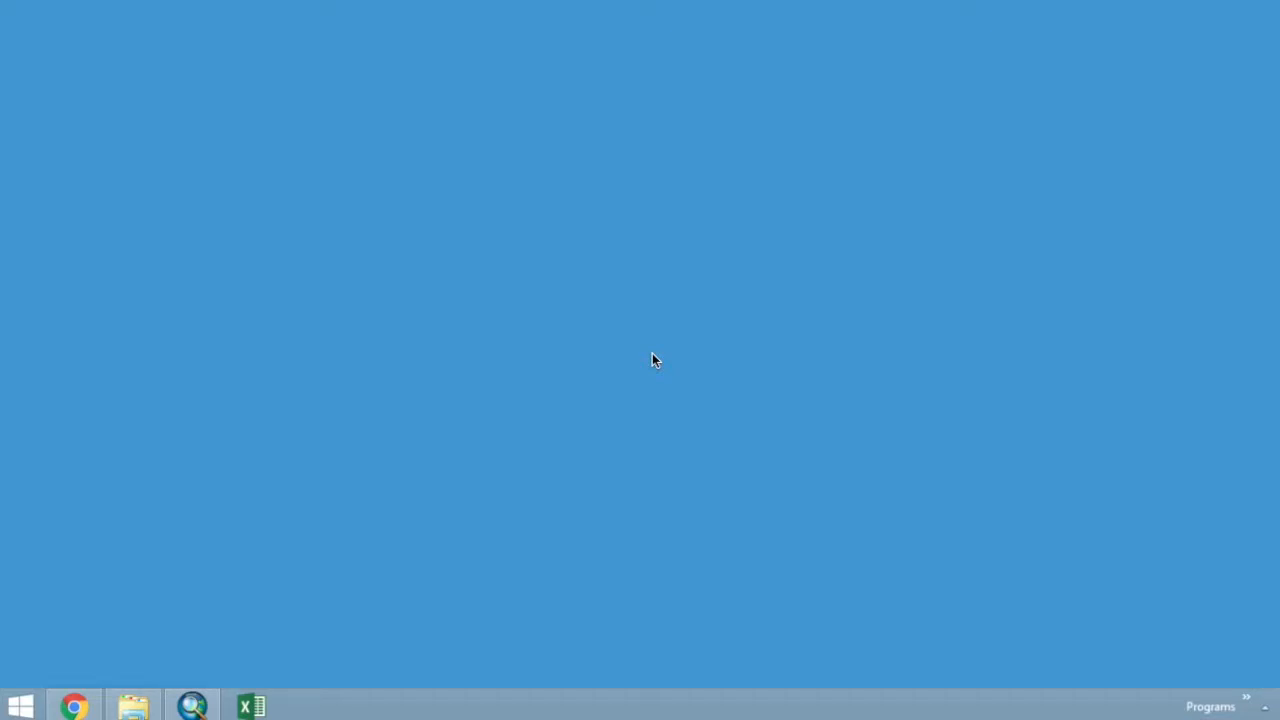
# - Switch to Chrome and download the World Basemap, Landsat, Bathymetry and Species Distribution archives from their open pages
pyautogui.click(80, 700)
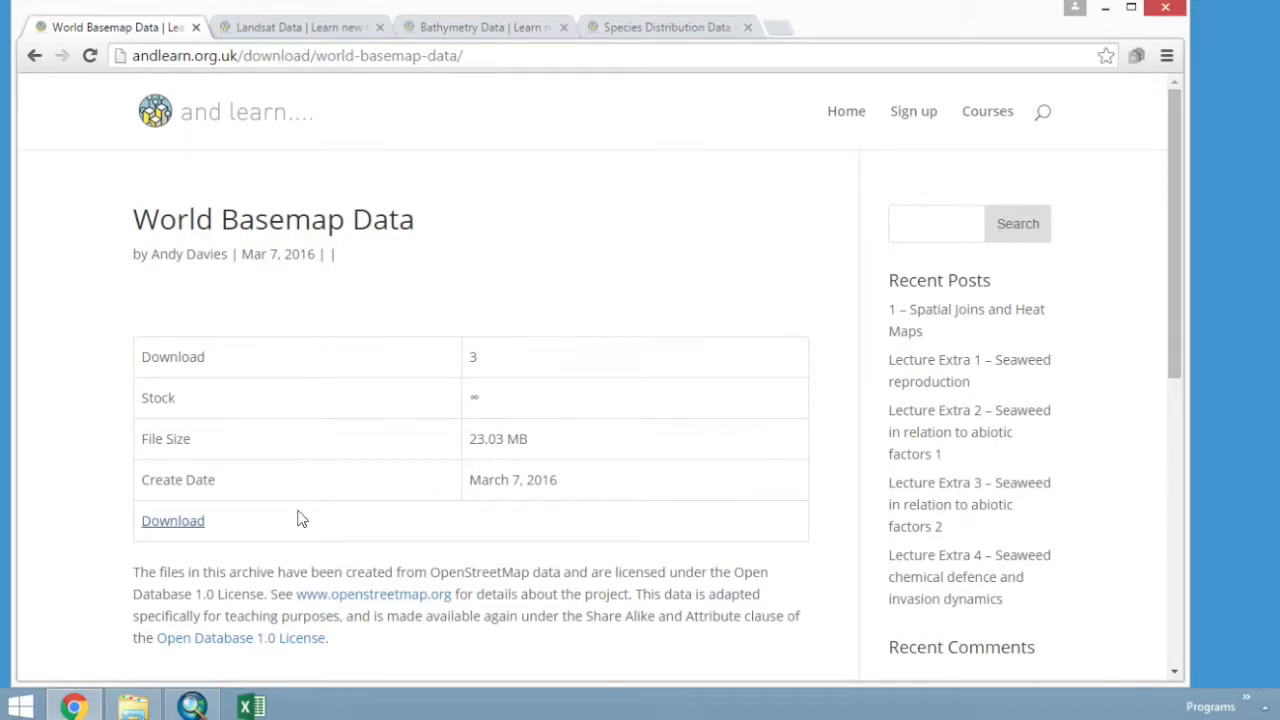
pyautogui.click(197, 527)
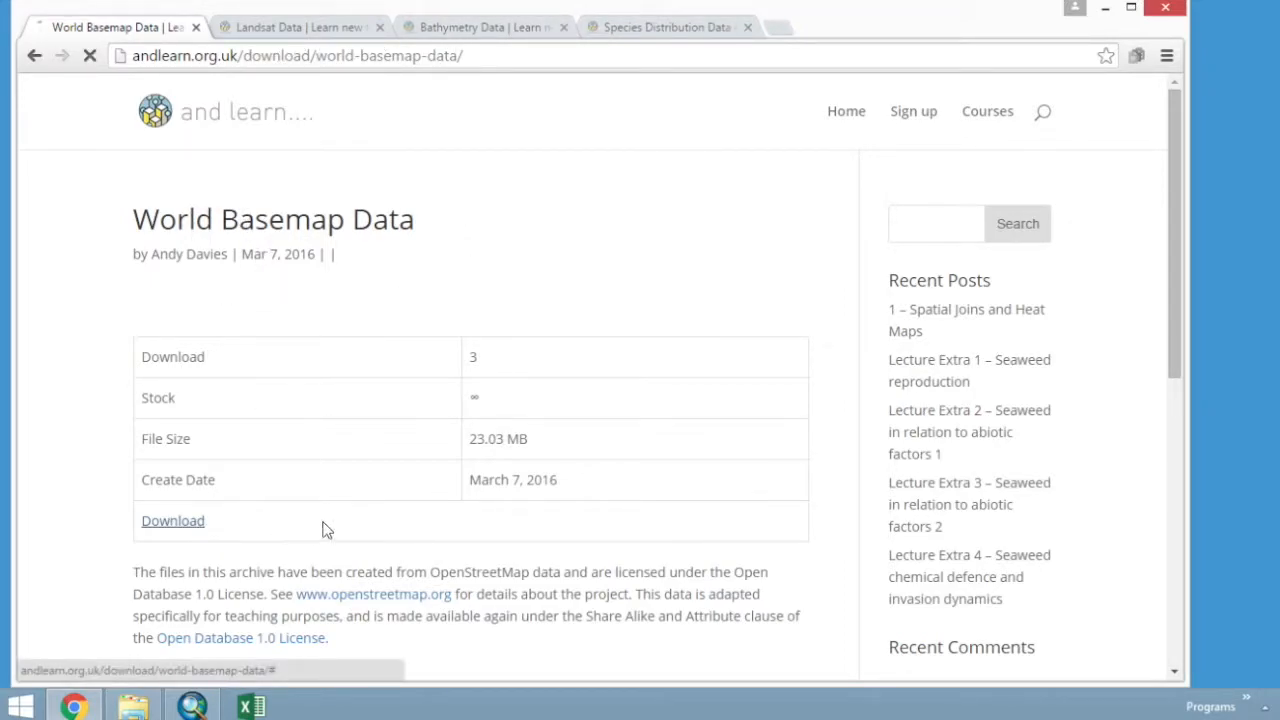
pyautogui.click(329, 35)
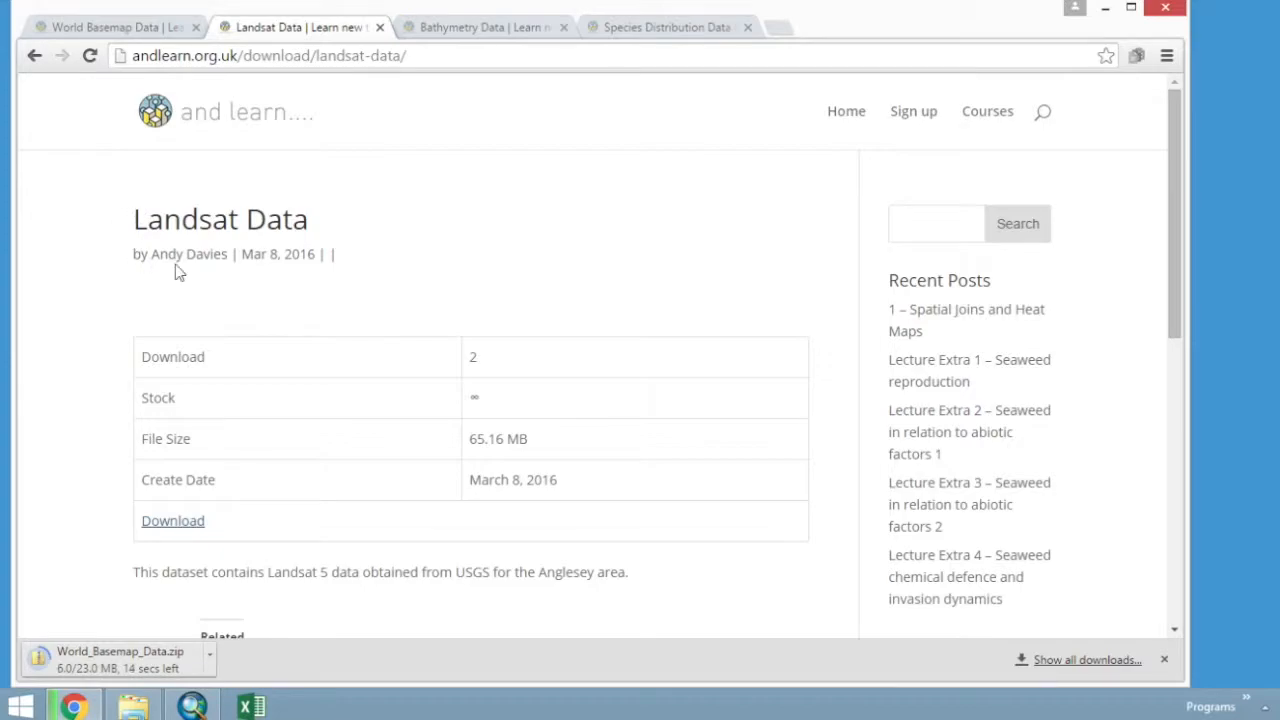
pyautogui.click(193, 525)
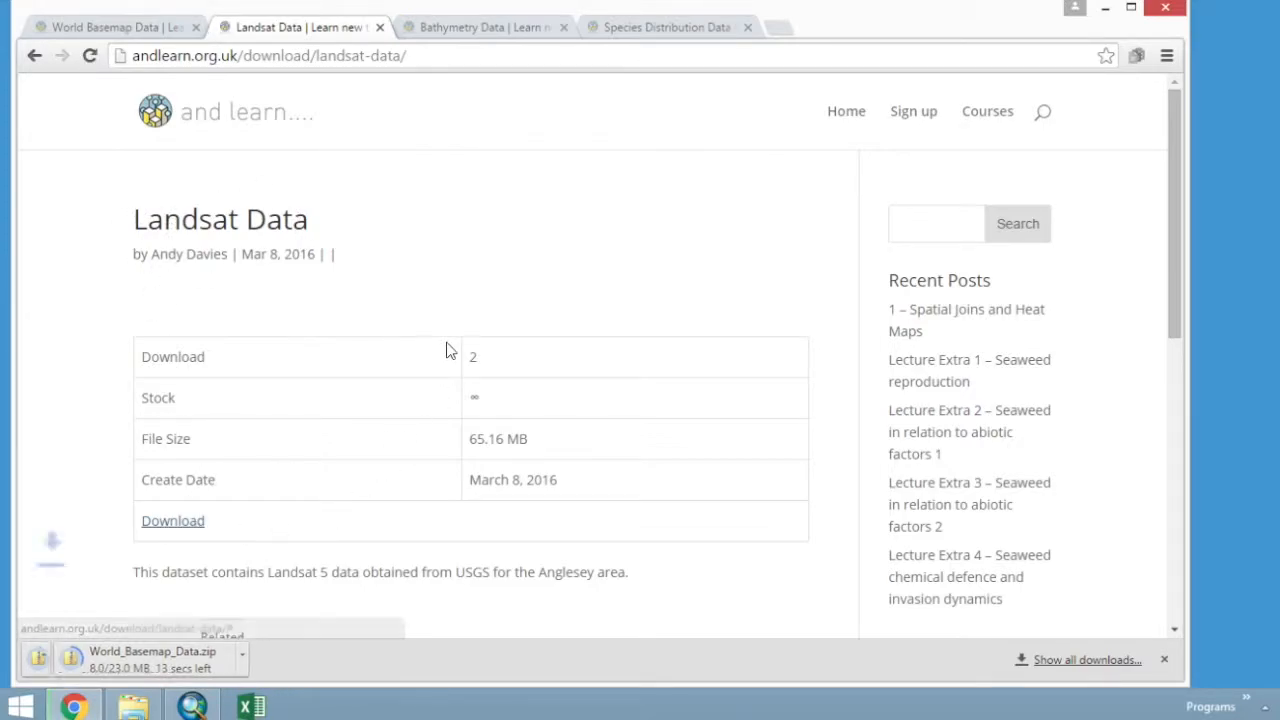
pyautogui.click(478, 30)
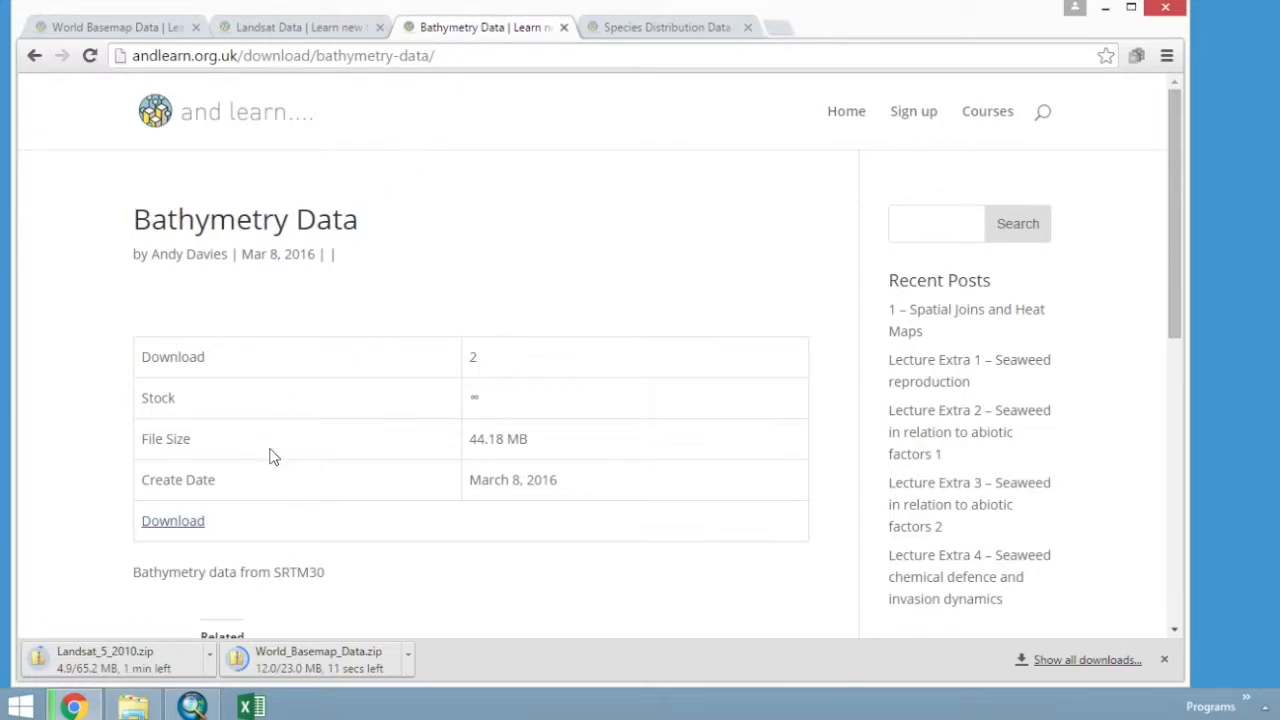
pyautogui.click(195, 528)
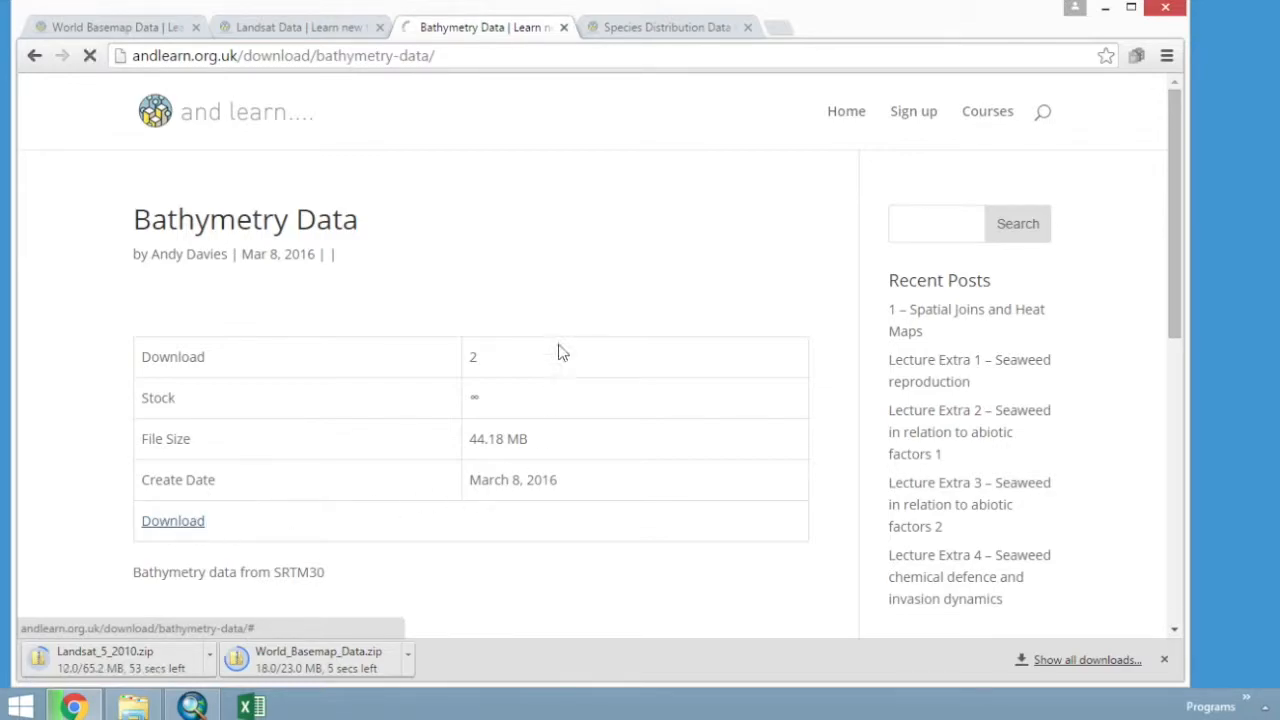
pyautogui.click(665, 31)
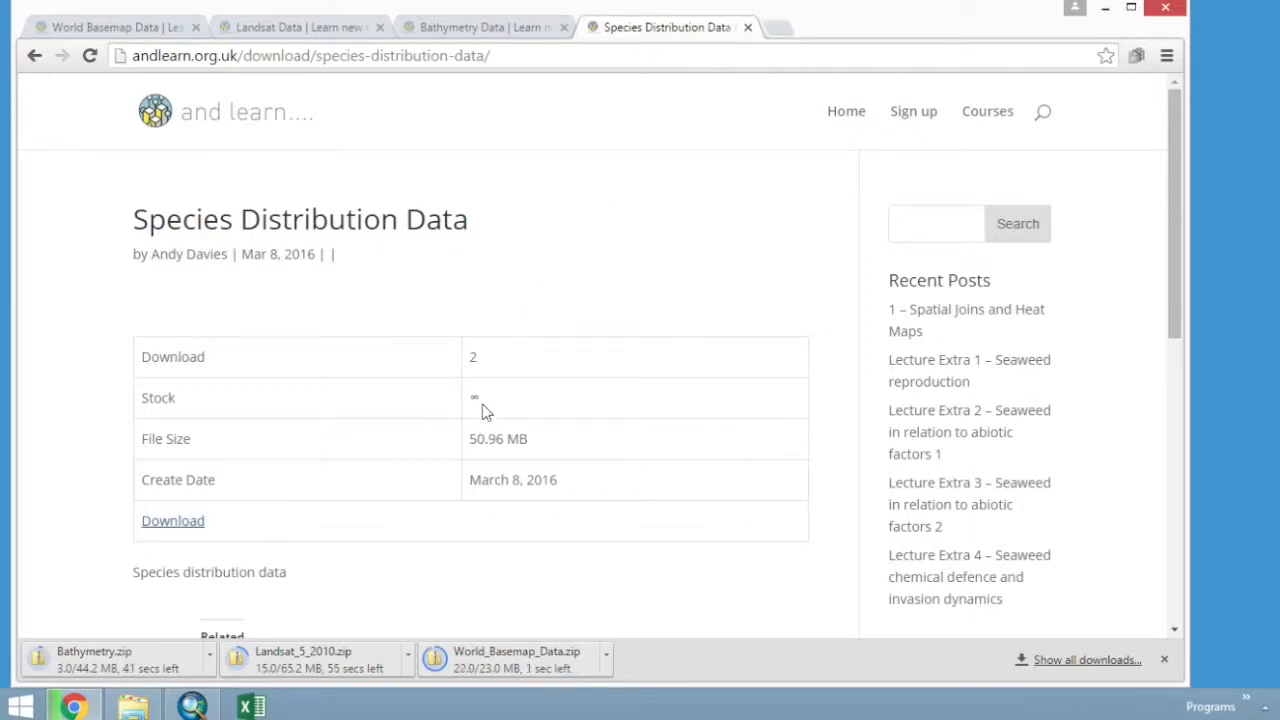
pyautogui.click(190, 520)
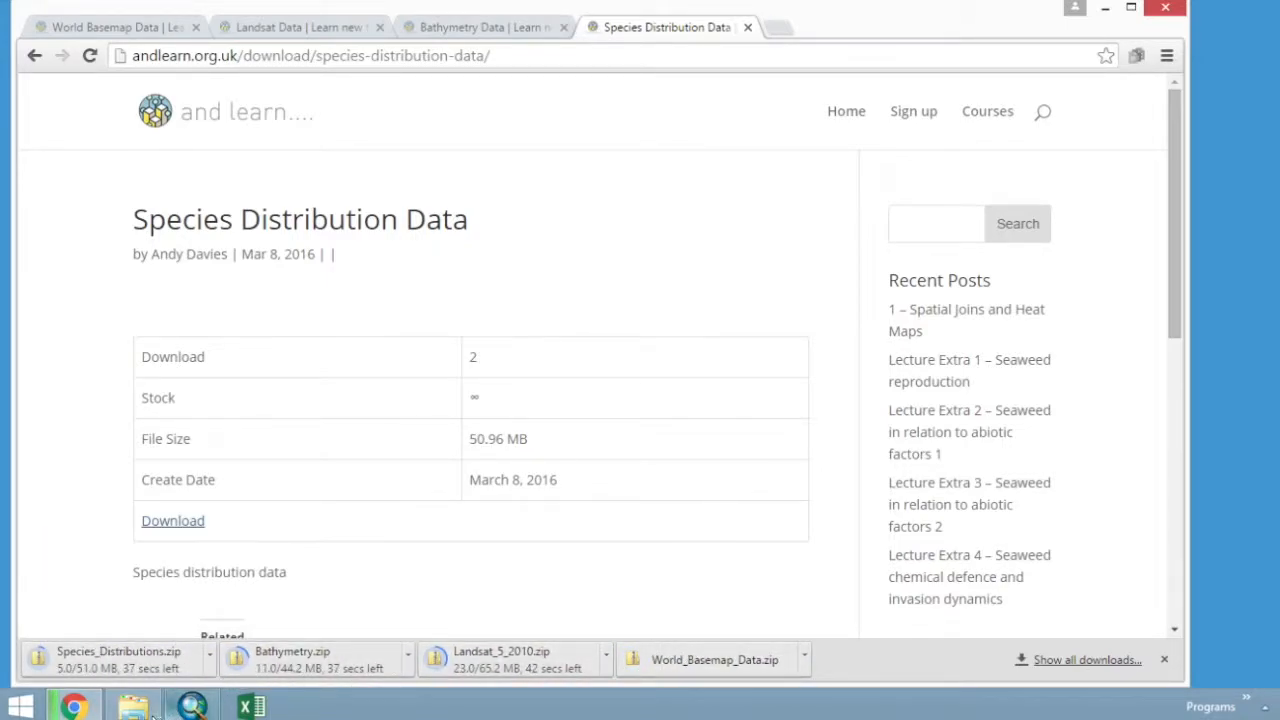
# - Open the downloaded World_Basemap_Data.zip and bring the GIS_Files folder window in front, moved aside from the archive
pyautogui.moveTo(152, 706)
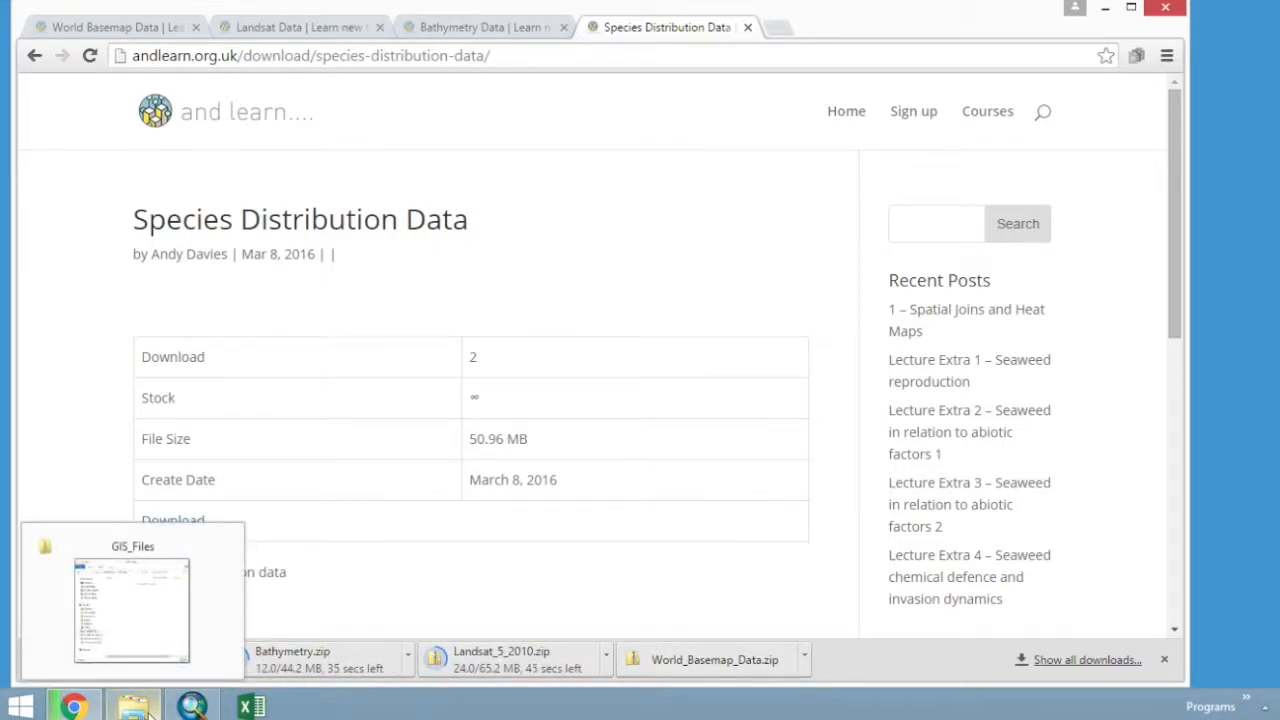
pyautogui.click(805, 657)
pyautogui.click(877, 545)
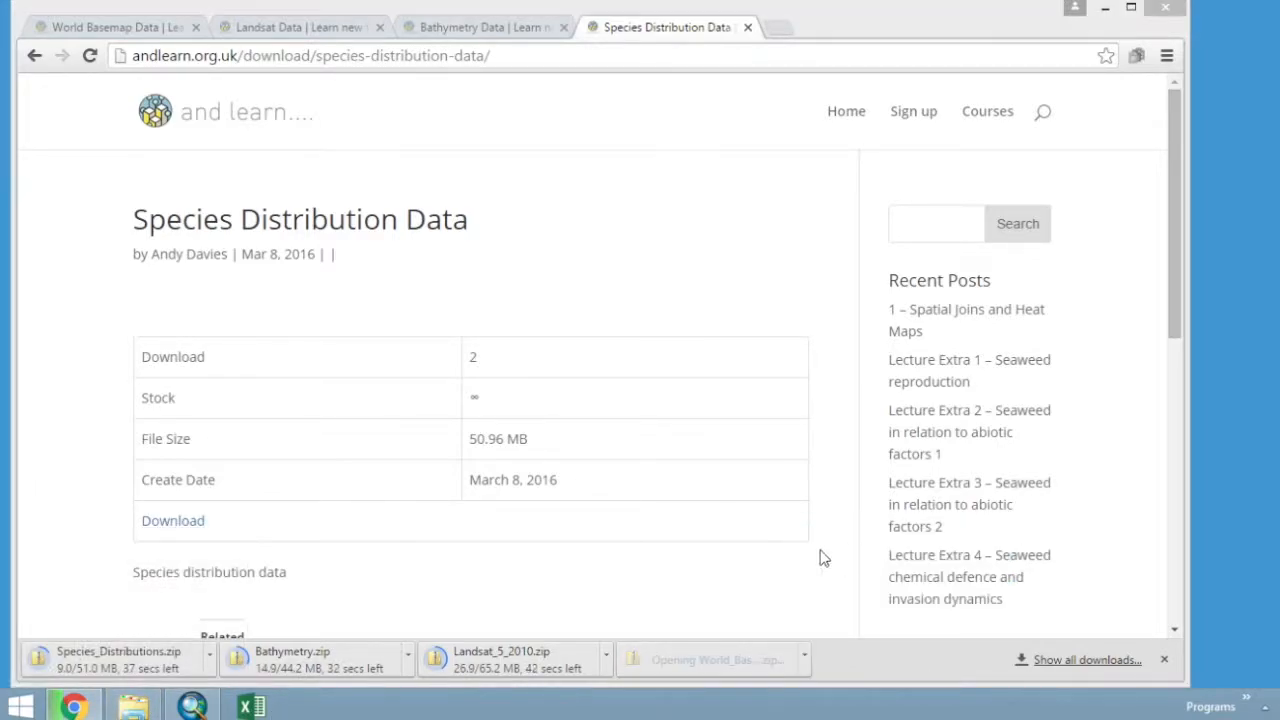
pyautogui.moveTo(131, 706)
pyautogui.click(157, 540)
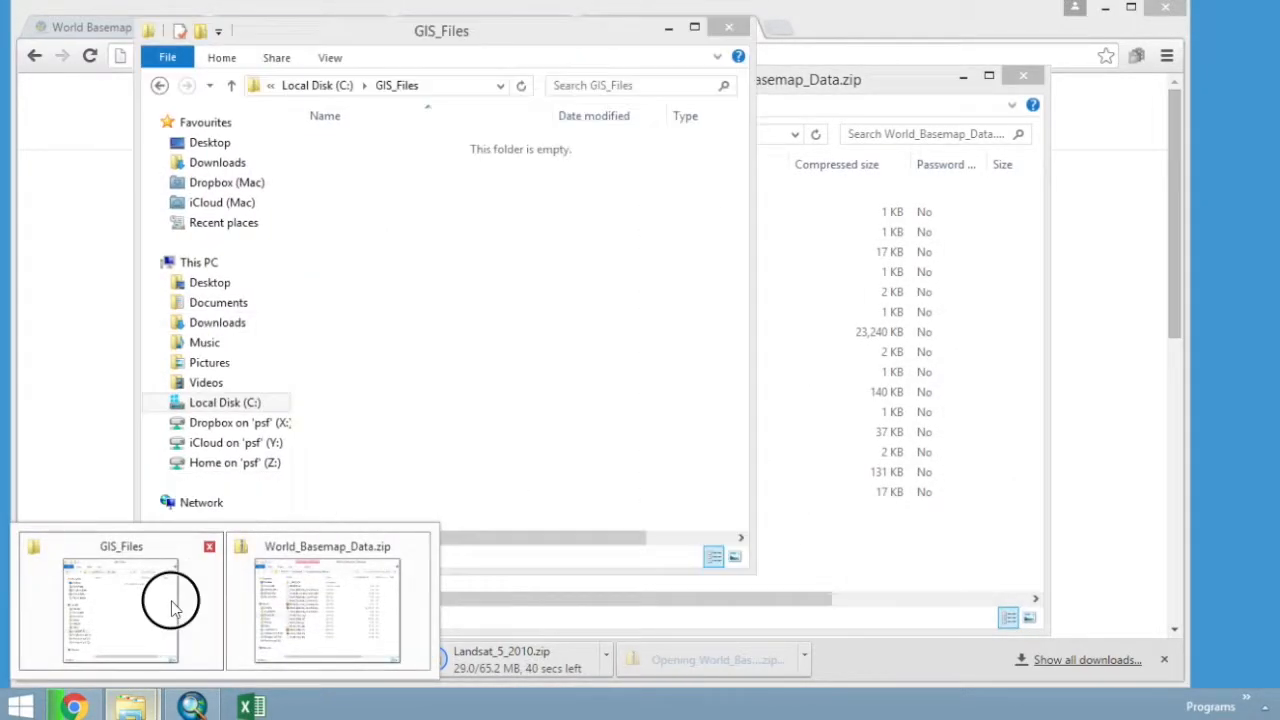
pyautogui.moveTo(543, 42); pyautogui.dragTo(443, 38)
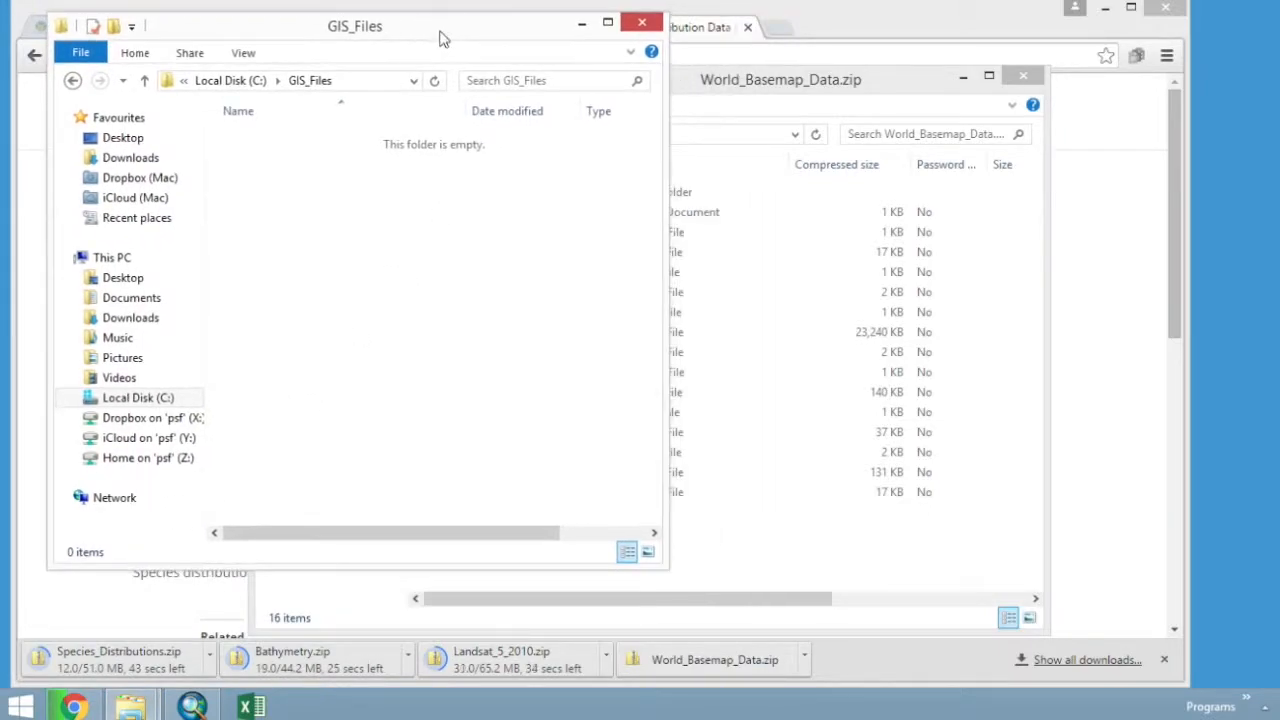
# - Create a new folder named Raster_Data inside GIS_Files
pyautogui.rightClick(340, 221)
pyautogui.moveTo(474, 432)
pyautogui.click(594, 430)
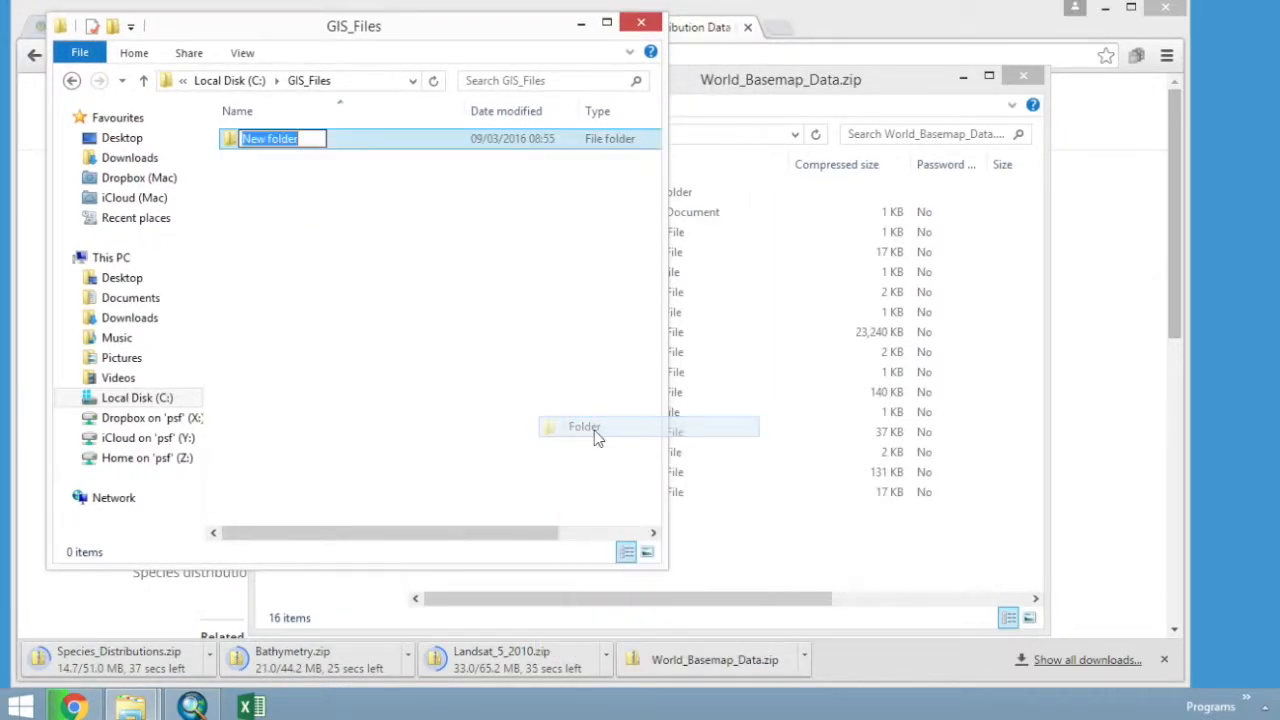
pyautogui.write('Ras')
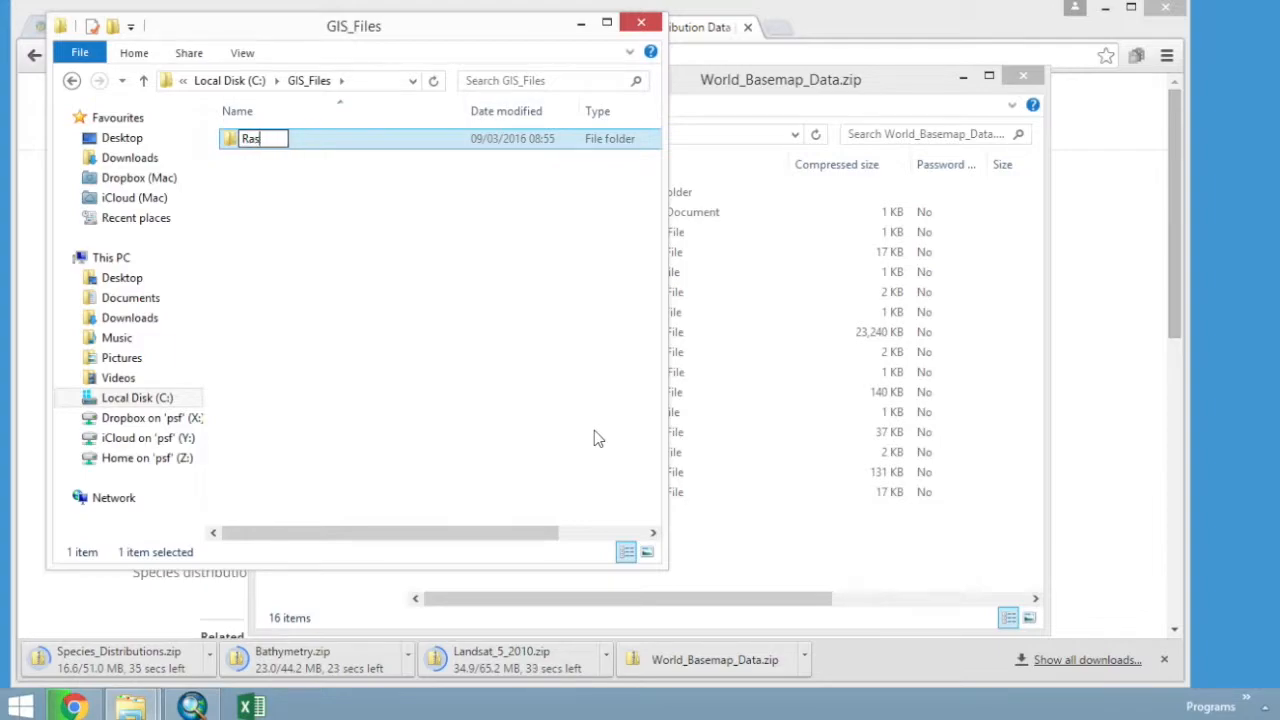
pyautogui.write('ter_Data')
pyautogui.press('Return')
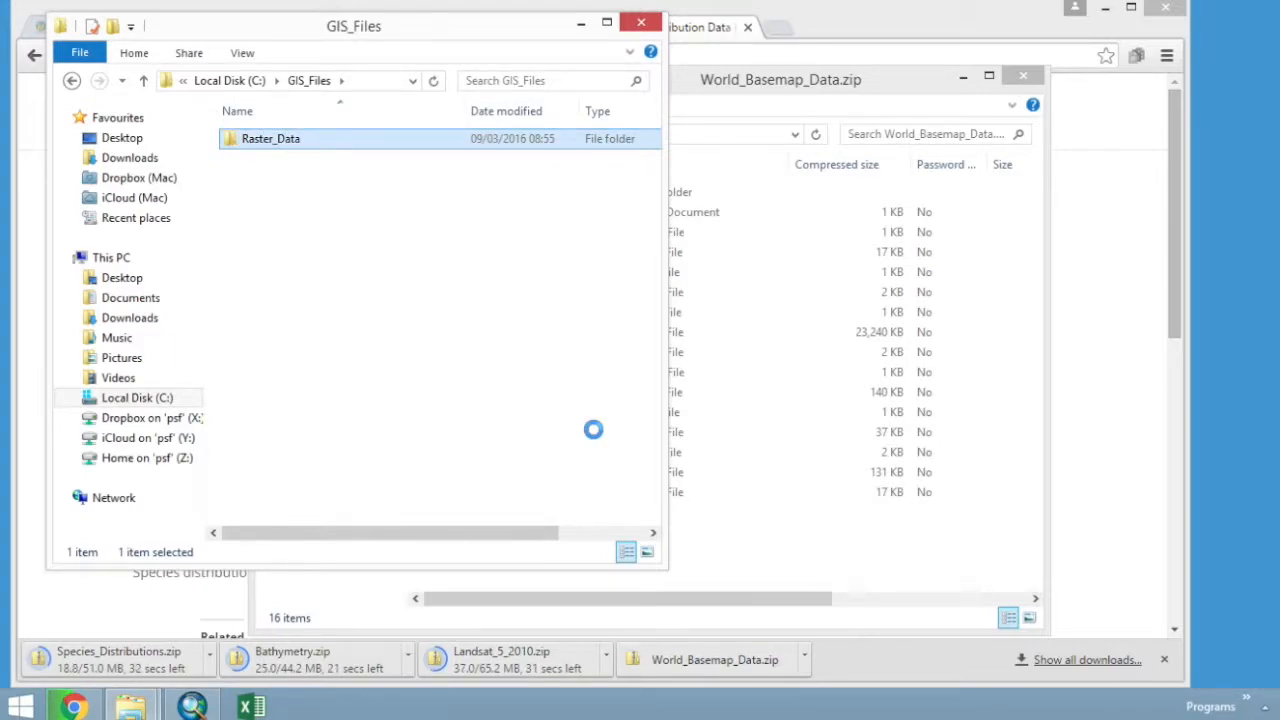
# - Copy all World_Basemap_Countries and World_Cities files from World_Basemap_Data.zip into the Raster_Data folder and close the archive
pyautogui.click(281, 143)
pyautogui.doubleClick(279, 141)
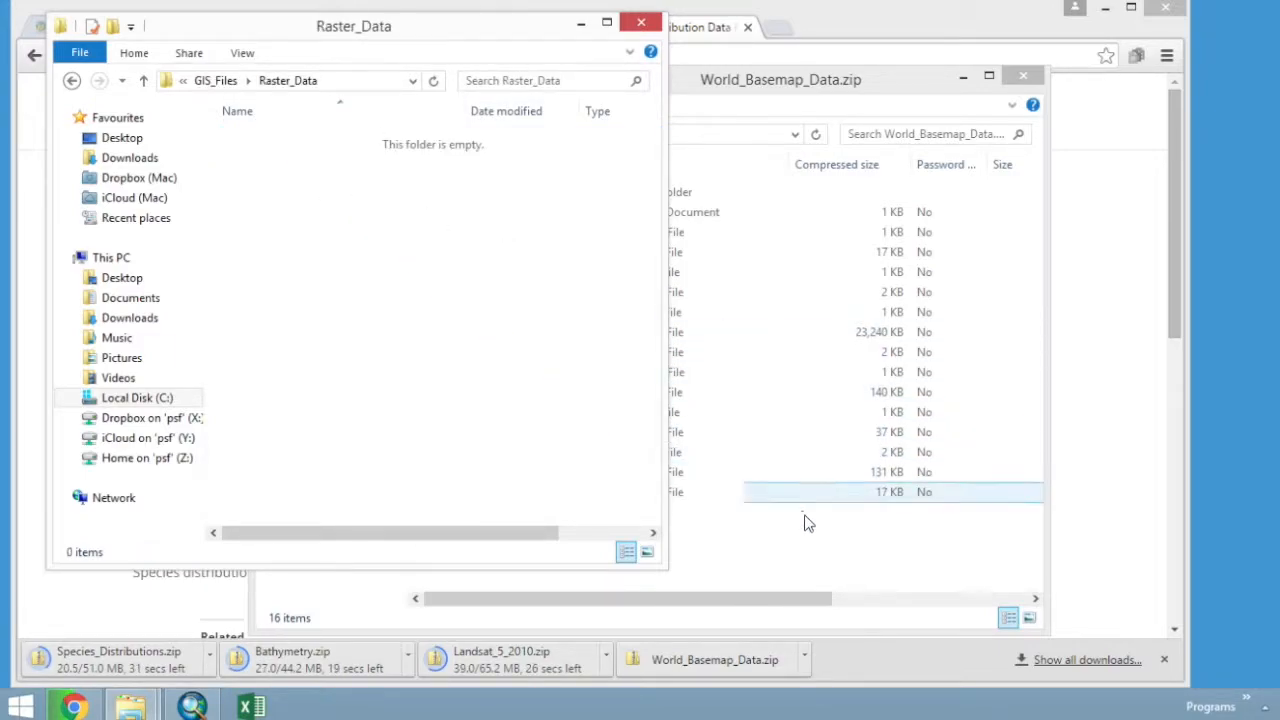
pyautogui.click(806, 516)
pyautogui.click(508, 490)
pyautogui.keyDown('shift'); pyautogui.click(485, 240); pyautogui.keyUp('shift')
pyautogui.moveTo(485, 240); pyautogui.dragTo(232, 212)
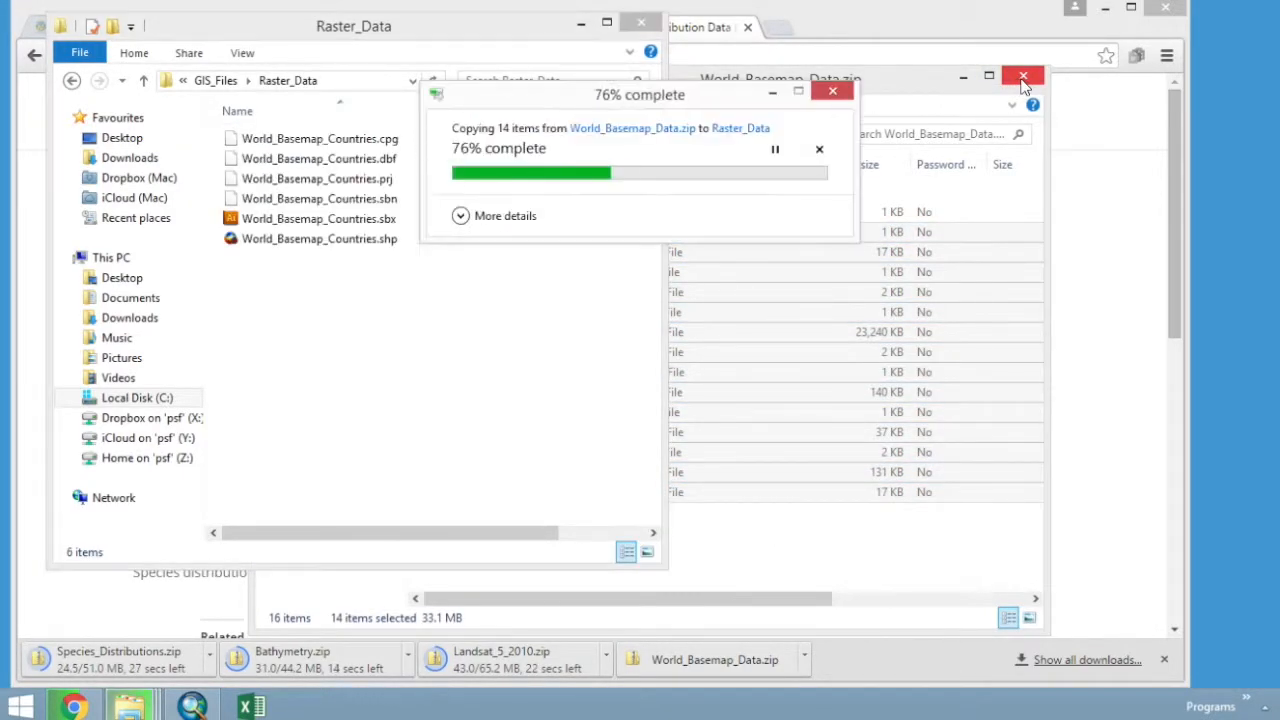
pyautogui.click(1023, 78)
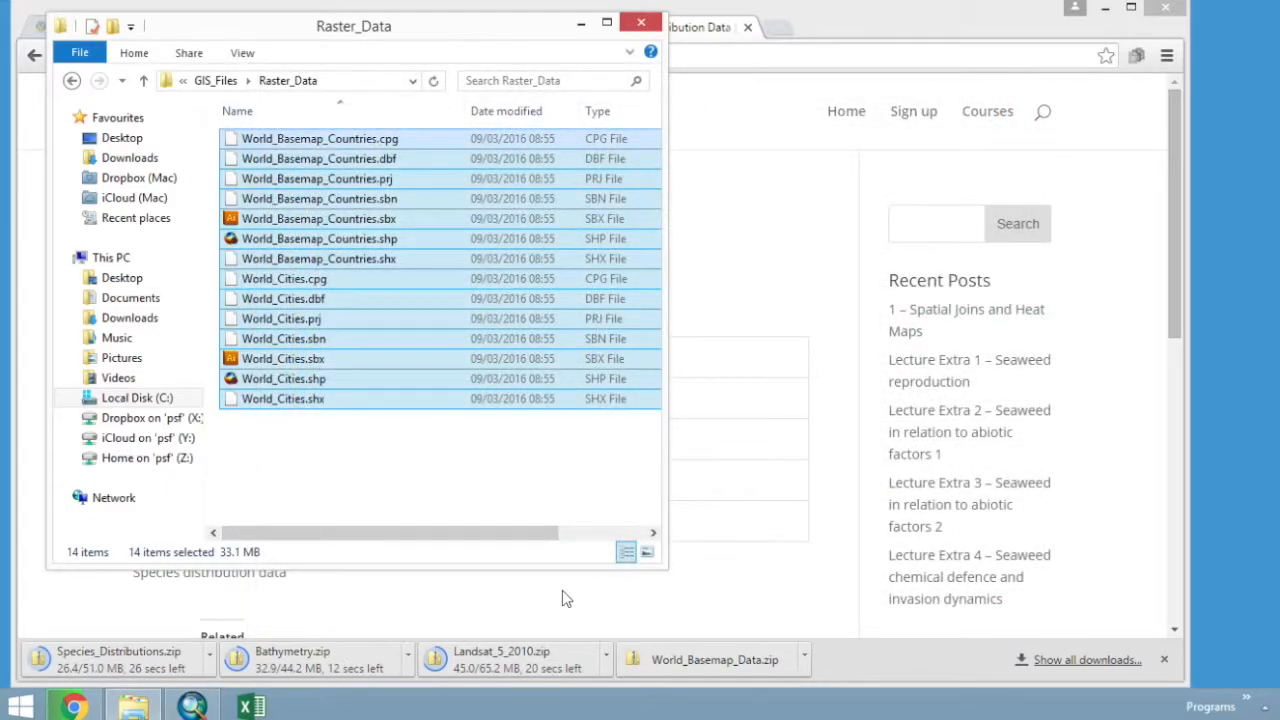
# - Move the Raster_Data window clear of the browser's downloads, set Bathymetry.zip to open, and return to Raster_Data
pyautogui.moveTo(510, 8); pyautogui.dragTo(1063, 14)
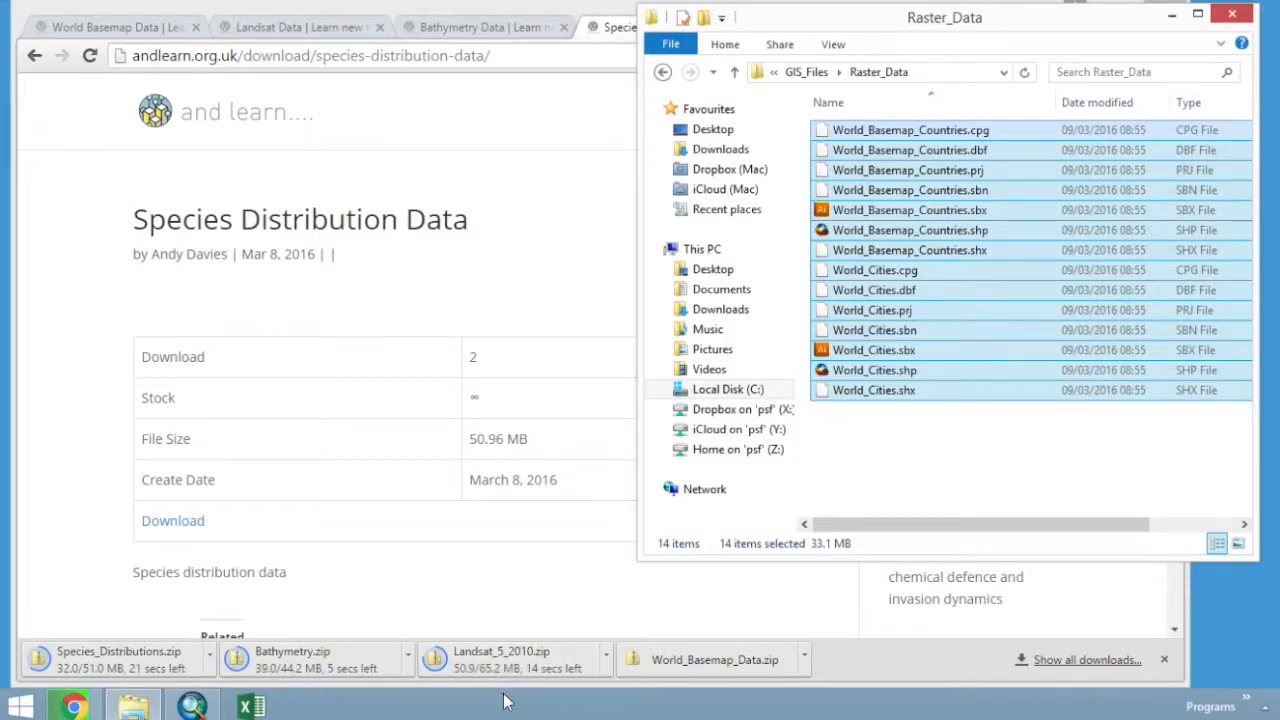
pyautogui.click(407, 655)
pyautogui.click(466, 517)
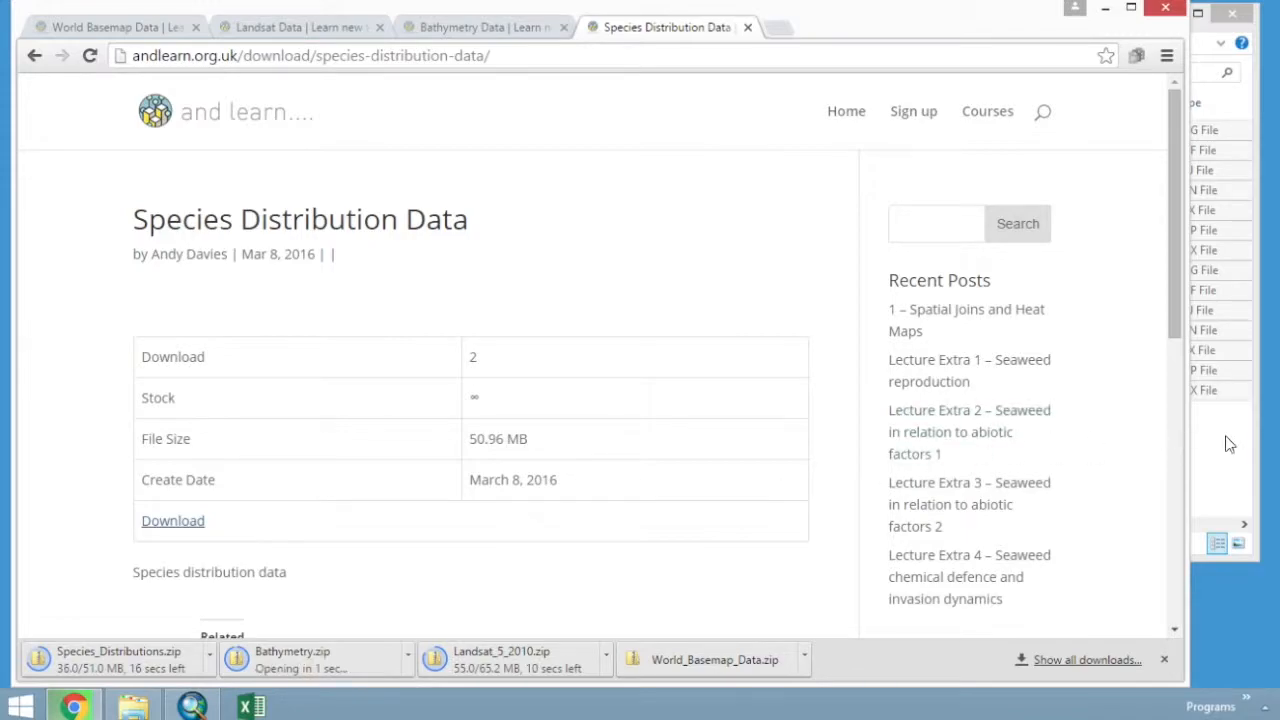
pyautogui.click(1230, 444)
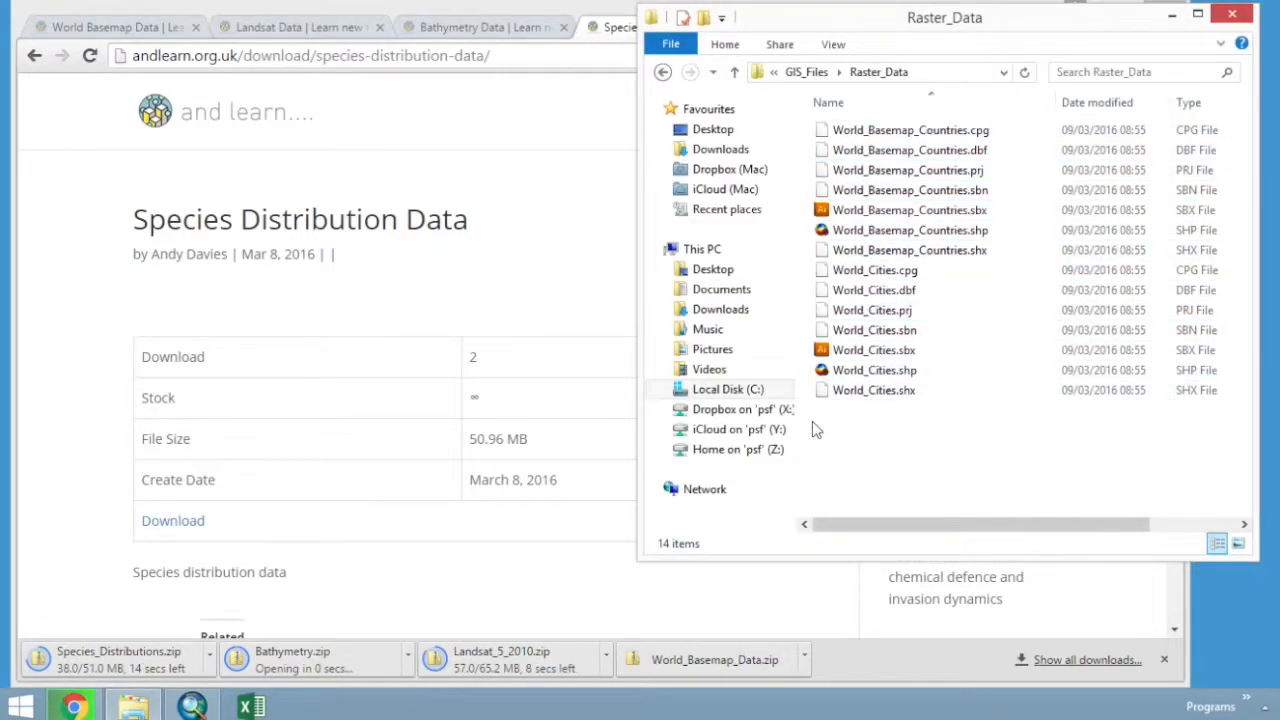
# - Create a new folder named Bathymetry inside Raster_Data
pyautogui.rightClick(888, 441)
pyautogui.moveTo(906, 456)
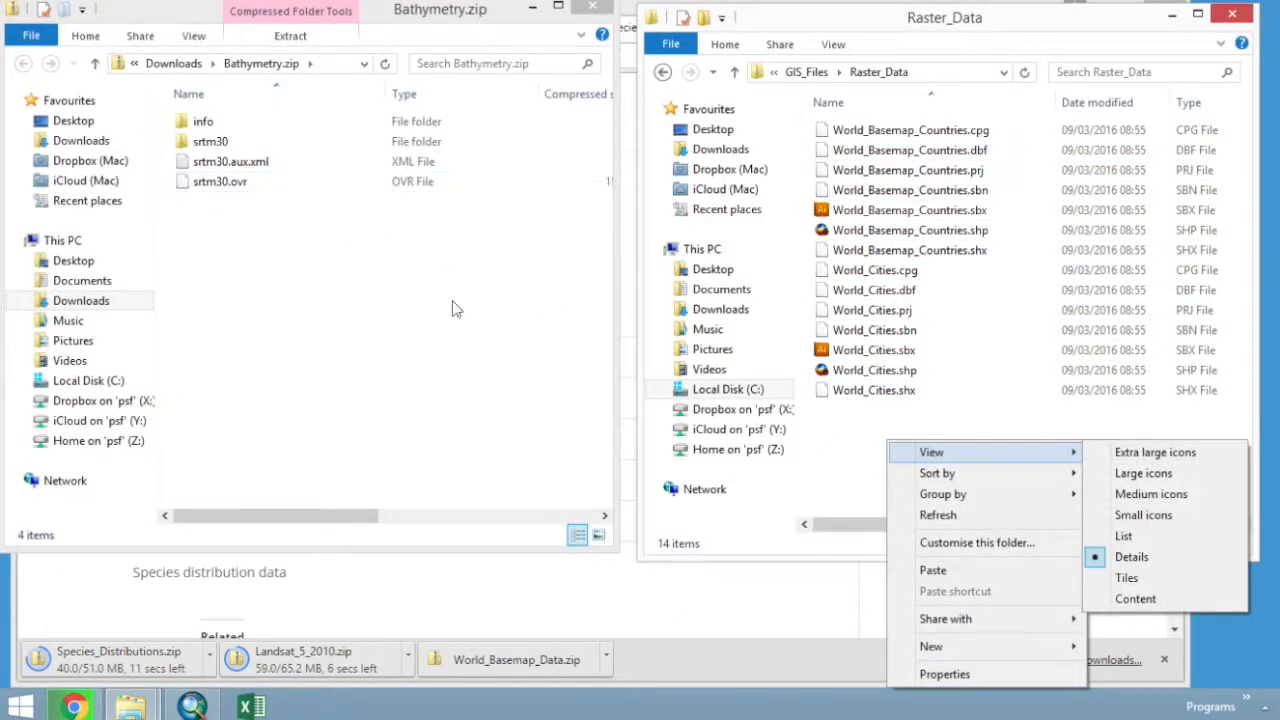
pyautogui.moveTo(983, 645)
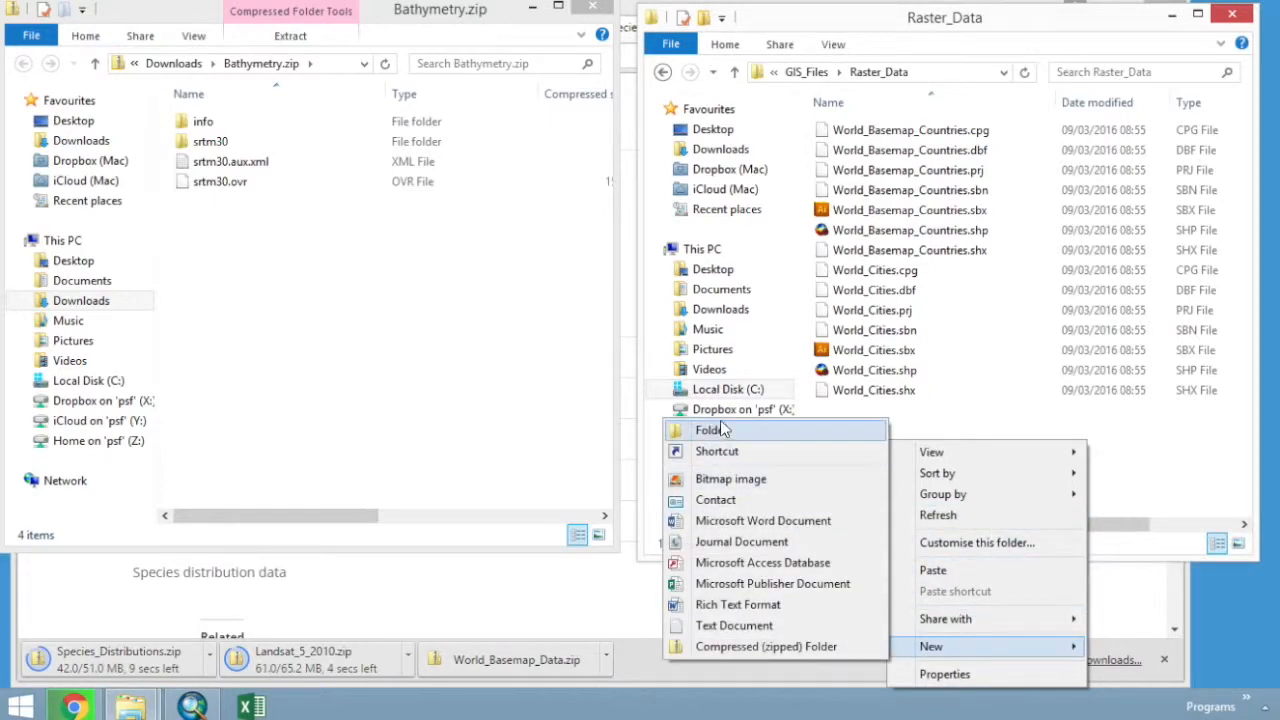
pyautogui.click(720, 428)
pyautogui.write('Bathymetry')
pyautogui.press('Return')
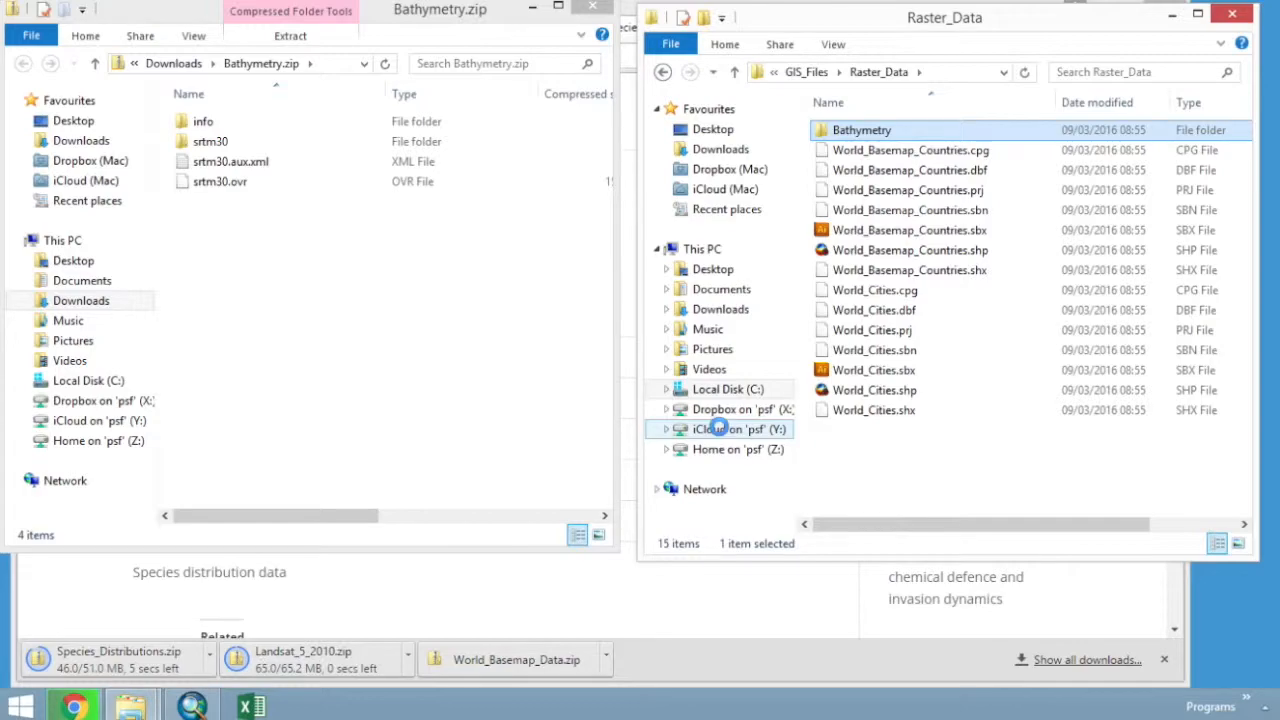
# - Copy the info and srtm30 folders and the srtm30 files from Bathymetry.zip into the Bathymetry folder, and close the archive
pyautogui.doubleClick(857, 134)
pyautogui.moveTo(332, 258); pyautogui.dragTo(957, 194)
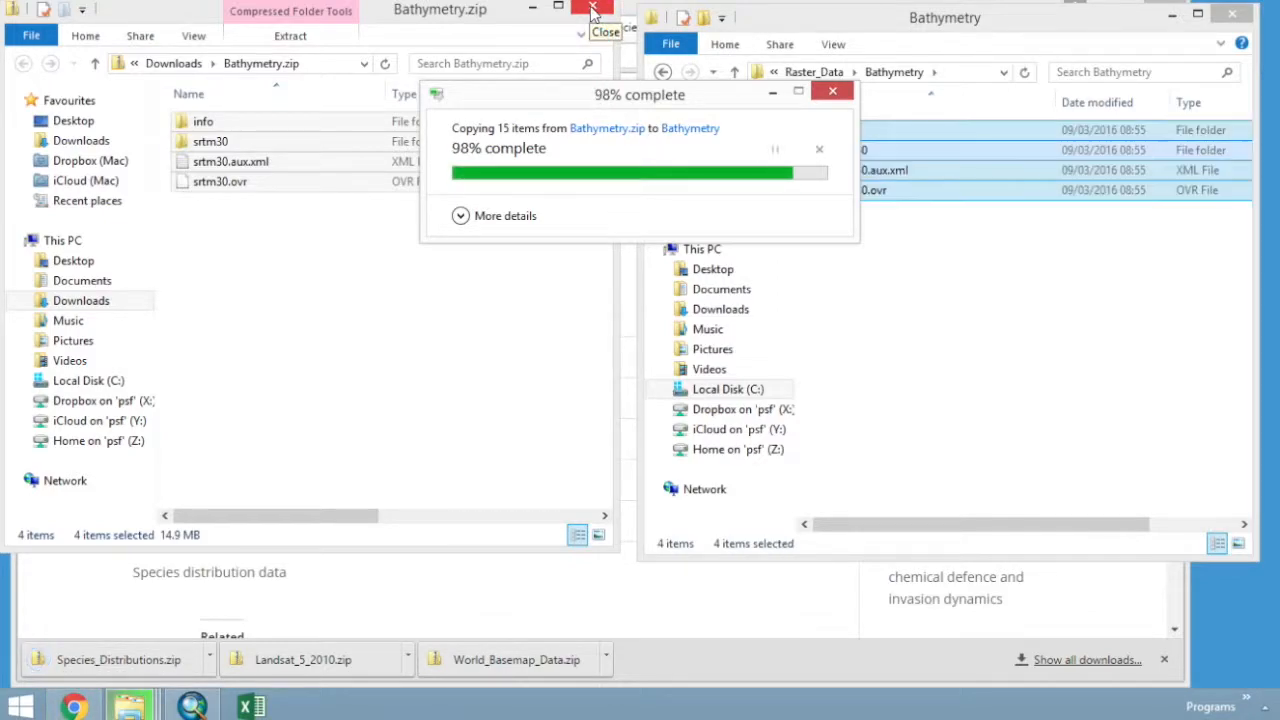
pyautogui.click(593, 10)
# - Go back to Raster_Data and create a new folder named Species_Distributions in it
pyautogui.click(813, 75)
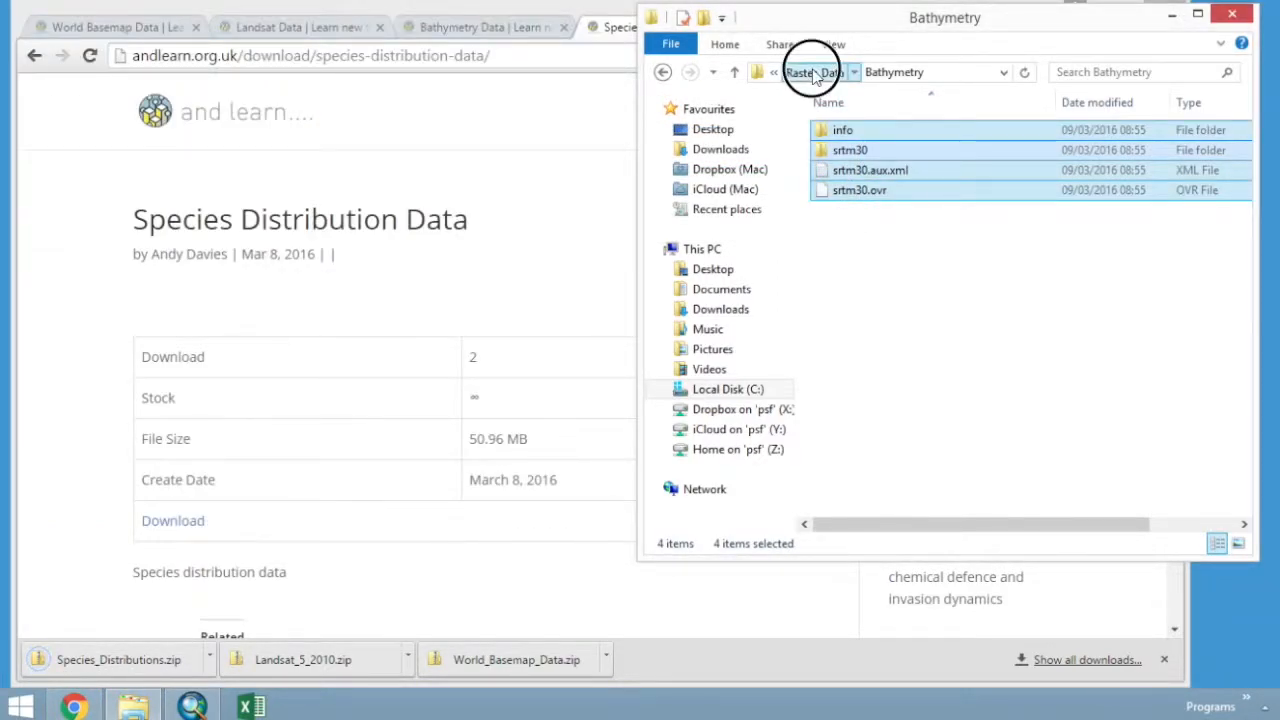
pyautogui.rightClick(909, 466)
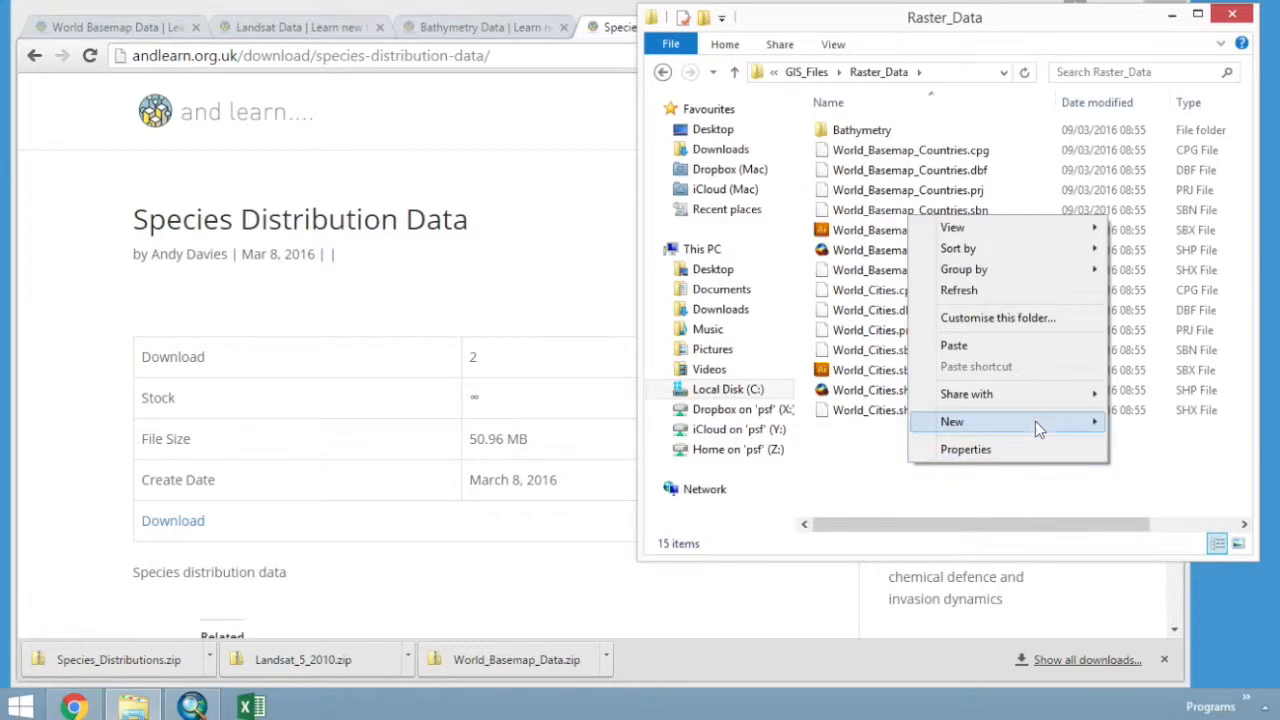
pyautogui.moveTo(1036, 420)
pyautogui.click(790, 415)
pyautogui.write('Species_Distrib')
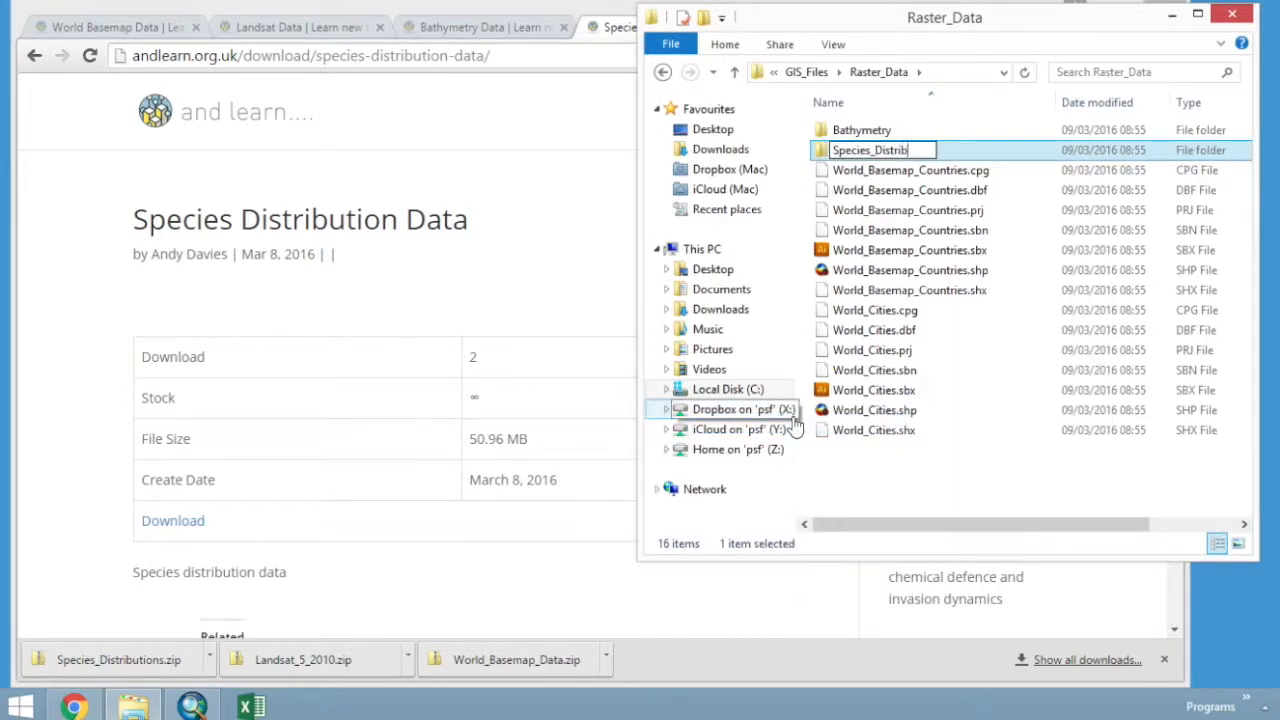
pyautogui.click(944, 470)
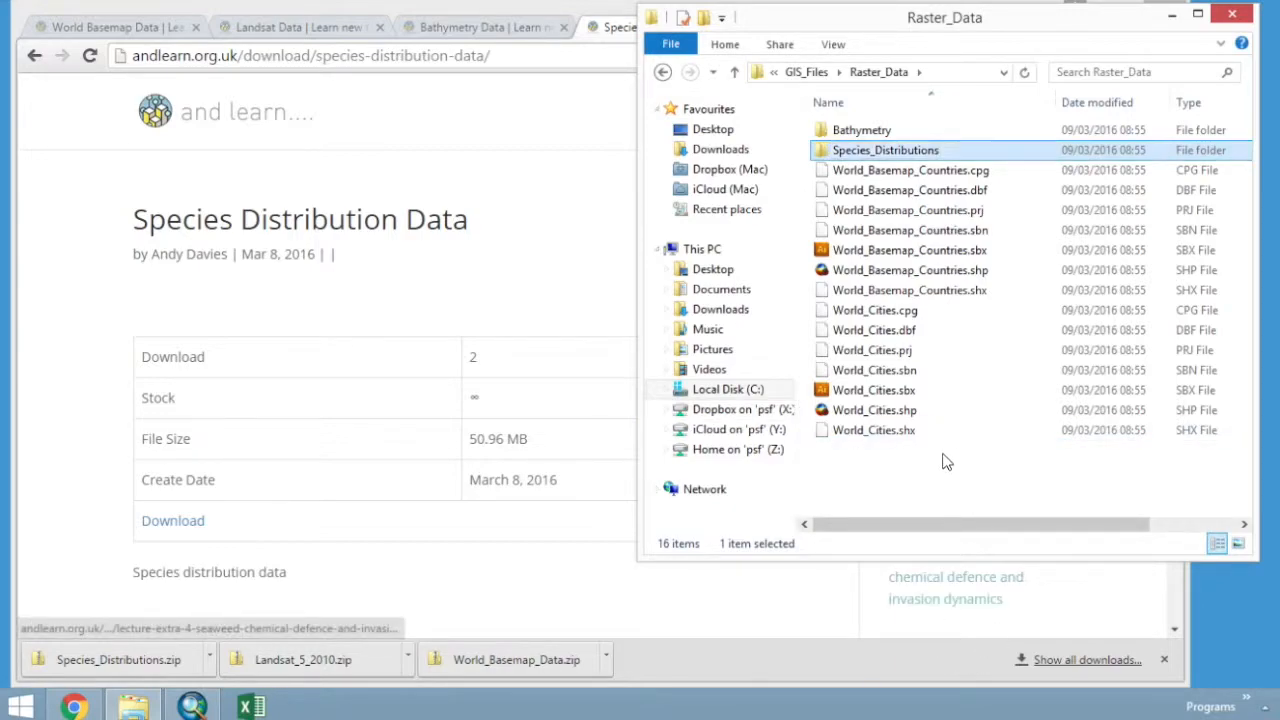
# - Open the downloaded Species_Distributions.zip and copy all of its da_2008_lop and da_2011_lop files into the Species_Distributions folder
pyautogui.doubleClick(870, 150)
pyautogui.click(206, 660)
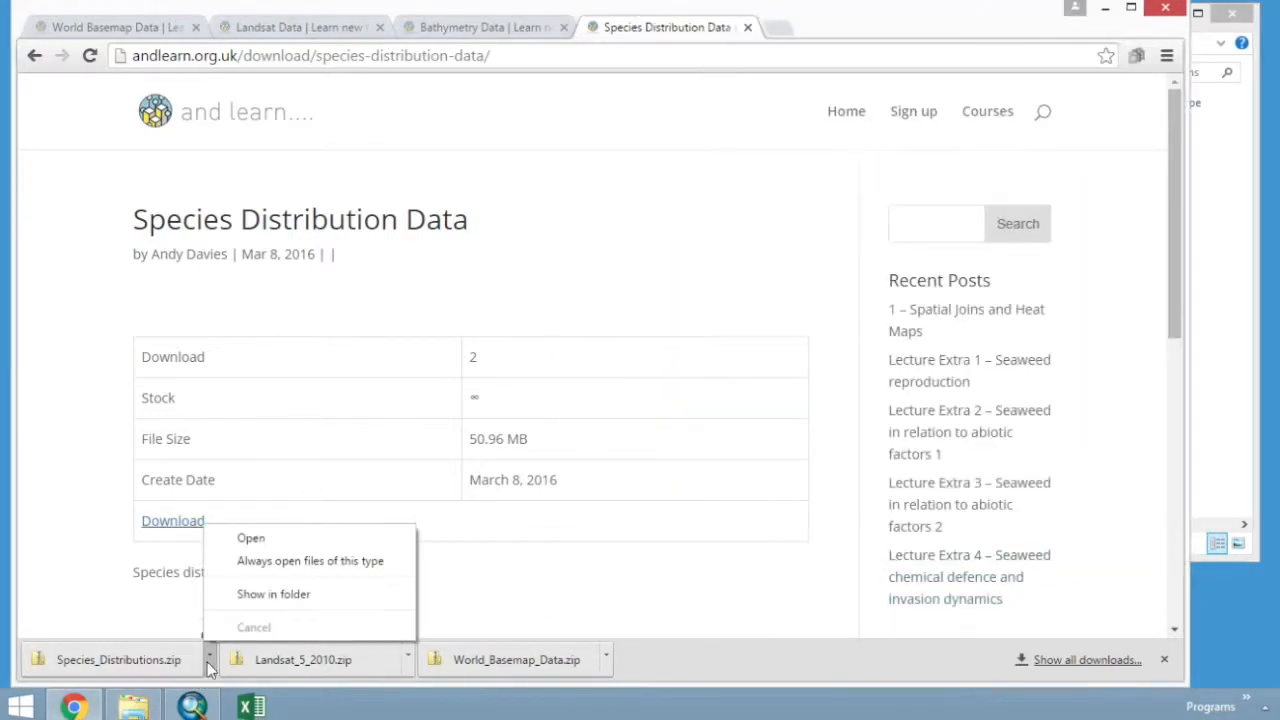
pyautogui.click(245, 535)
pyautogui.moveTo(314, 414); pyautogui.dragTo(191, 114)
pyautogui.moveTo(255, 146); pyautogui.dragTo(1229, 281)
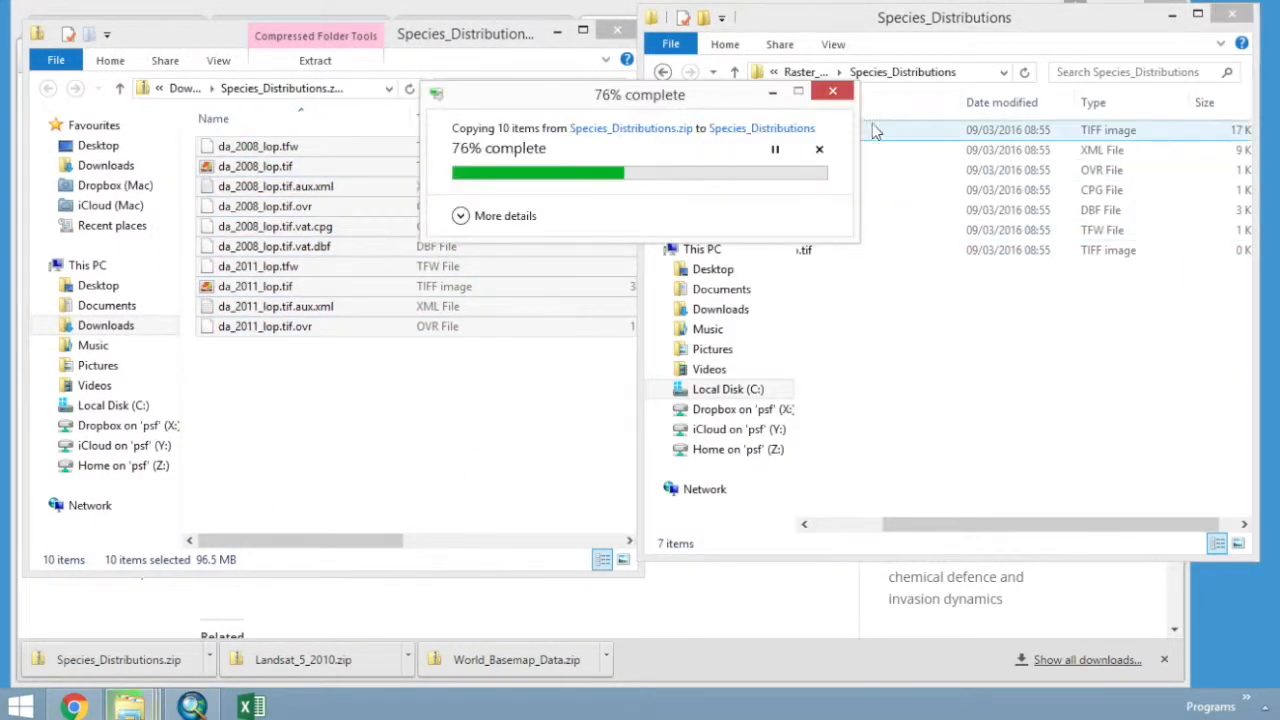
# - Return to Raster_Data and create a new folder named Landsat in it
pyautogui.click(812, 74)
pyautogui.rightClick(937, 463)
pyautogui.moveTo(1006, 423)
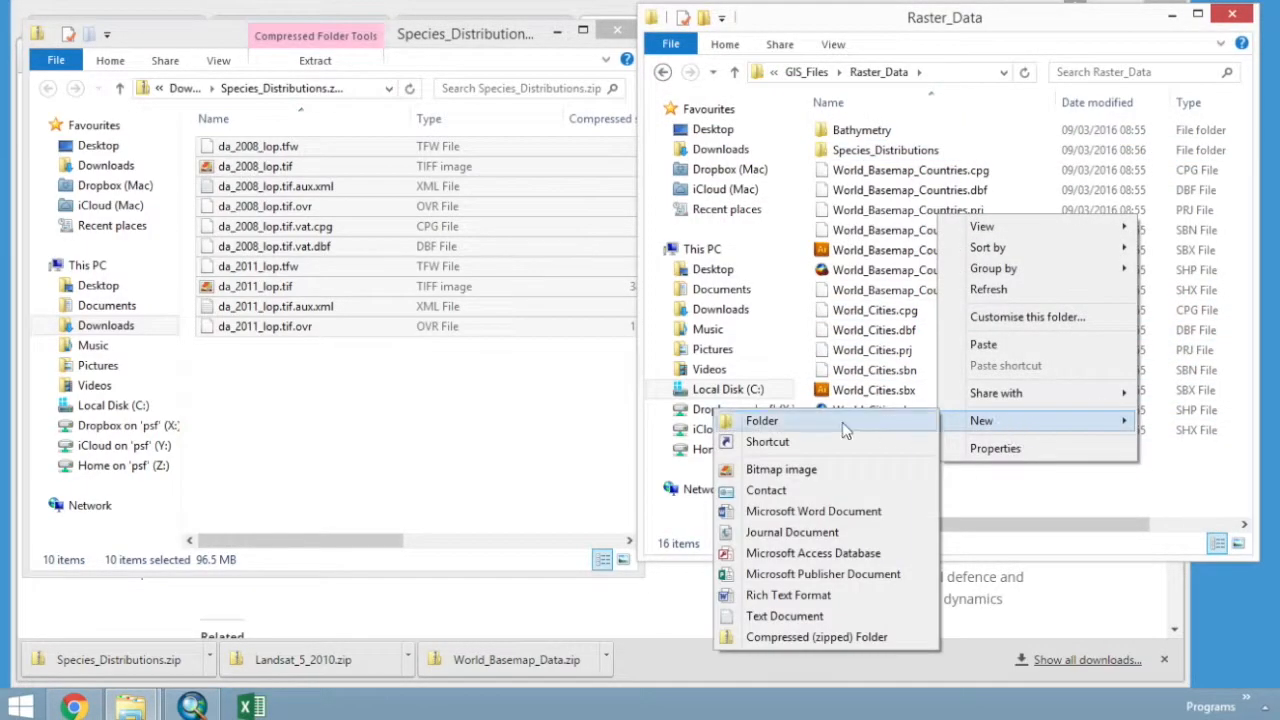
pyautogui.click(843, 425)
pyautogui.write('Lands')
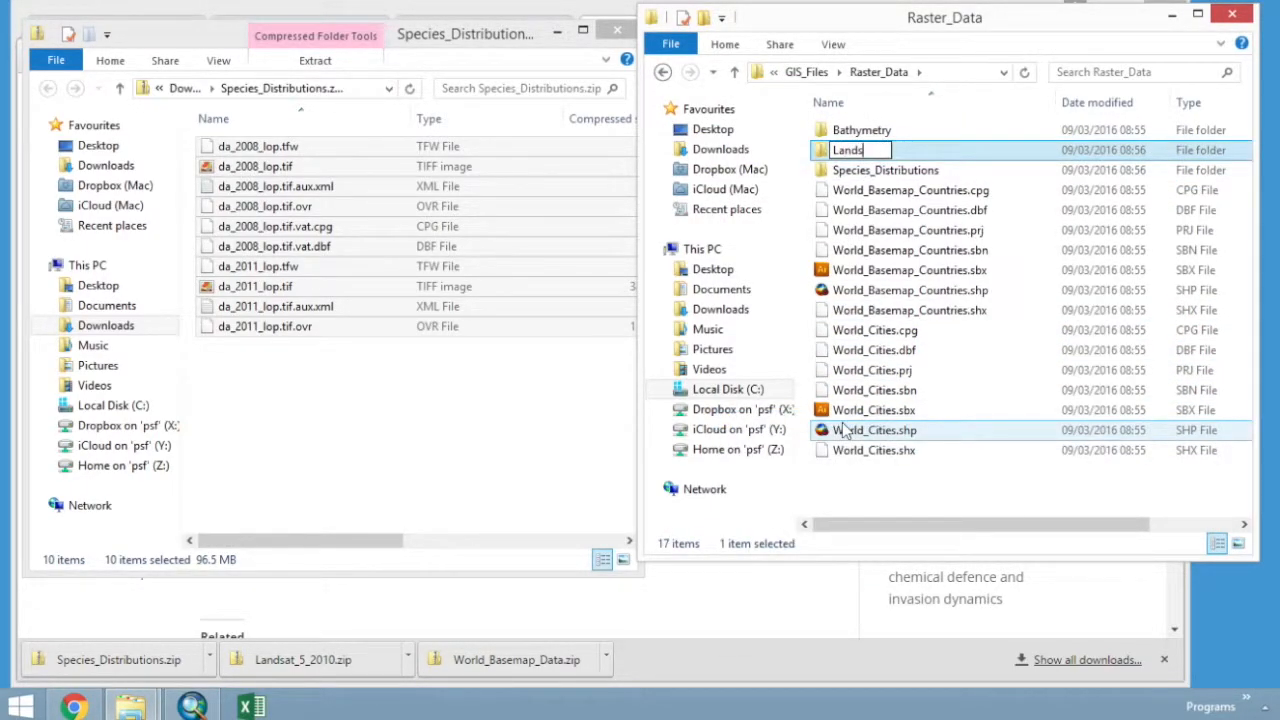
pyautogui.write('at')
pyautogui.press('Return')
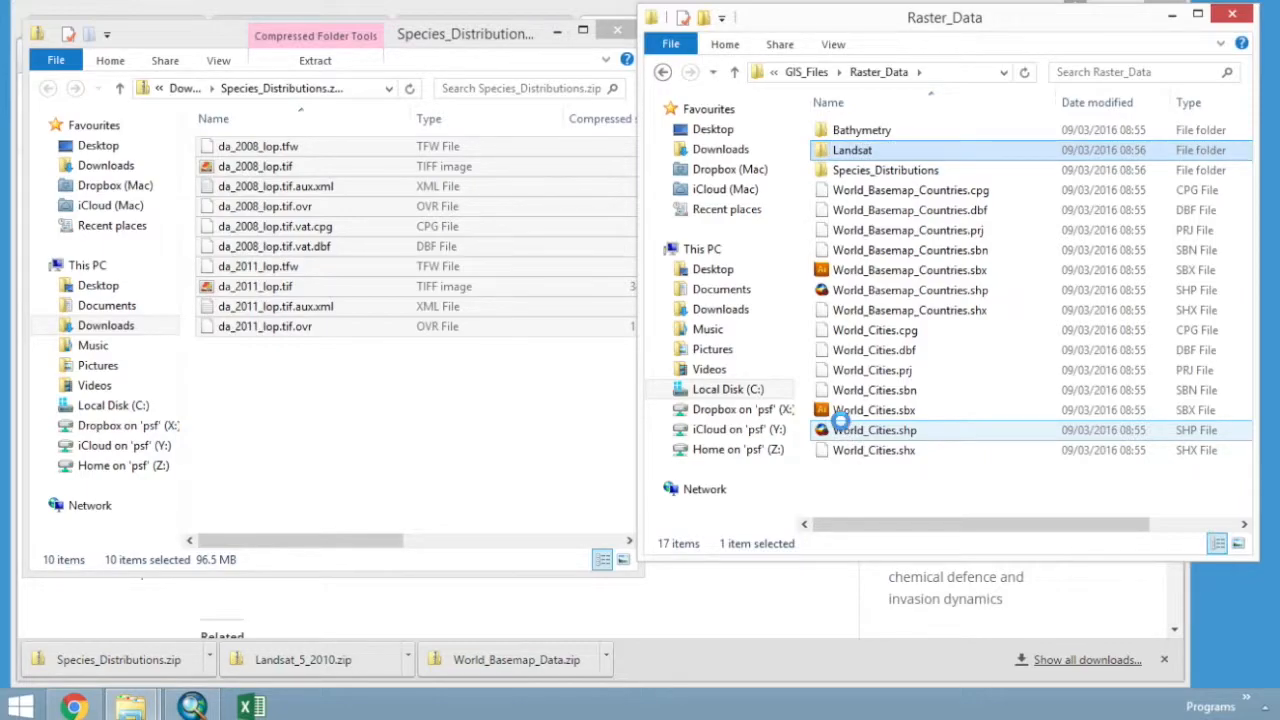
# - Open the downloaded Landsat_5_2010.zip and copy its Landsat_5_2010 folder into the Landsat folder
pyautogui.doubleClick(860, 150)
pyautogui.click(407, 660)
pyautogui.click(446, 553)
pyautogui.moveTo(400, 177); pyautogui.dragTo(1120, 350)
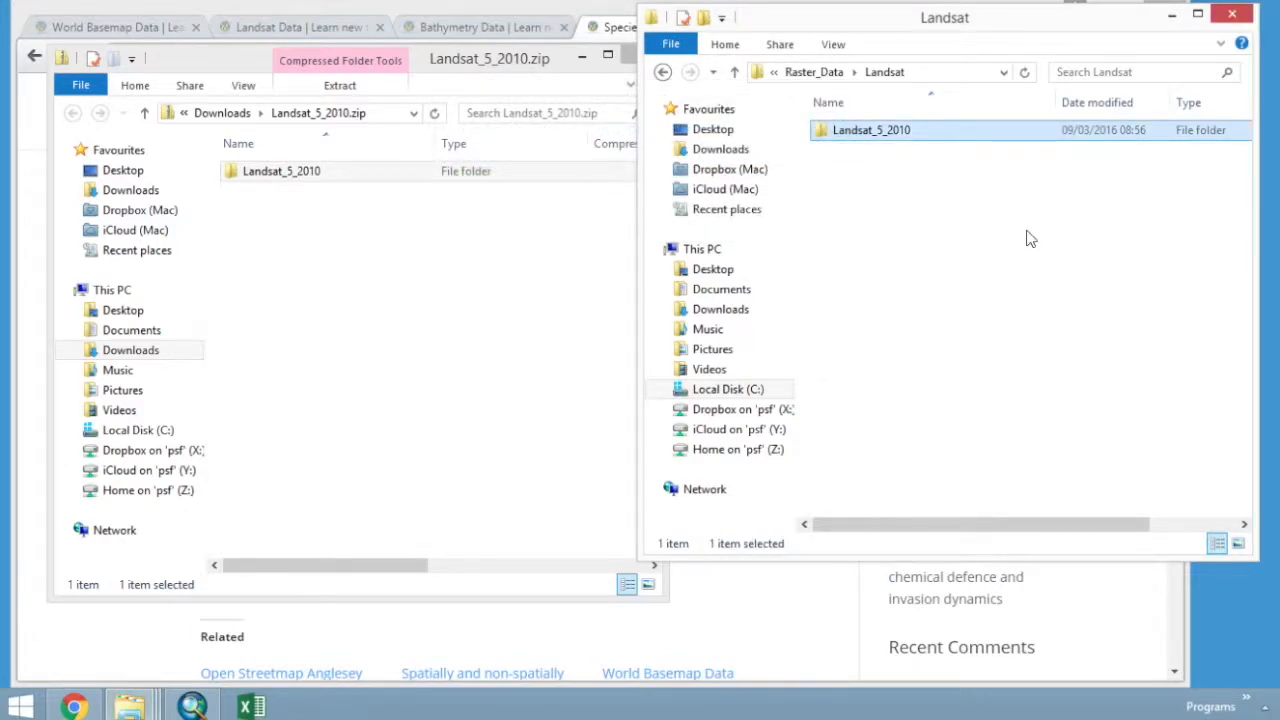
# - Close both folder windows, switch to ArcMap and add World_Basemap_Countries.shp from C:\GIS_Files\Raster_Data to the map
pyautogui.click(1232, 20)
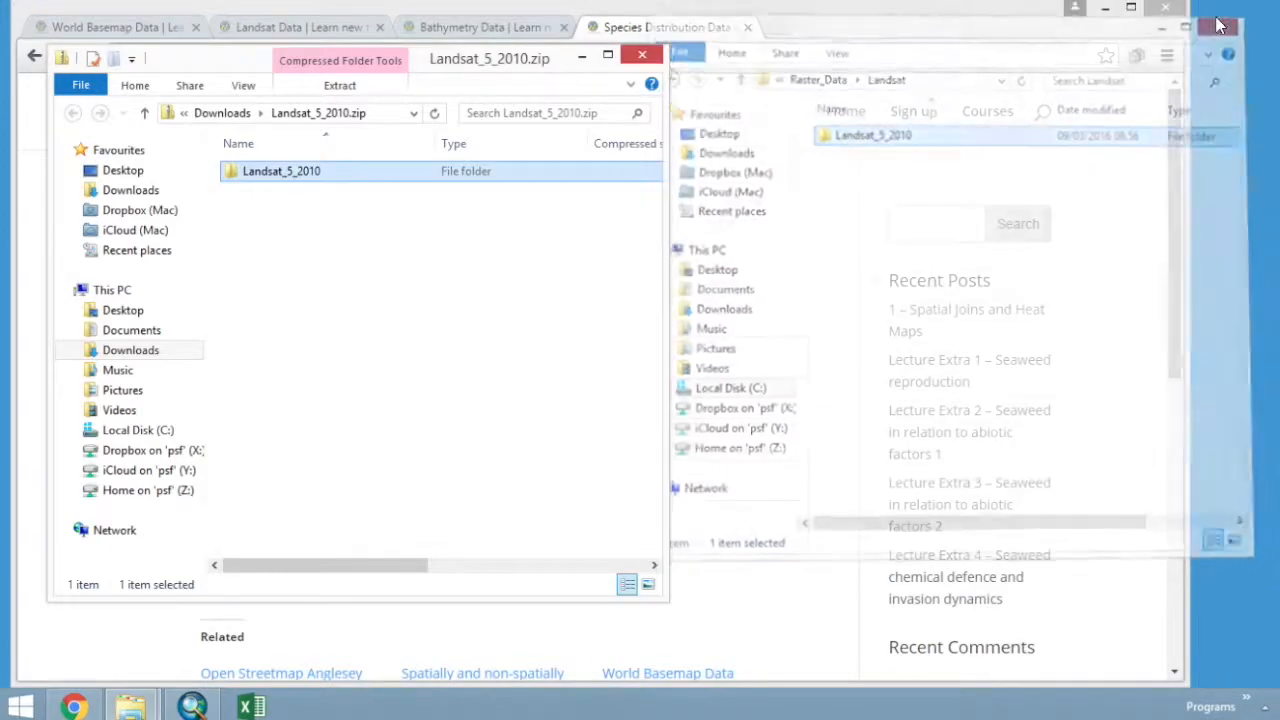
pyautogui.click(643, 52)
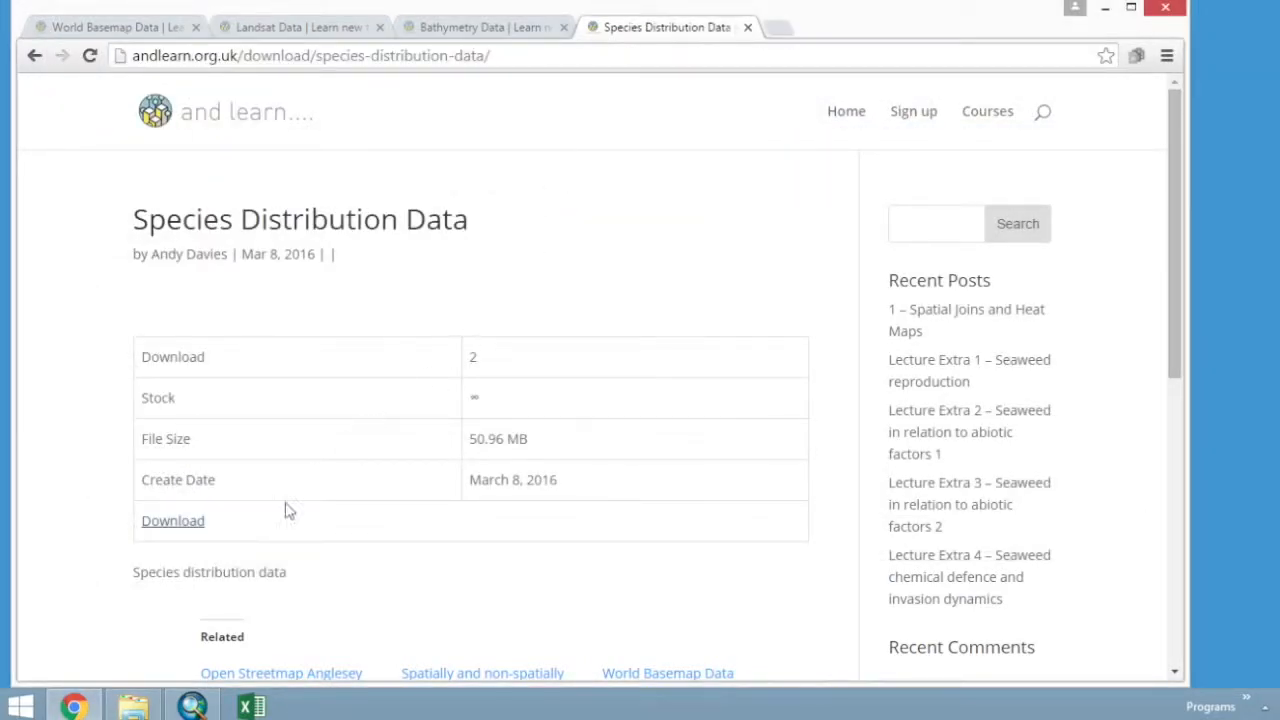
pyautogui.click(195, 708)
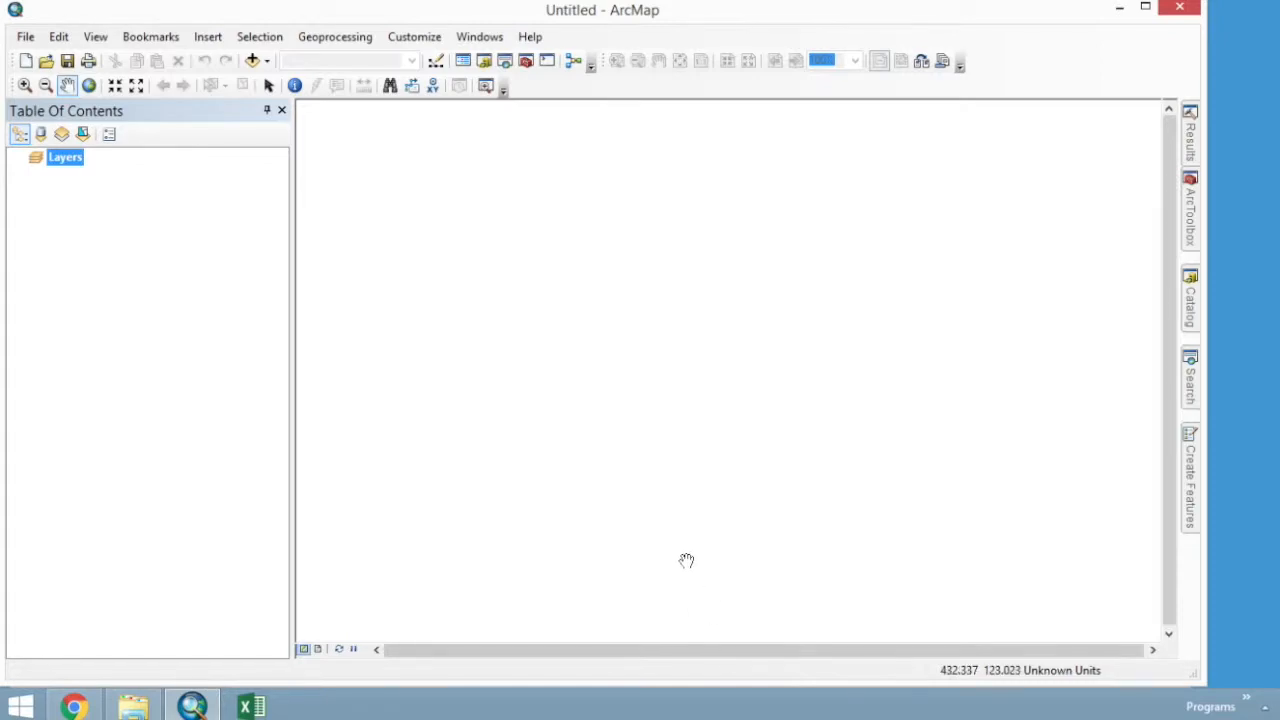
pyautogui.scroll(-1, 648, 482)
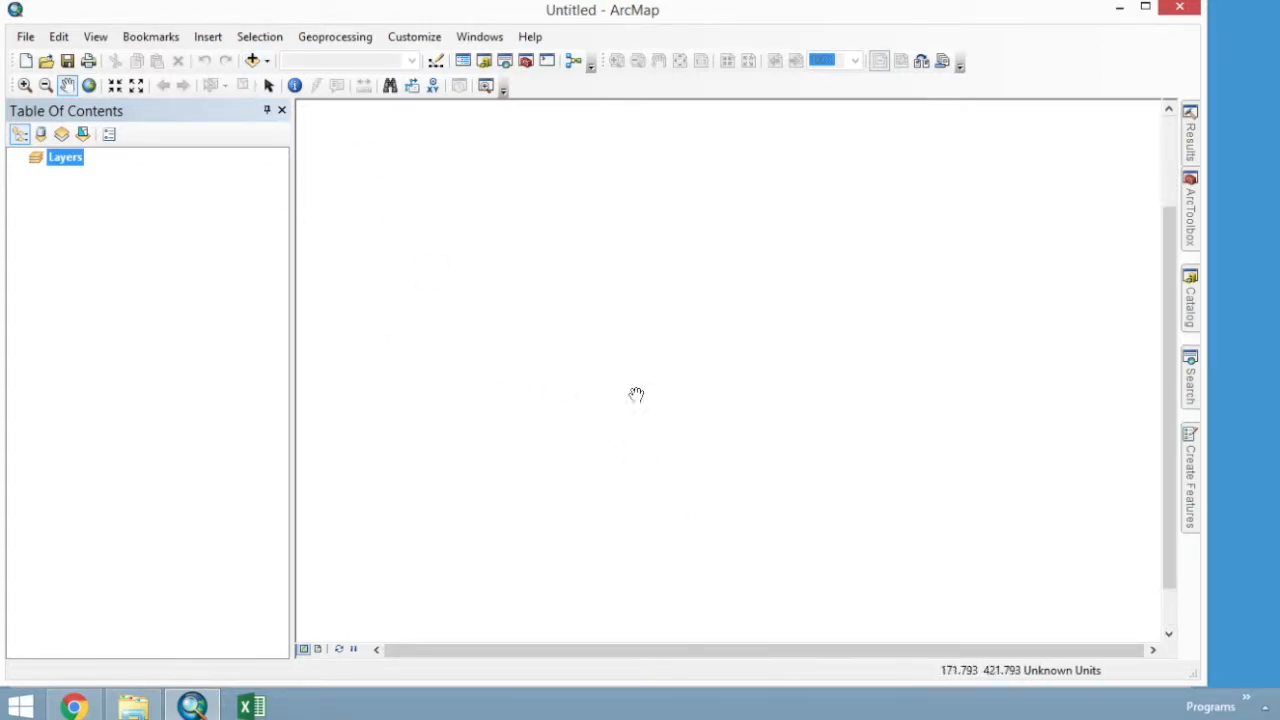
pyautogui.click(1190, 300)
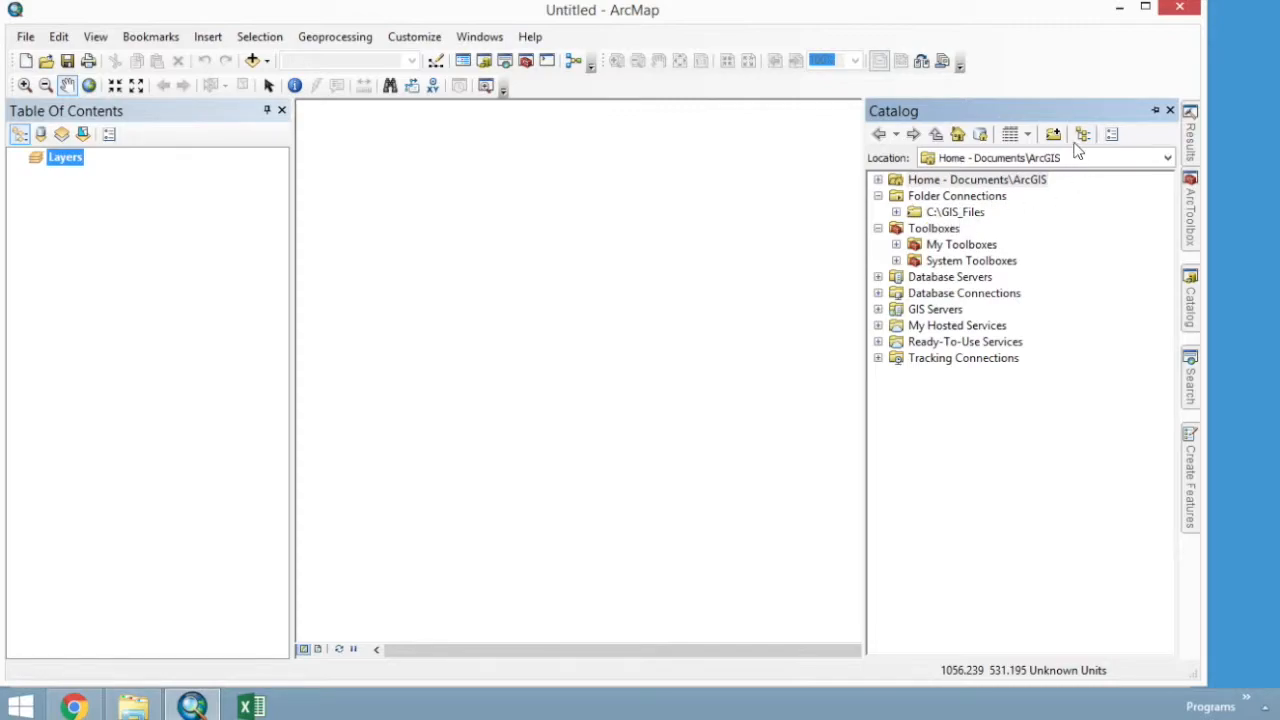
pyautogui.click(897, 212)
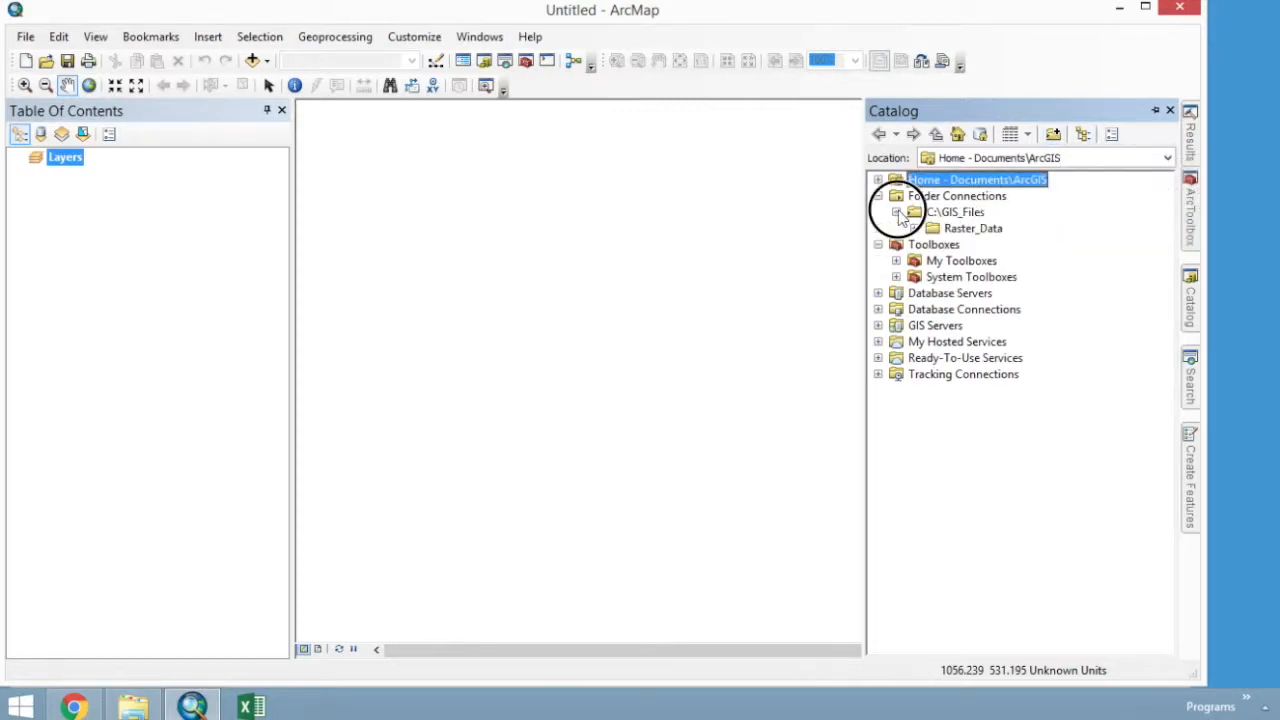
pyautogui.click(914, 228)
pyautogui.moveTo(1027, 295)
pyautogui.mouseDown()
pyautogui.moveTo(1074, 294)
pyautogui.moveTo(697, 307)
pyautogui.mouseUp()
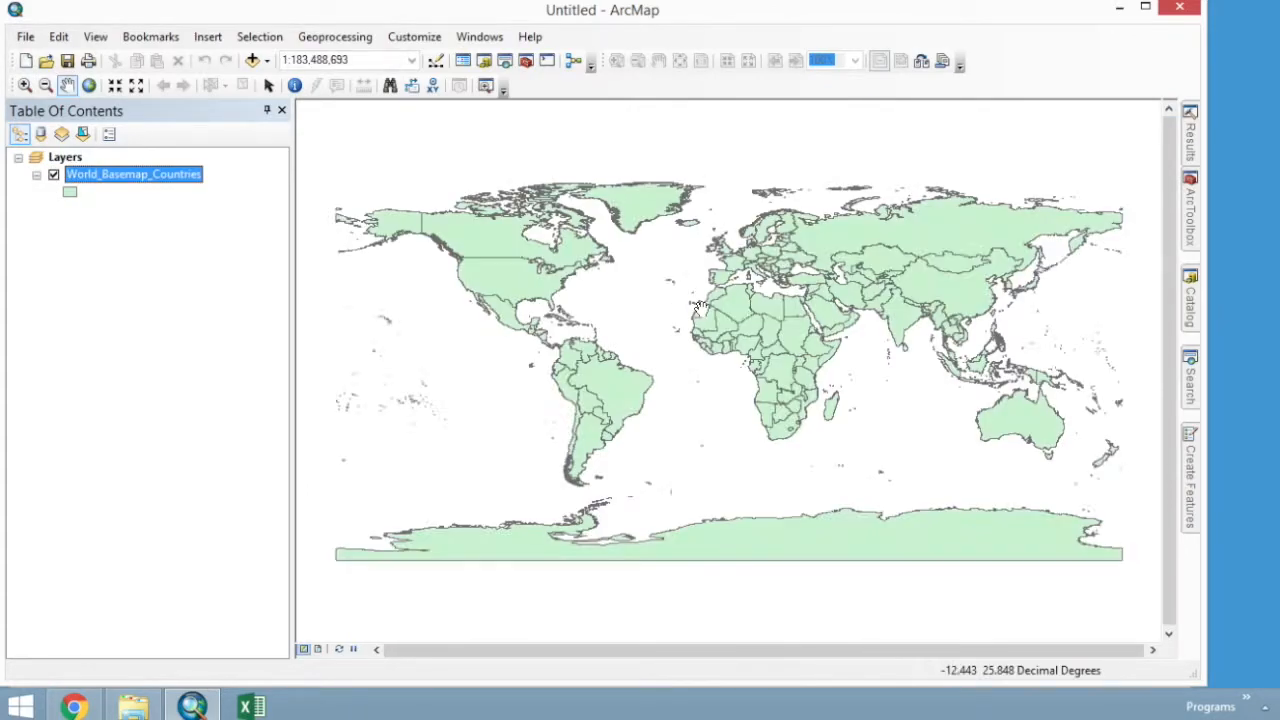
# - Check the coordinate system and WKID in the properties of the Layers data frame
pyautogui.rightClick(63, 158)
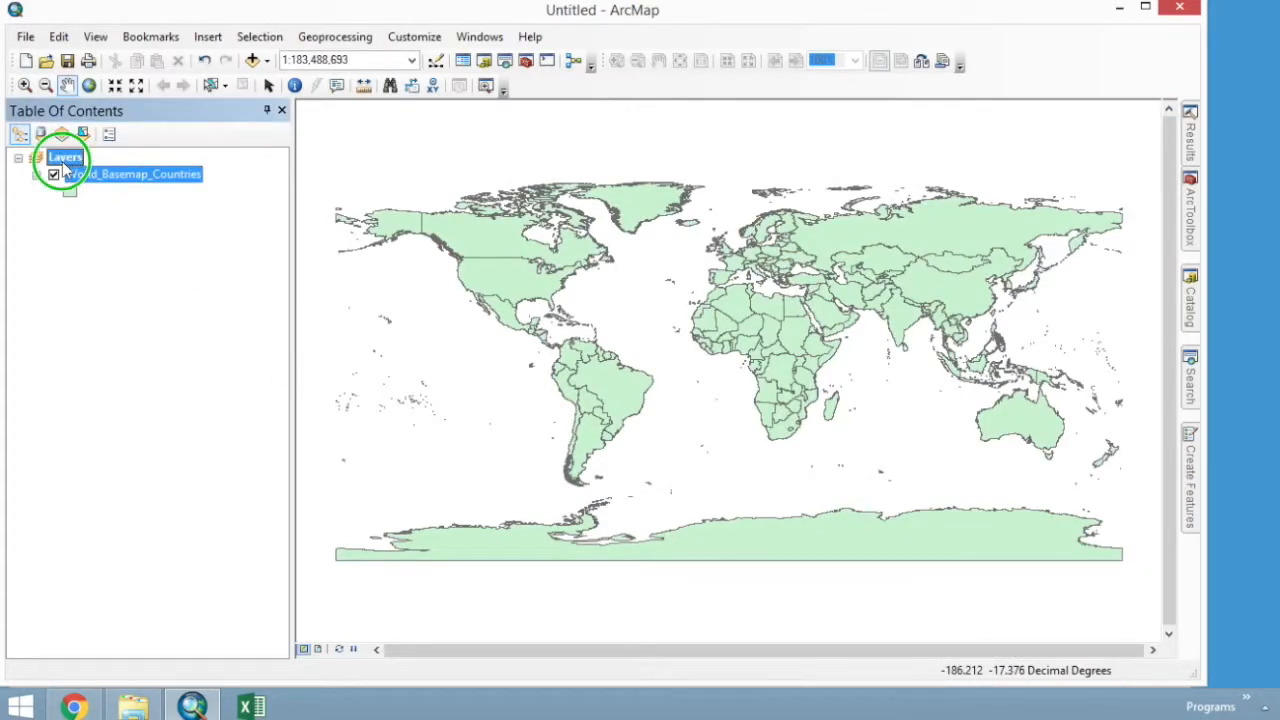
pyautogui.click(160, 575)
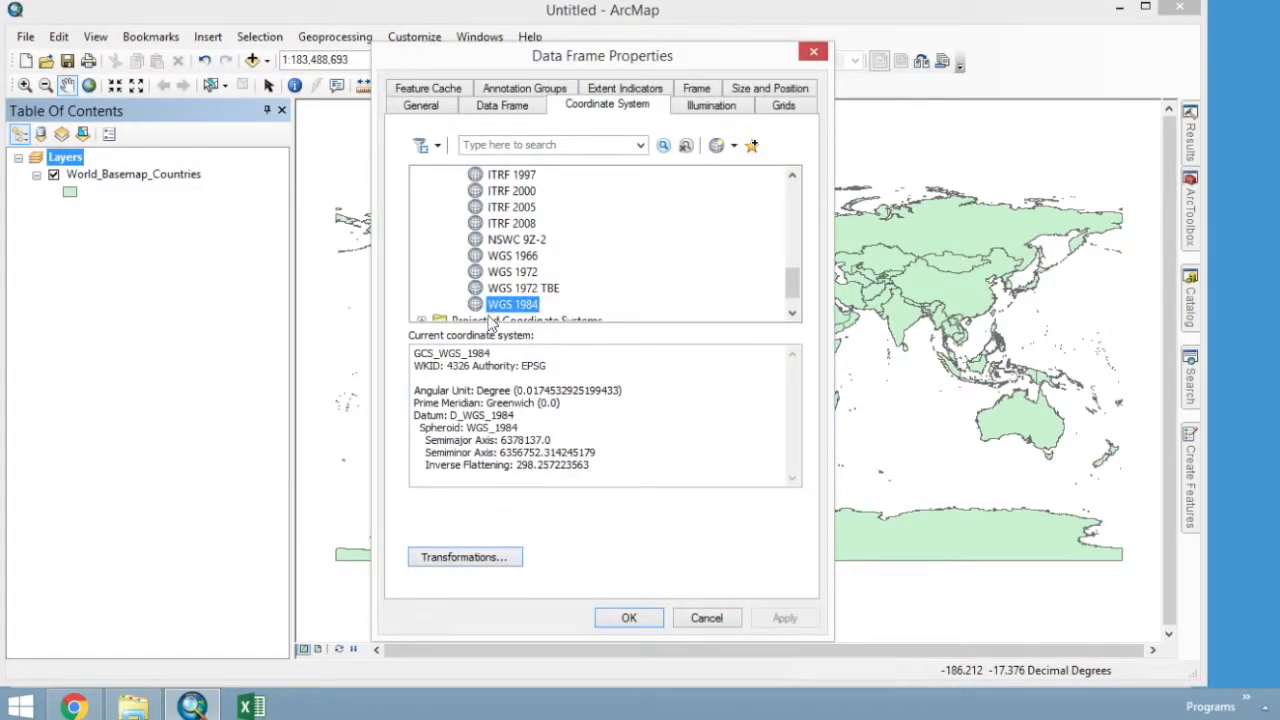
pyautogui.moveTo(415, 366); pyautogui.dragTo(480, 368)
pyautogui.click(630, 618)
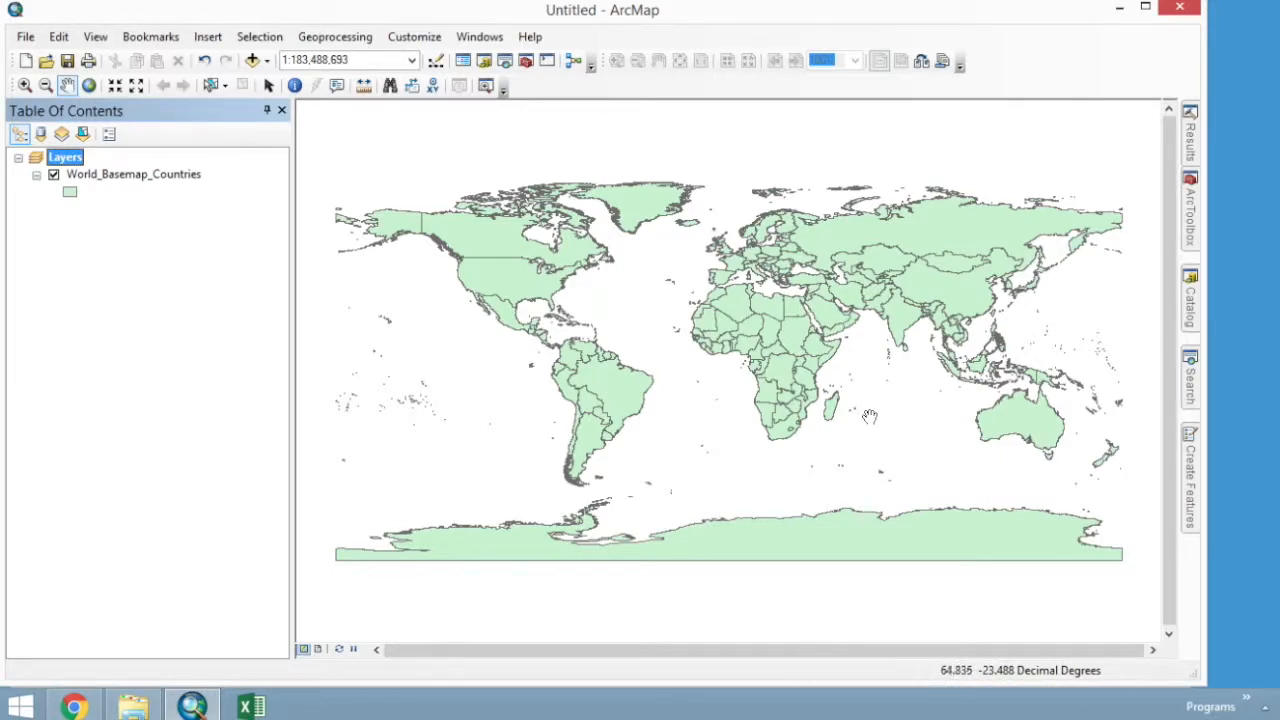
# - Expand the Bathymetry folder in the Catalog and open the same Raster_Data subfolder in File Explorer to compare their contents
pyautogui.click(1189, 300)
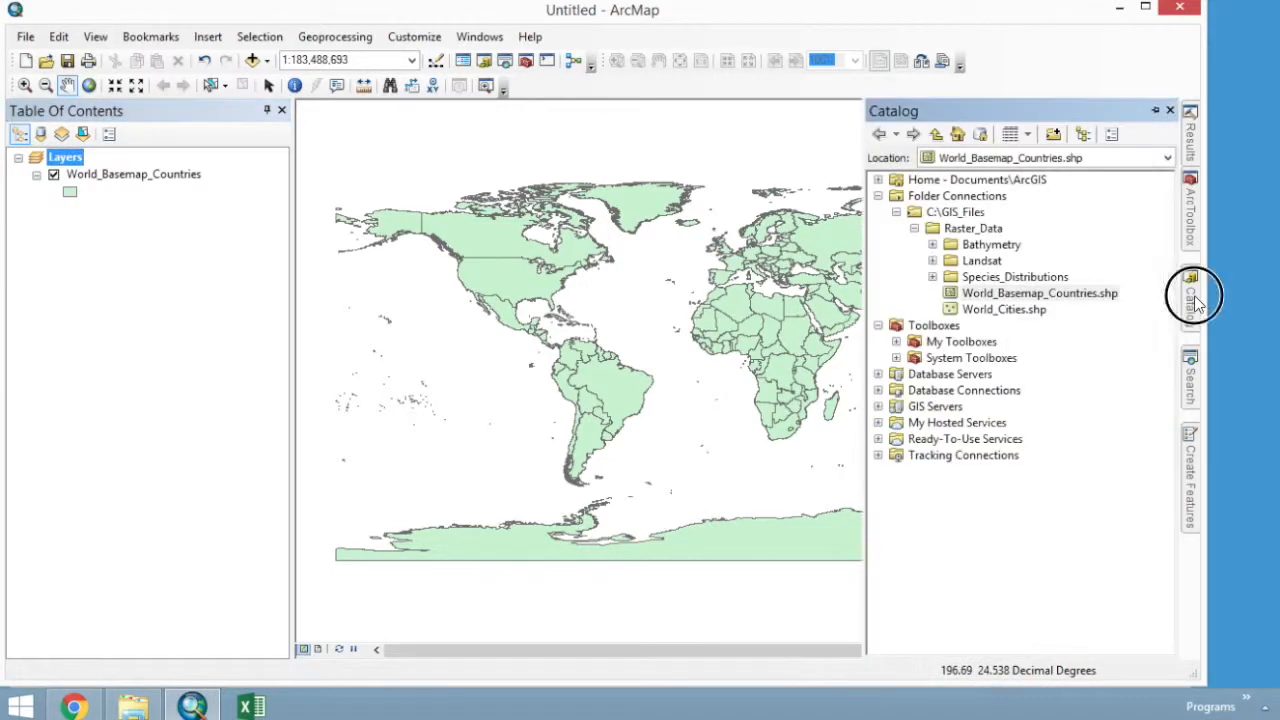
pyautogui.click(932, 245)
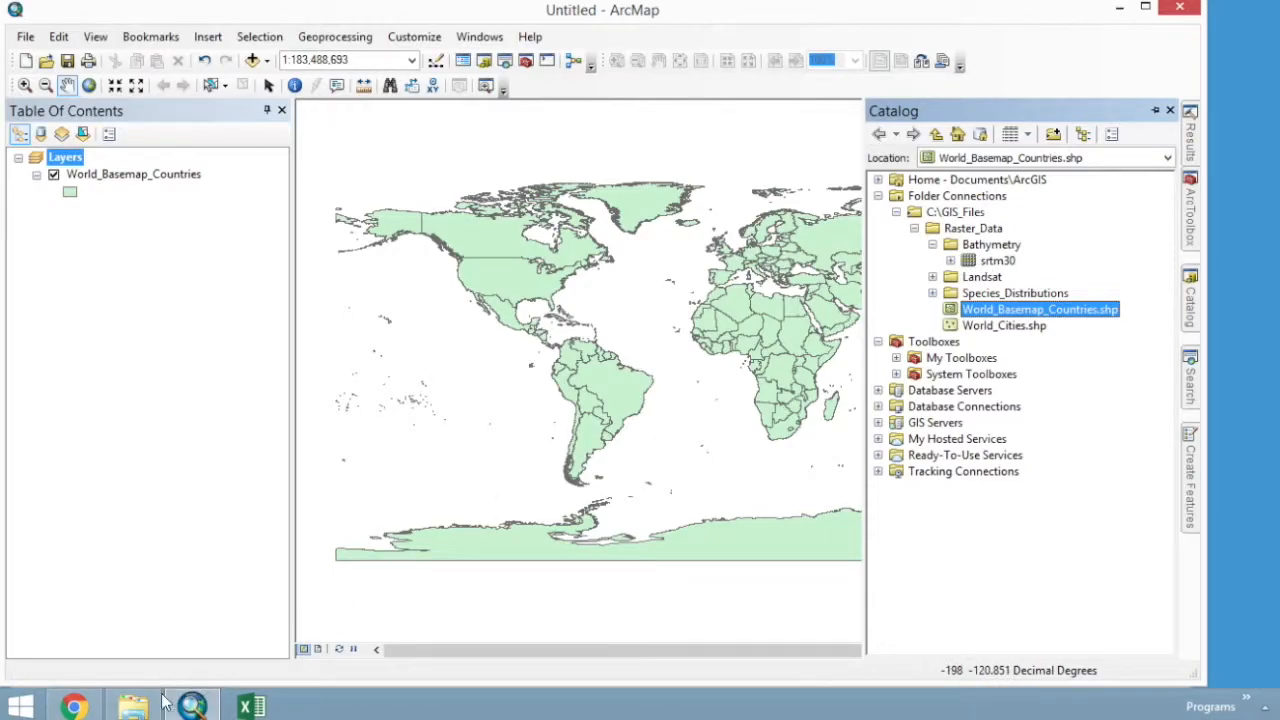
pyautogui.click(133, 707)
pyautogui.click(180, 88)
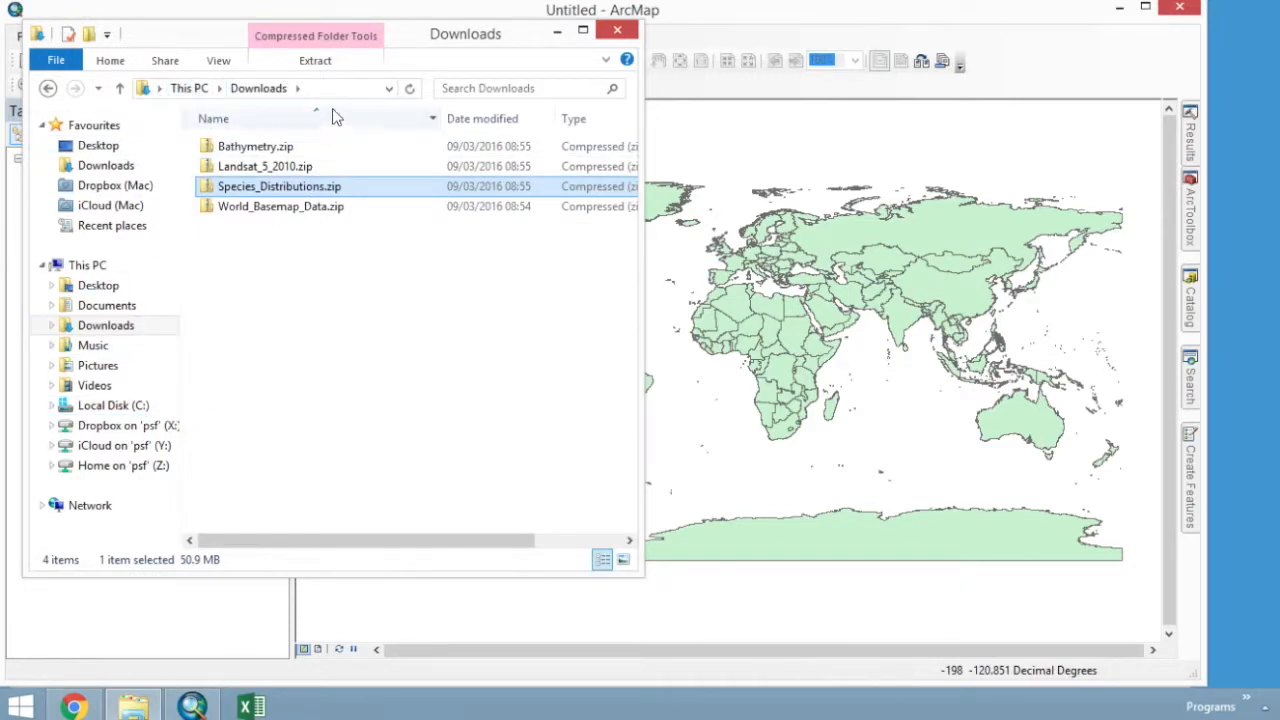
pyautogui.click(96, 406)
pyautogui.doubleClick(266, 148)
pyautogui.doubleClick(263, 144)
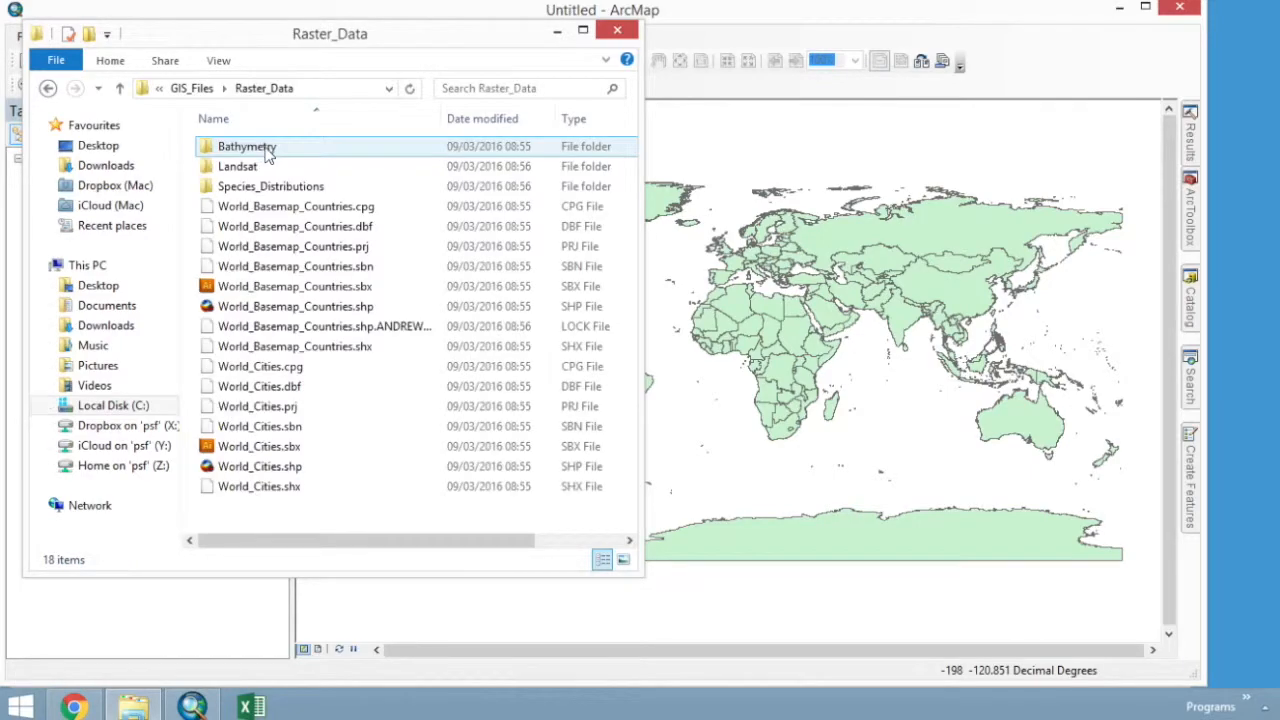
pyautogui.doubleClick(263, 145)
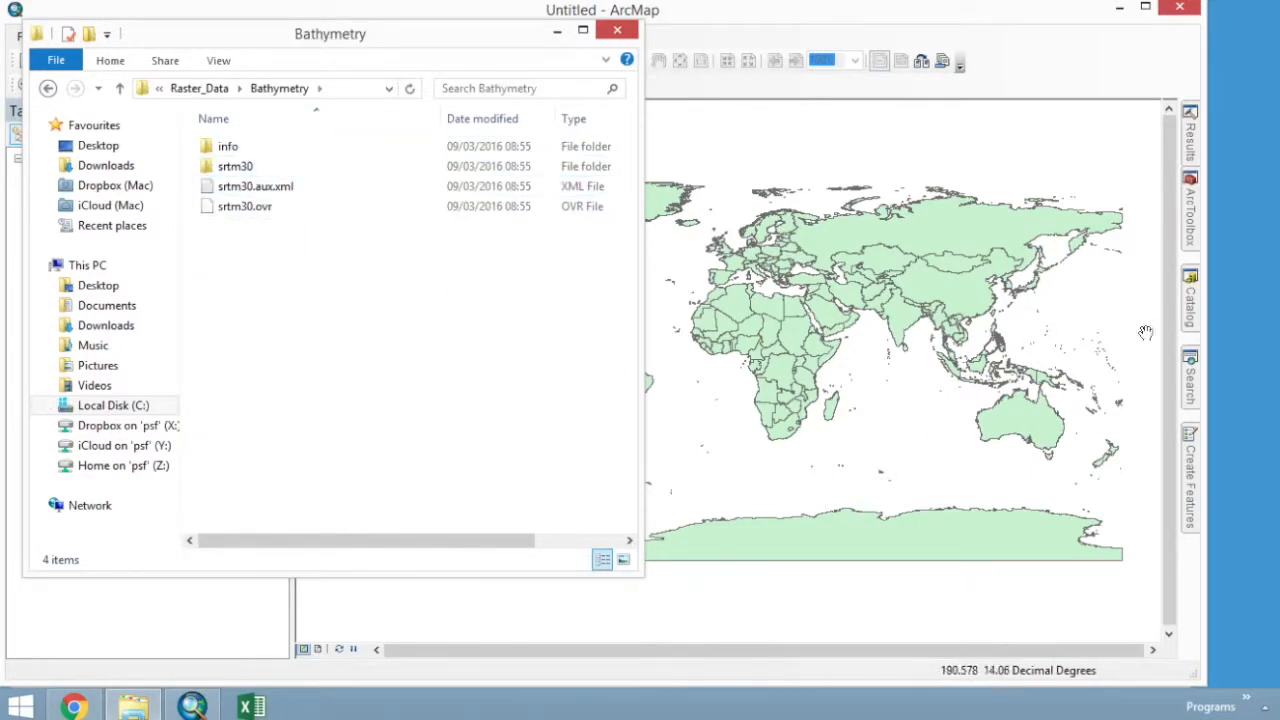
# - Return to ArcMap and pin the Catalog so that it stays open beside the map
pyautogui.click(1196, 302)
pyautogui.click(1190, 308)
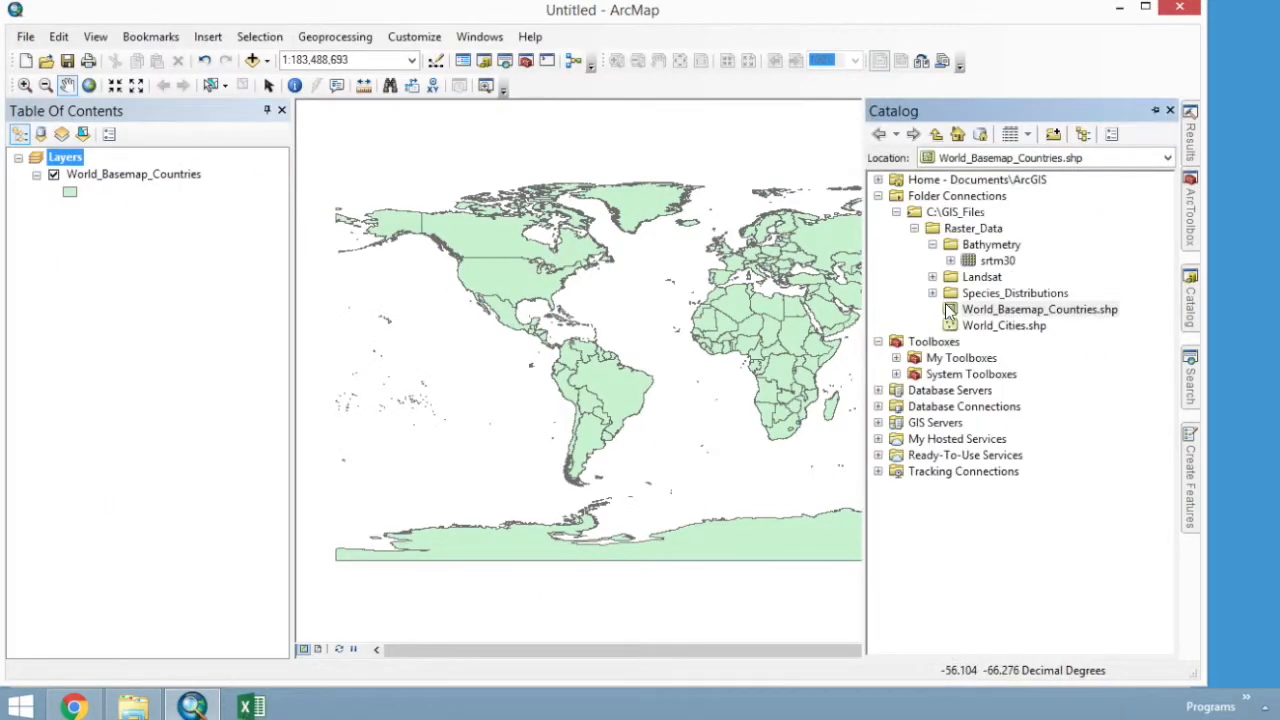
pyautogui.click(1155, 110)
# - Switch to File Explorer and examine the ADF files in the srtm30 folder, including their sizes
pyautogui.click(140, 707)
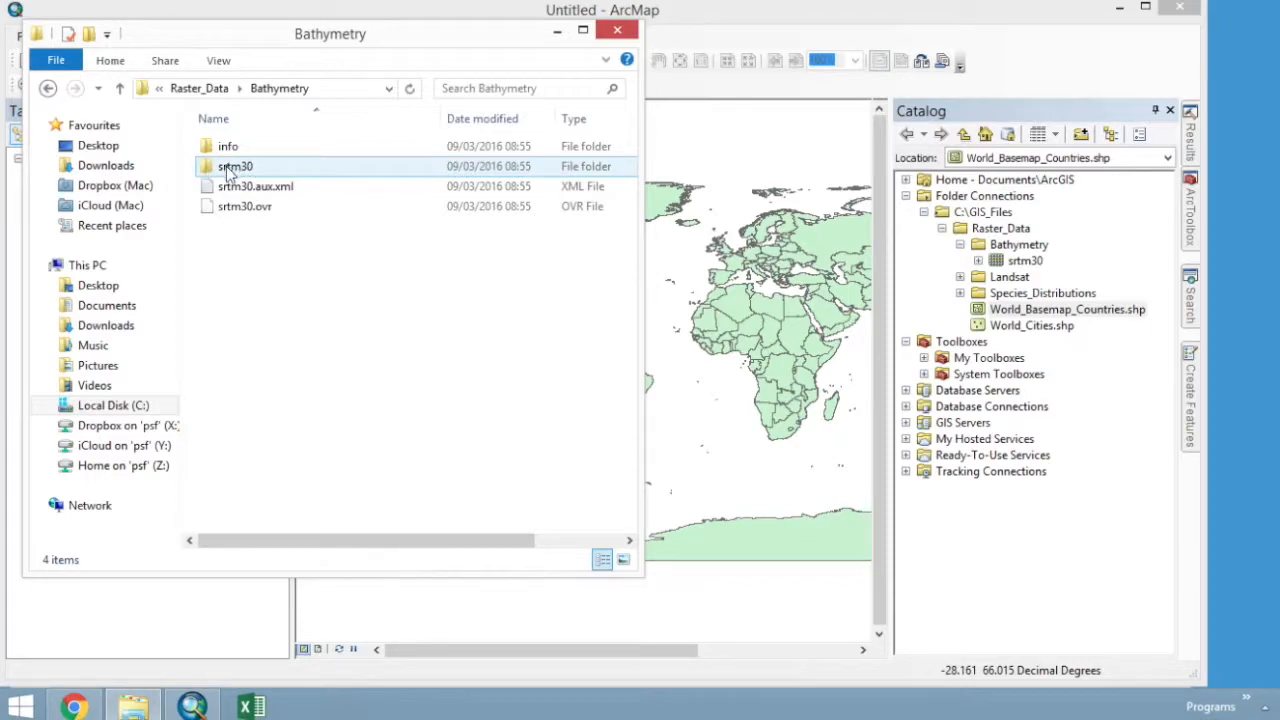
pyautogui.doubleClick(227, 169)
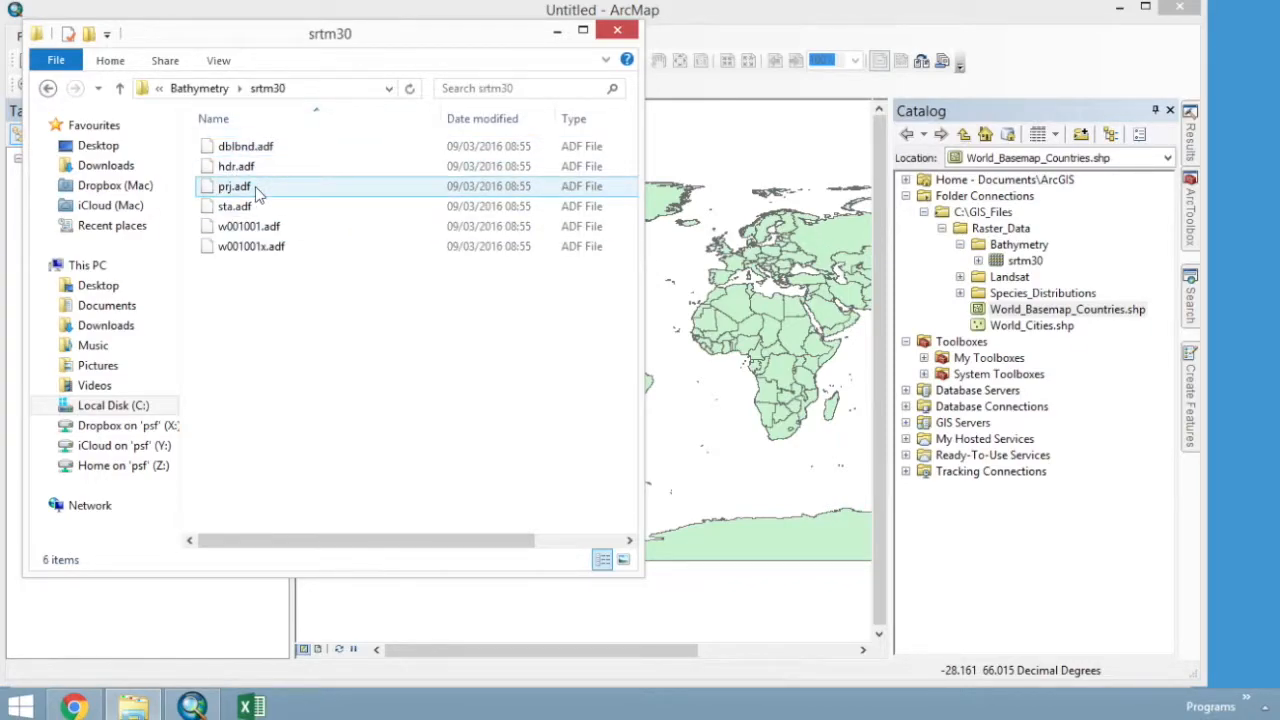
pyautogui.moveTo(406, 541); pyautogui.dragTo(493, 557)
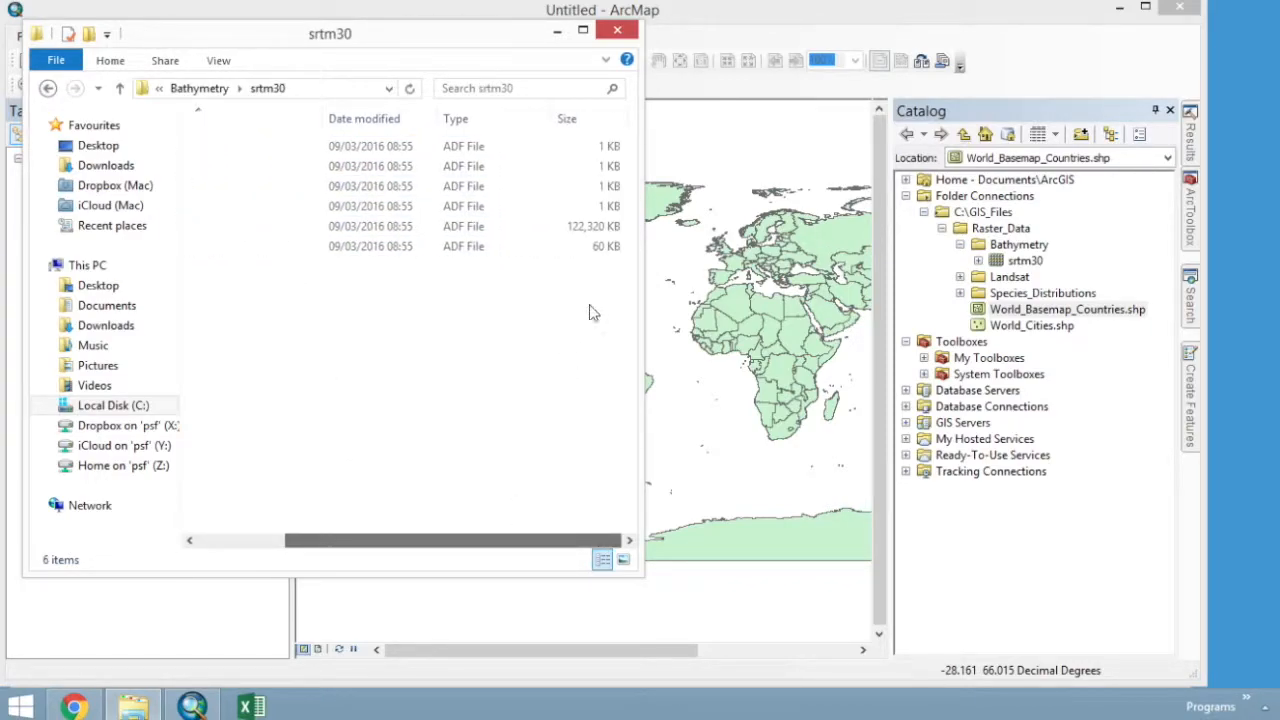
pyautogui.moveTo(360, 541); pyautogui.dragTo(275, 541)
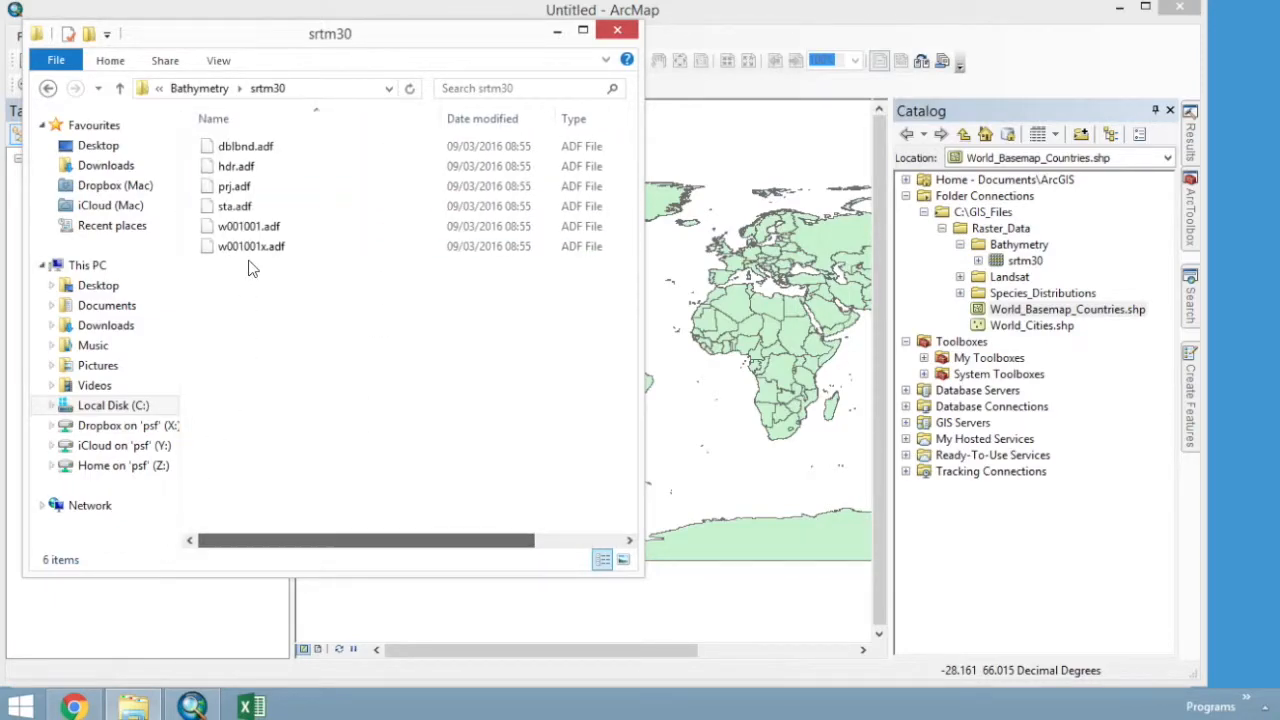
# - Go back to the Bathymetry folder and select its info, srtm30, srtm30.aux.xml and srtm30.ovr items together
pyautogui.click(199, 88)
pyautogui.moveTo(298, 250); pyautogui.dragTo(198, 131)
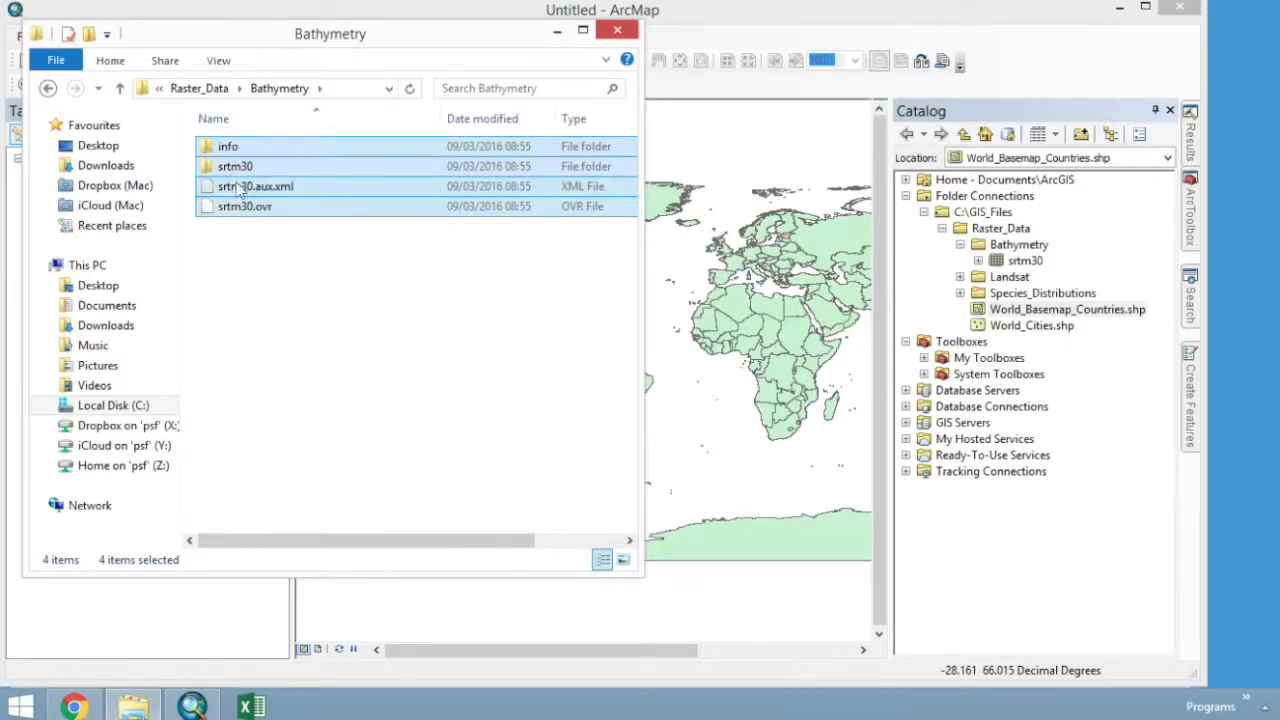
pyautogui.click(280, 240)
pyautogui.click(268, 210)
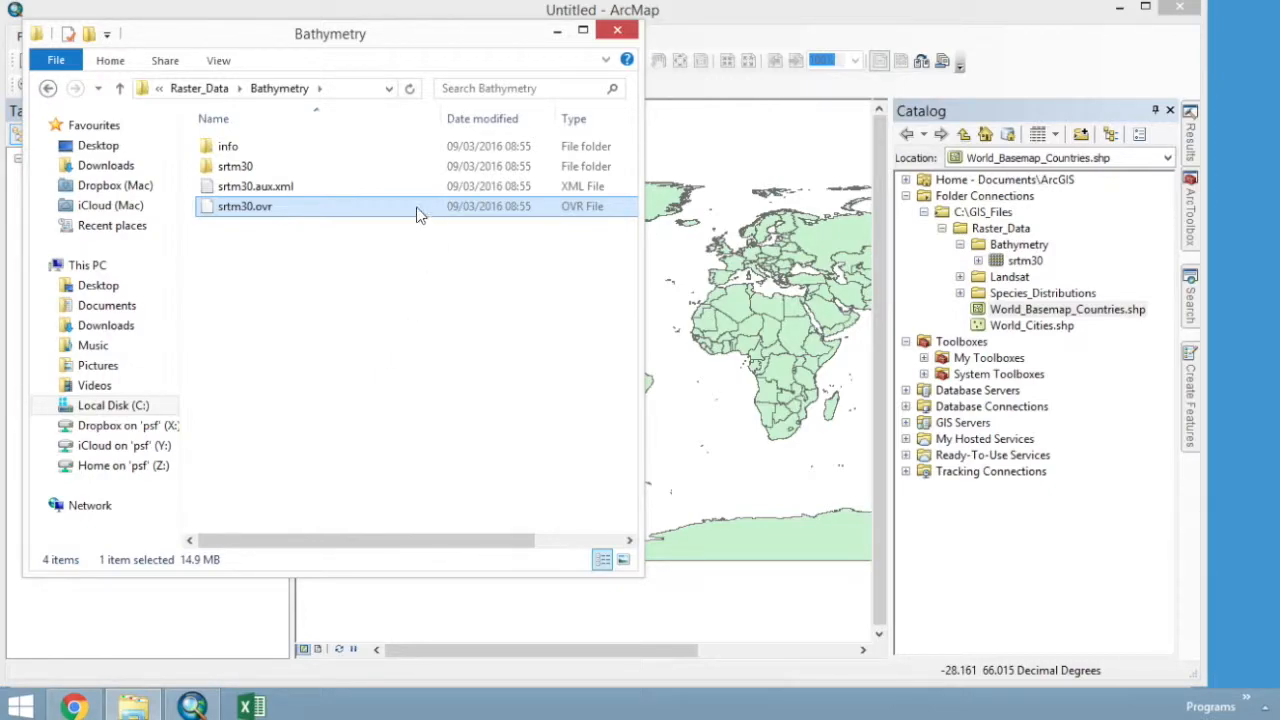
pyautogui.keyDown('shift'); pyautogui.click(241, 151); pyautogui.keyUp('shift')
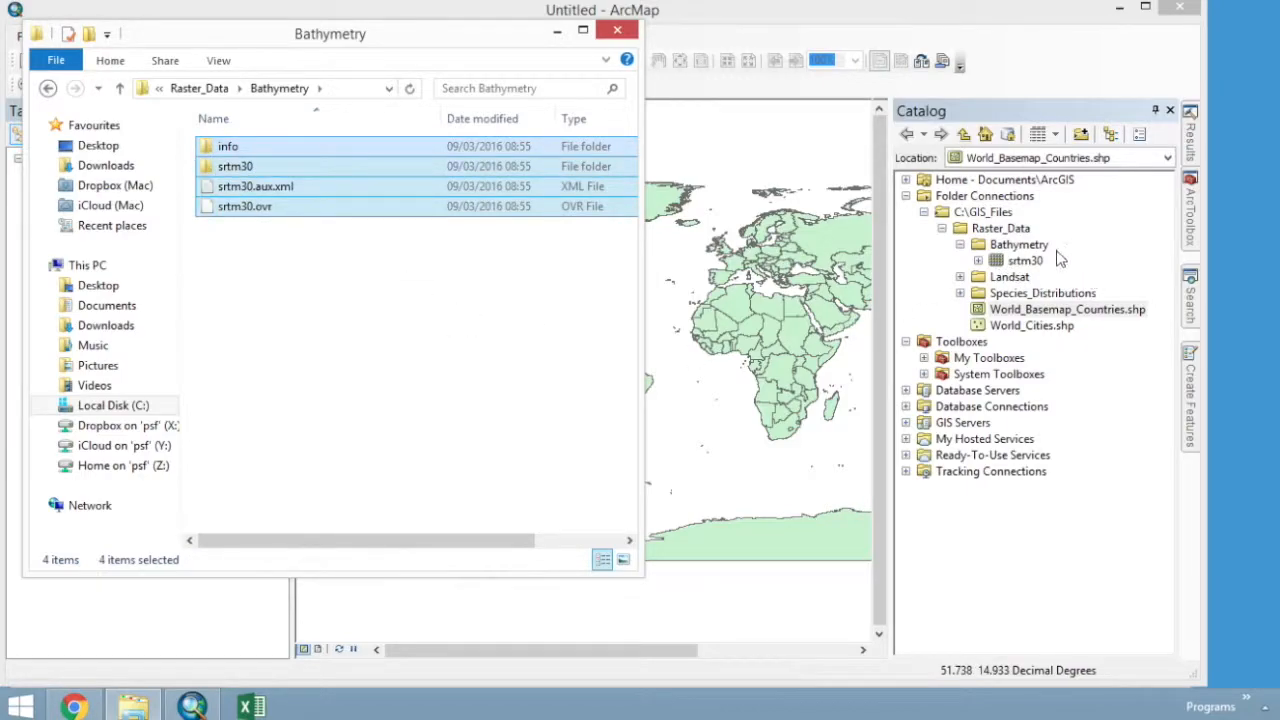
# - Add the srtm30 raster to the ArcMap map, place it above World_Basemap_Countries in the layer order, and unpin the Catalog
pyautogui.click(1041, 73)
pyautogui.moveTo(1024, 260); pyautogui.dragTo(745, 278)
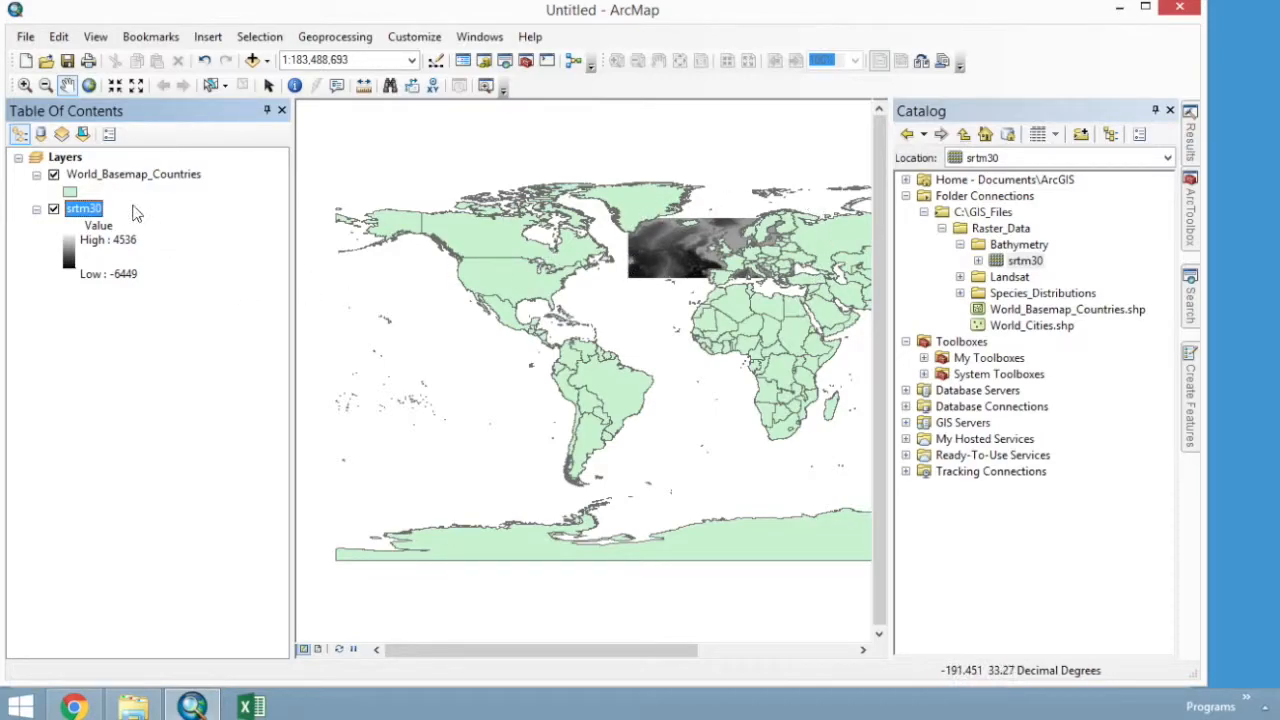
pyautogui.click(82, 216)
pyautogui.moveTo(82, 222)
pyautogui.mouseDown()
pyautogui.moveTo(149, 189)
pyautogui.moveTo(160, 165)
pyautogui.mouseUp()
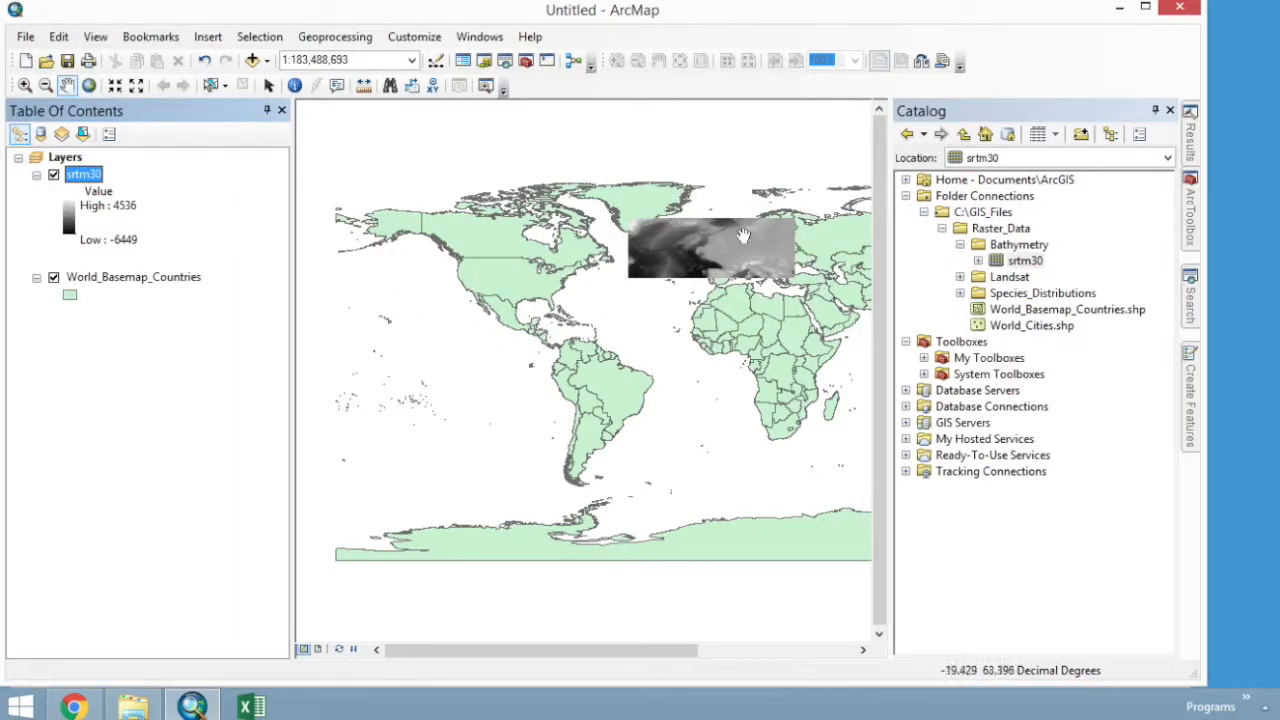
pyautogui.click(1155, 110)
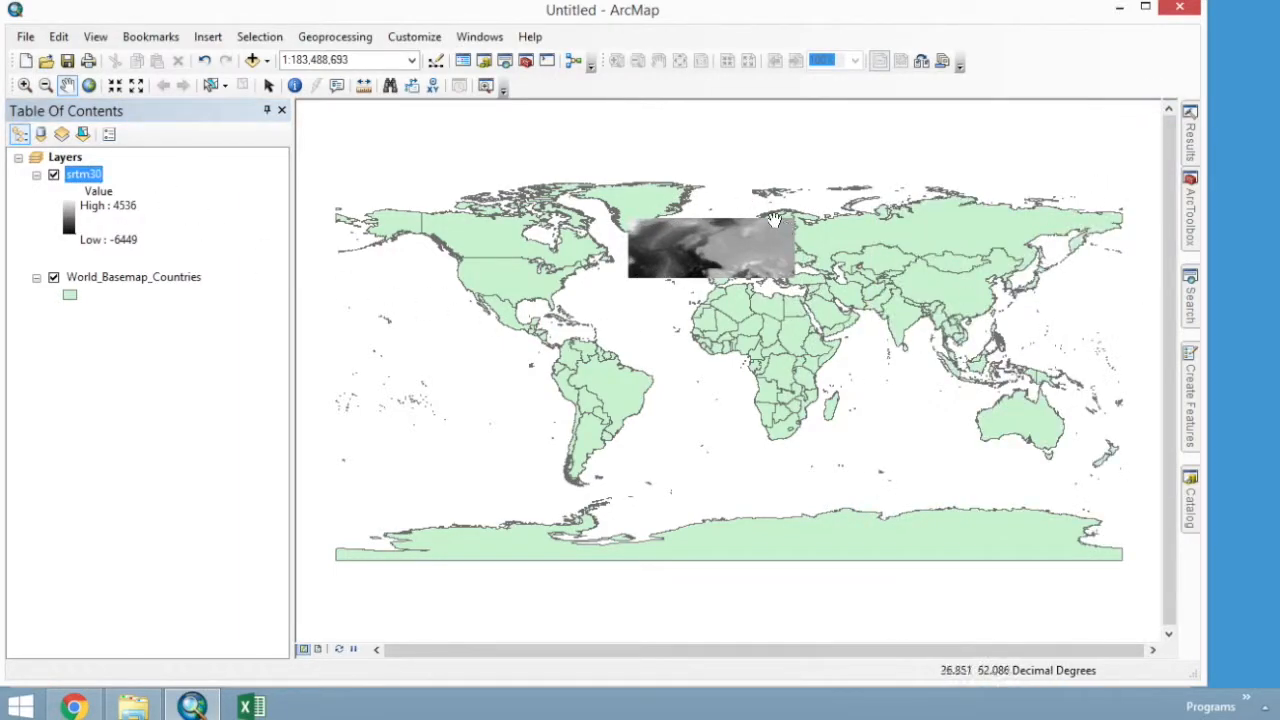
# - Zoom in on the srtm30 raster over the British Isles to inspect its individual cells, and zoom back out to its full extent
pyautogui.click(25, 86)
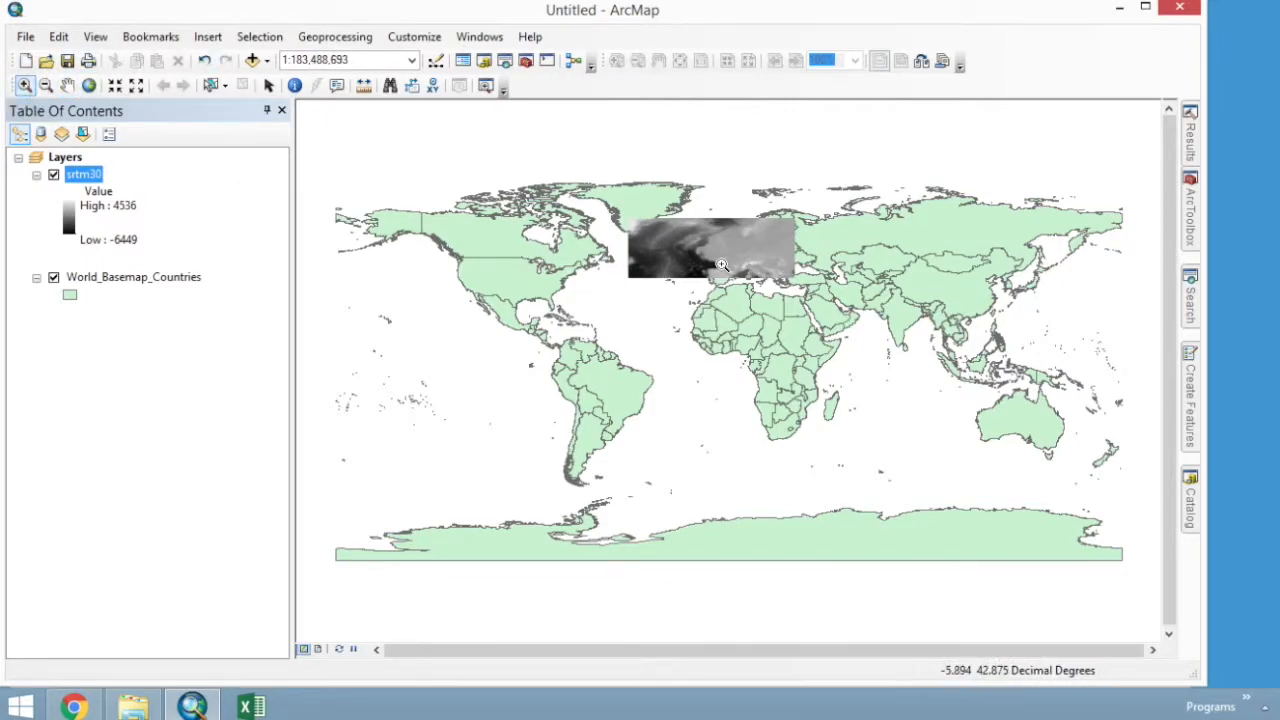
pyautogui.moveTo(624, 207); pyautogui.dragTo(806, 302)
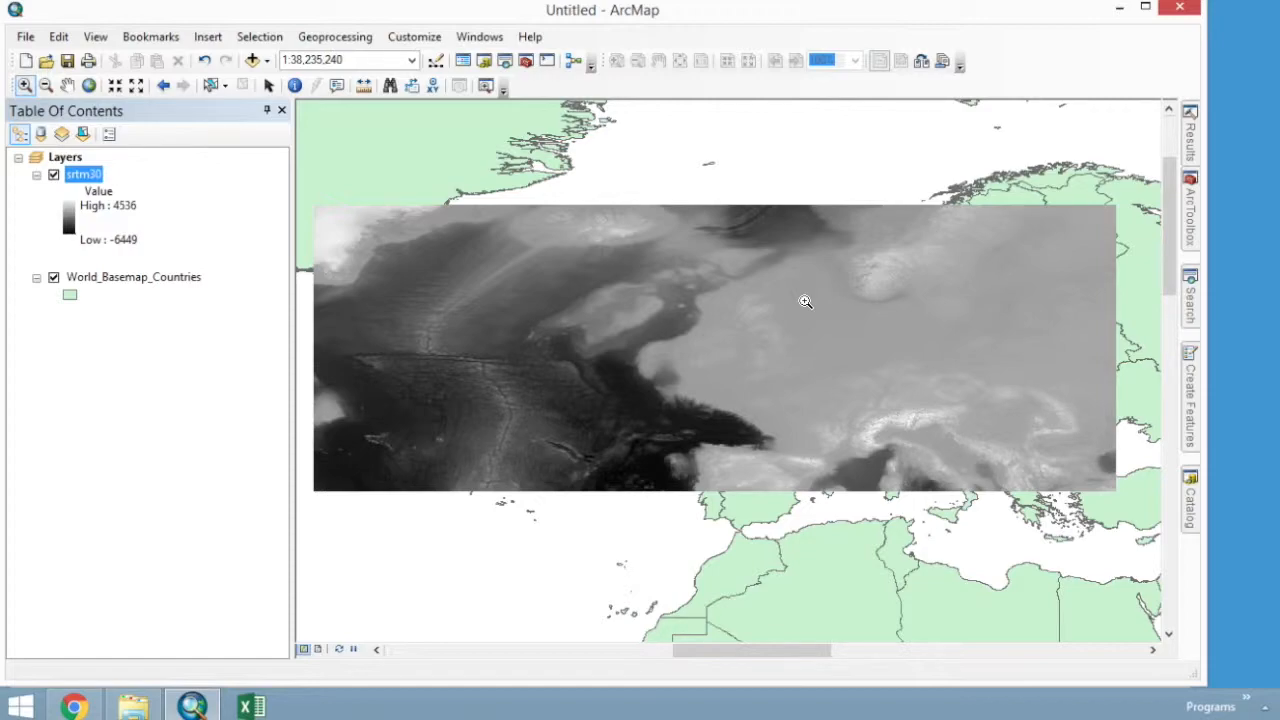
pyautogui.moveTo(754, 302); pyautogui.dragTo(878, 482)
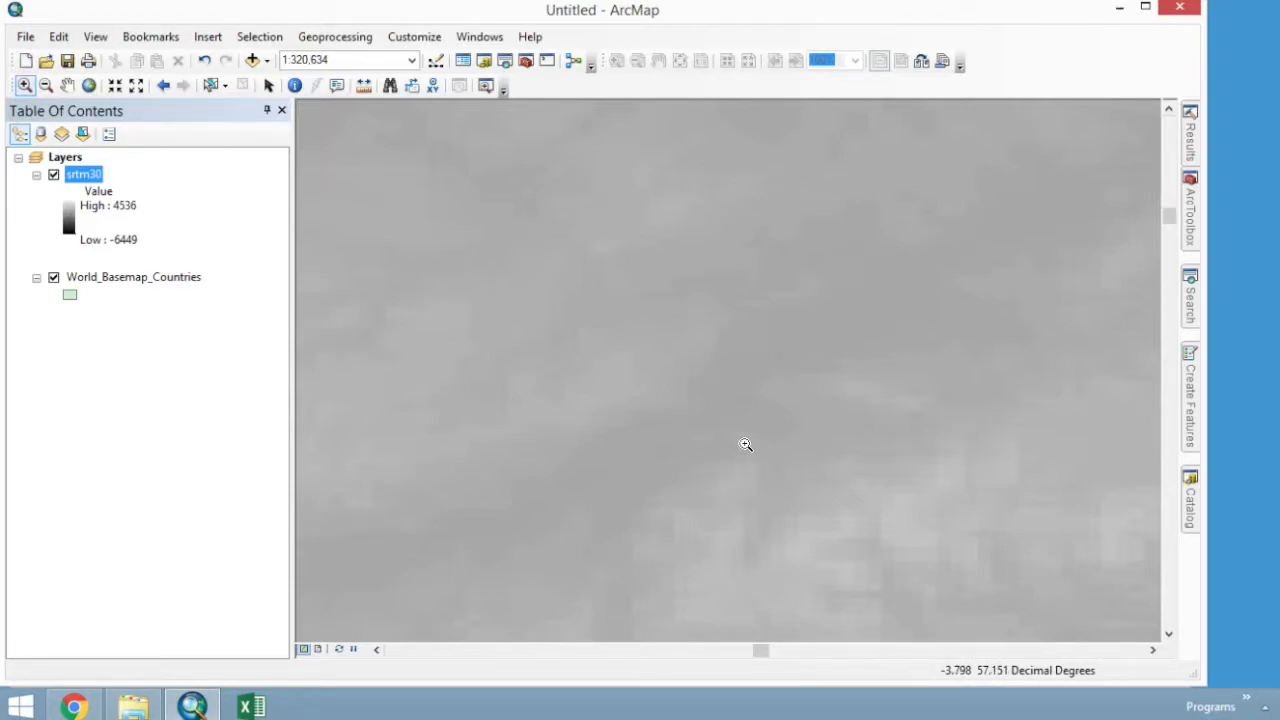
pyautogui.scroll(-10, 745, 444)
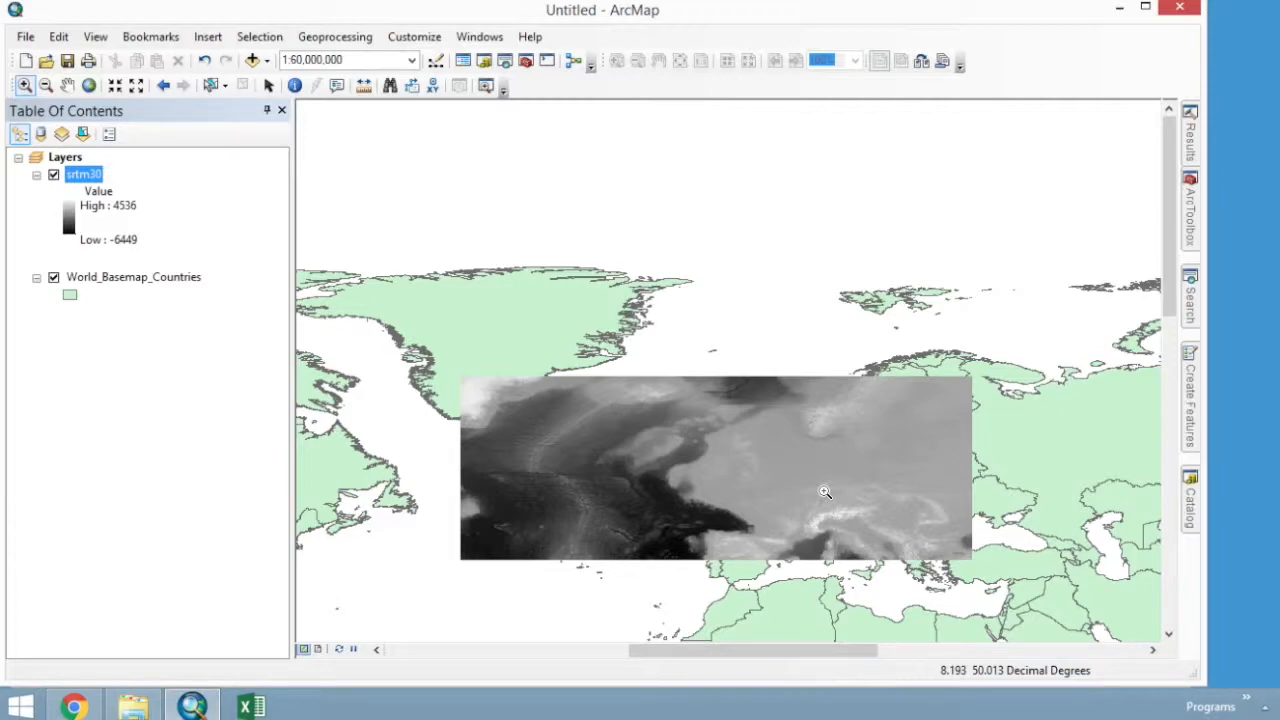
# - Apply an inverted light-to-dark blue color ramp to the srtm30 layer
pyautogui.doubleClick(72, 224)
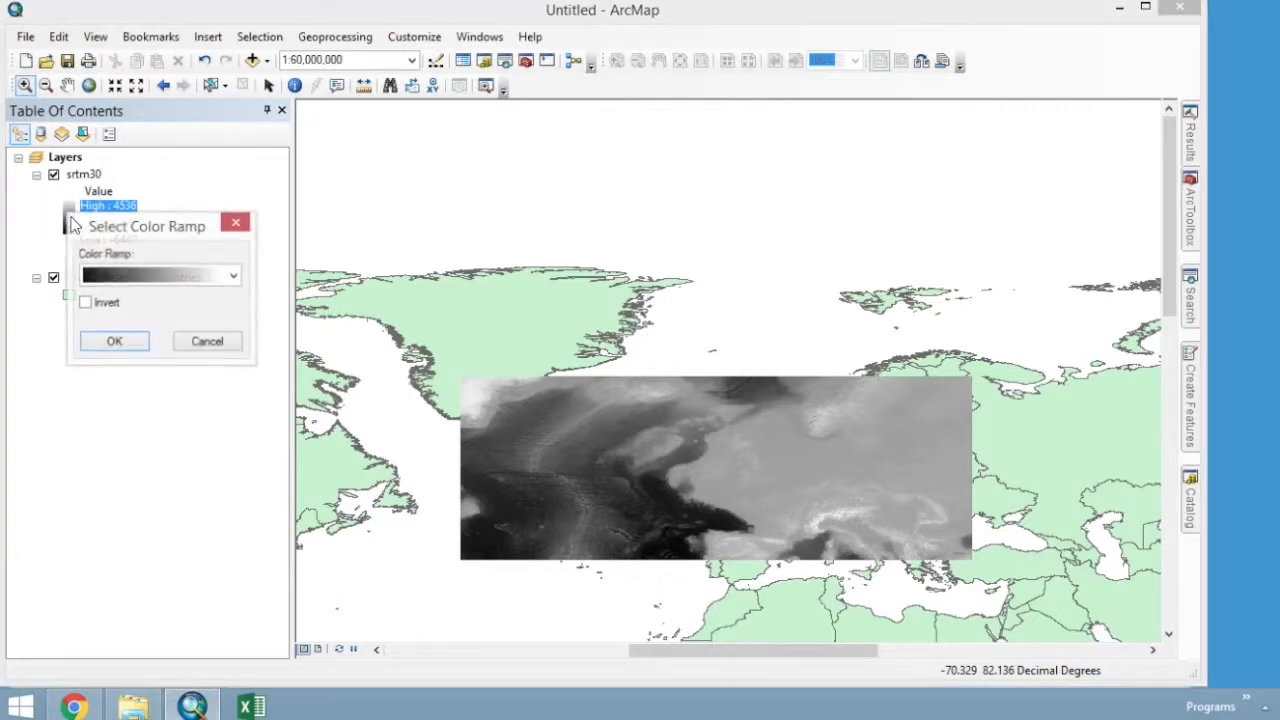
pyautogui.click(230, 276)
pyautogui.moveTo(229, 208); pyautogui.dragTo(233, 10)
pyautogui.click(188, 32)
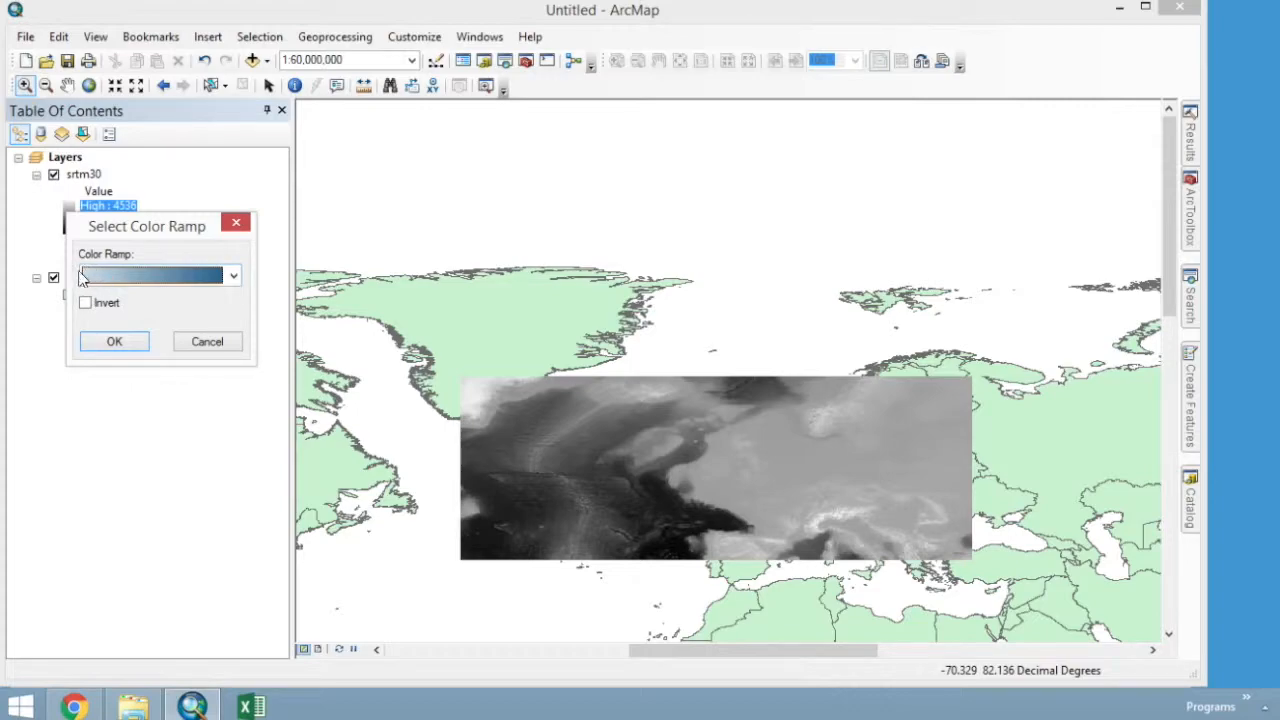
pyautogui.click(85, 302)
pyautogui.click(110, 341)
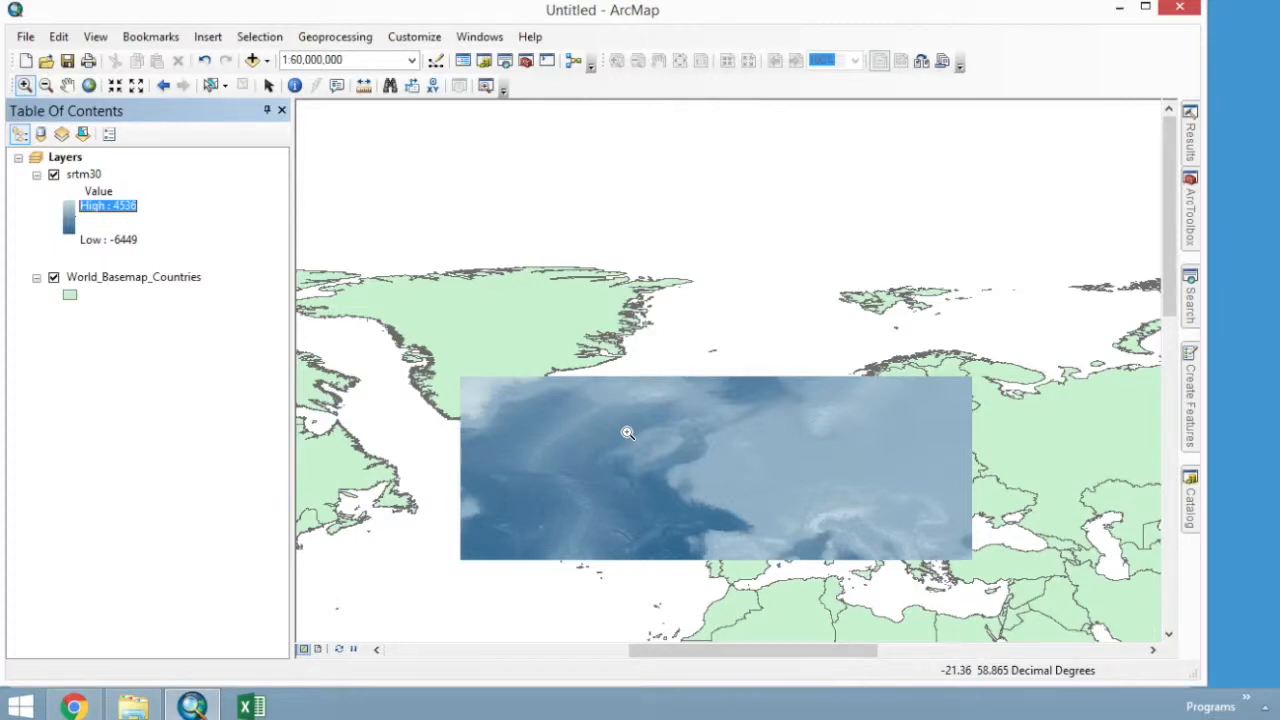
# - Switch the srtm30 layer's symbology to Classified, computing the required histogram, and choose the yellow-red-magenta-to-dark-blue color ramp
pyautogui.rightClick(81, 177)
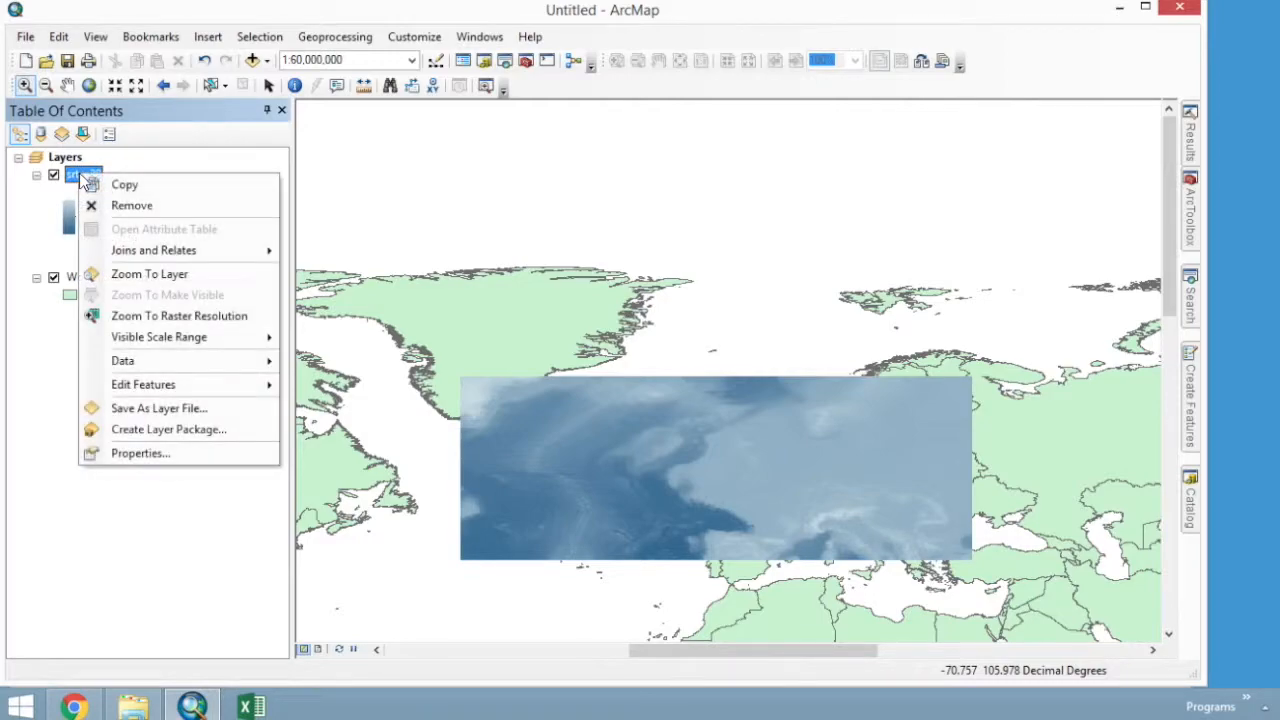
pyautogui.click(224, 453)
pyautogui.click(592, 150)
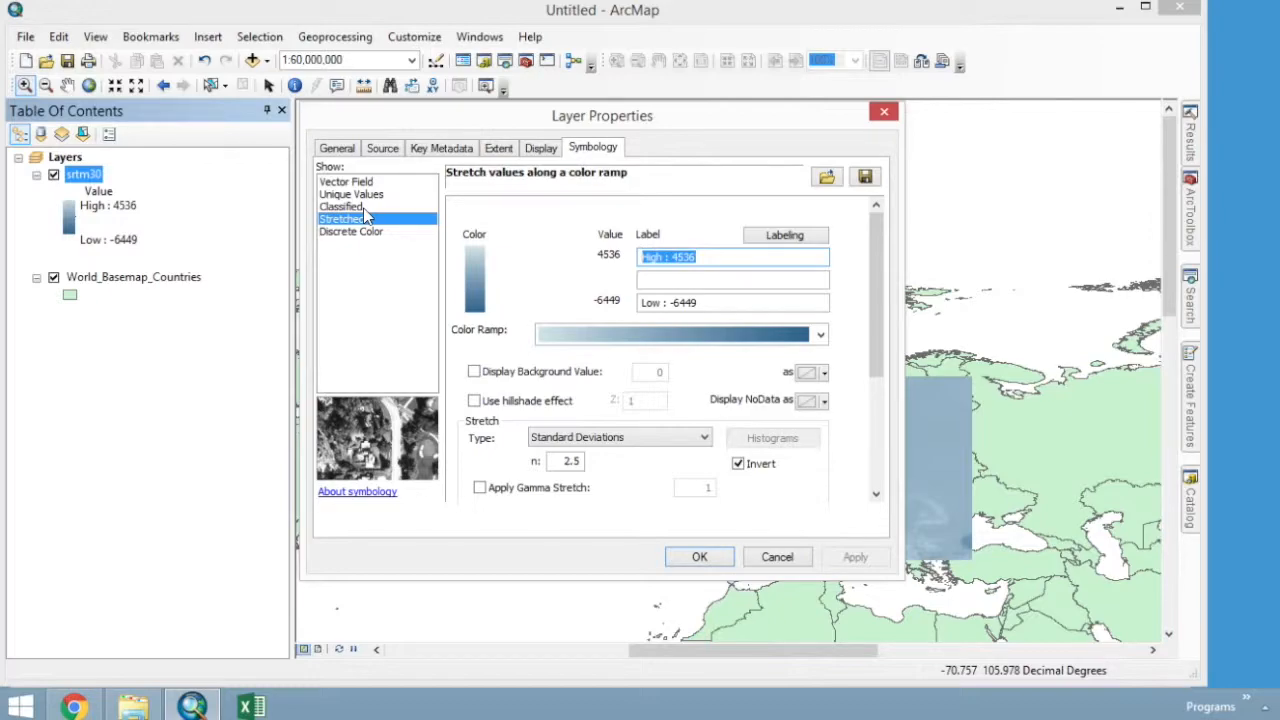
pyautogui.click(584, 334)
pyautogui.click(520, 281)
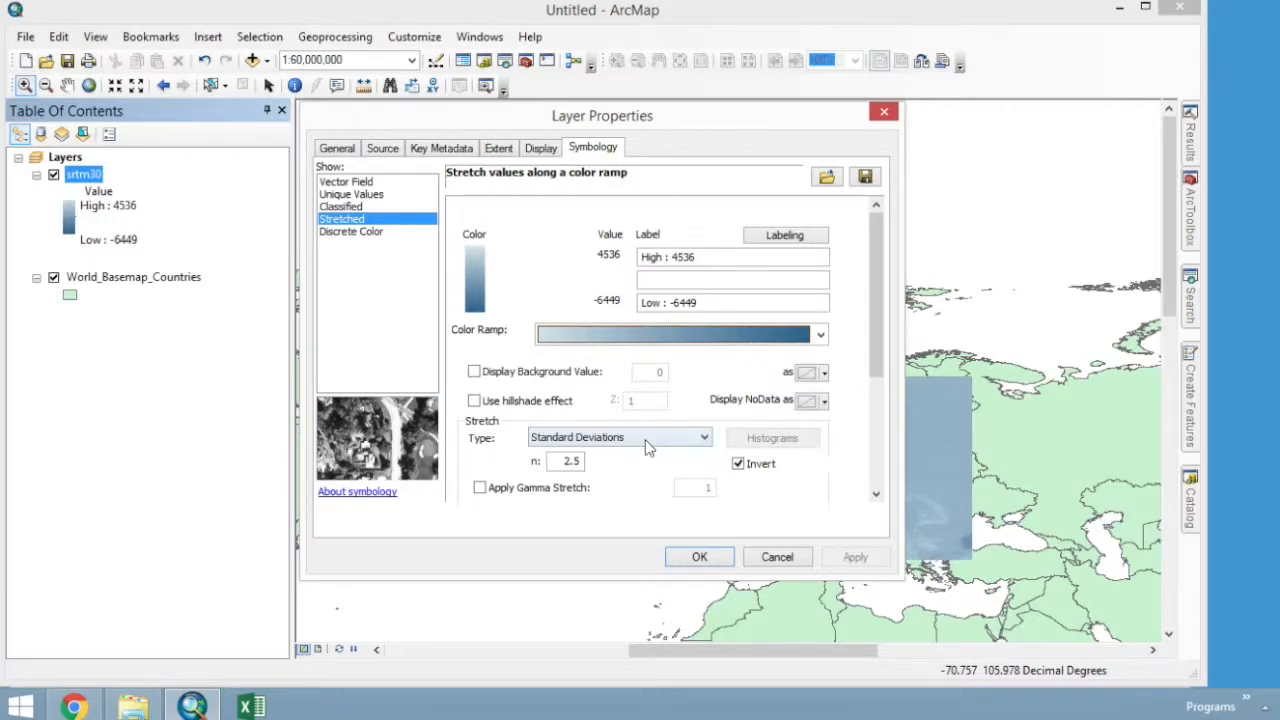
pyautogui.click(345, 207)
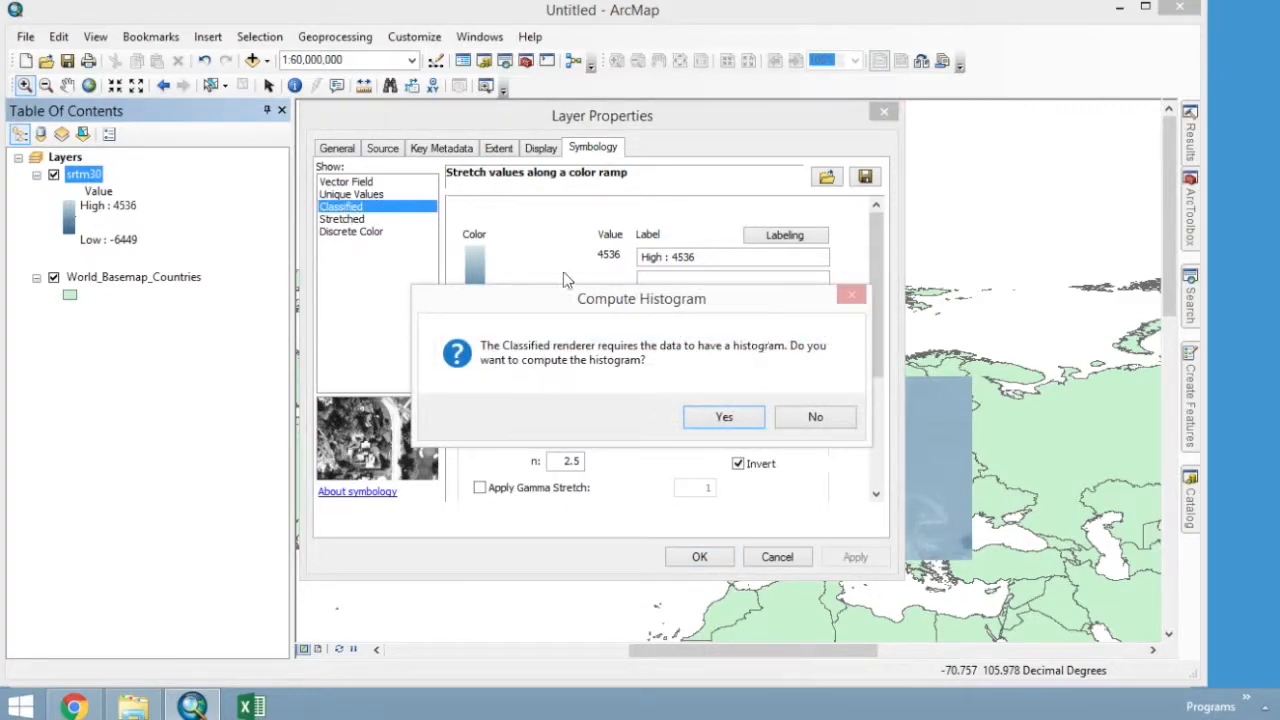
pyautogui.click(707, 418)
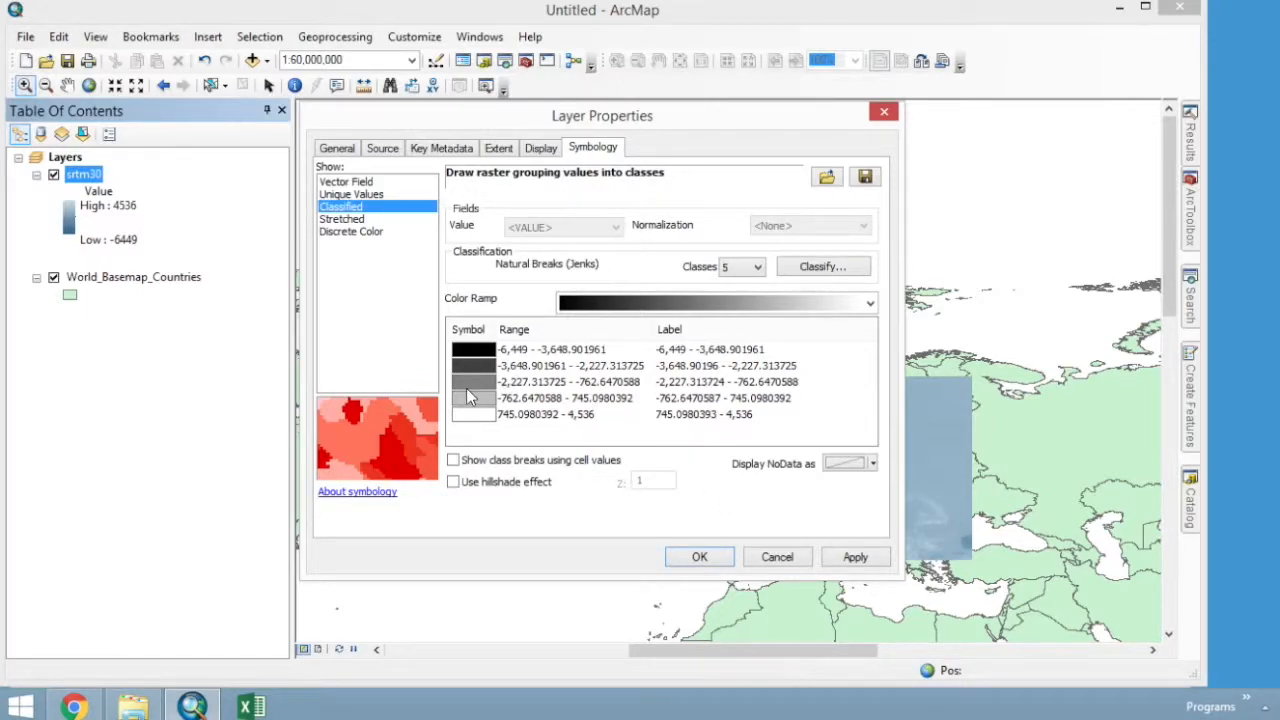
pyautogui.click(636, 303)
pyautogui.click(640, 356)
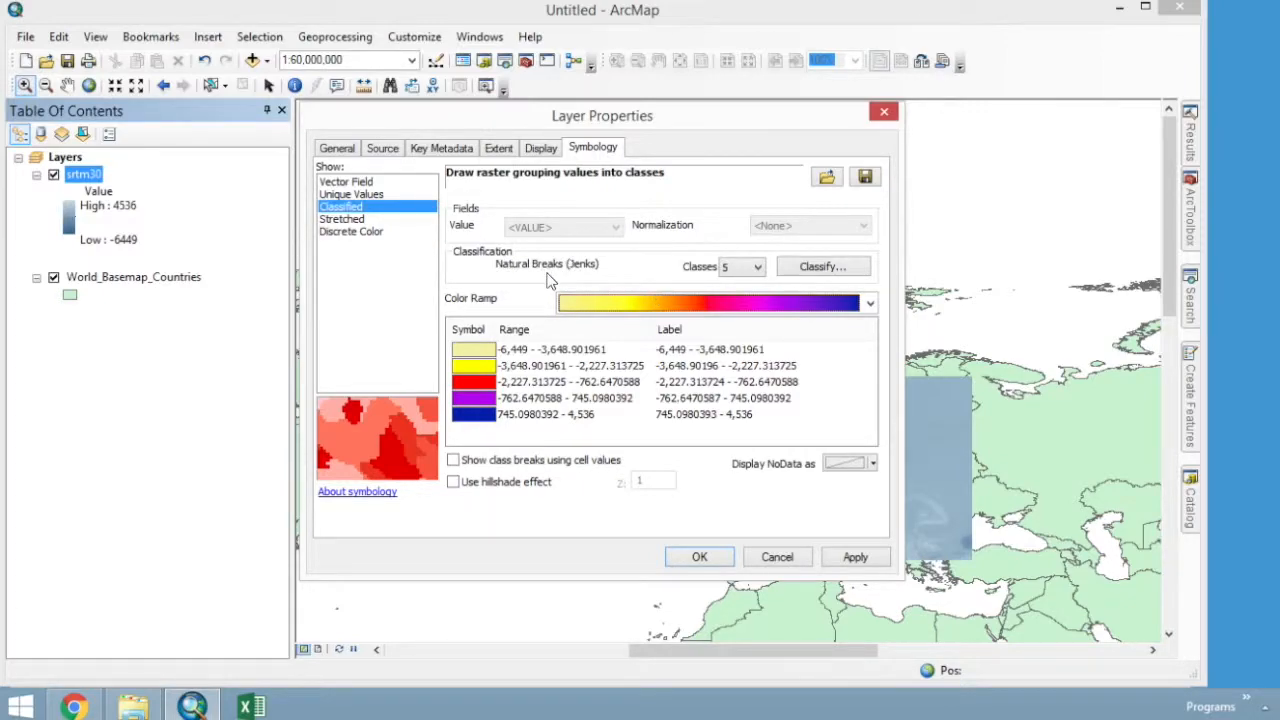
# - Set the srtm30 classification to 9 classes and look through the class ranges
pyautogui.click(740, 267)
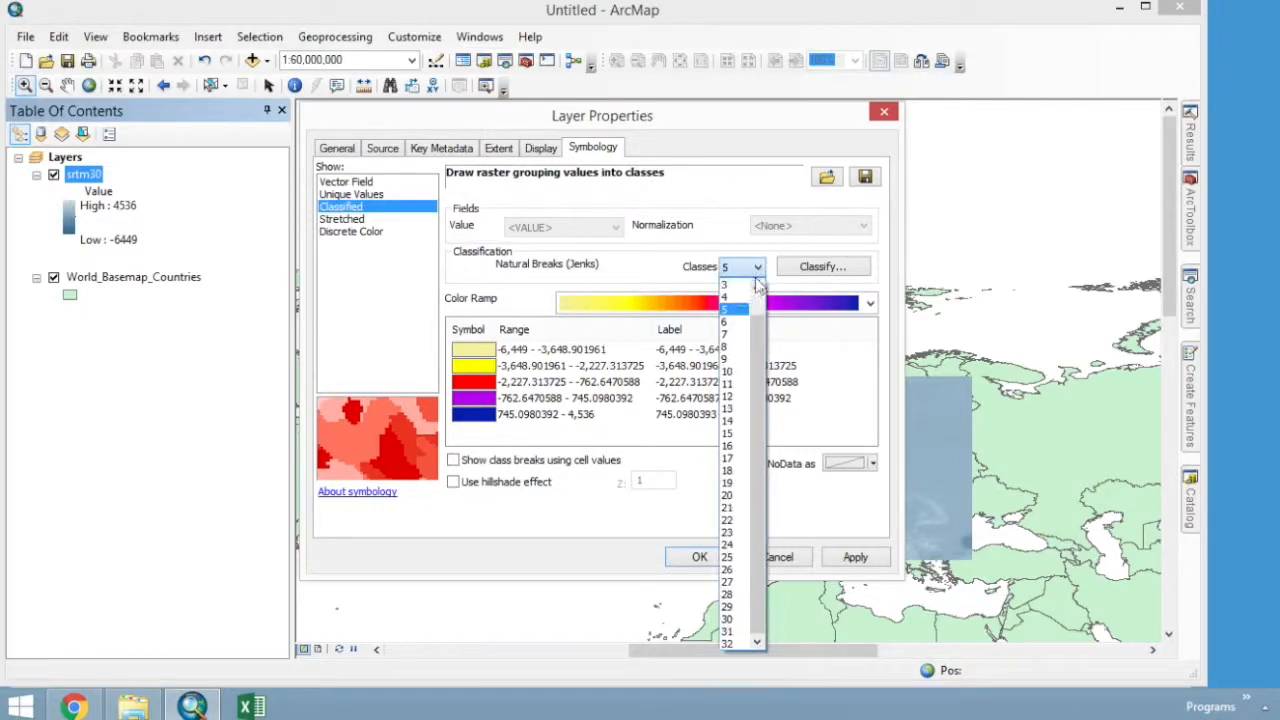
pyautogui.click(740, 362)
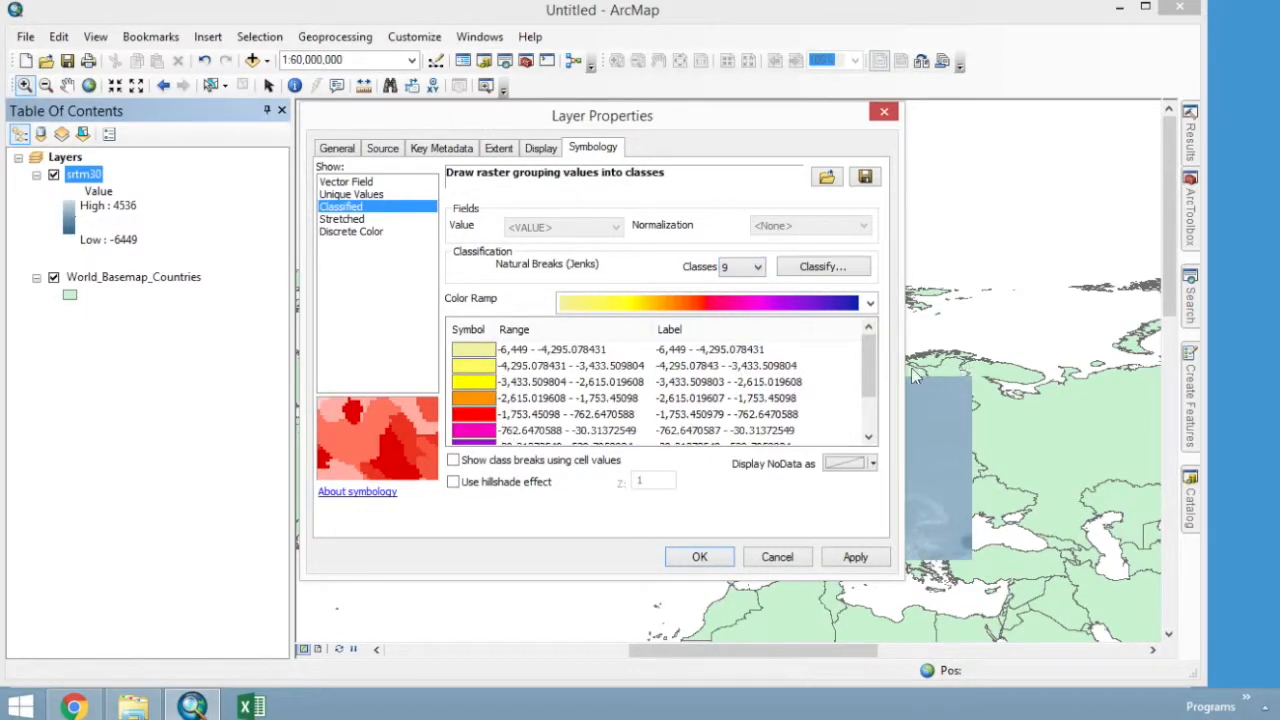
pyautogui.click(872, 420)
pyautogui.click(866, 362)
# - Classify srtm30 by Defined Interval with an interval size of 1000 and apply the symbology to the layer
pyautogui.click(812, 268)
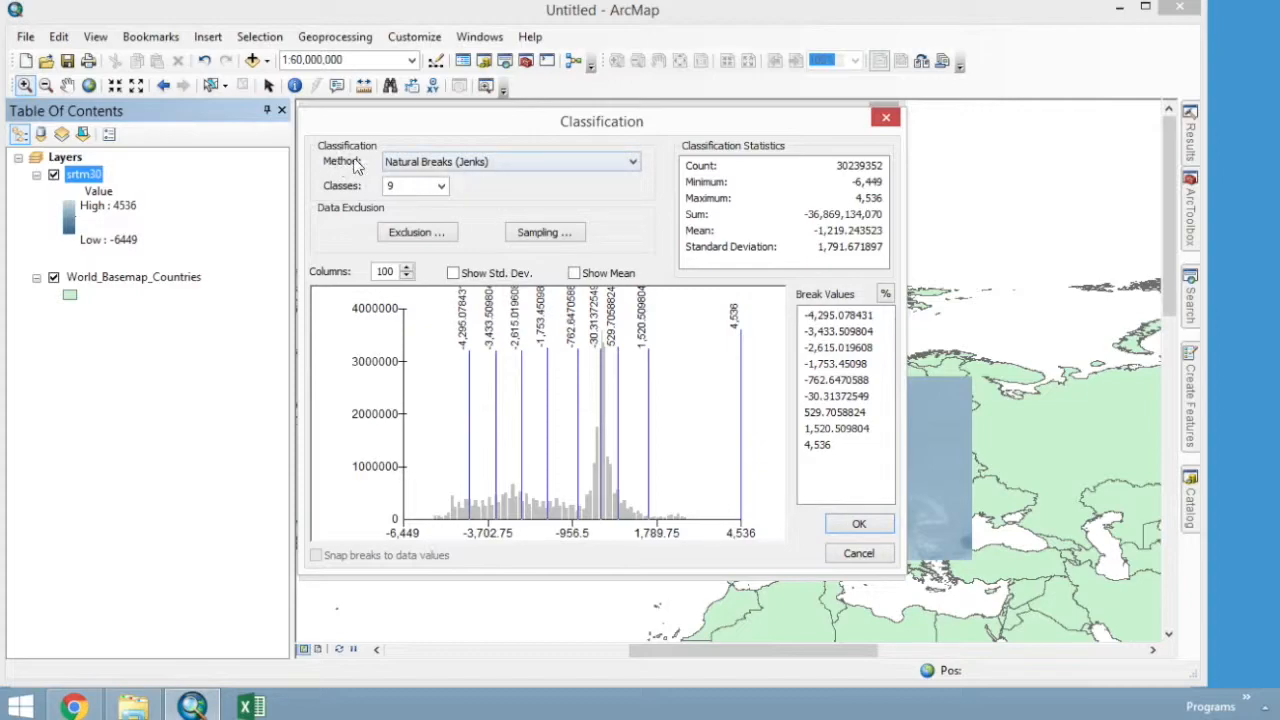
pyautogui.click(460, 162)
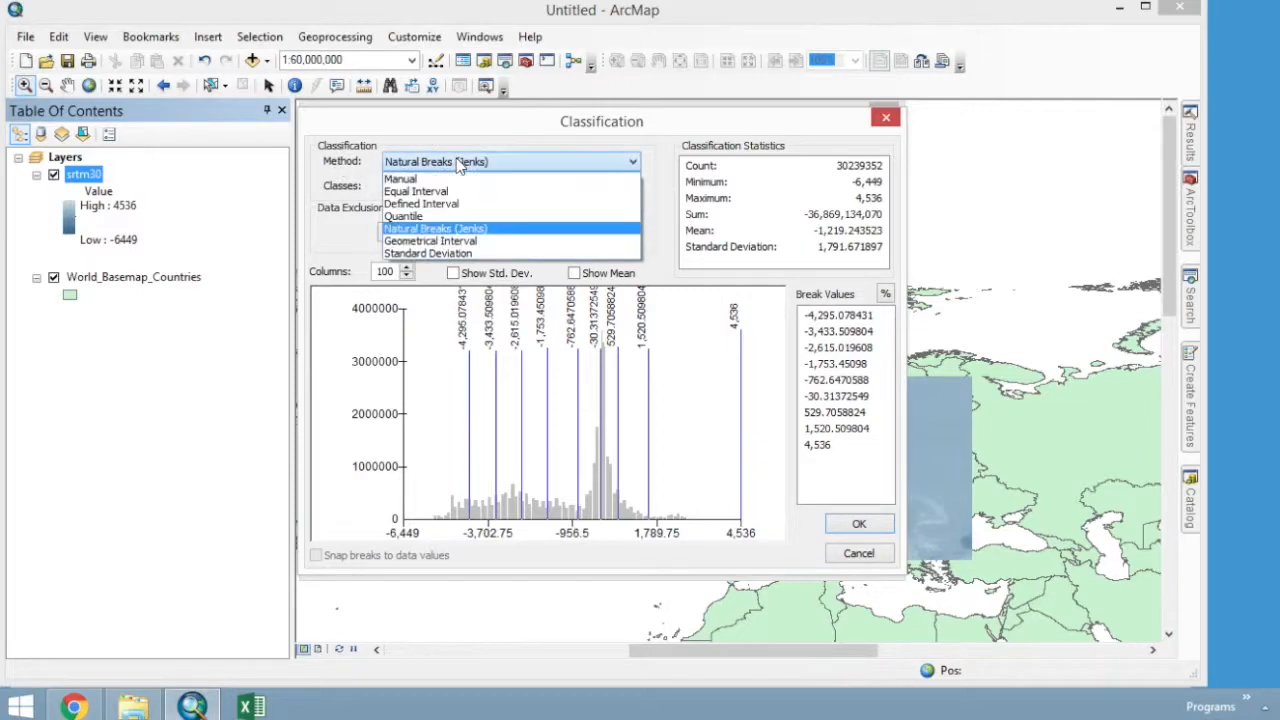
pyautogui.click(494, 206)
pyautogui.doubleClick(563, 186)
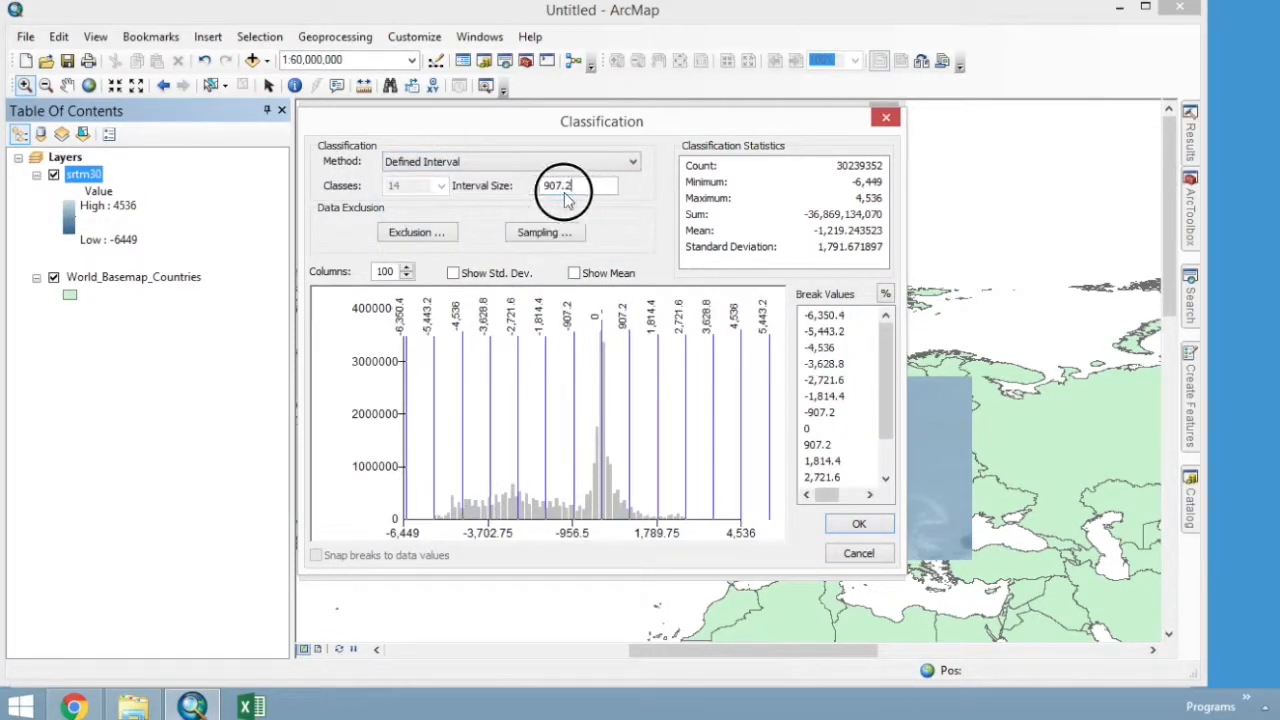
pyautogui.write('1000')
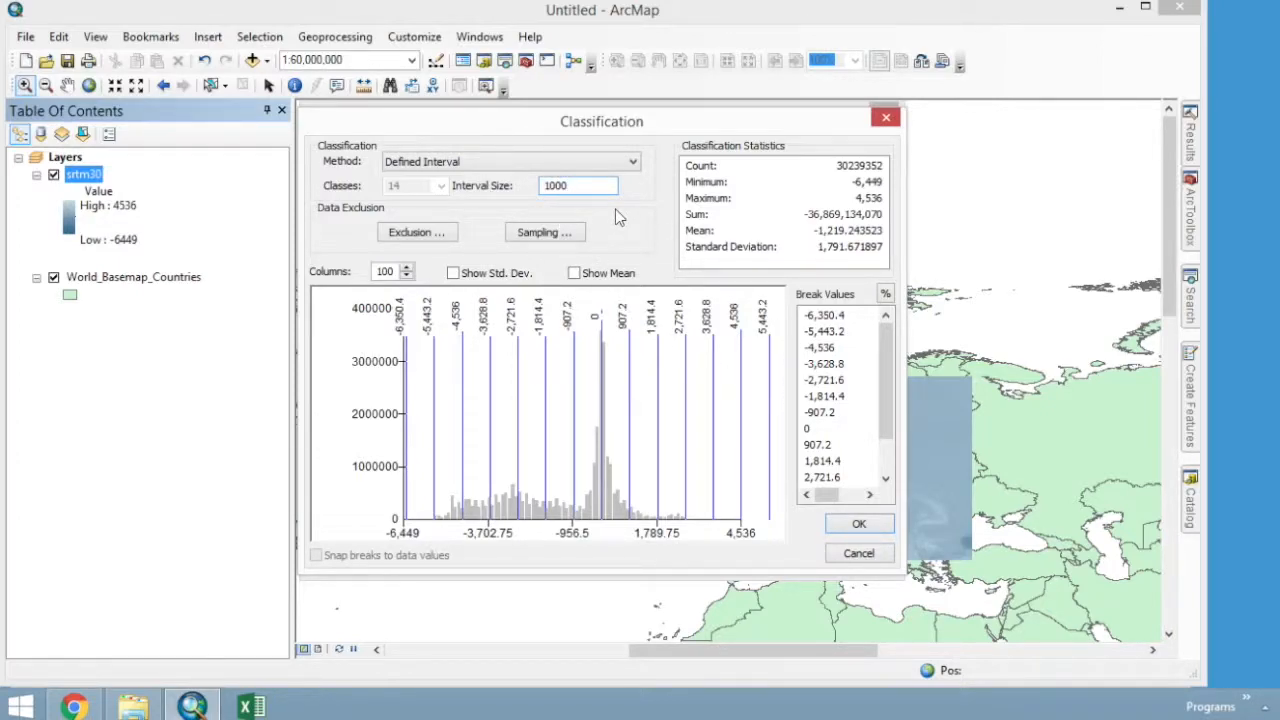
pyautogui.click(858, 523)
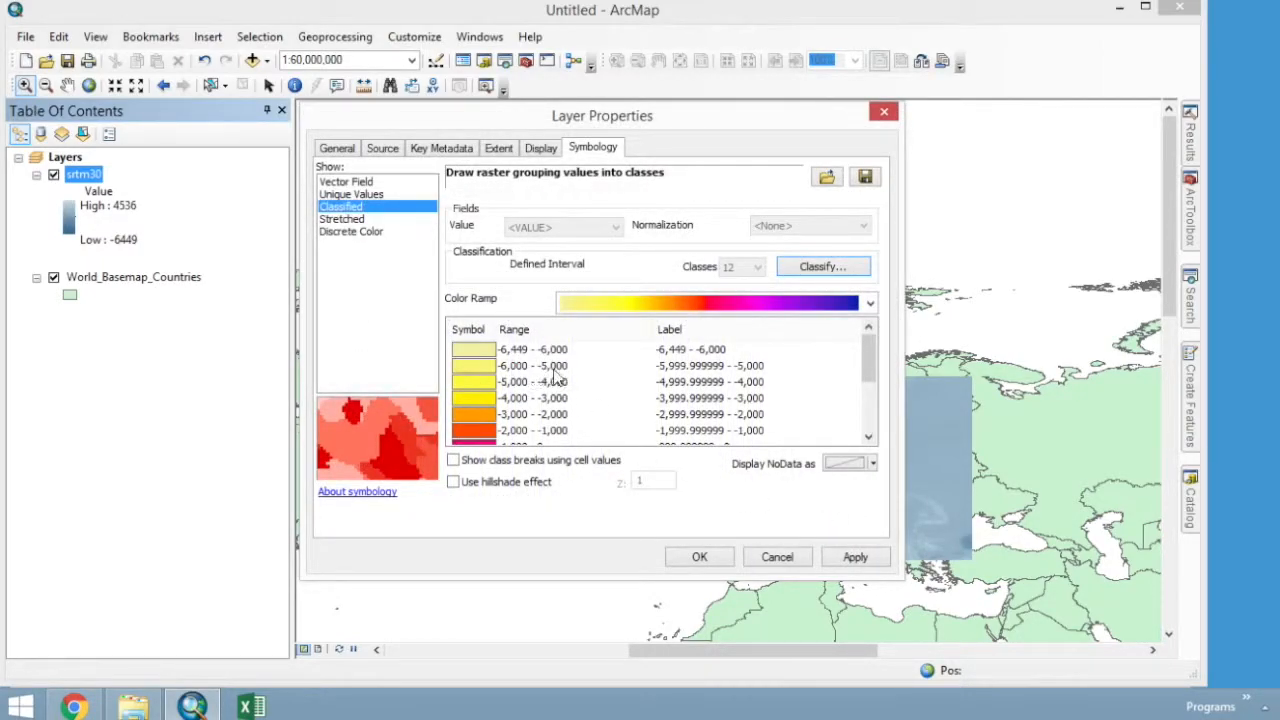
pyautogui.moveTo(864, 358)
pyautogui.mouseDown()
pyautogui.moveTo(858, 420)
pyautogui.moveTo(870, 340)
pyautogui.mouseUp()
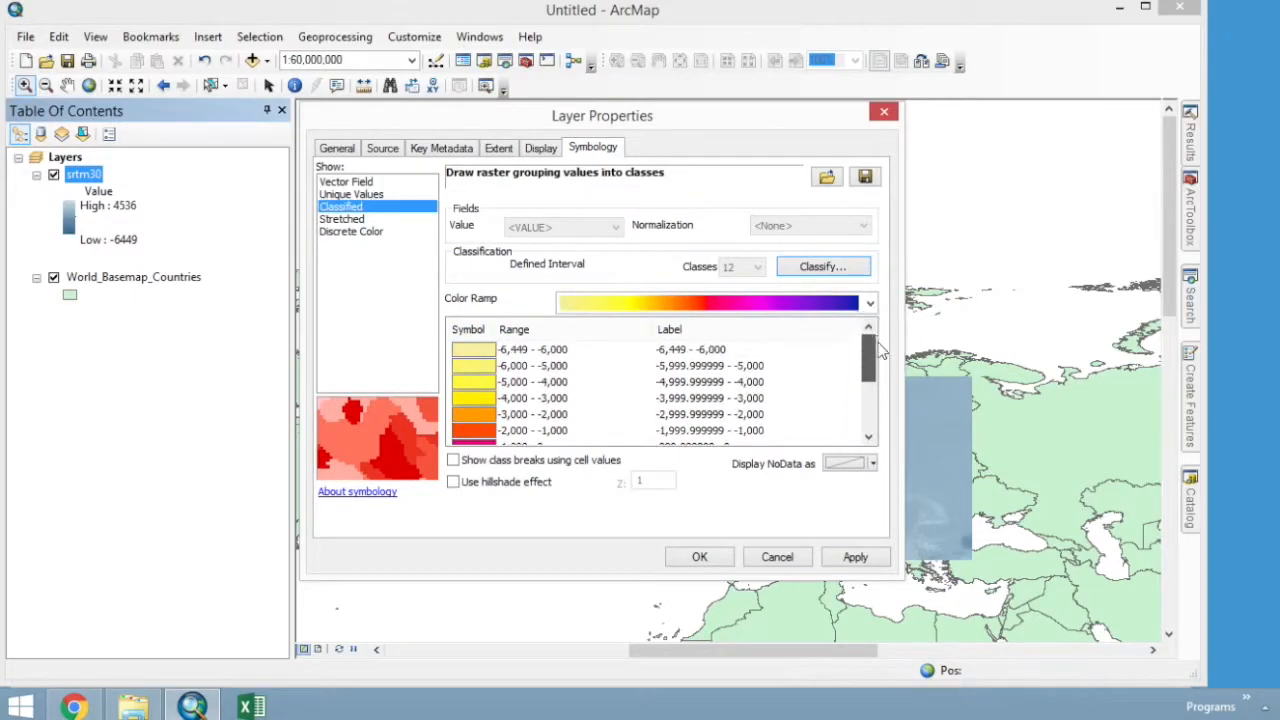
pyautogui.click(697, 558)
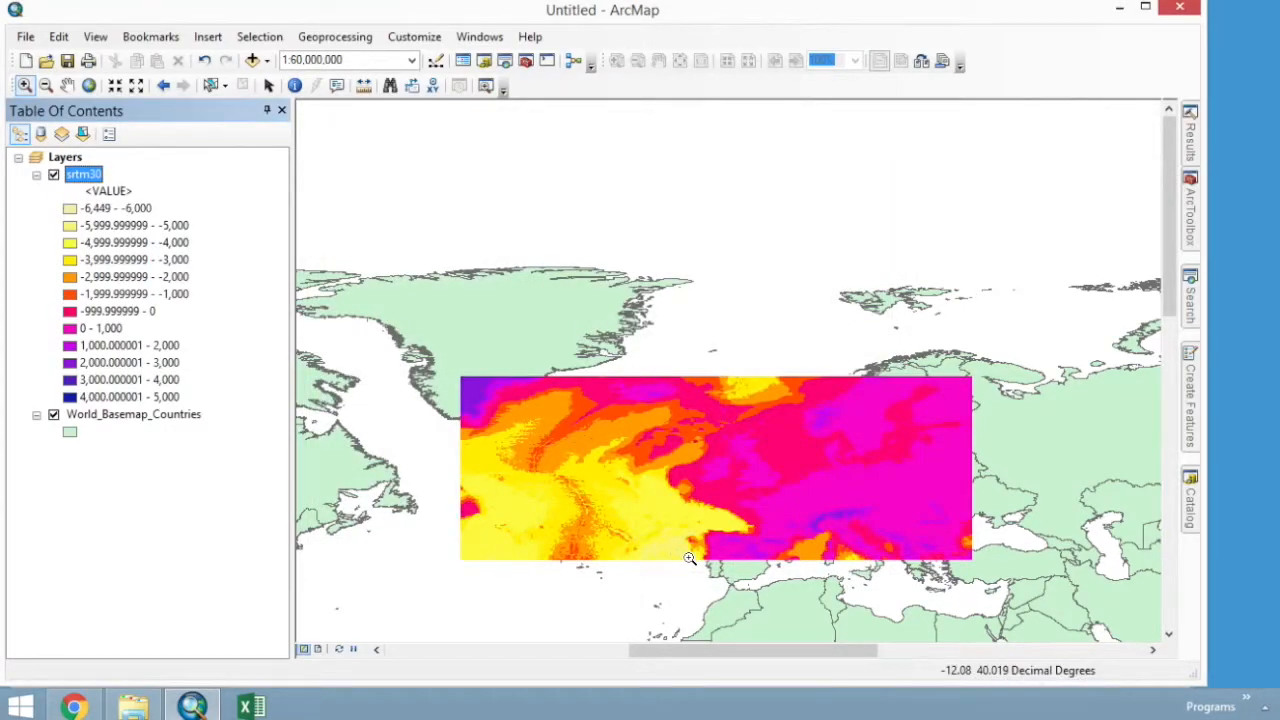
# - Flip the class colors of the srtm30 layer so the deepest range is dark blue and the highest is pale yellow
pyautogui.moveTo(610, 402); pyautogui.dragTo(757, 527)
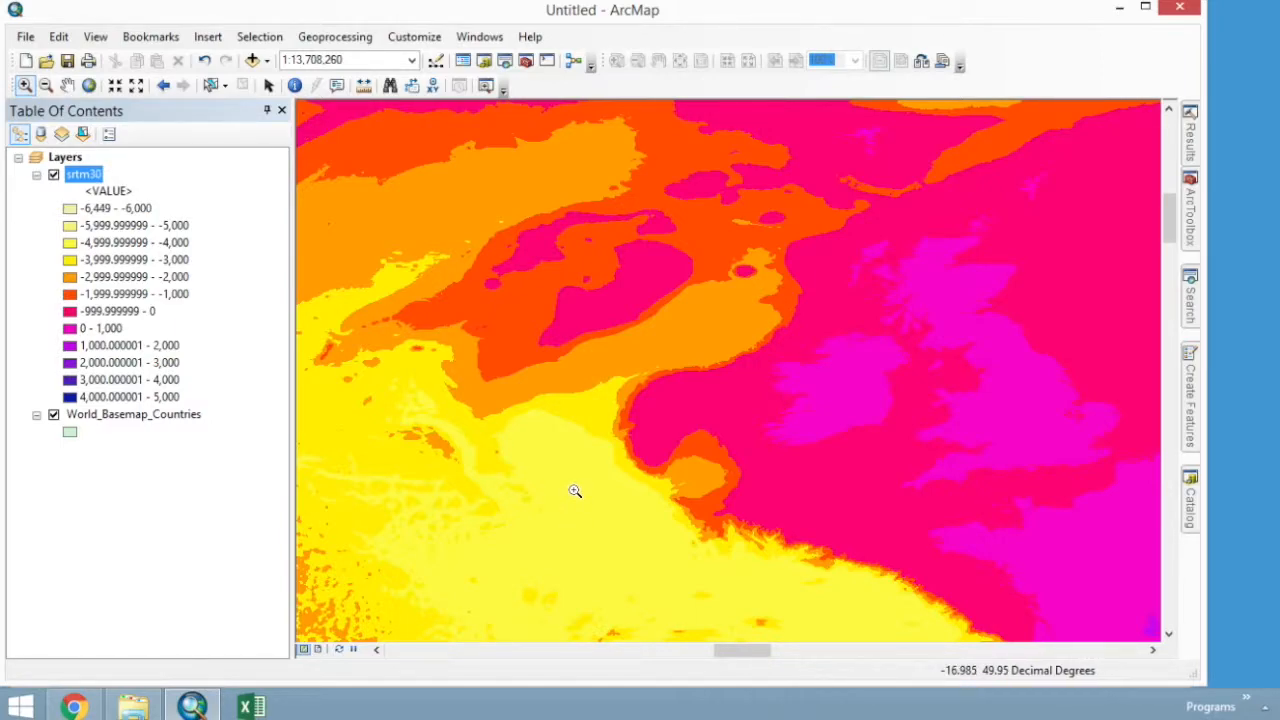
pyautogui.rightClick(92, 177)
pyautogui.click(150, 458)
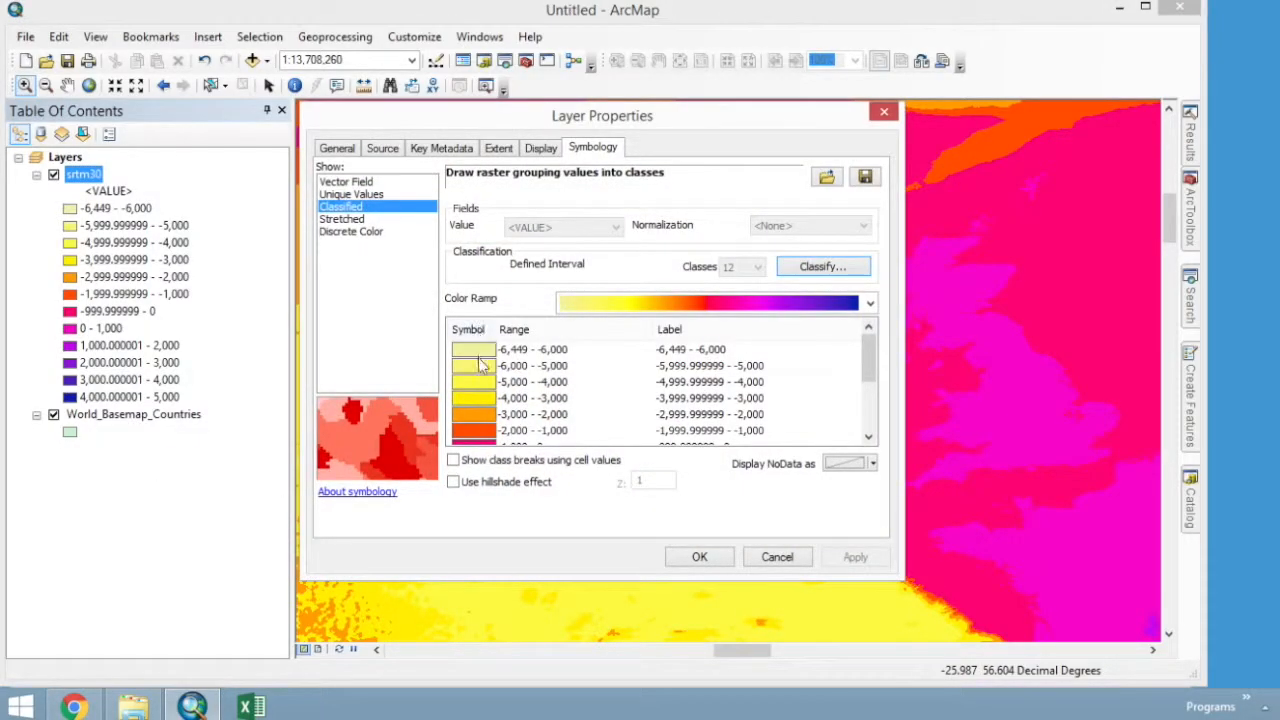
pyautogui.rightClick(478, 390)
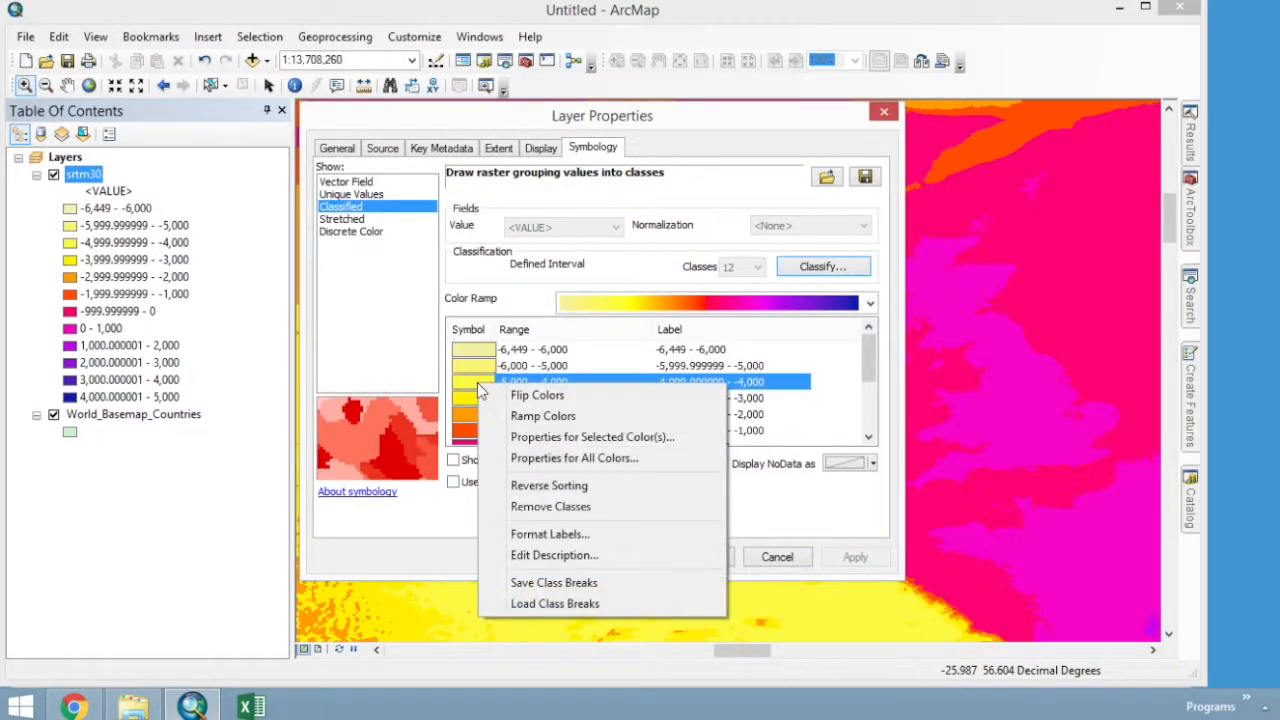
pyautogui.click(540, 395)
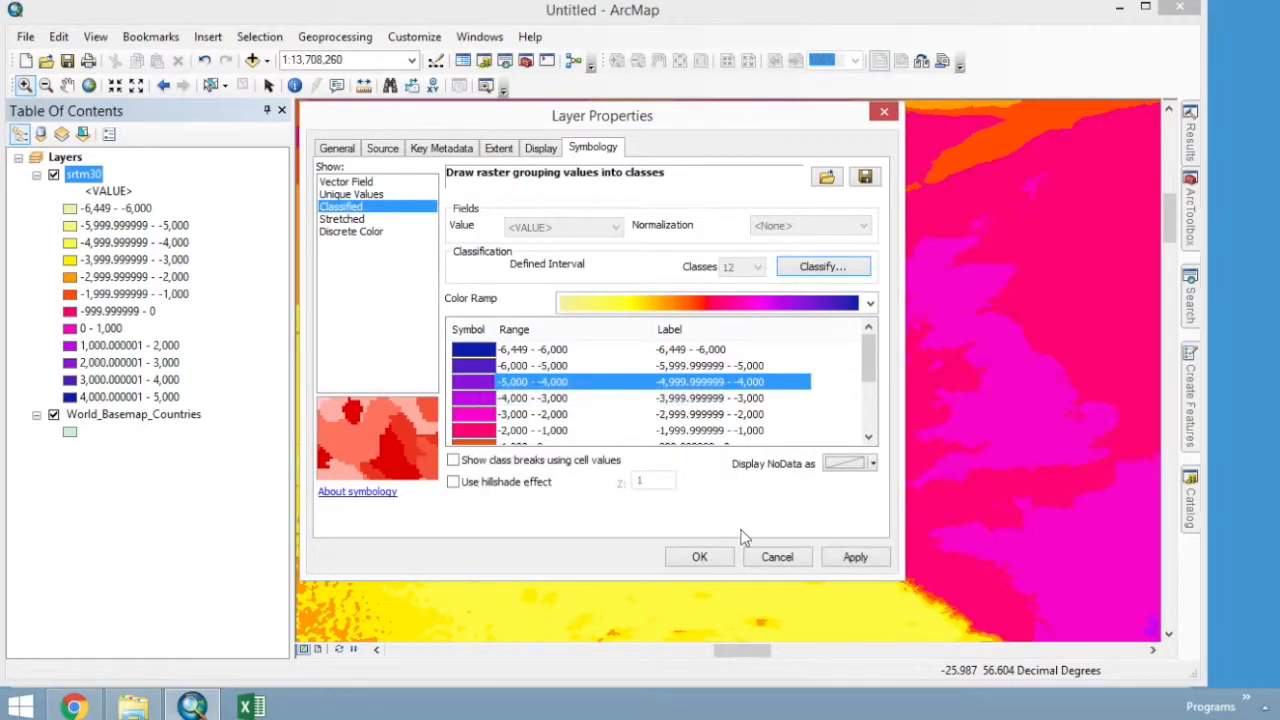
pyautogui.click(700, 557)
pyautogui.scroll(10, 760, 497)
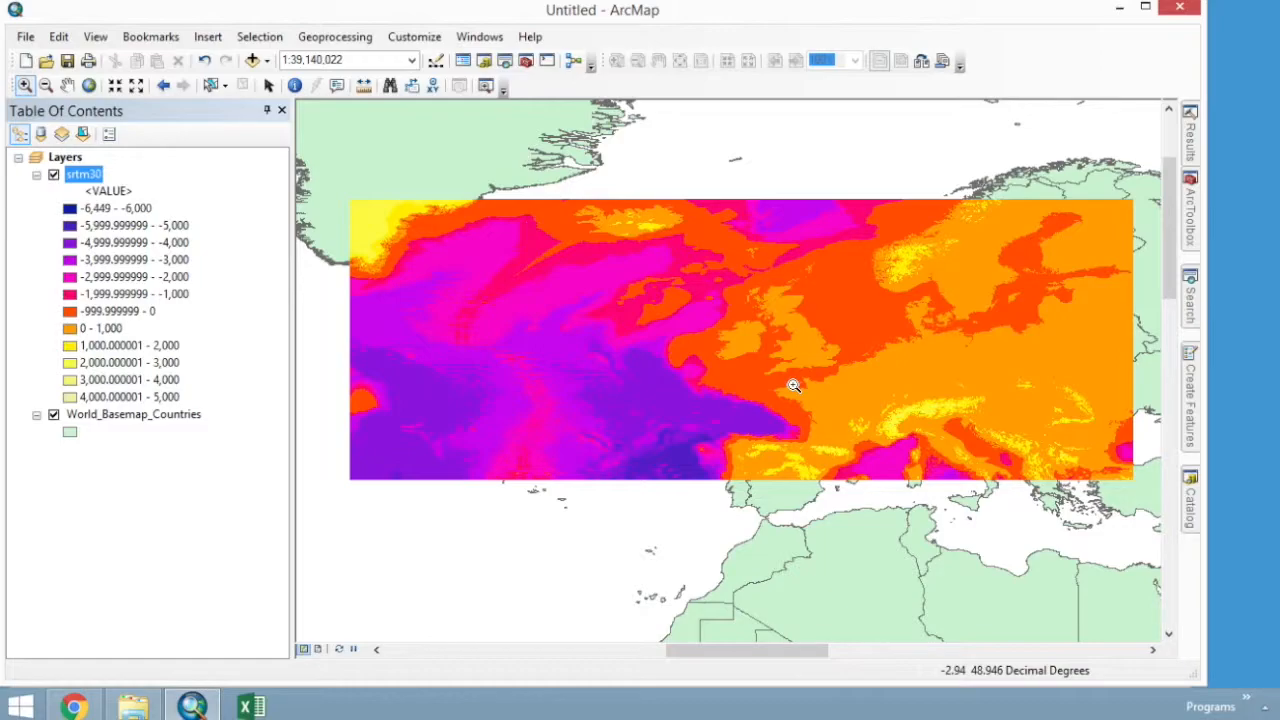
# - Search for "set null" and open the Set Null (Spatial Analyst) tool
pyautogui.click(1190, 305)
pyautogui.click(1006, 186)
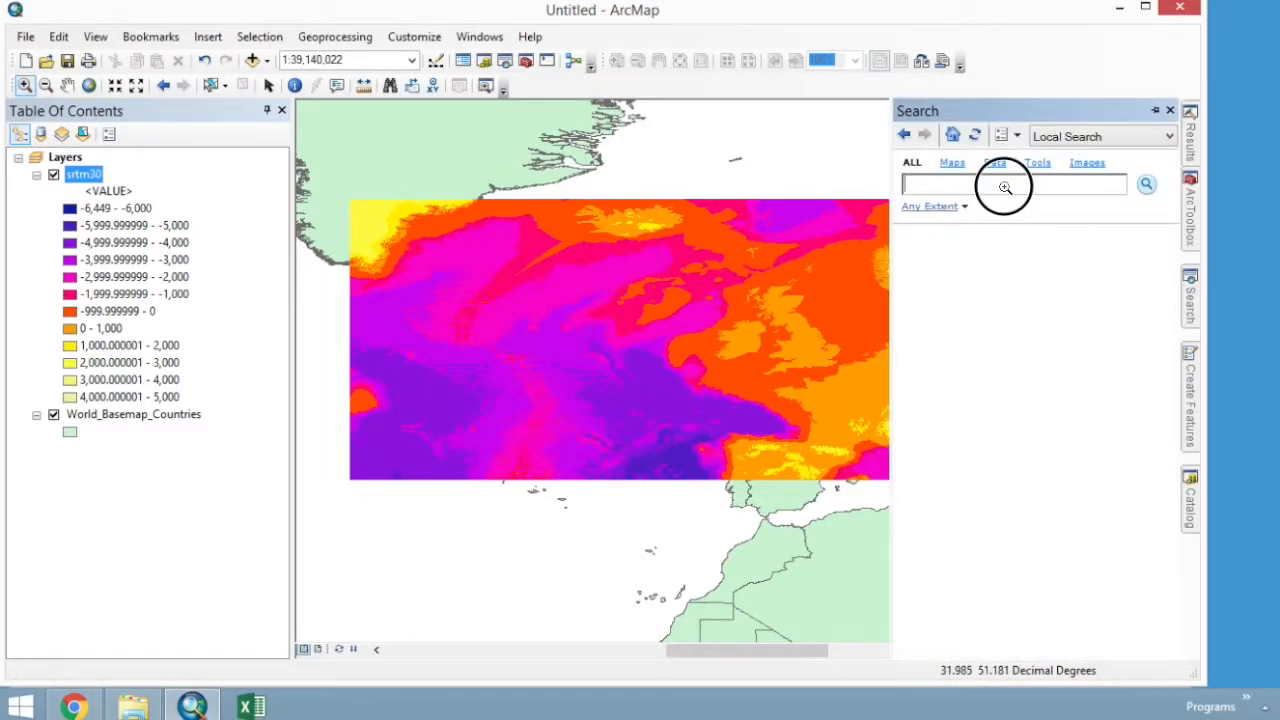
pyautogui.write('set null')
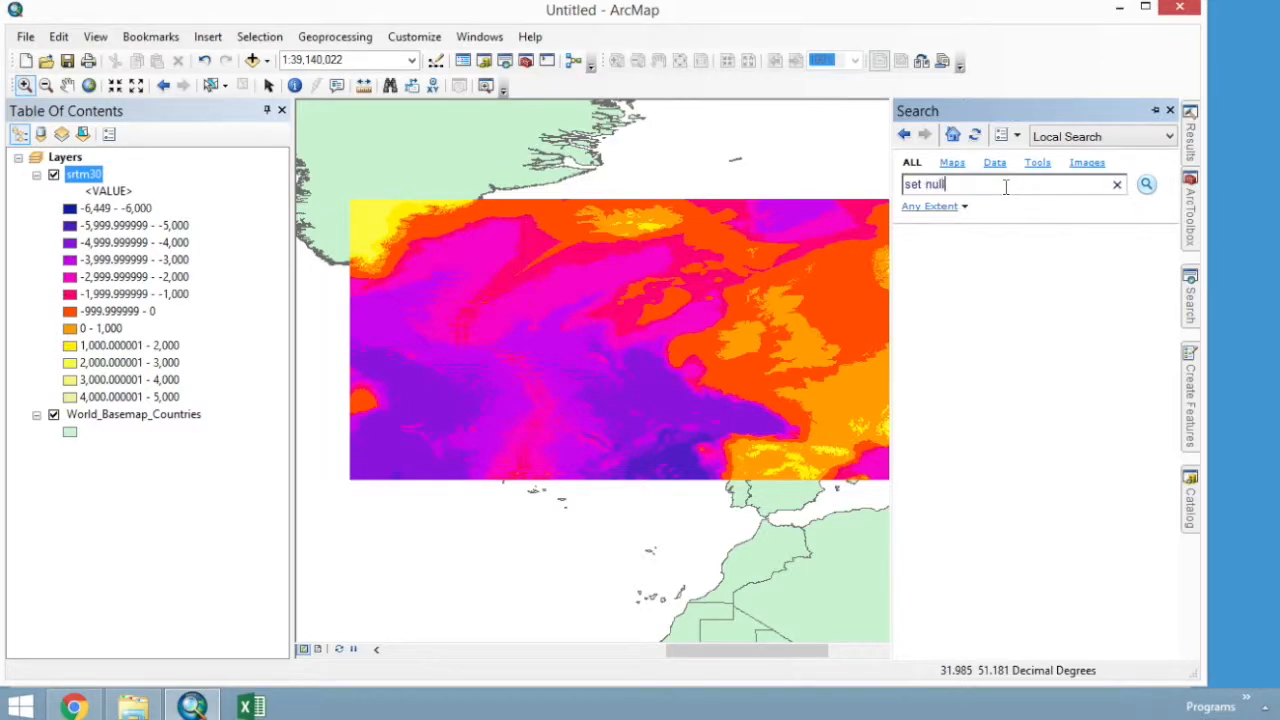
pyautogui.press('Return')
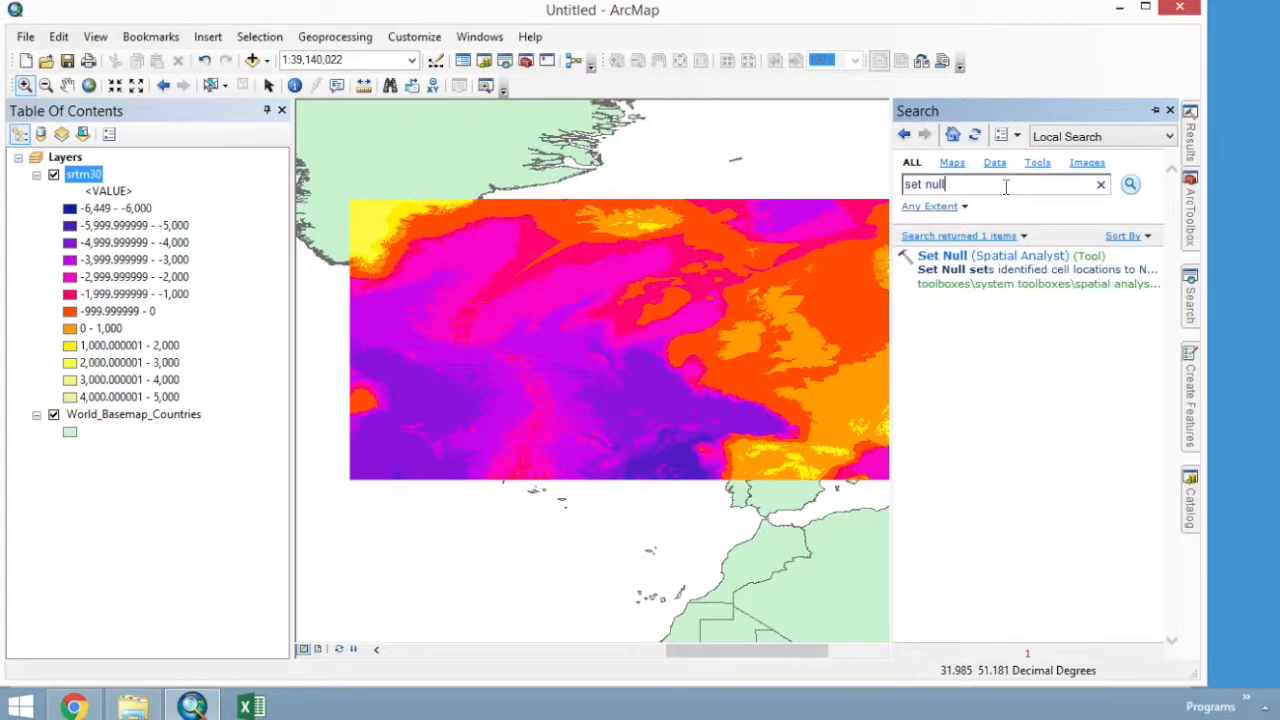
pyautogui.click(975, 262)
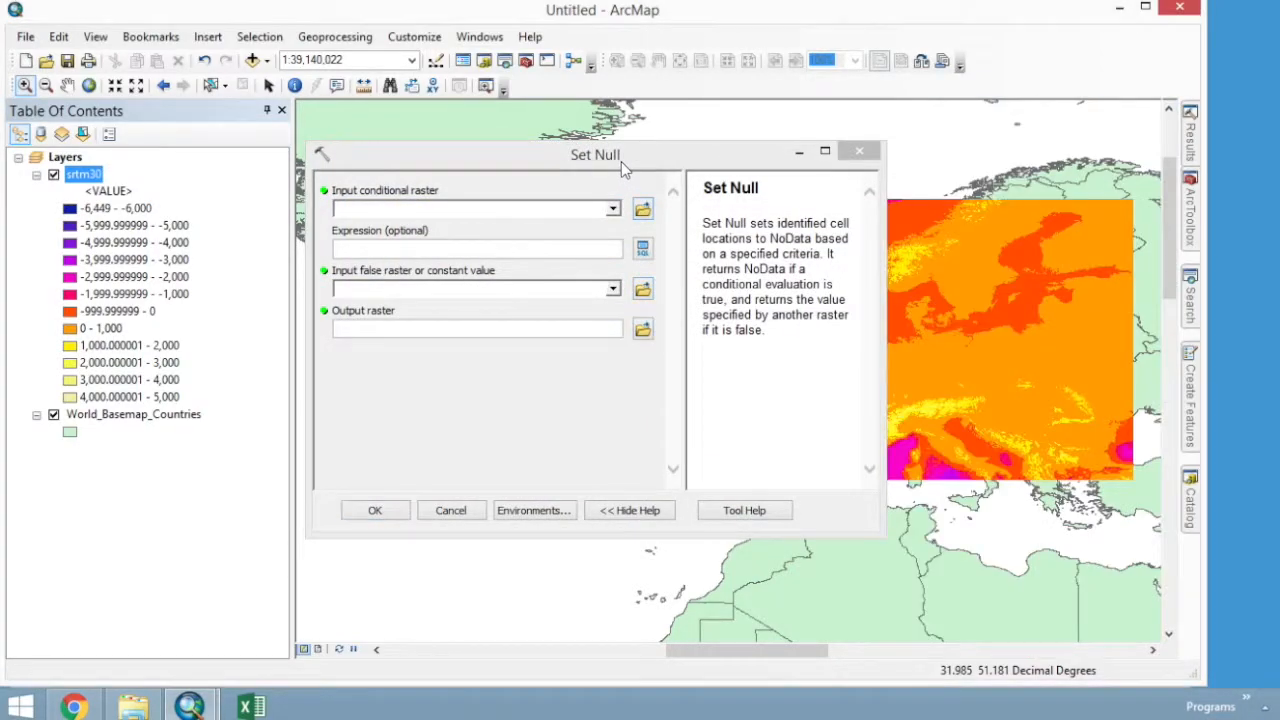
# - In Set Null, use srtm30 as both the conditional raster and the false raster, with the expression VALUE > 0
pyautogui.moveTo(621, 161); pyautogui.dragTo(669, 158)
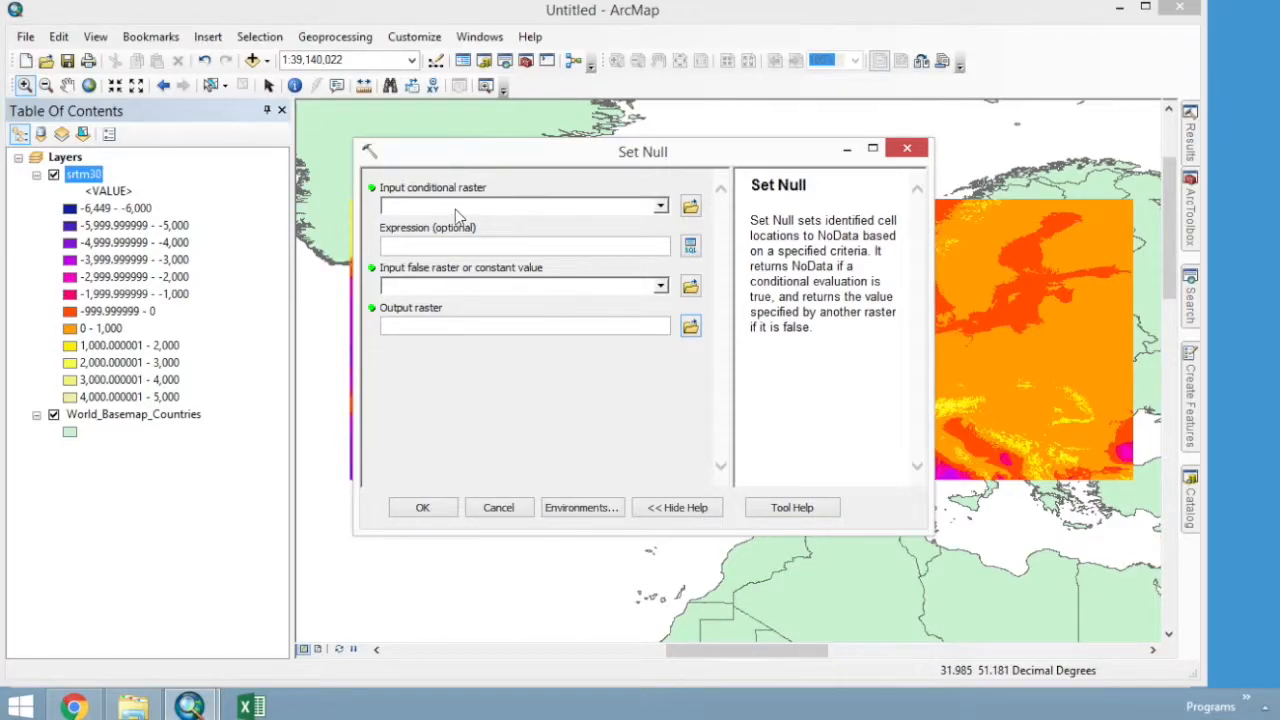
pyautogui.click(660, 205)
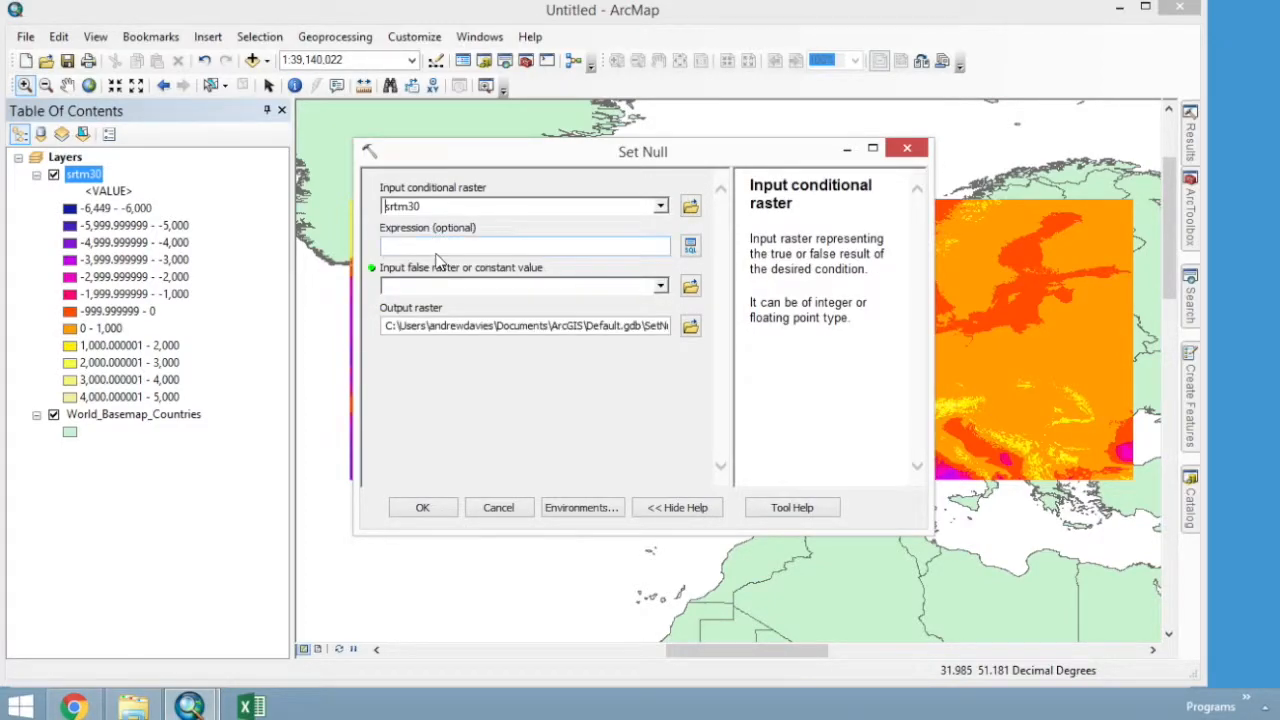
pyautogui.click(433, 289)
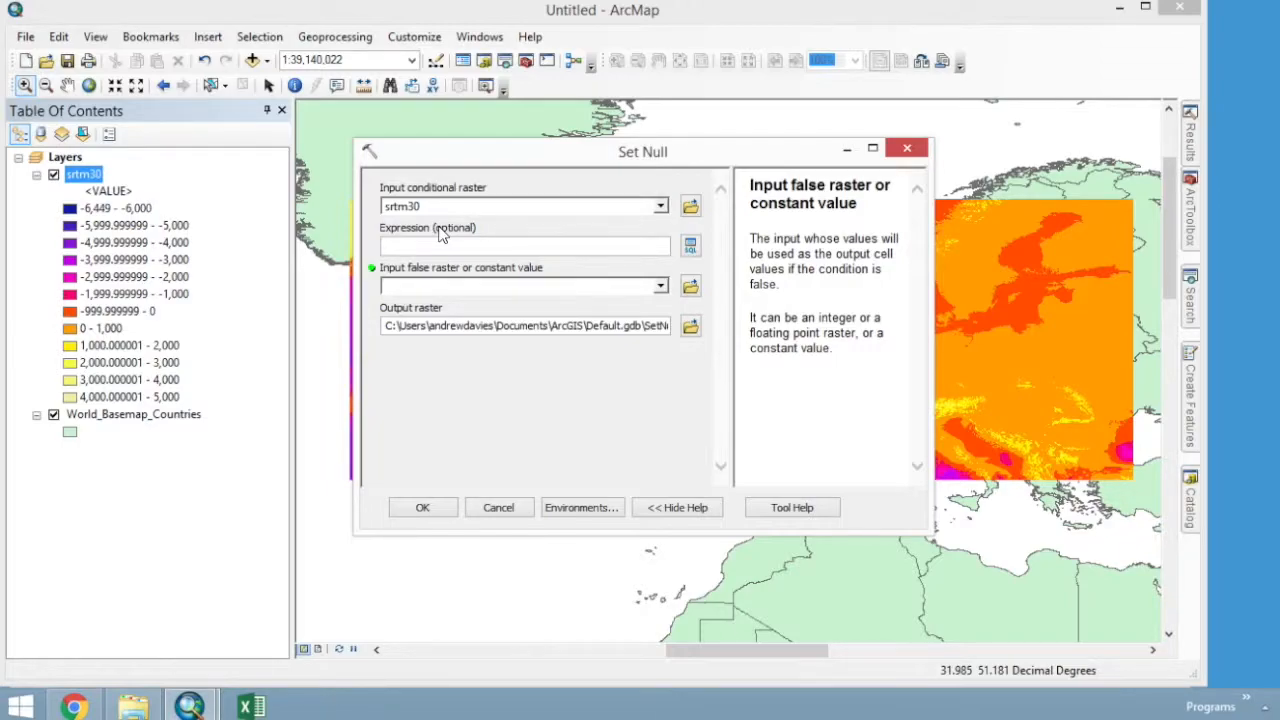
pyautogui.click(660, 286)
pyautogui.click(447, 304)
pyautogui.click(534, 250)
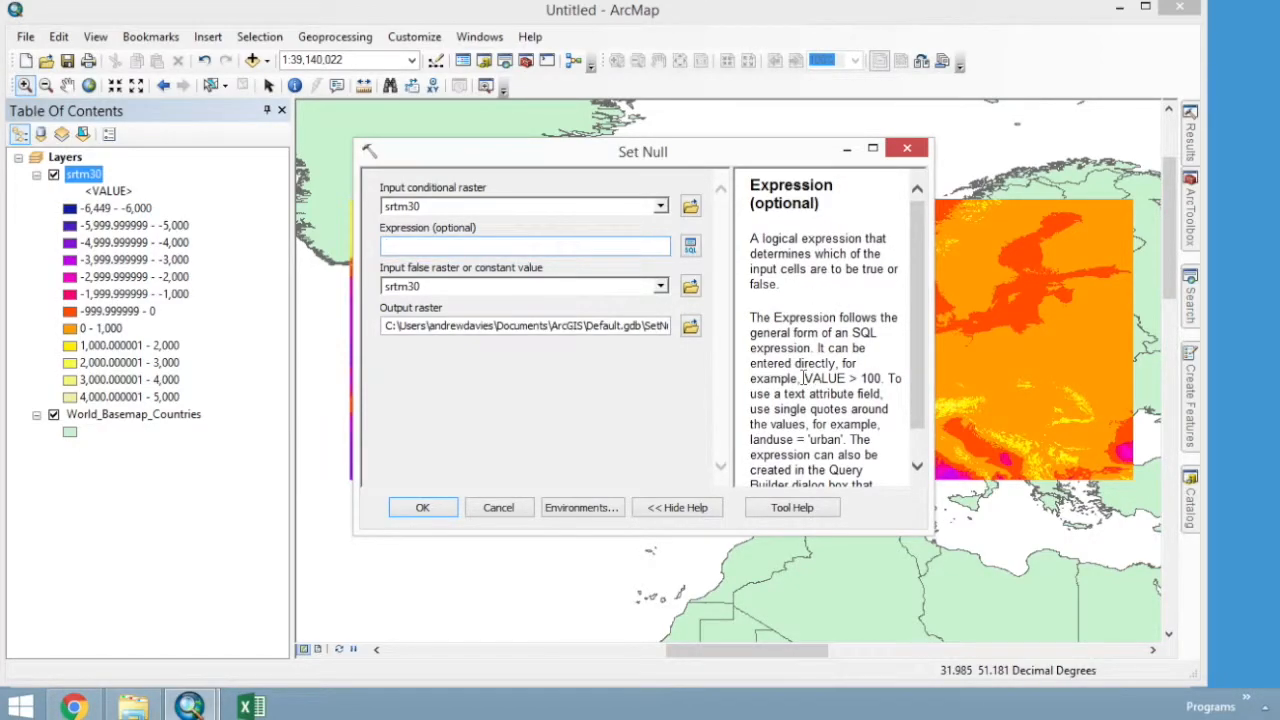
pyautogui.write('VALUE > 0')
# - Set the output raster to null_srtm30.tif in the Bathymetry folder of C:\GIS_Files\Raster_Data and run Set Null
pyautogui.click(690, 326)
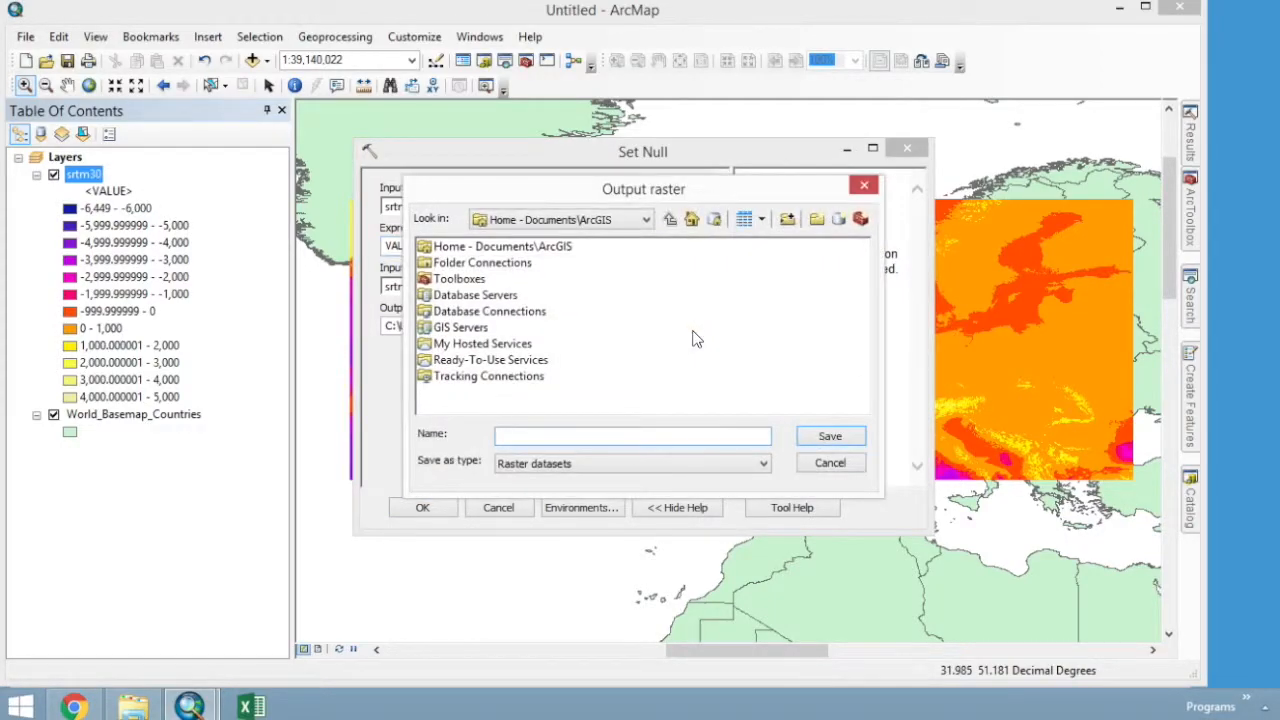
pyautogui.doubleClick(514, 265)
pyautogui.click(455, 258)
pyautogui.doubleClick(457, 250)
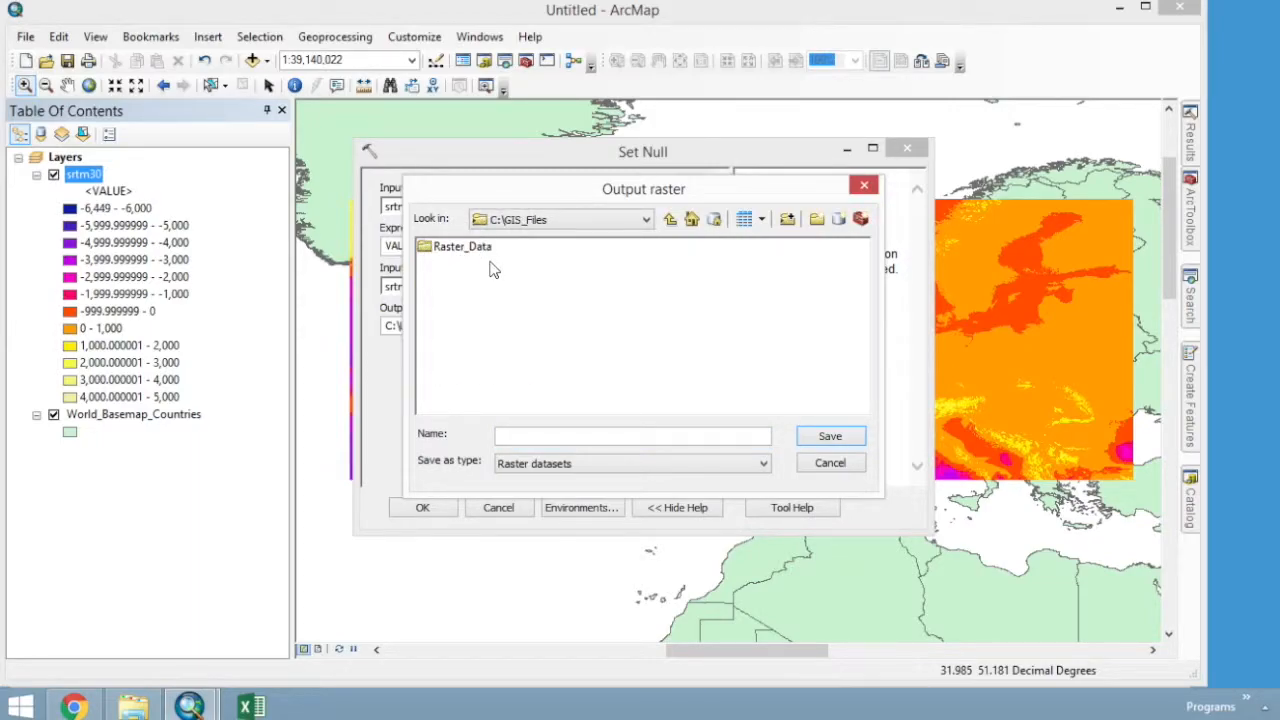
pyautogui.doubleClick(460, 248)
pyautogui.doubleClick(462, 248)
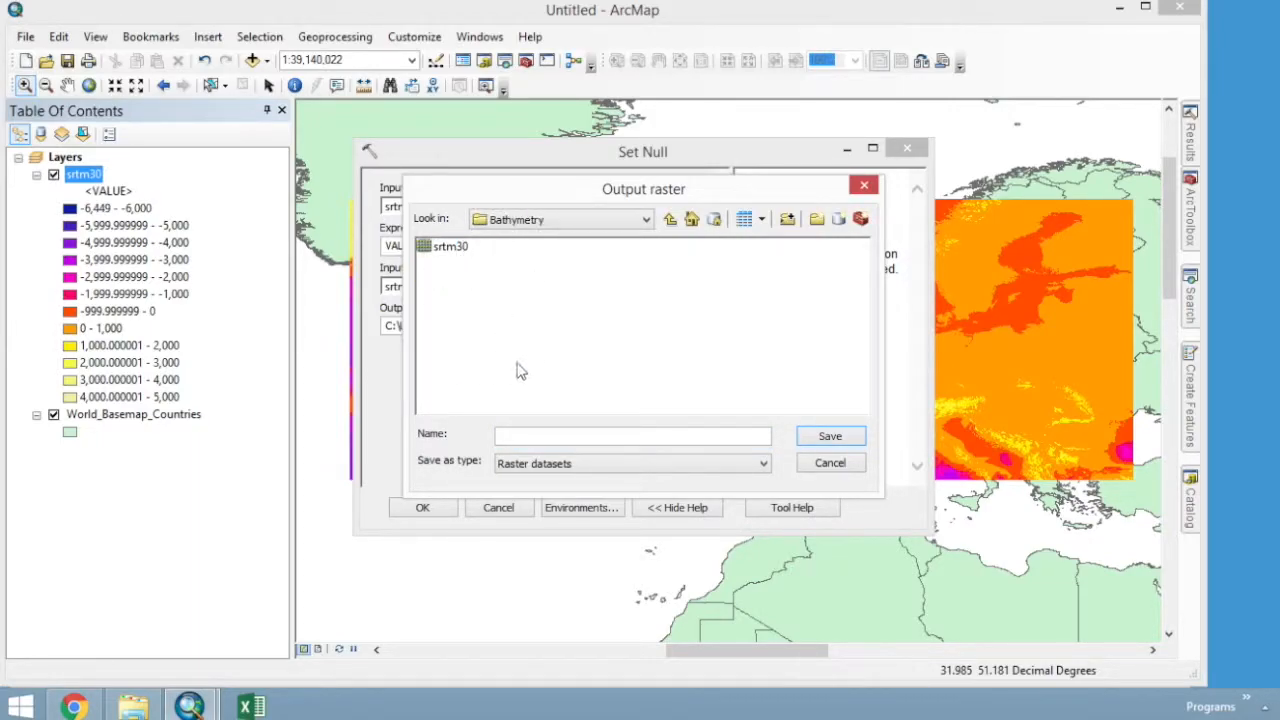
pyautogui.click(533, 432)
pyautogui.write('nu')
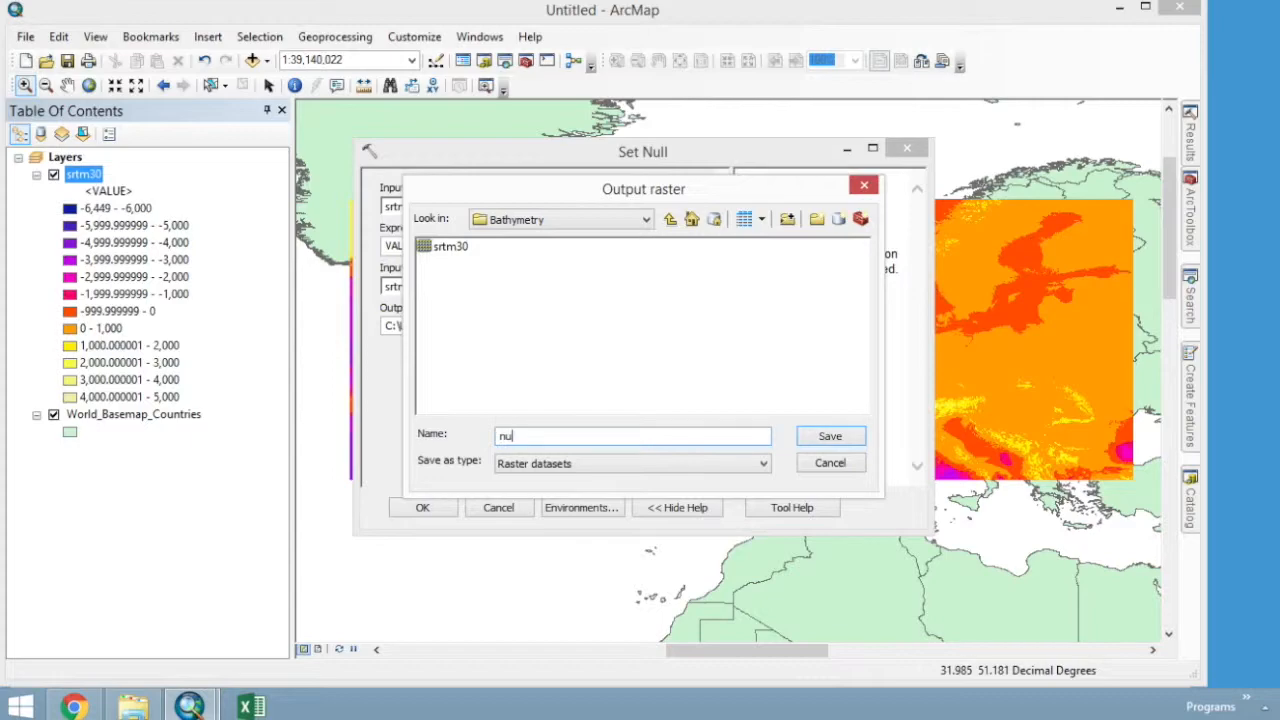
pyautogui.write('ll_srtm30')
pyautogui.write('.tif')
pyautogui.click(832, 437)
pyautogui.click(423, 507)
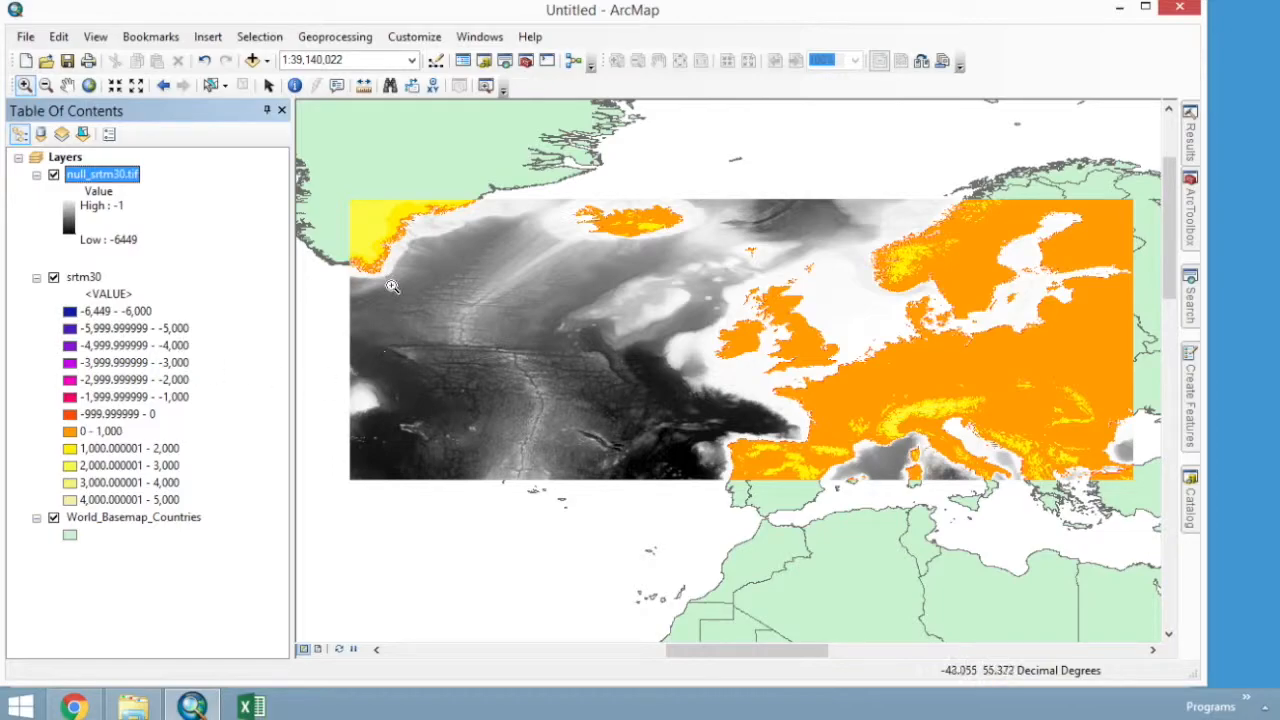
# - Hide the original srtm30 layer to check the null_srtm30.tif raster against the country basemap
pyautogui.moveTo(337, 177); pyautogui.dragTo(906, 509)
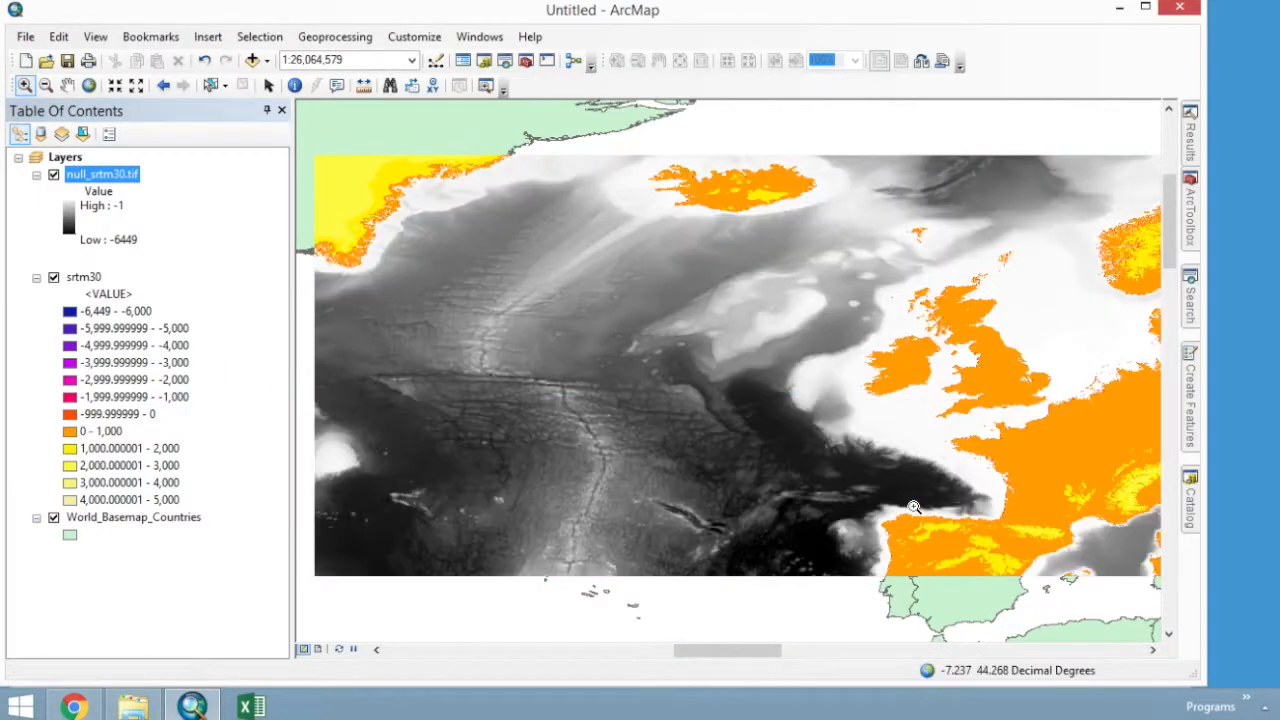
pyautogui.click(53, 277)
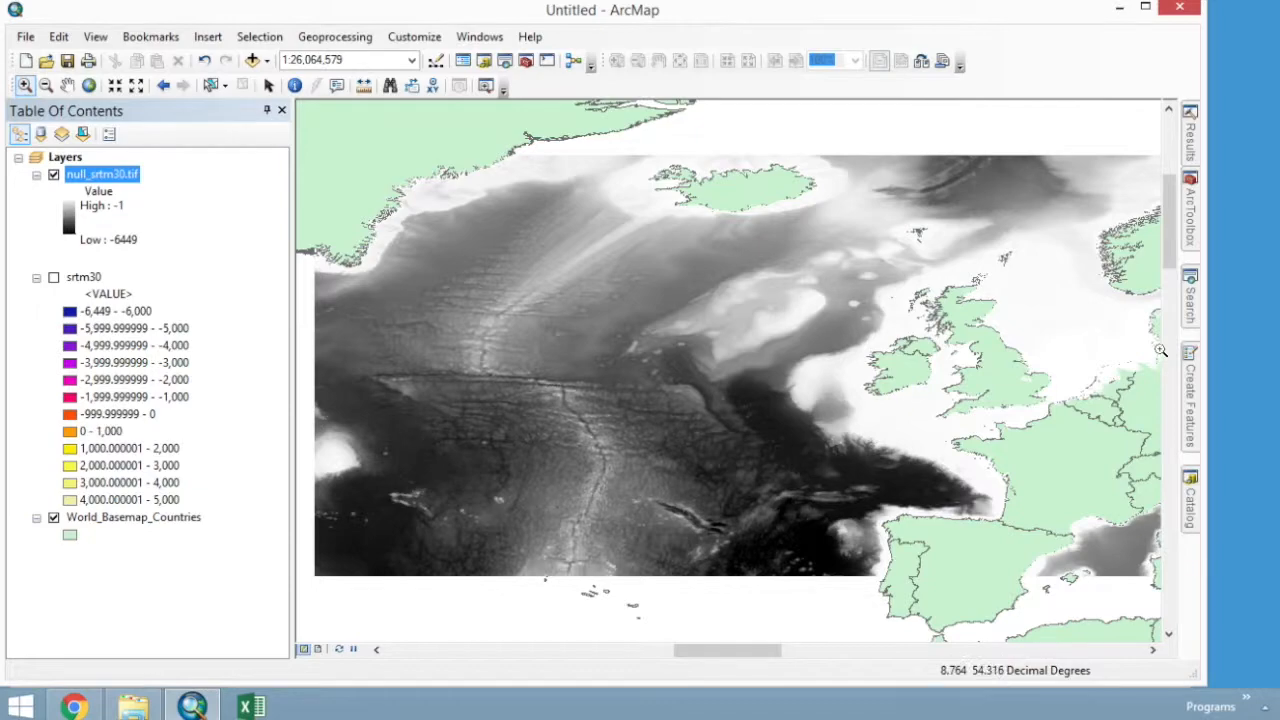
# - Search for "contour" and open the Contour (Spatial Analyst) tool
pyautogui.click(1189, 300)
pyautogui.click(979, 184)
pyautogui.write('contour')
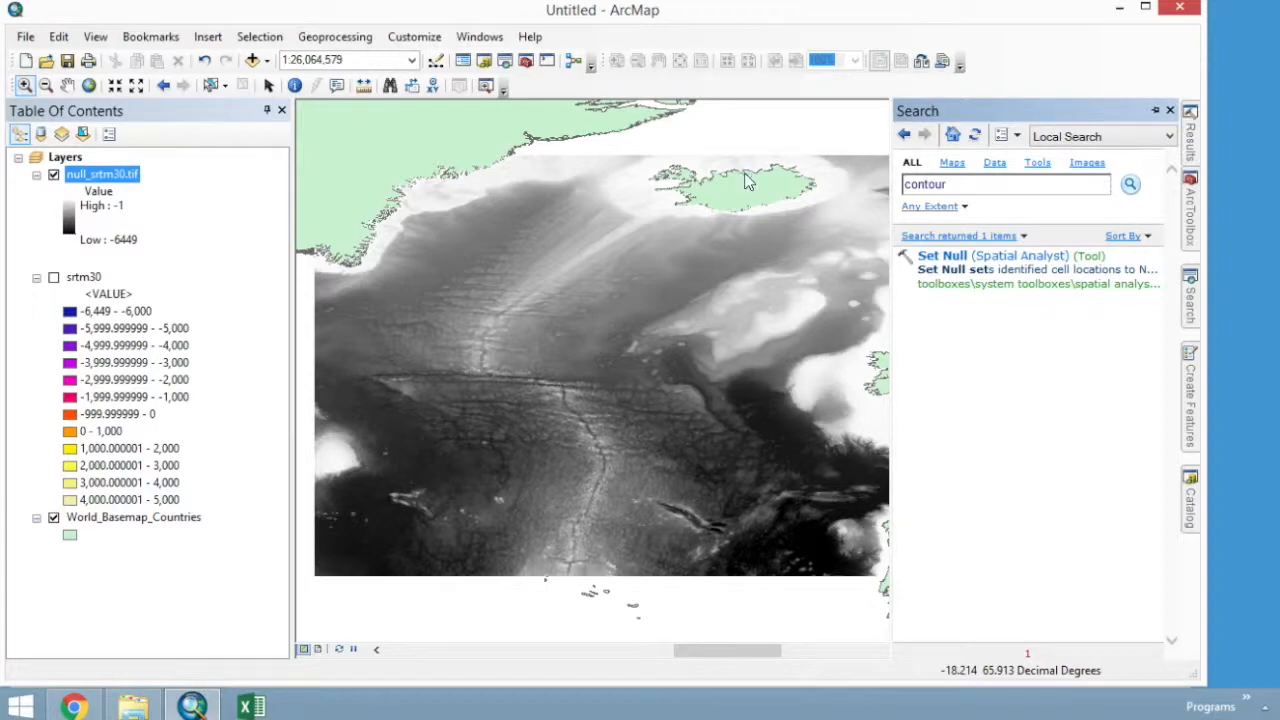
pyautogui.press('Return')
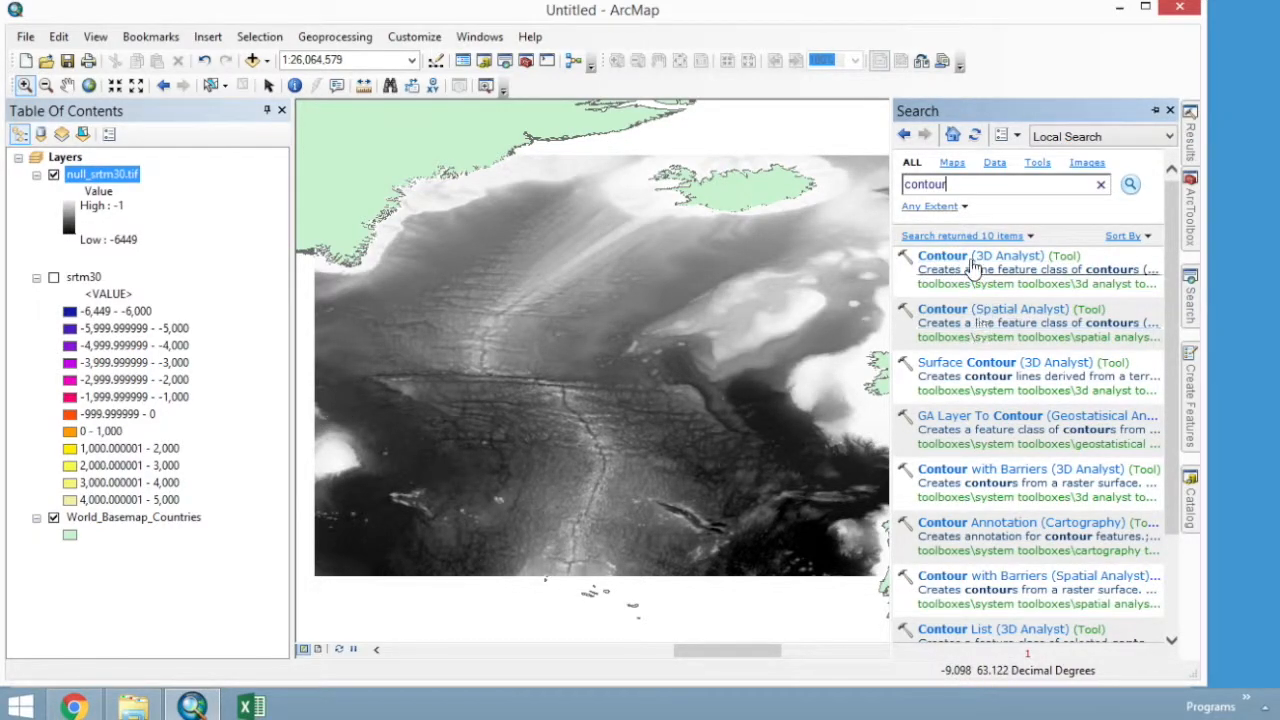
pyautogui.click(988, 312)
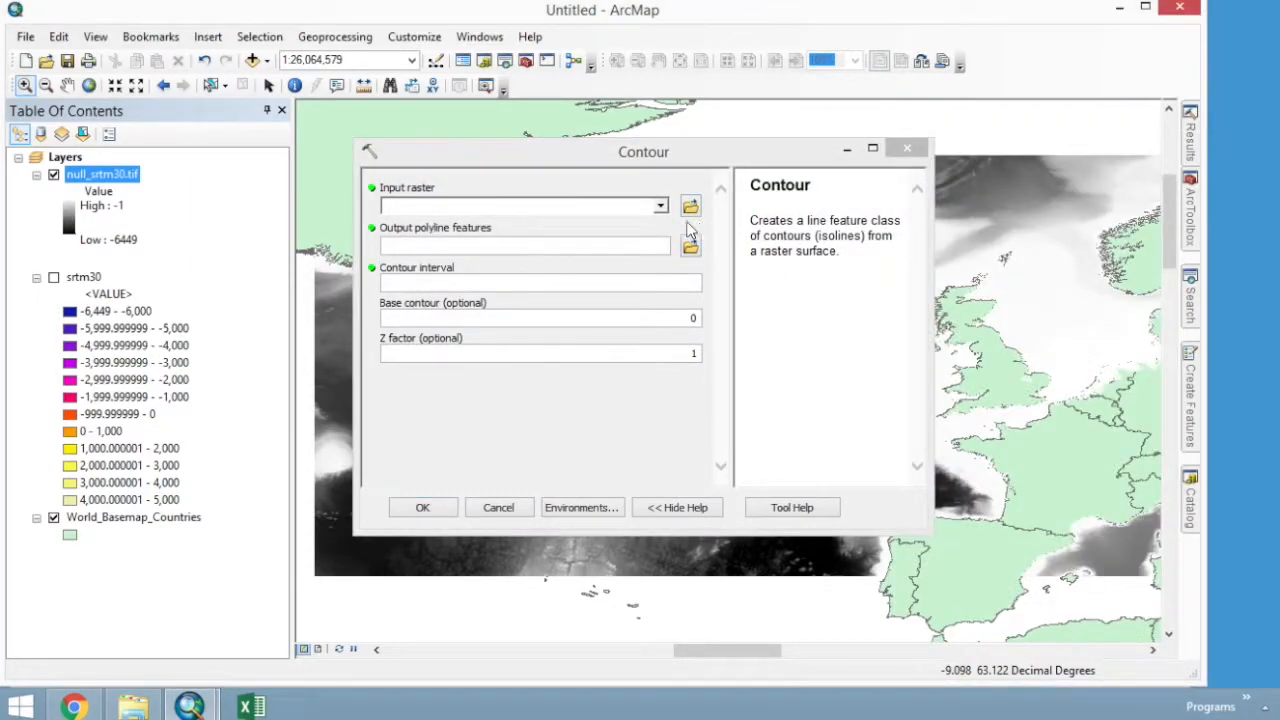
# - In Contour, use null_srtm30.tif as the input raster and save the output polylines as contours_1000m.shp in the Bathymetry folder
pyautogui.click(660, 206)
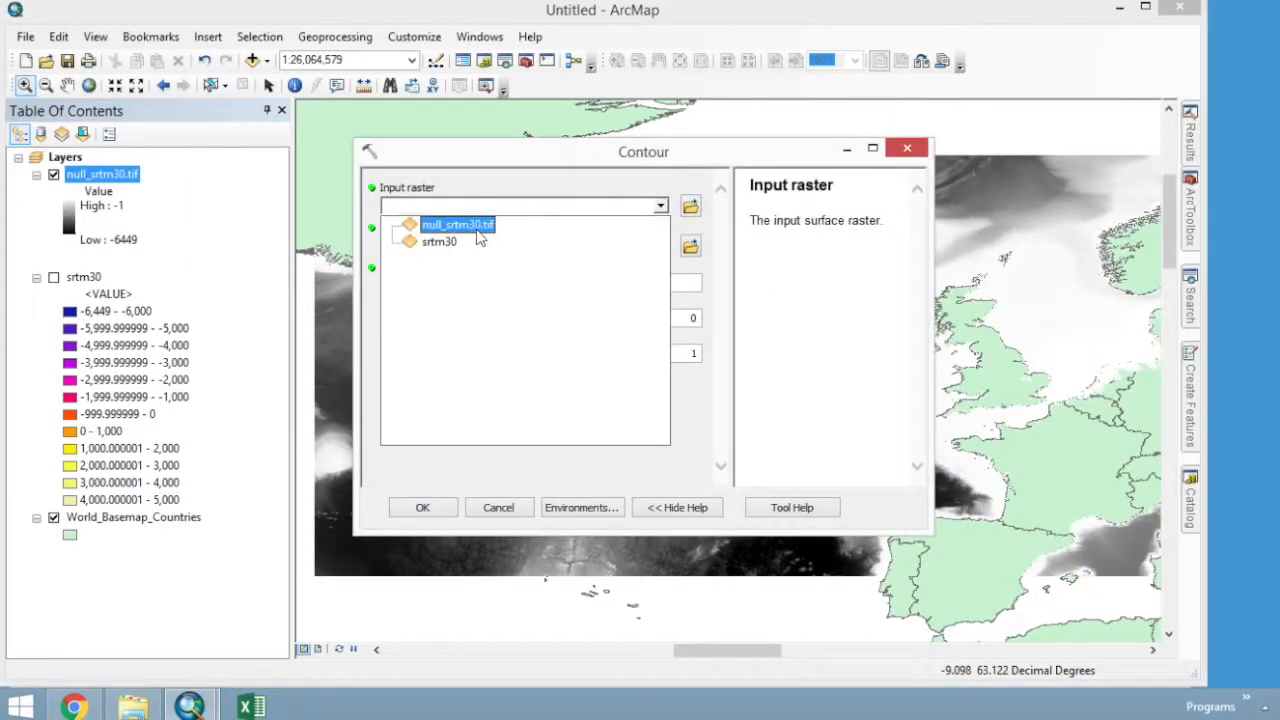
pyautogui.click(479, 224)
pyautogui.click(690, 246)
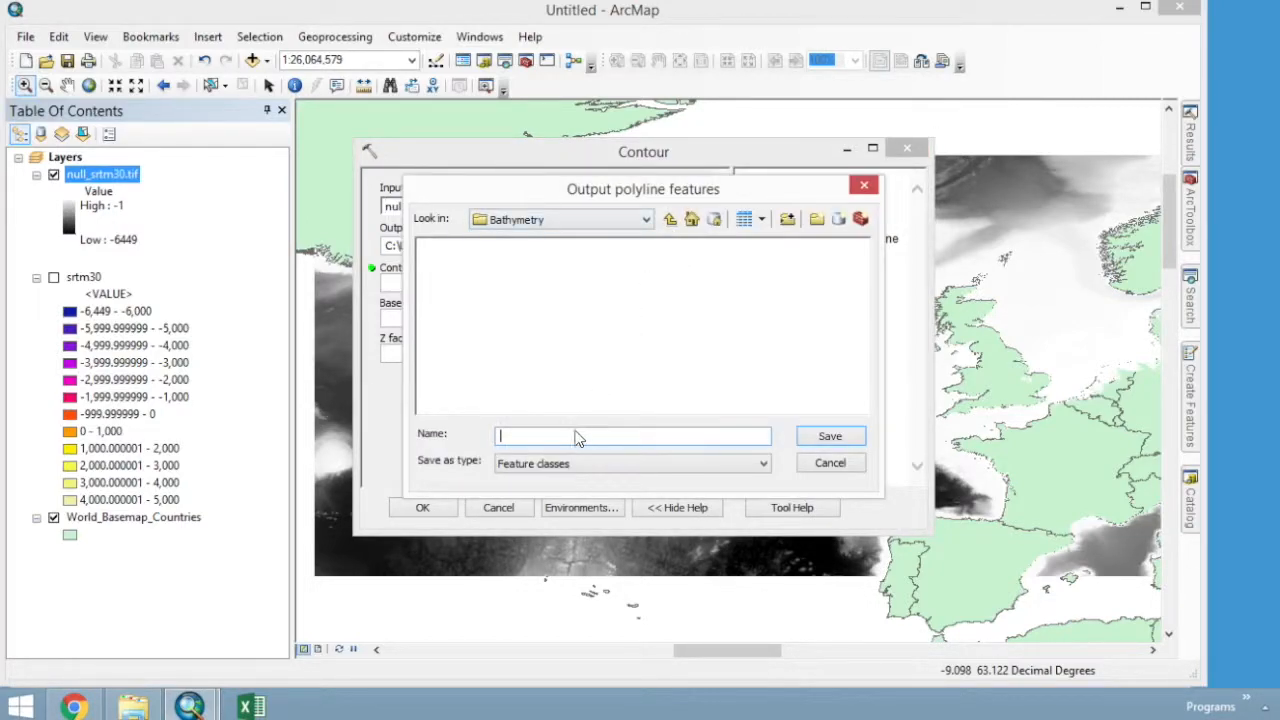
pyautogui.write('contours_1000m.shp')
pyautogui.click(826, 437)
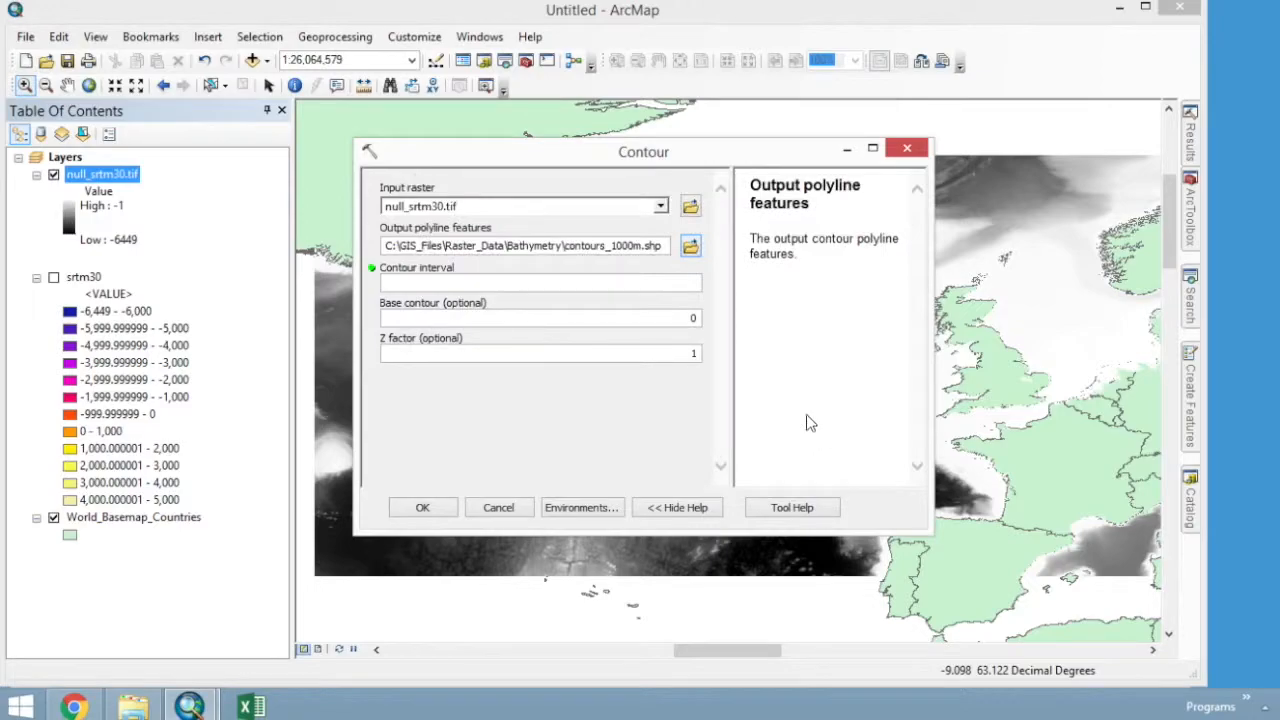
# - Set the contour interval to 1000, keep the base contour at 0 and the Z factor at 1, and run Contour
pyautogui.click(620, 287)
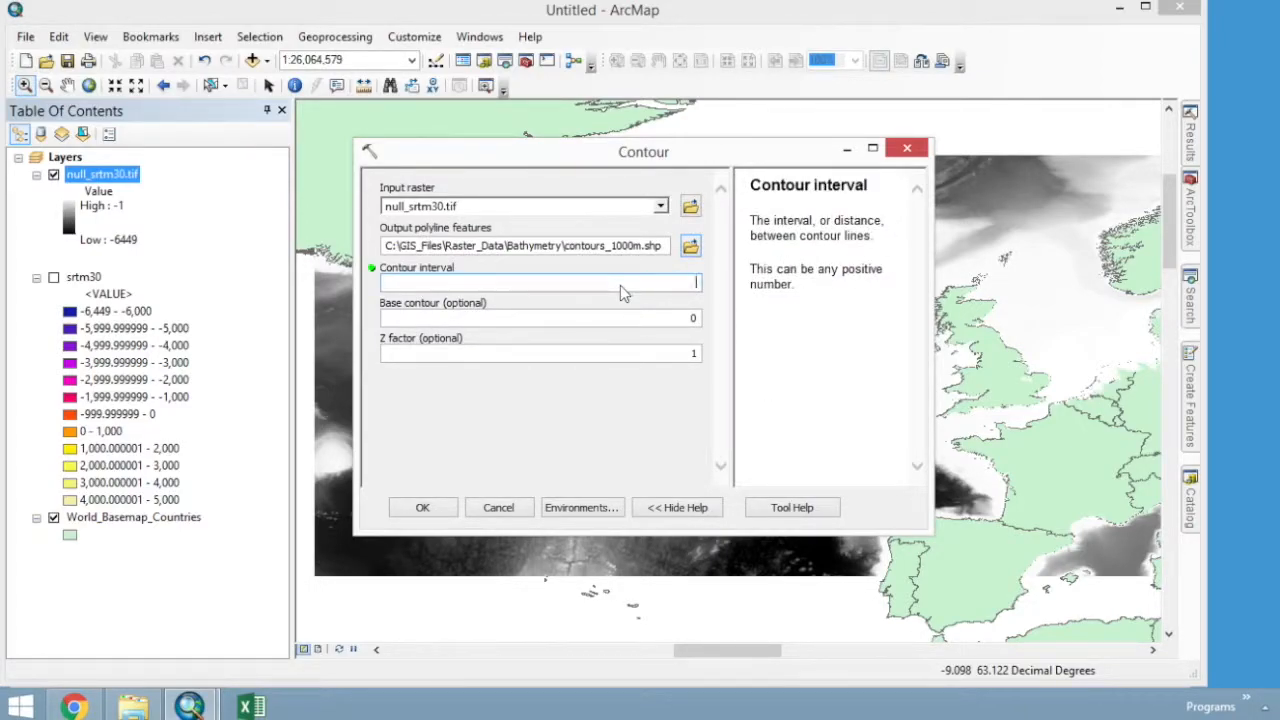
pyautogui.write('1000')
pyautogui.click(549, 321)
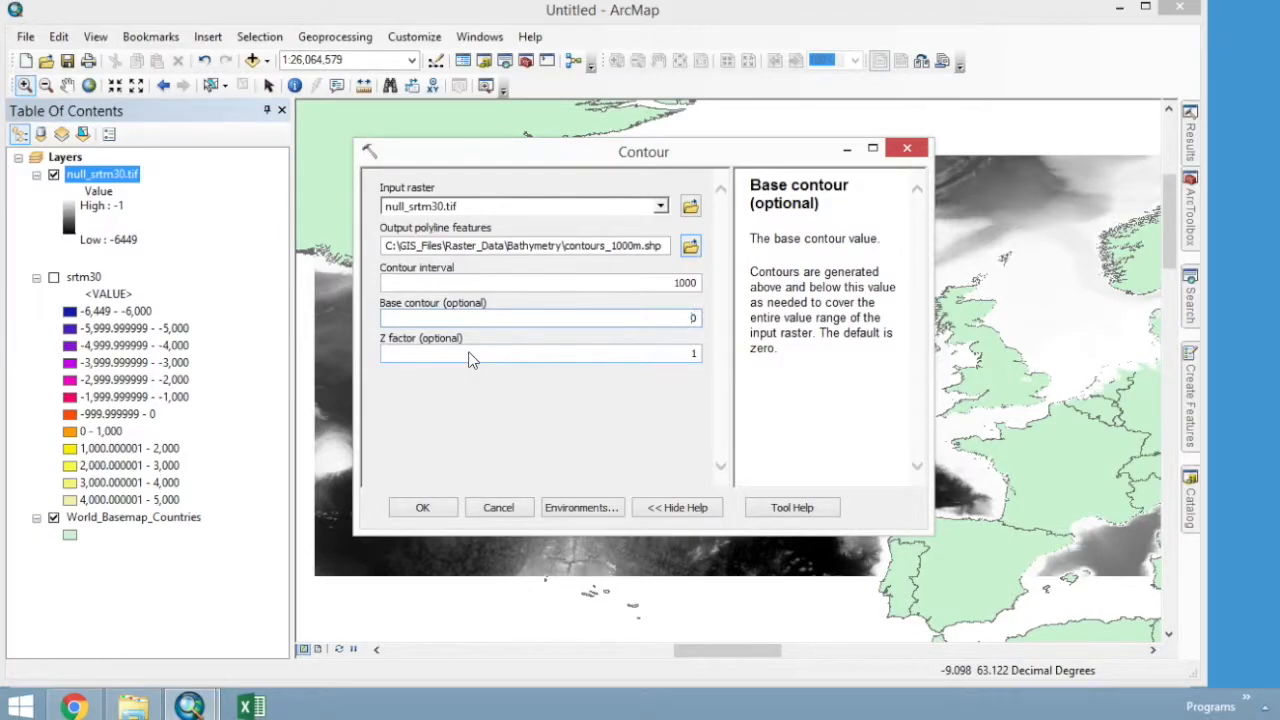
pyautogui.click(693, 360)
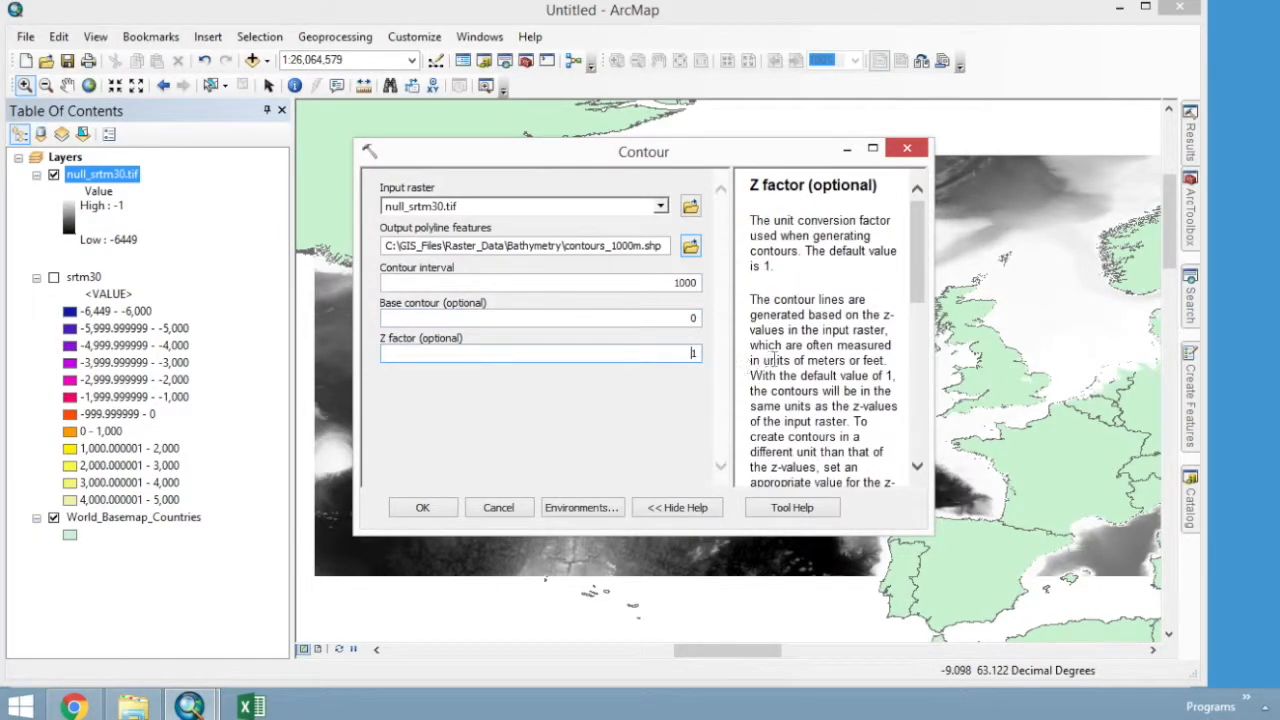
pyautogui.moveTo(917, 252); pyautogui.dragTo(917, 385)
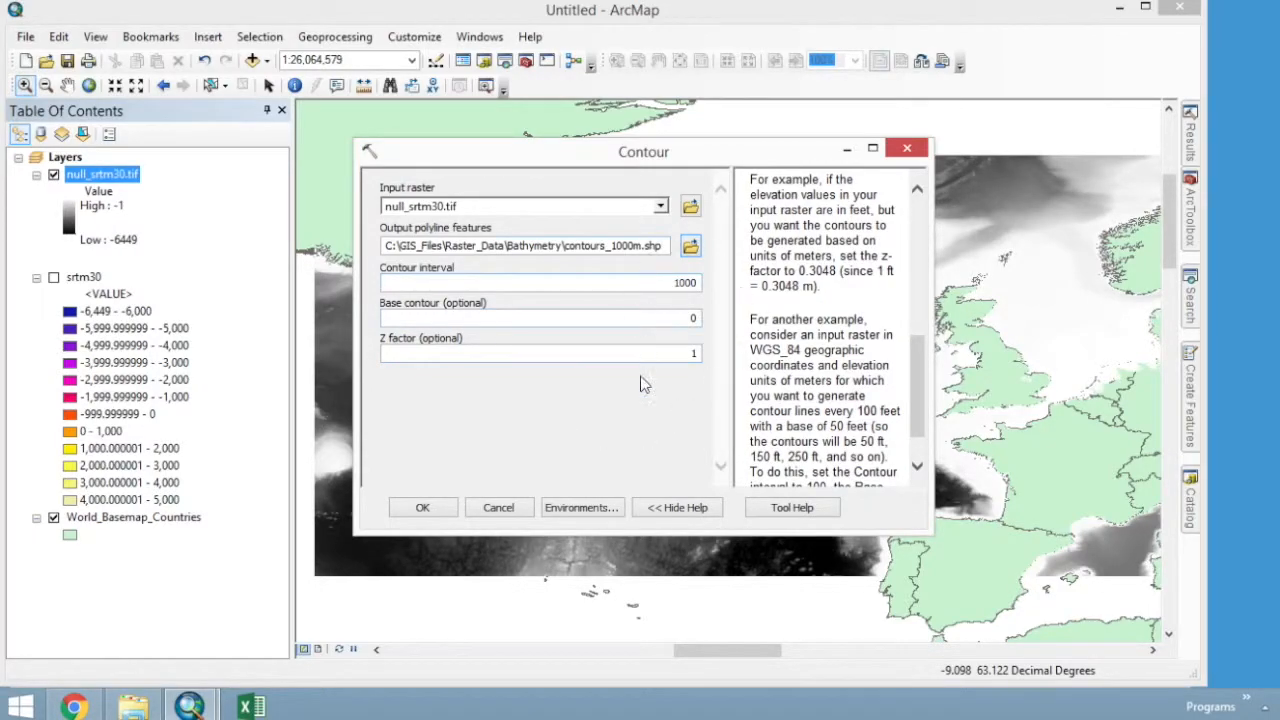
pyautogui.click(423, 508)
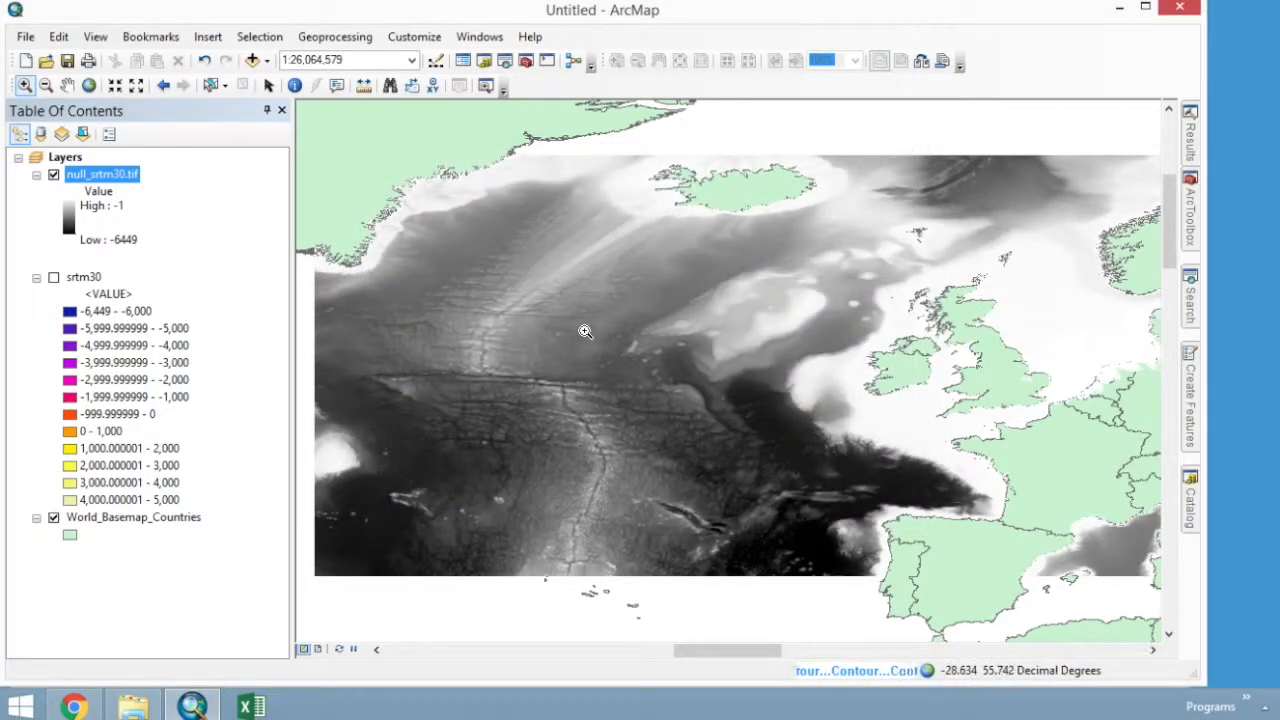
# - Hide the null_srtm30.tif raster to inspect the contours_1000m lines northwest of Ireland
pyautogui.click(53, 174)
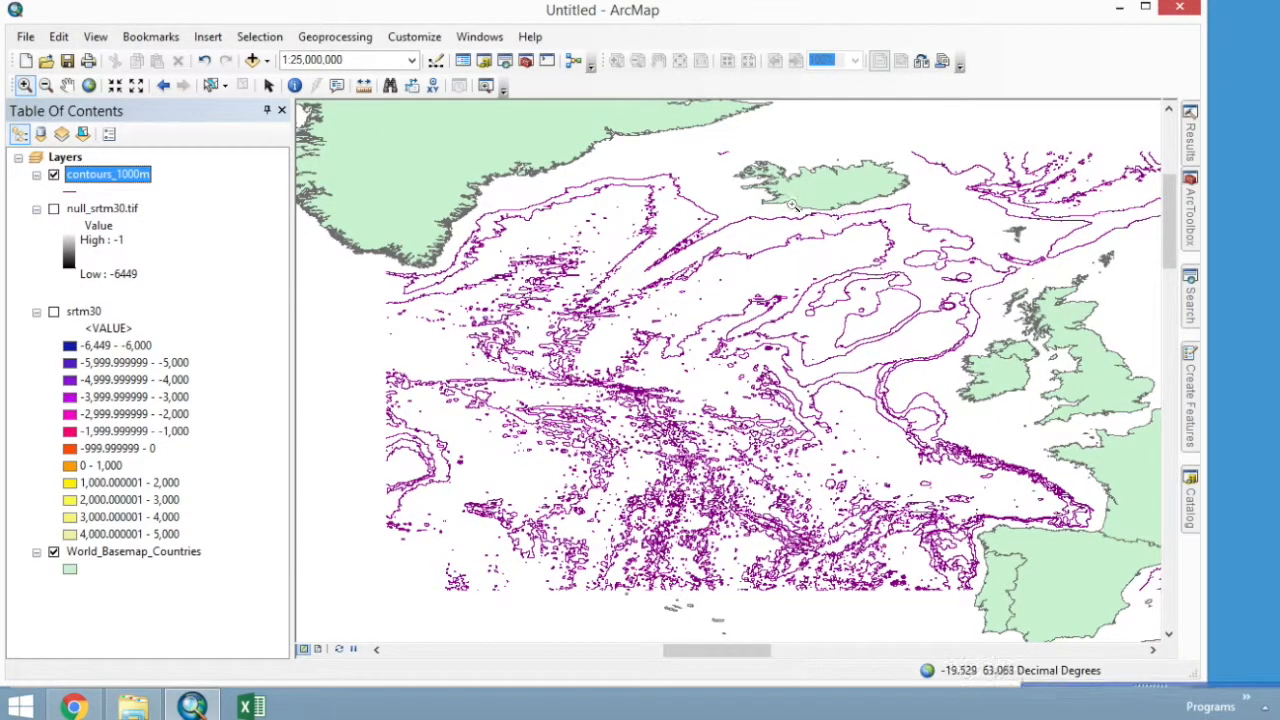
pyautogui.scroll(2, 792, 205)
pyautogui.scroll(-1, 986, 449)
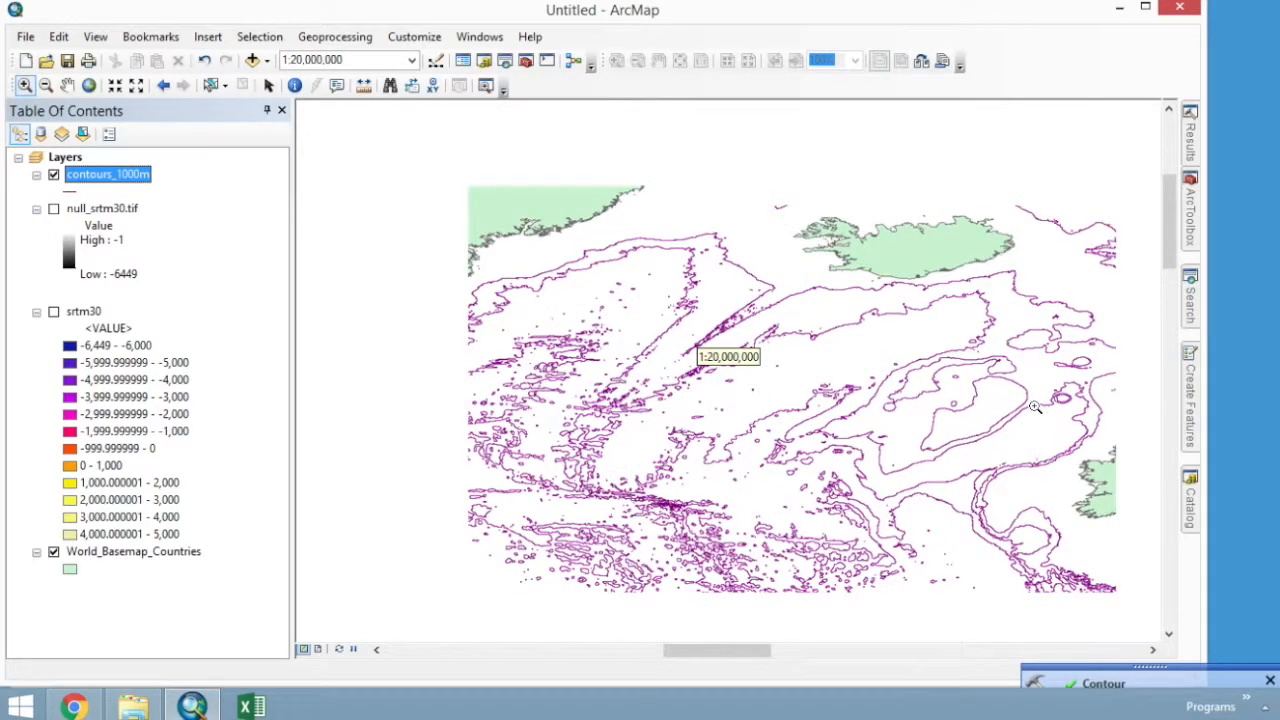
pyautogui.moveTo(890, 290); pyautogui.dragTo(1140, 537)
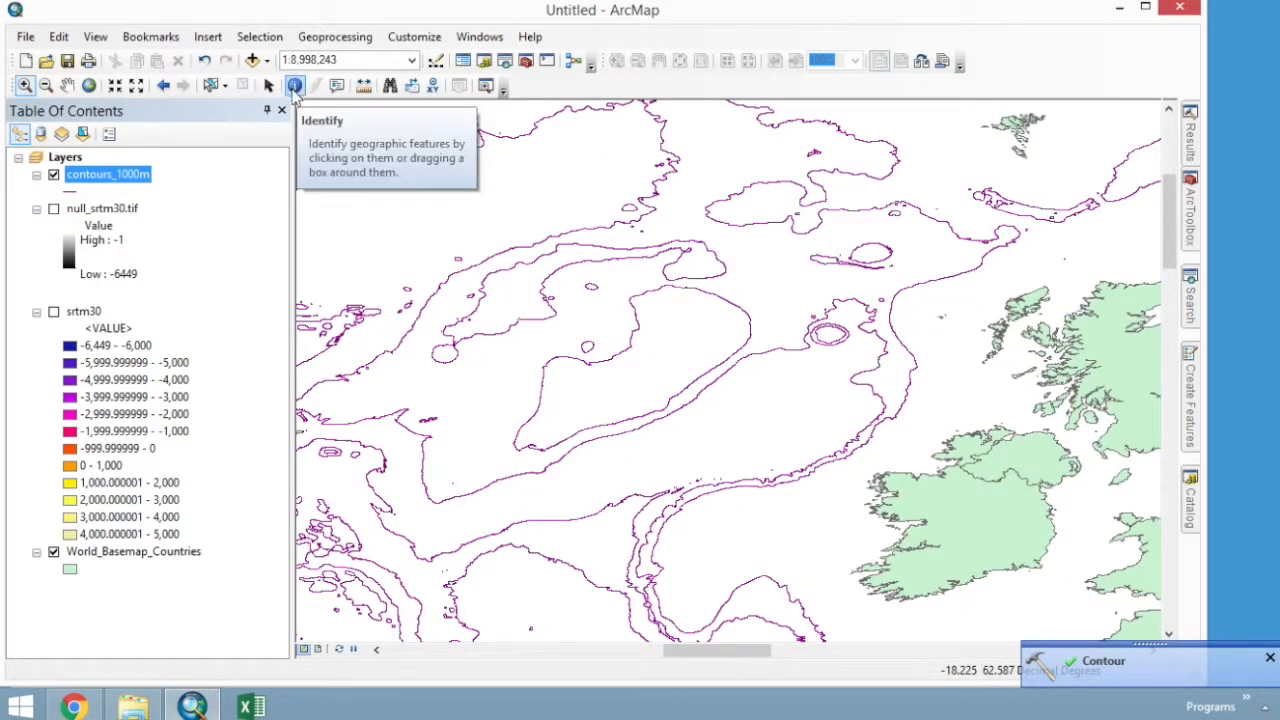
# - Identify the depth values of several contours_1000m lines west and northwest of Ireland, closing the results when done
pyautogui.click(295, 86)
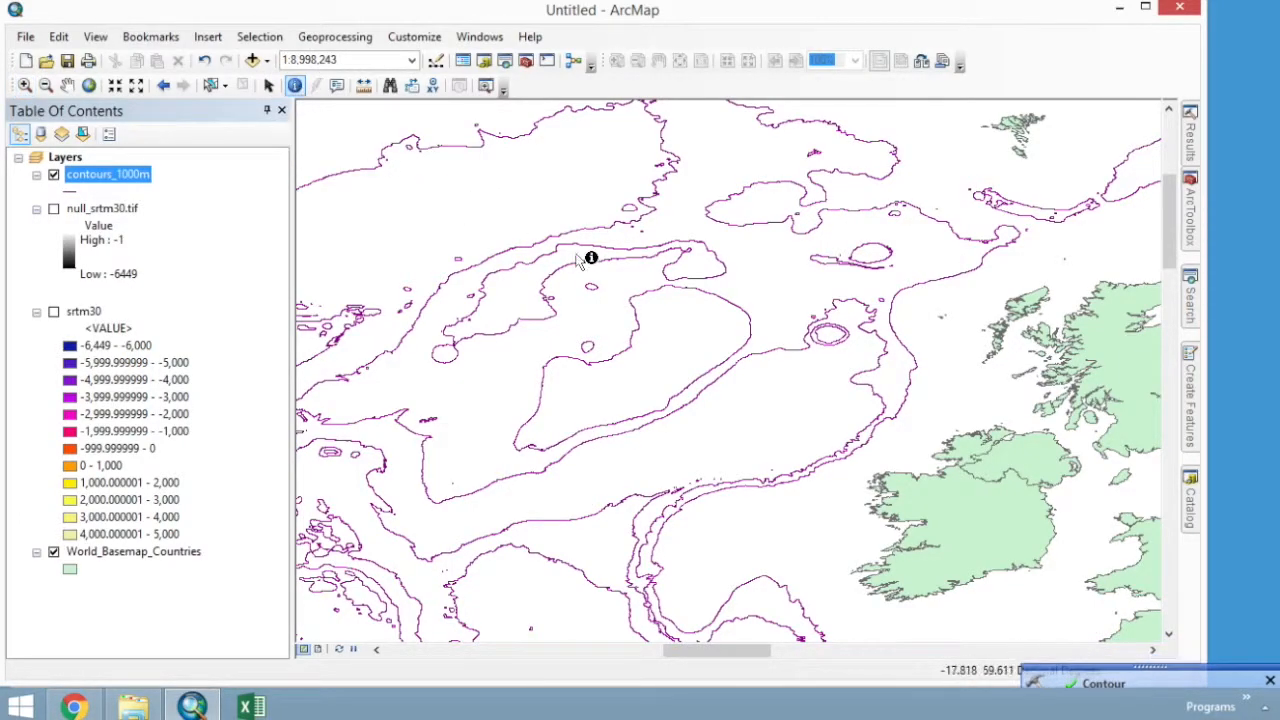
pyautogui.click(757, 356)
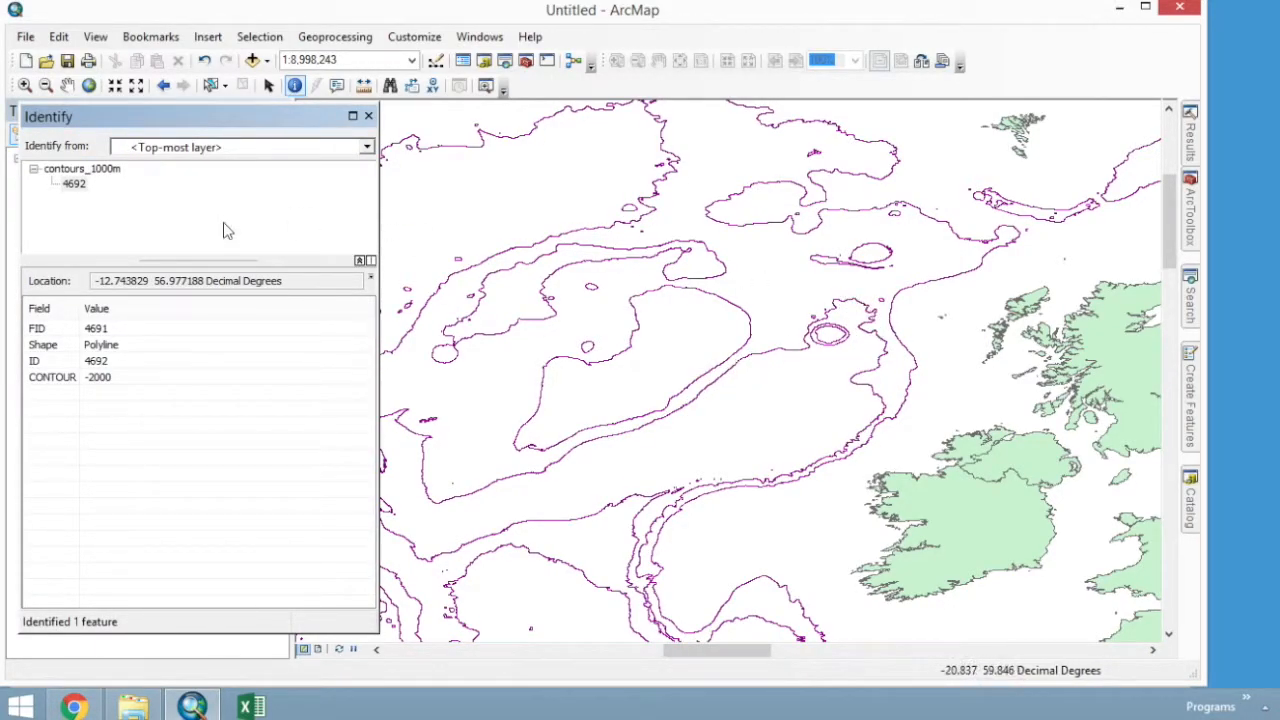
pyautogui.click(741, 347)
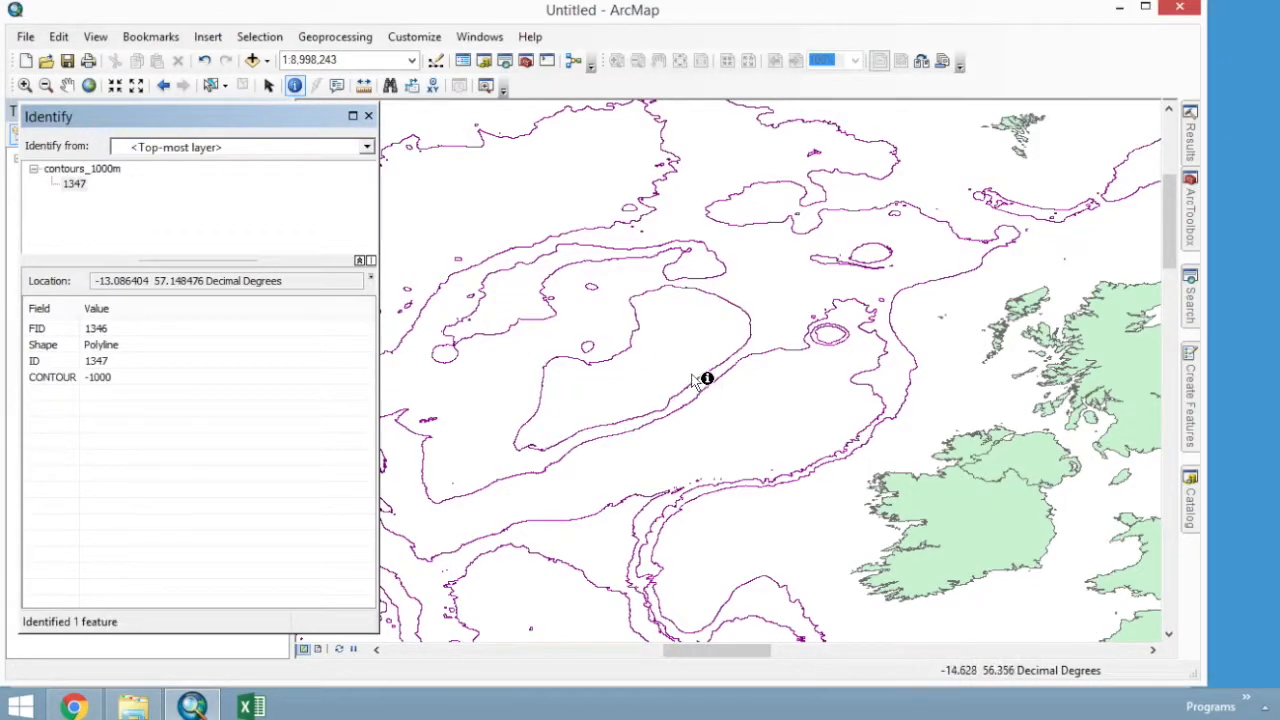
pyautogui.click(587, 348)
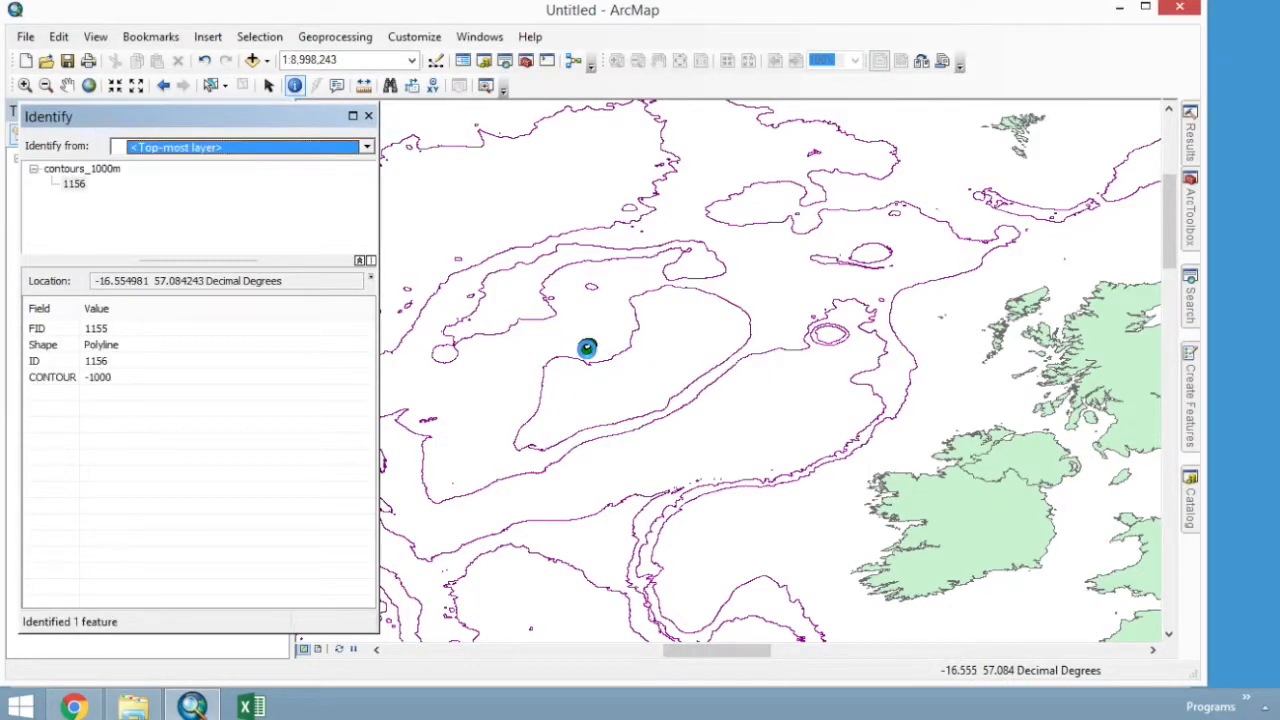
pyautogui.click(628, 565)
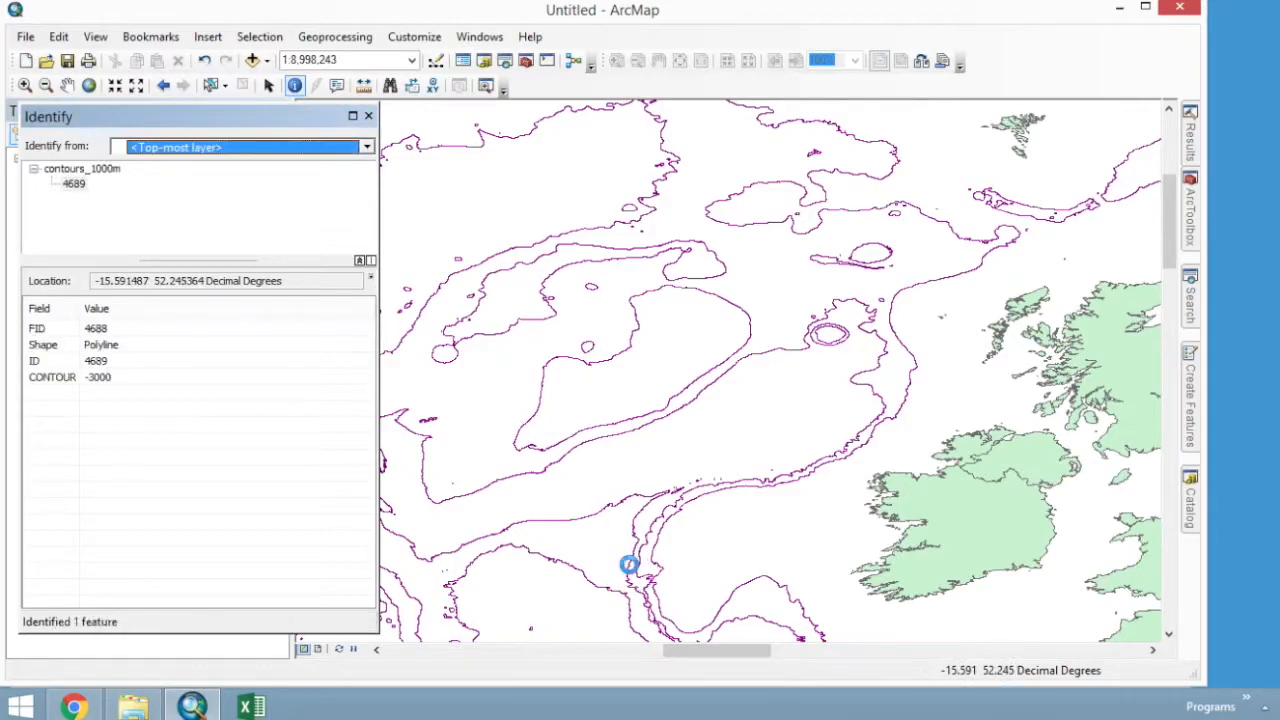
pyautogui.click(591, 578)
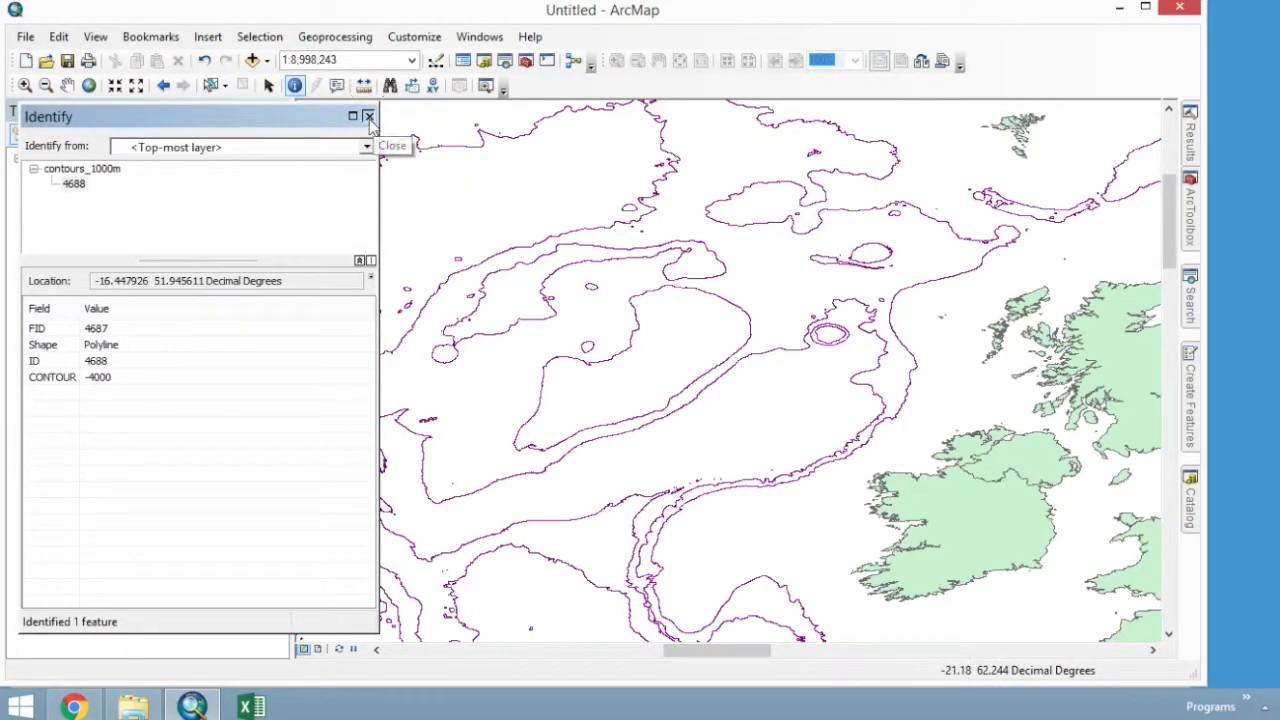
pyautogui.click(369, 117)
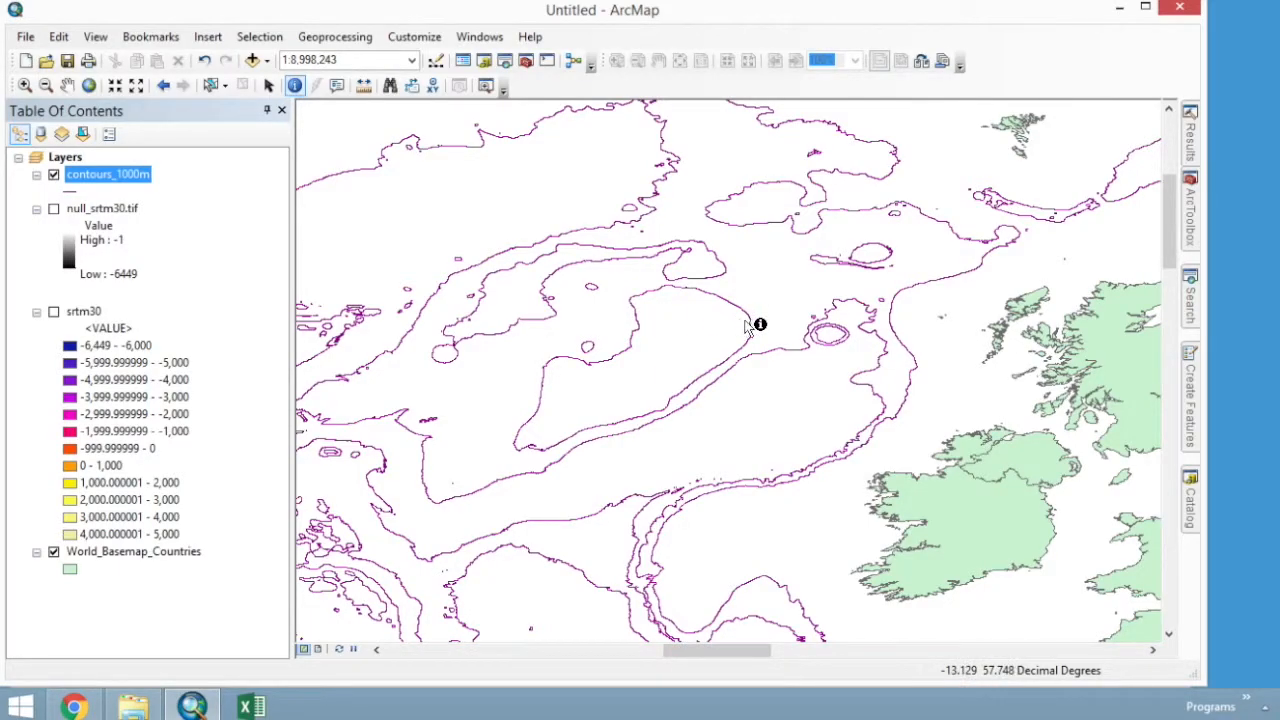
# - Show the null_srtm30.tif raster beneath the contours for comparison, and hide the contours_1000m layer
pyautogui.scroll(-5, 748, 325)
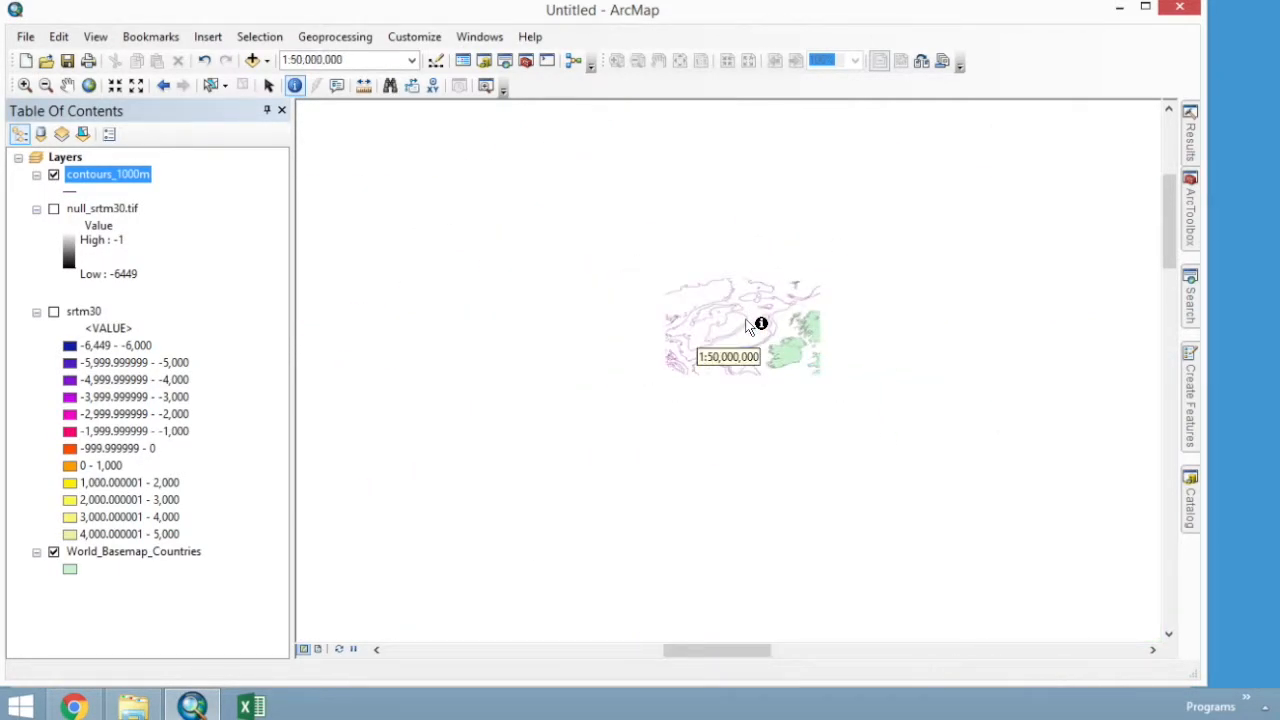
pyautogui.click(24, 85)
pyautogui.moveTo(552, 228); pyautogui.dragTo(920, 495)
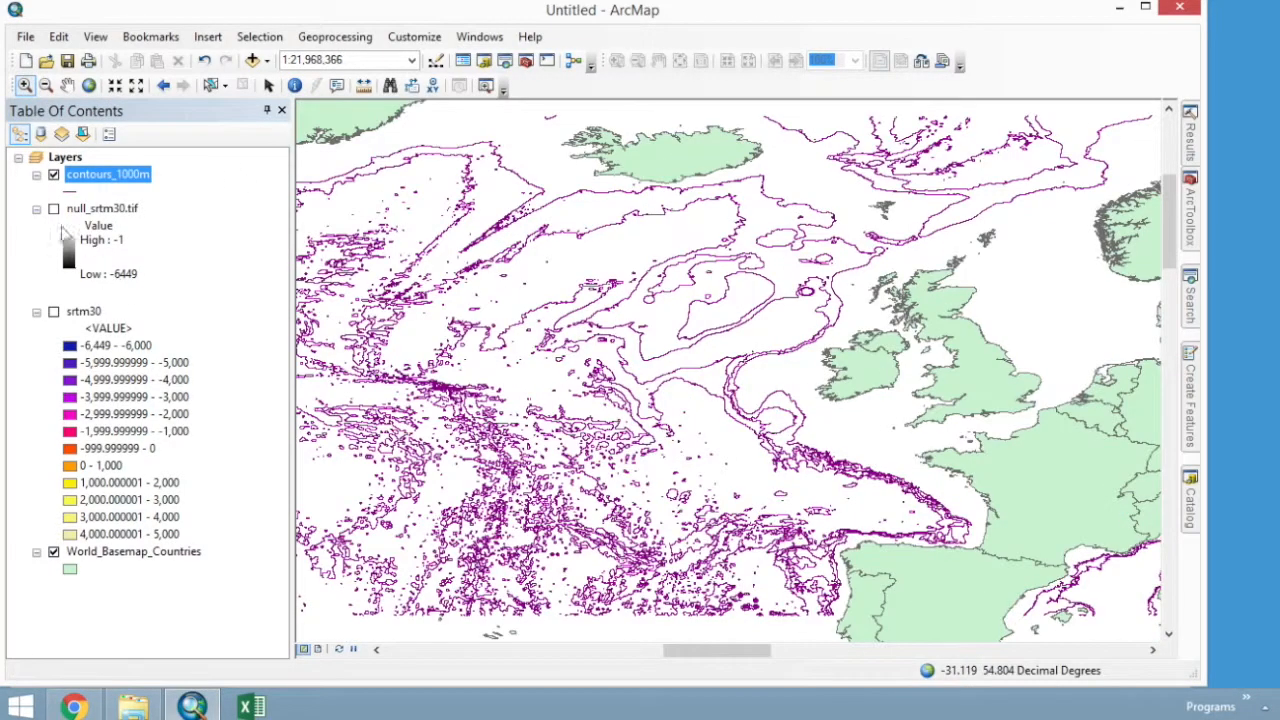
pyautogui.click(53, 208)
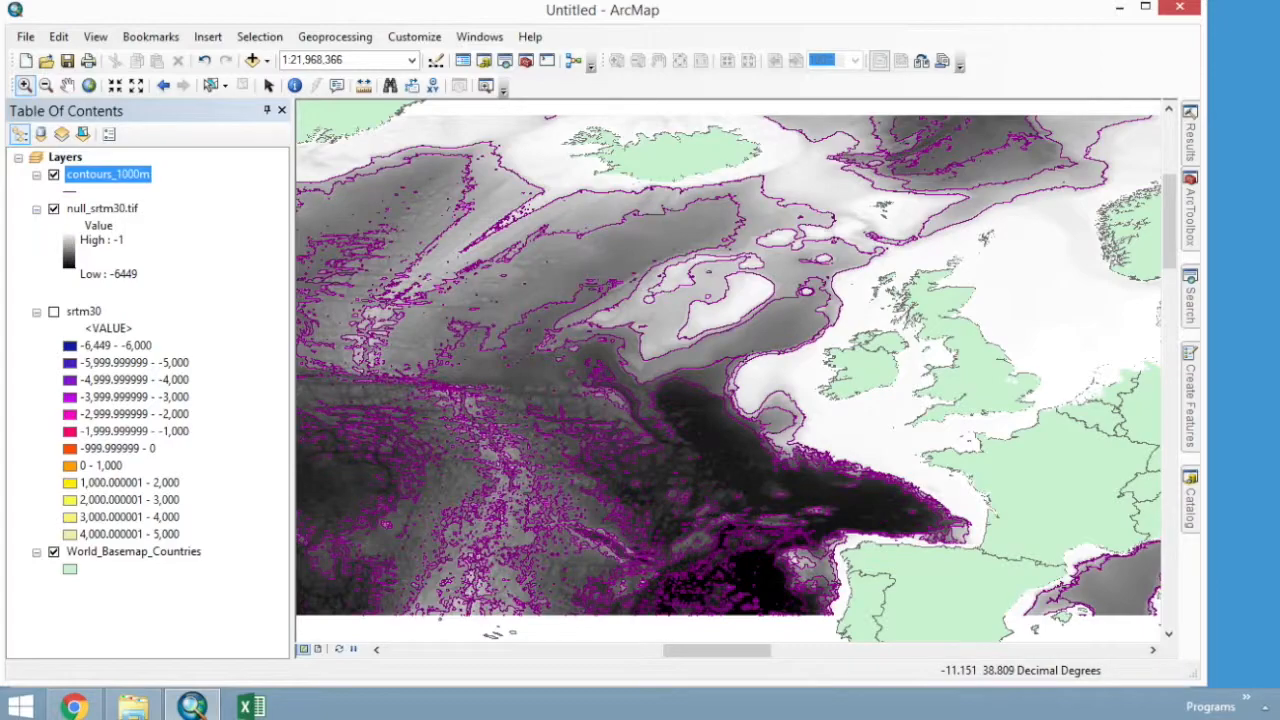
pyautogui.click(53, 175)
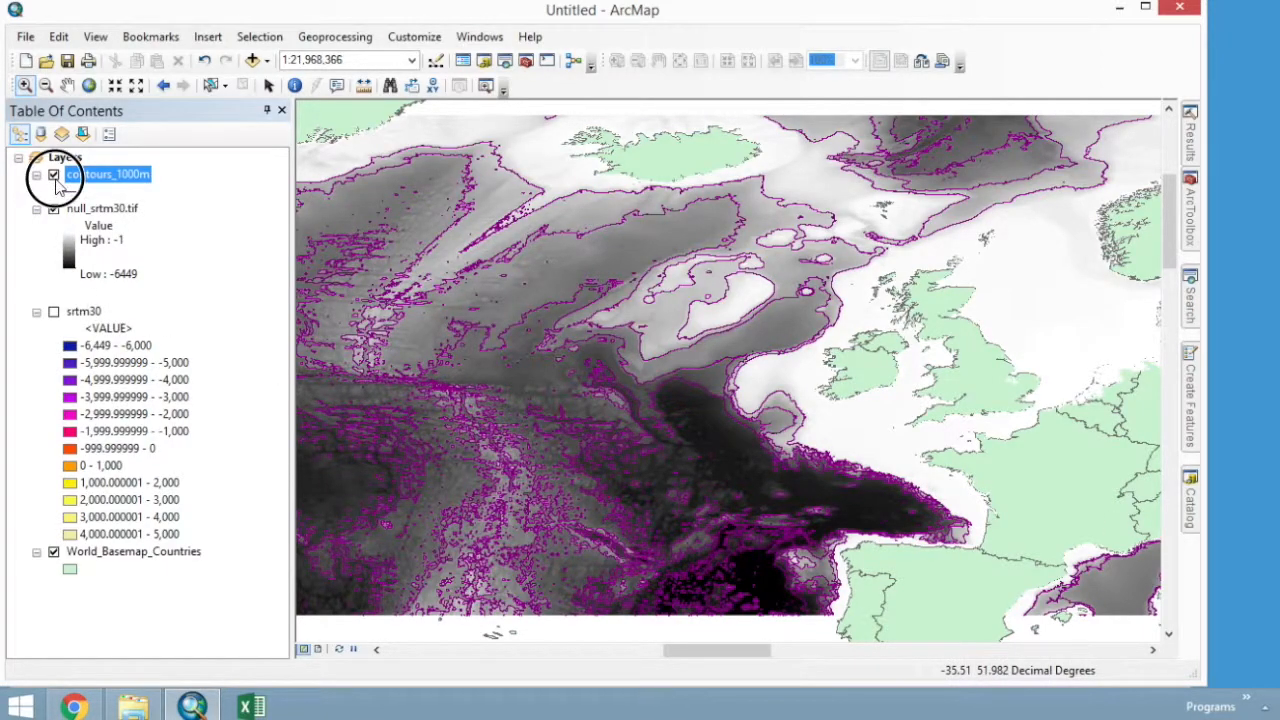
# - Focus on the seabed northwest of Ireland and display the Spatial Analyst toolbar over the map
pyautogui.click(25, 86)
pyautogui.moveTo(697, 229); pyautogui.dragTo(898, 397)
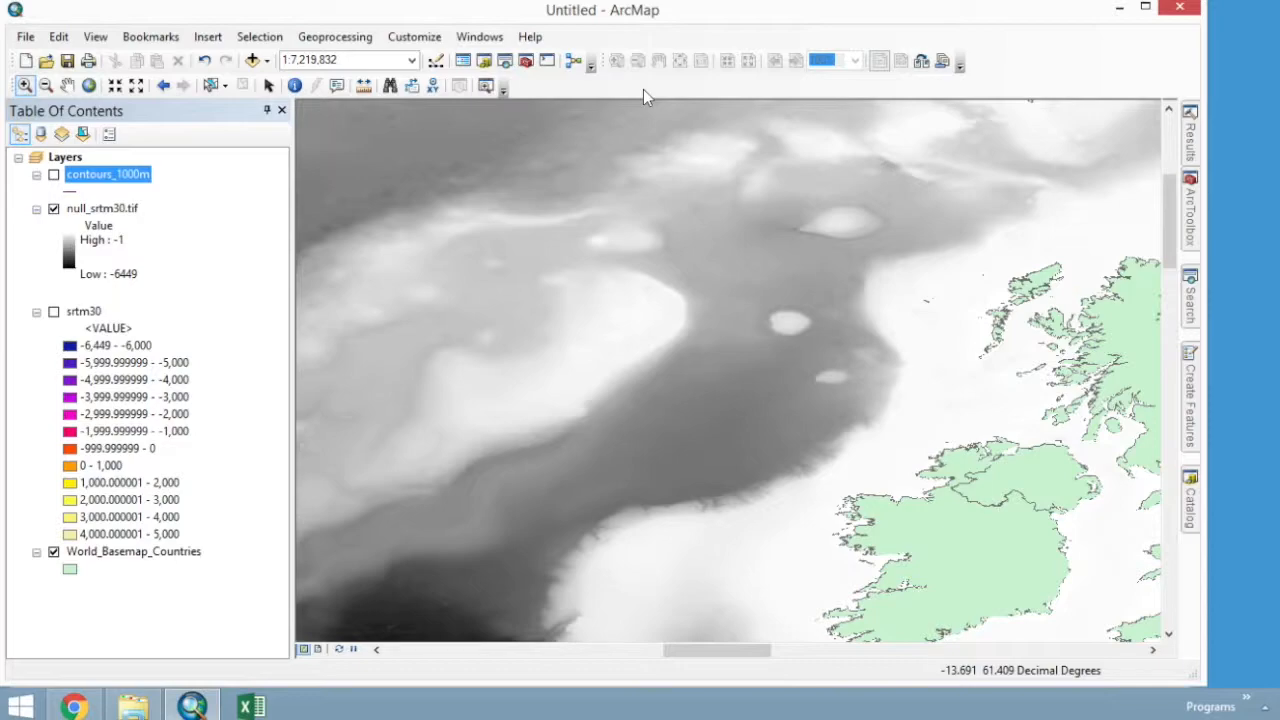
pyautogui.rightClick(1030, 69)
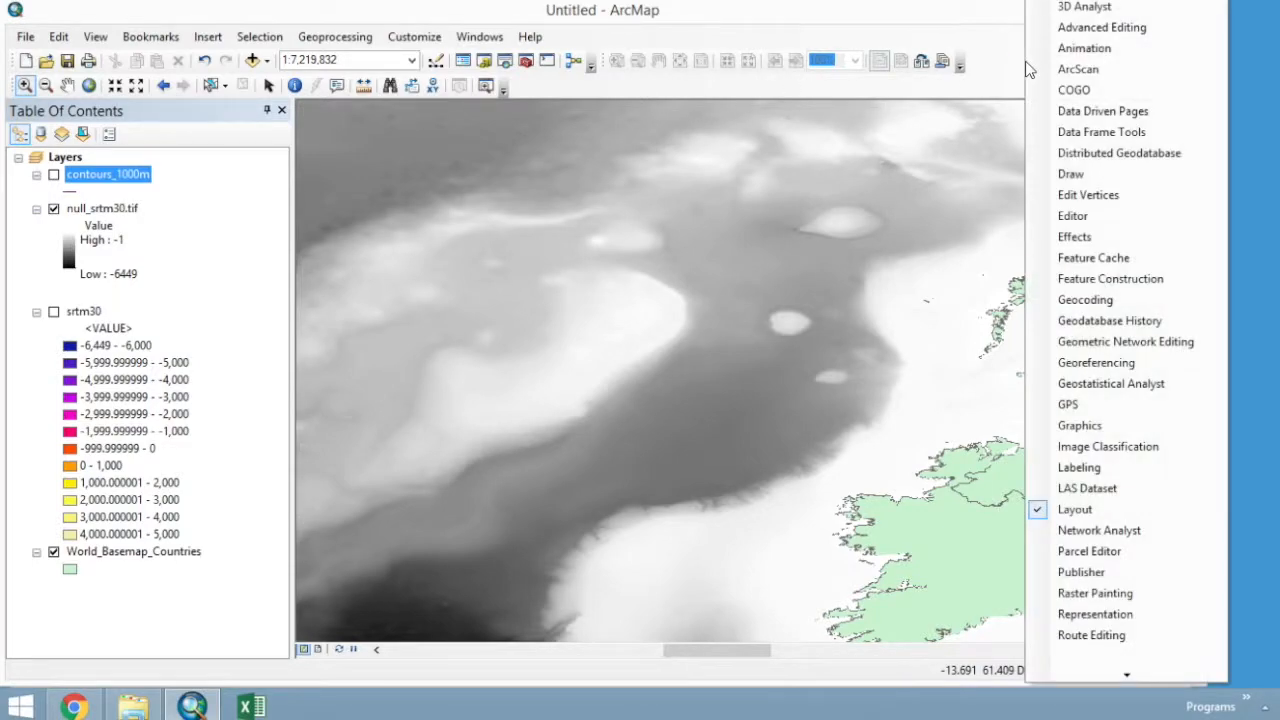
pyautogui.moveTo(1127, 676)
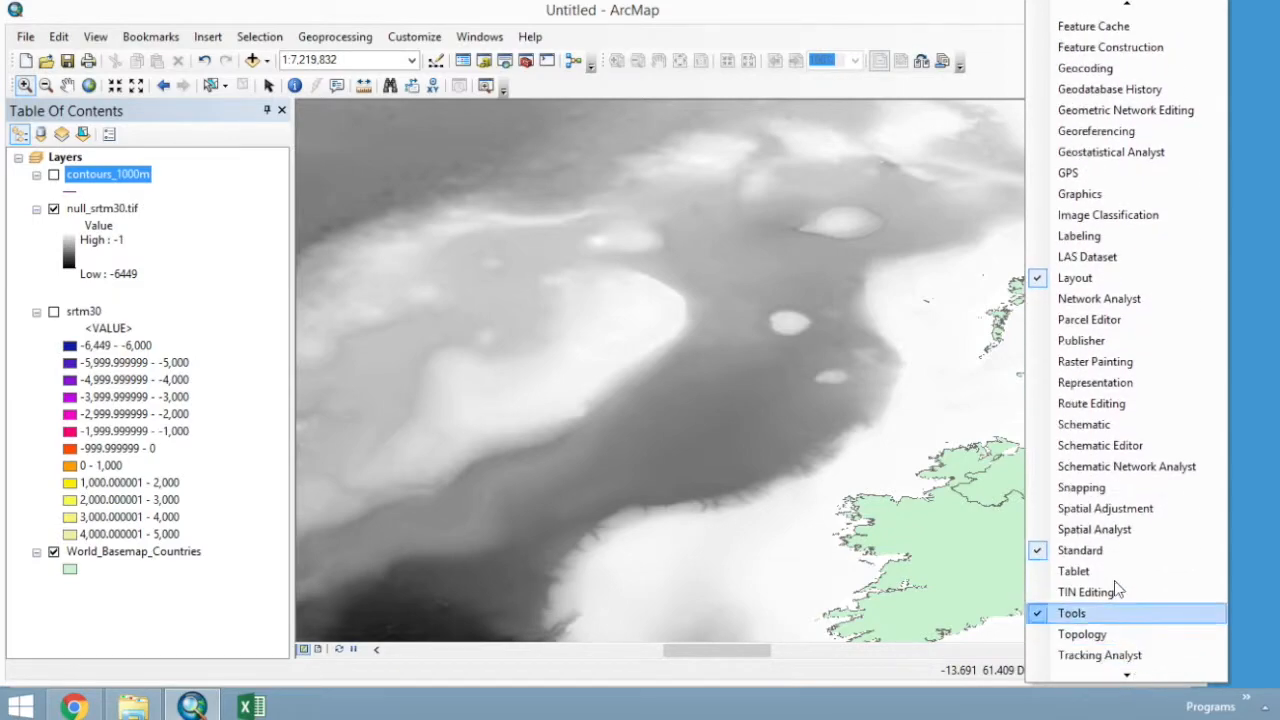
pyautogui.click(1113, 540)
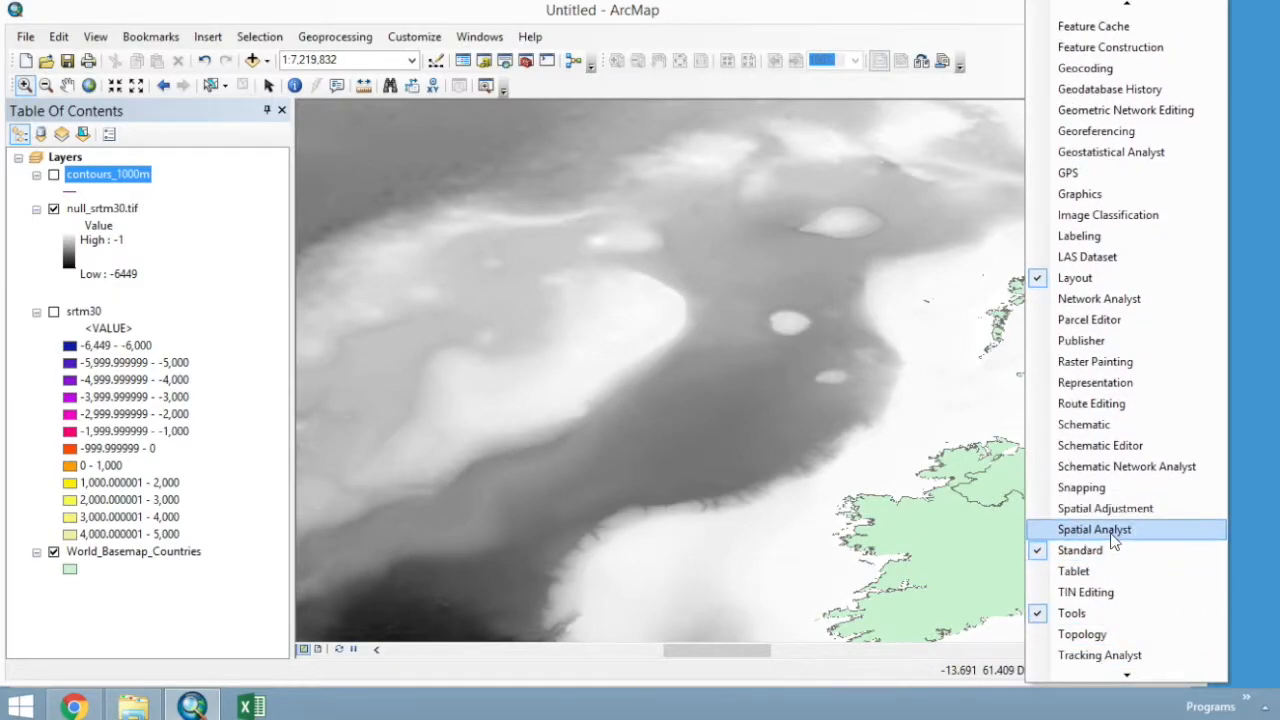
pyautogui.moveTo(857, 126); pyautogui.dragTo(880, 122)
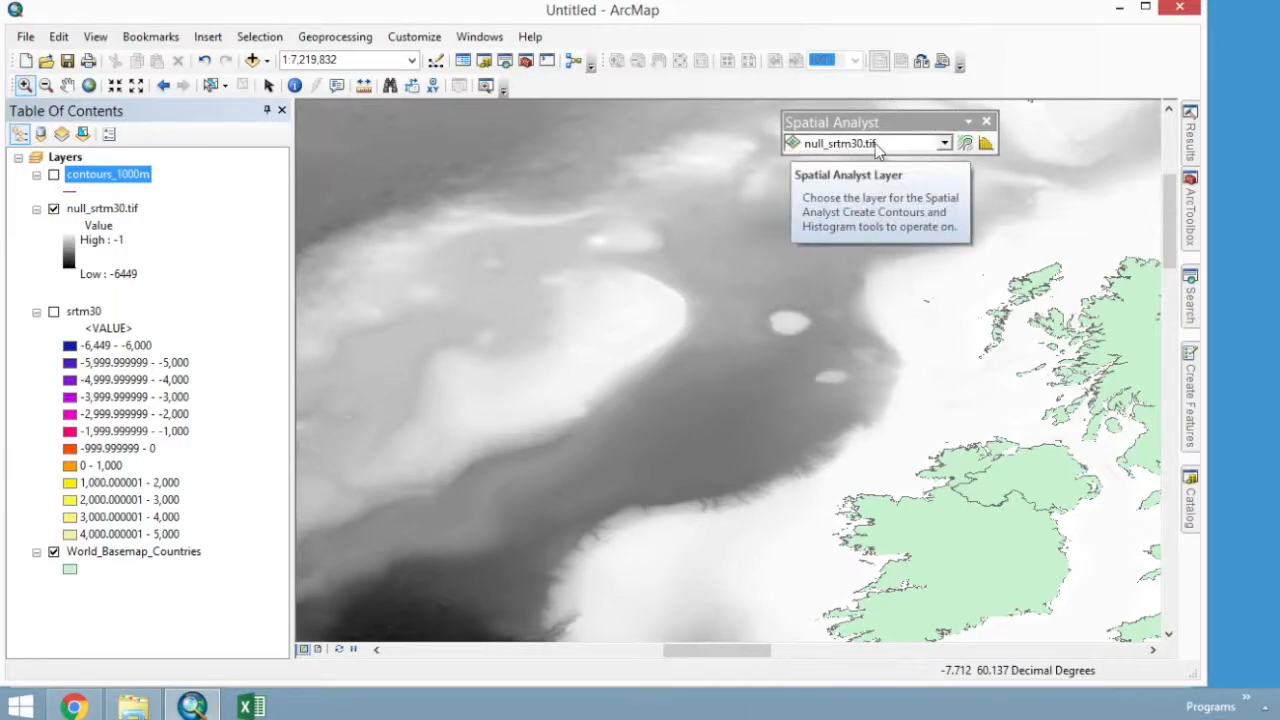
# - Keep null_srtm30.tif as the Spatial Analyst layer and create a single contour around the small bright rise northwest of Ireland
pyautogui.click(944, 143)
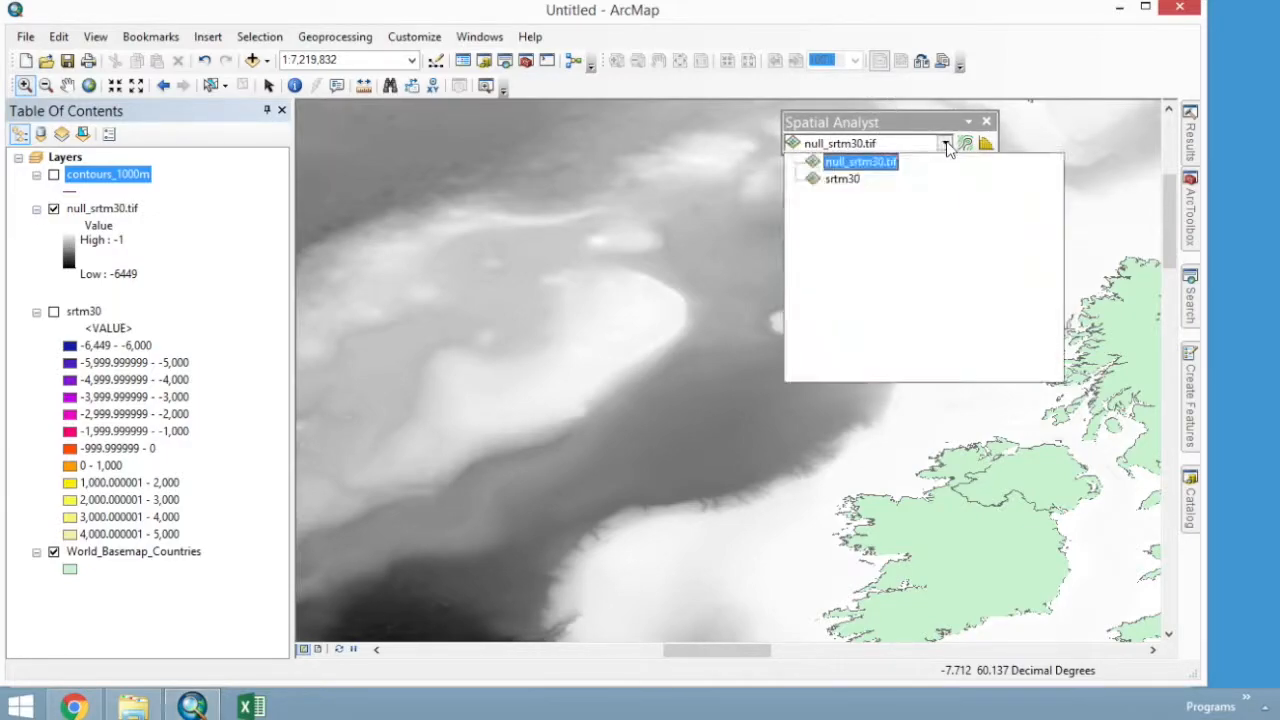
pyautogui.click(851, 157)
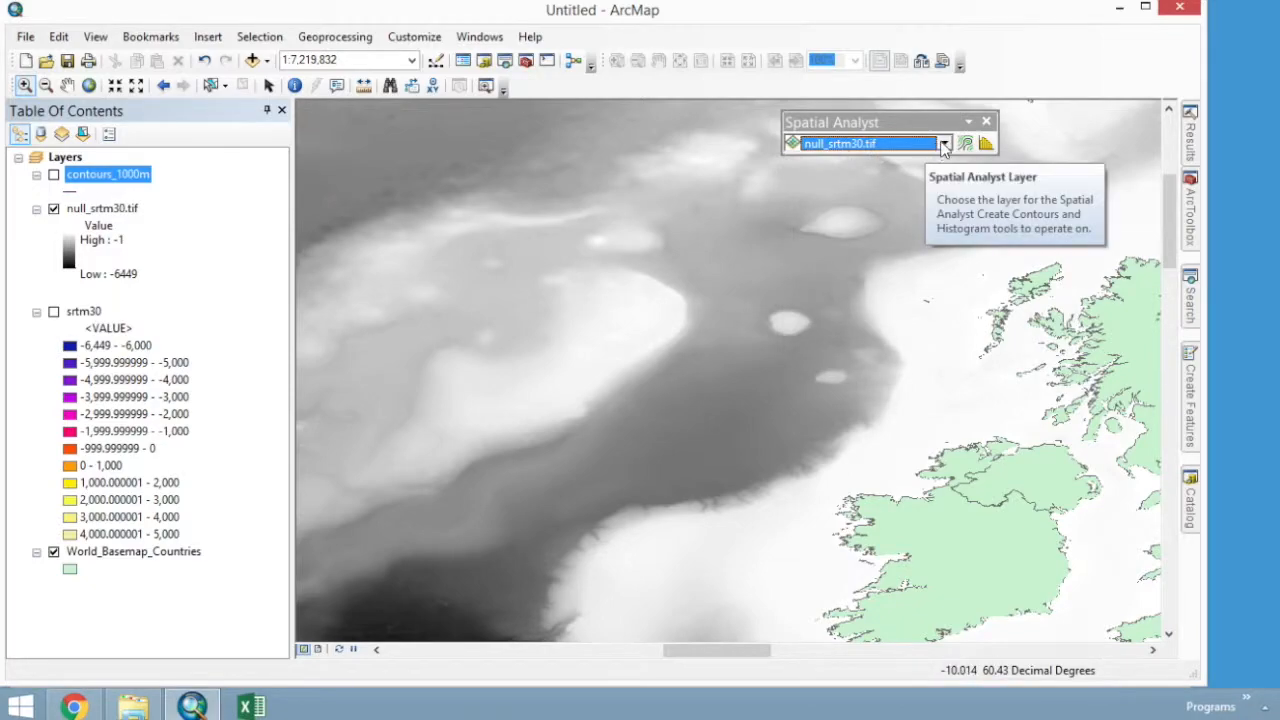
pyautogui.click(944, 143)
pyautogui.click(882, 162)
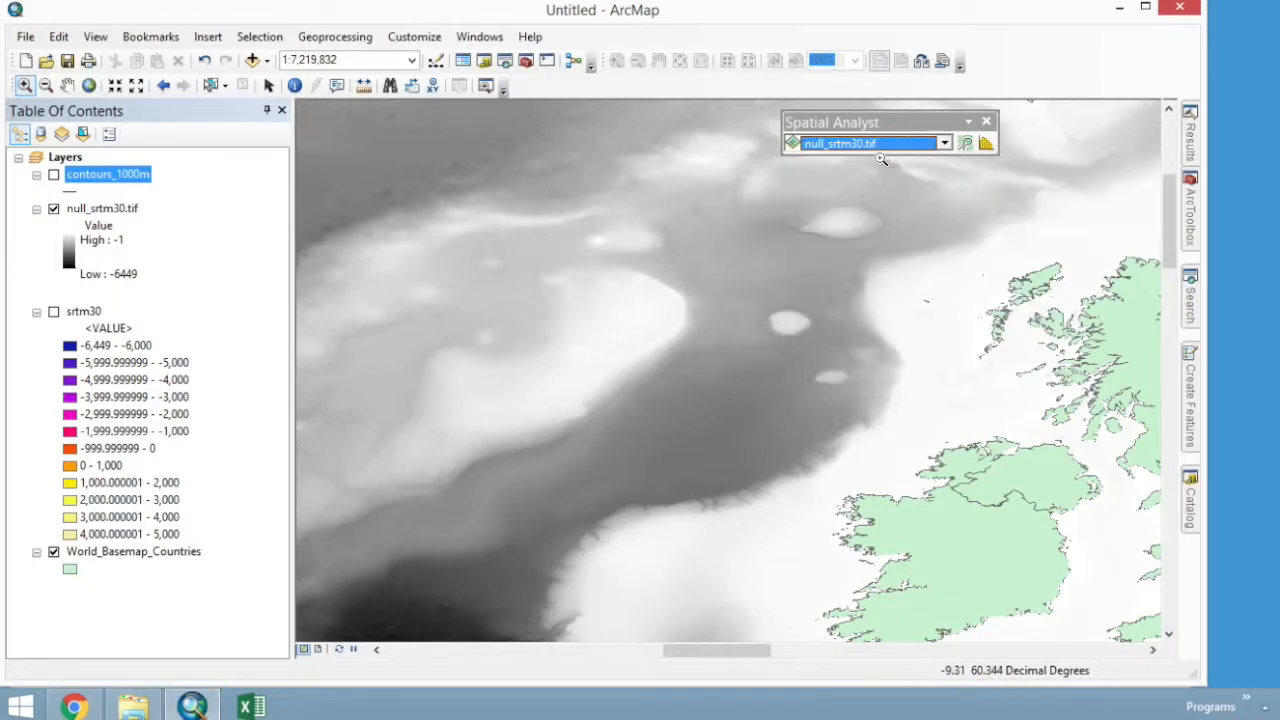
pyautogui.click(966, 145)
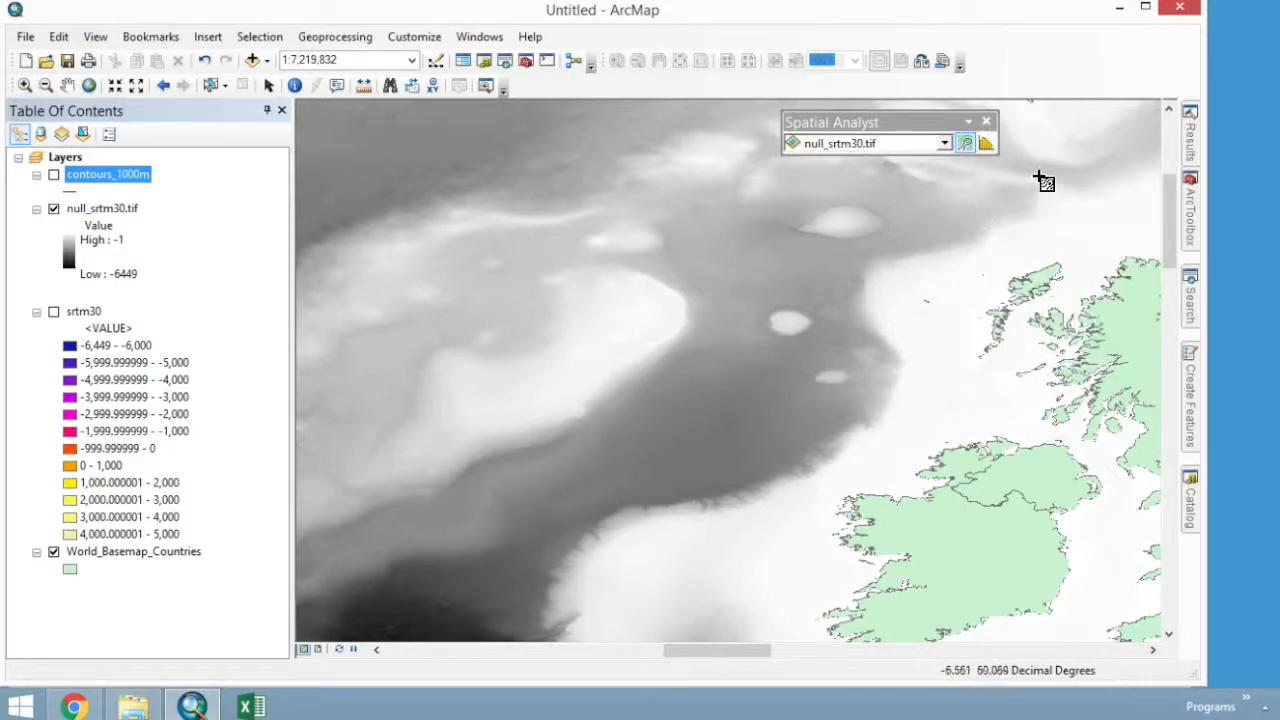
pyautogui.click(799, 333)
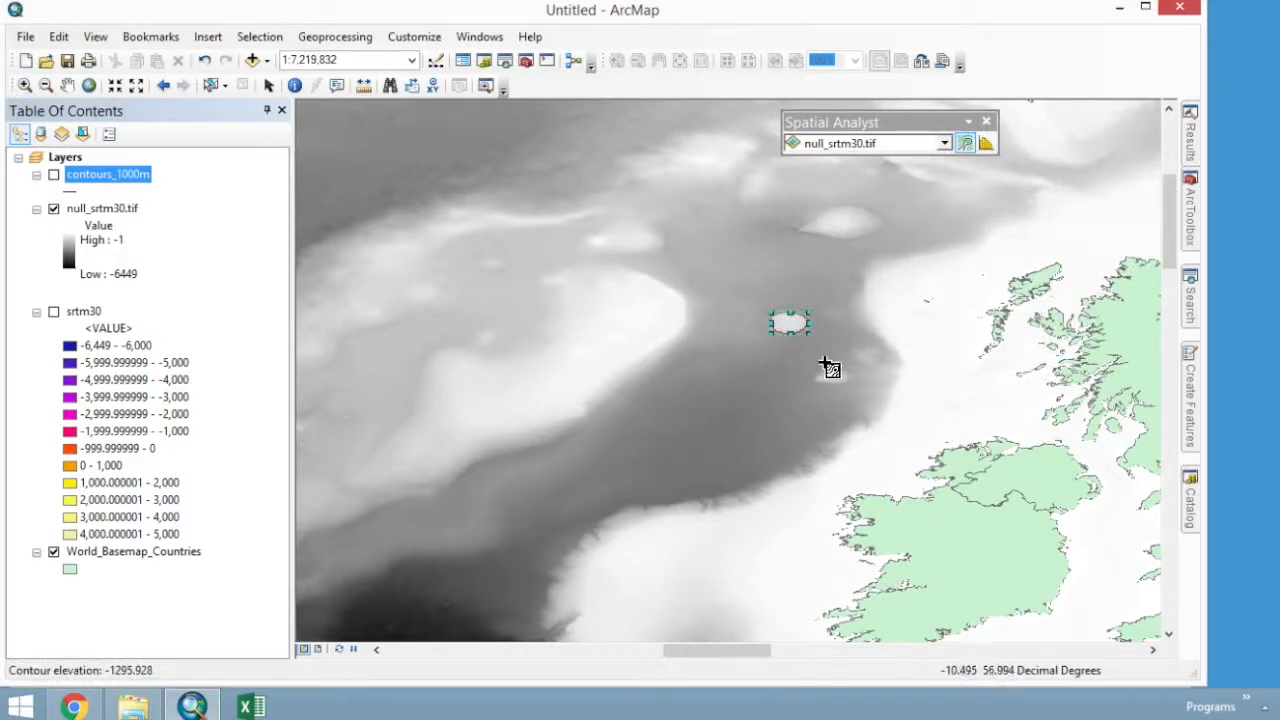
# - Create contours around the two other small rises, along the shelf edge northwest of Ireland, and around the large western bank
pyautogui.click(826, 377)
pyautogui.click(846, 243)
pyautogui.click(875, 306)
pyautogui.click(572, 428)
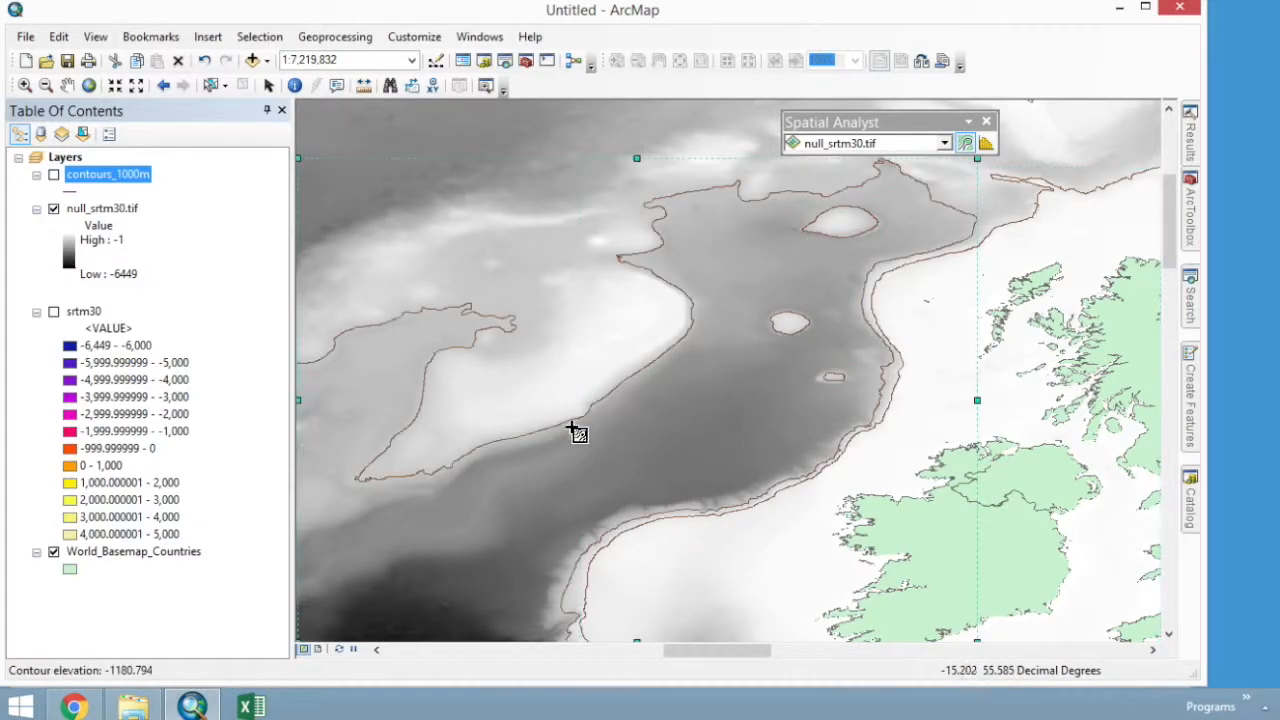
# - Create seven more contours across the large bright bank, working from its centre towards its southwestern edge
pyautogui.click(586, 353)
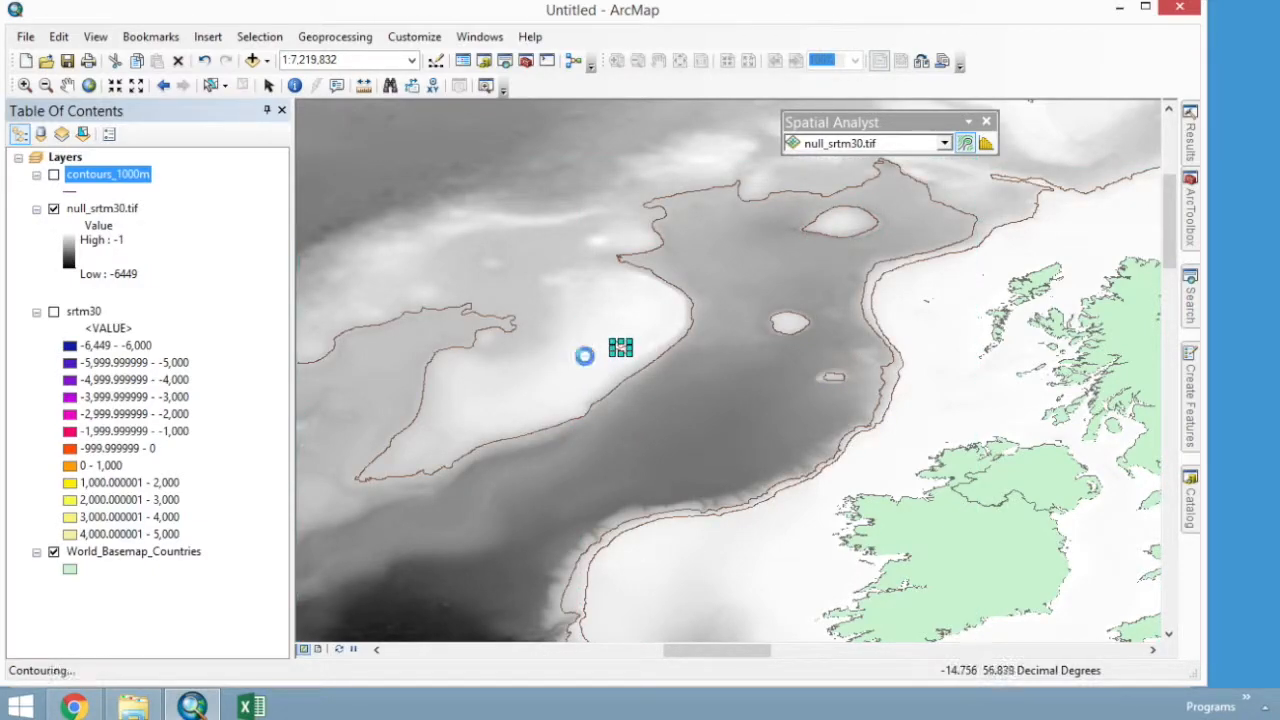
pyautogui.click(588, 381)
pyautogui.click(565, 407)
pyautogui.click(535, 418)
pyautogui.click(517, 428)
pyautogui.click(477, 434)
pyautogui.click(463, 441)
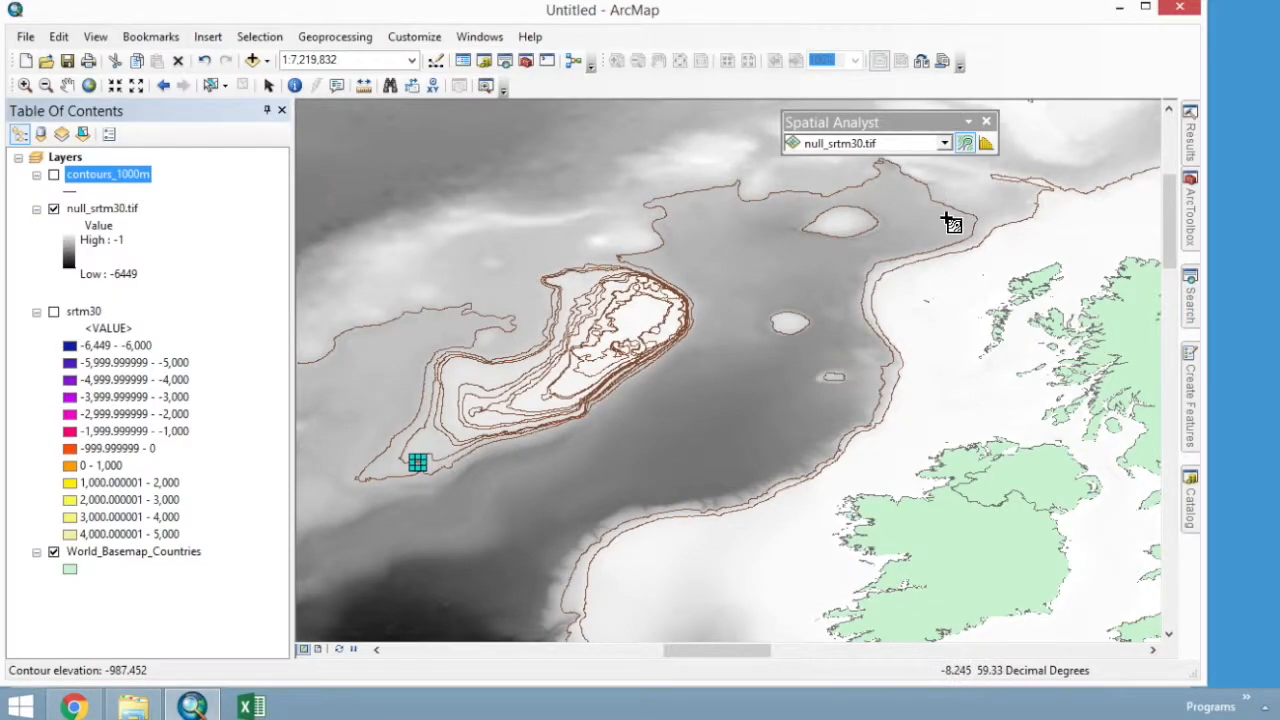
# - Select all the contour graphics northwest of Ireland and delete them from the map
pyautogui.scroll(5, 670, 313)
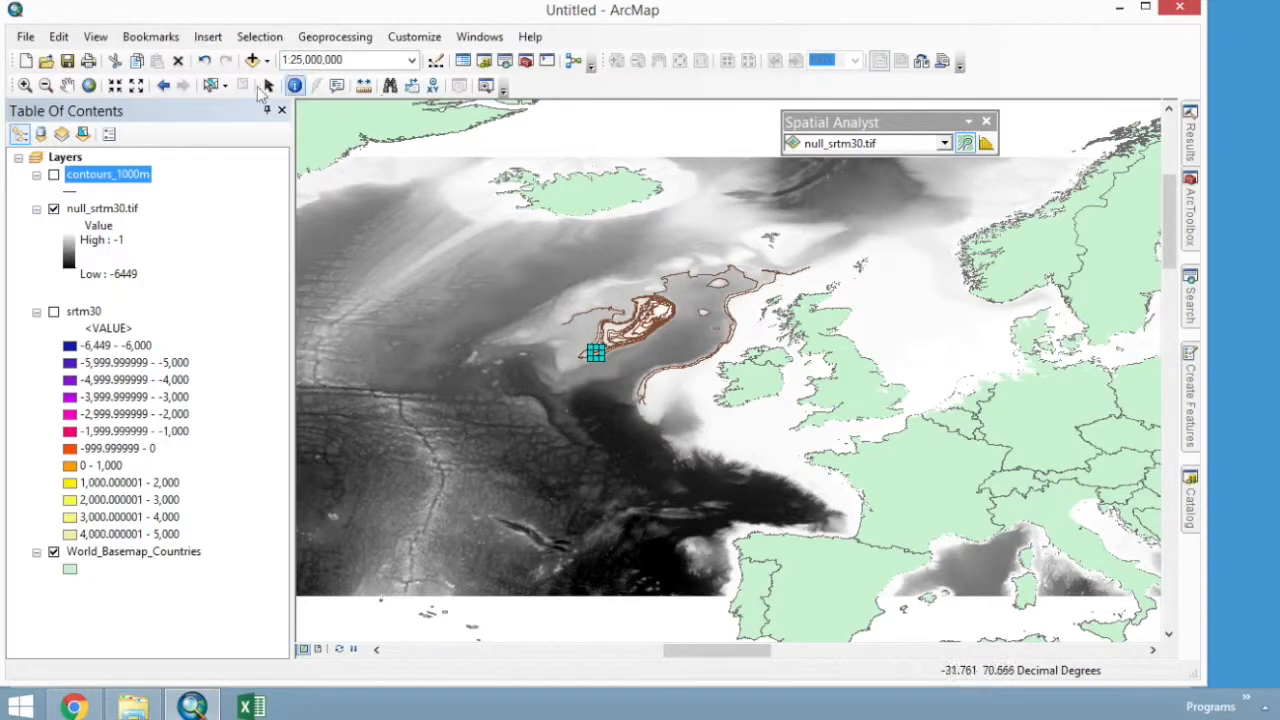
pyautogui.click(268, 86)
pyautogui.moveTo(557, 237); pyautogui.dragTo(878, 462)
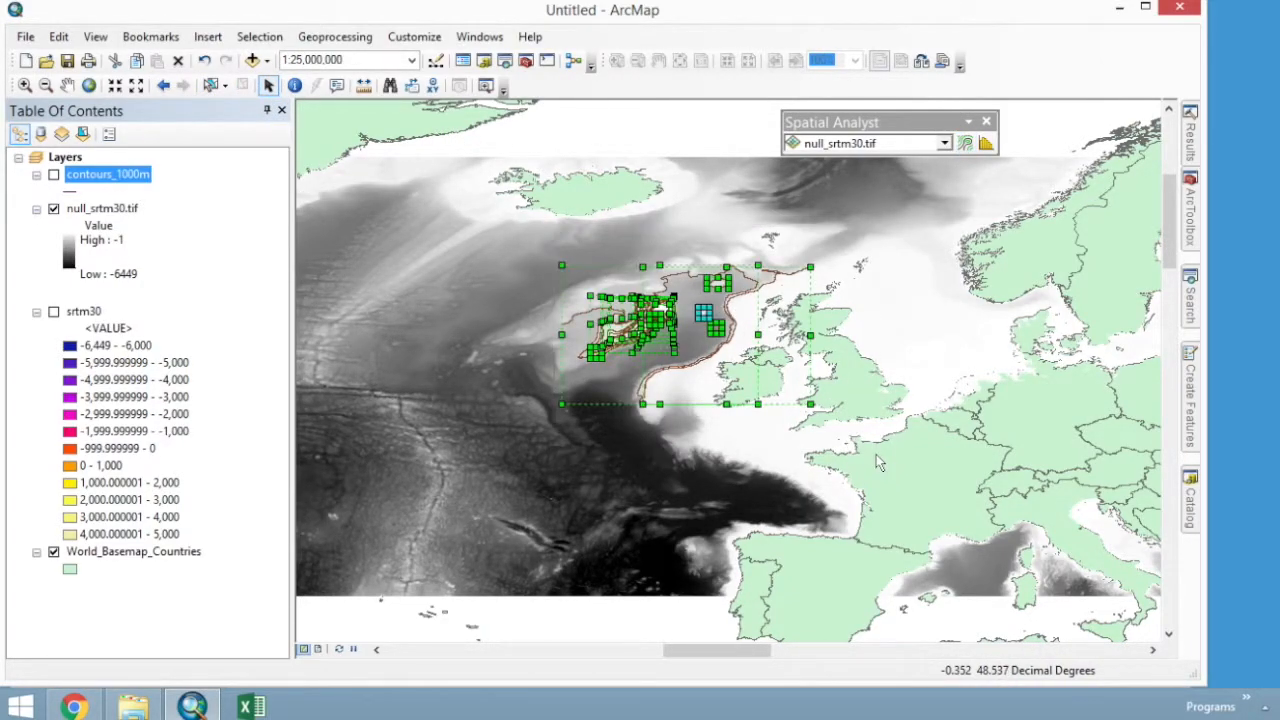
pyautogui.rightClick(724, 335)
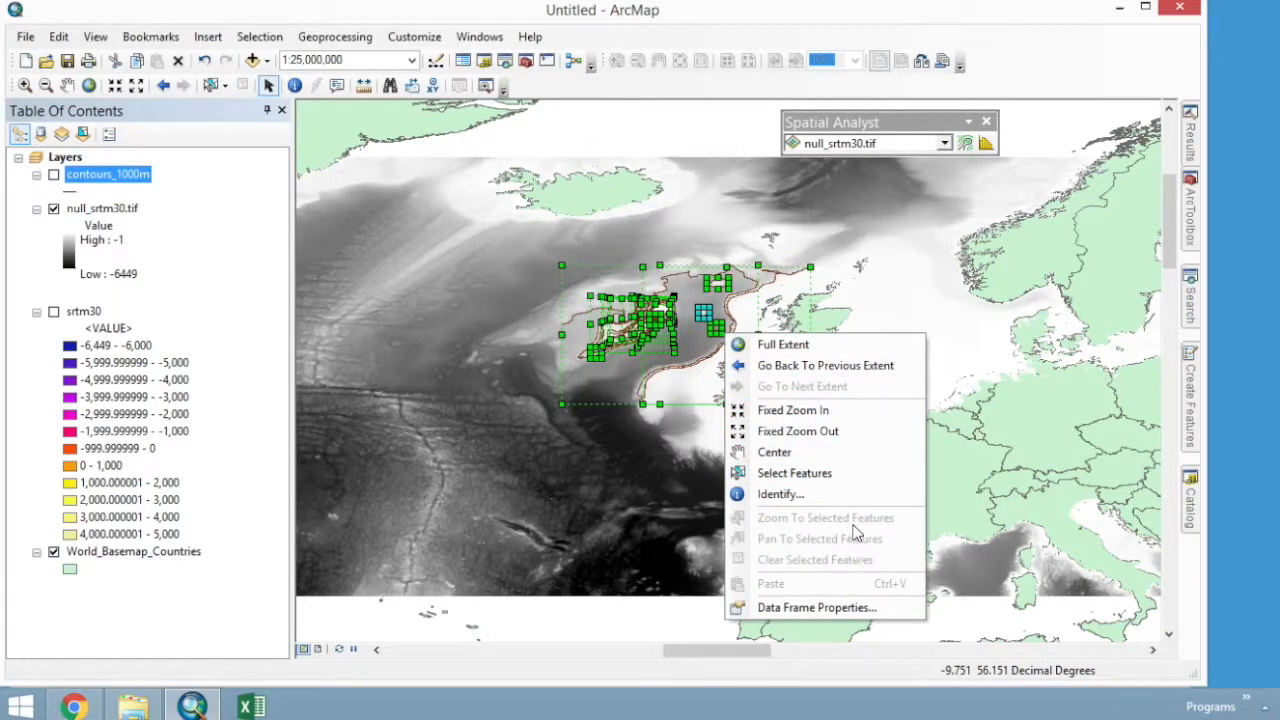
pyautogui.click(768, 343)
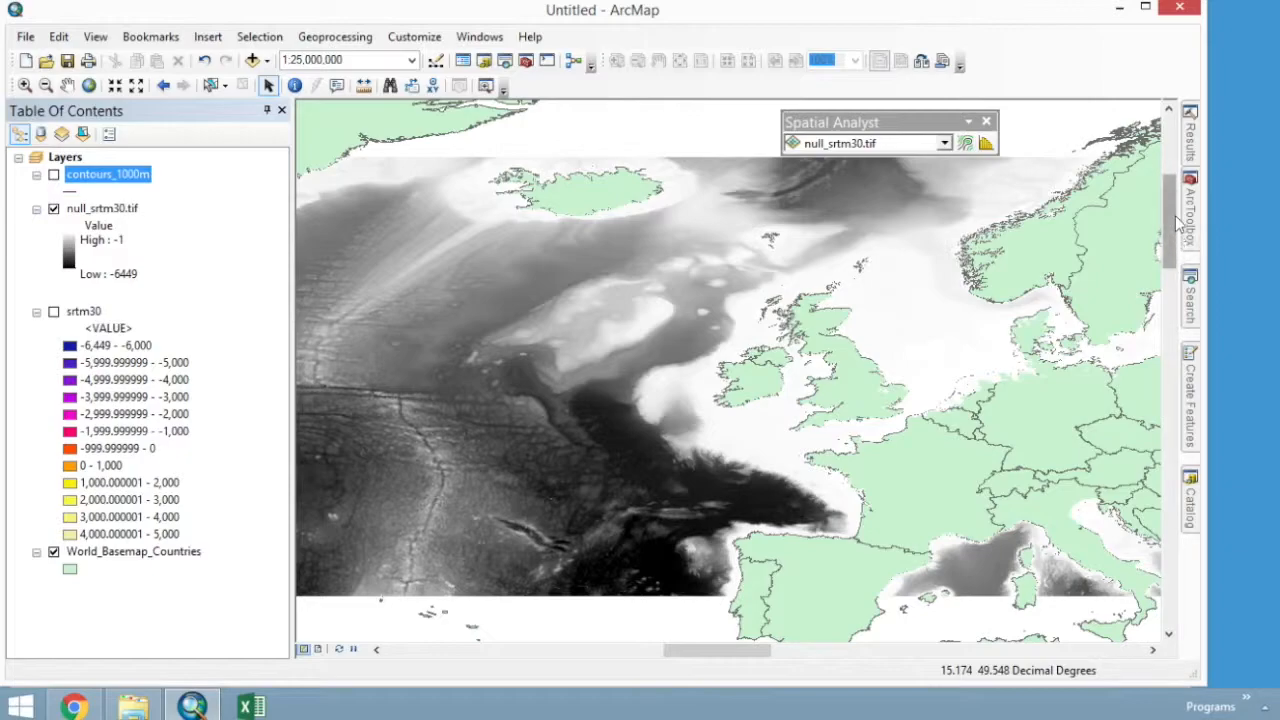
# - Close the bathymetry map, start again with an empty one, and hide the Spatial Analyst toolbar
pyautogui.click(1180, 10)
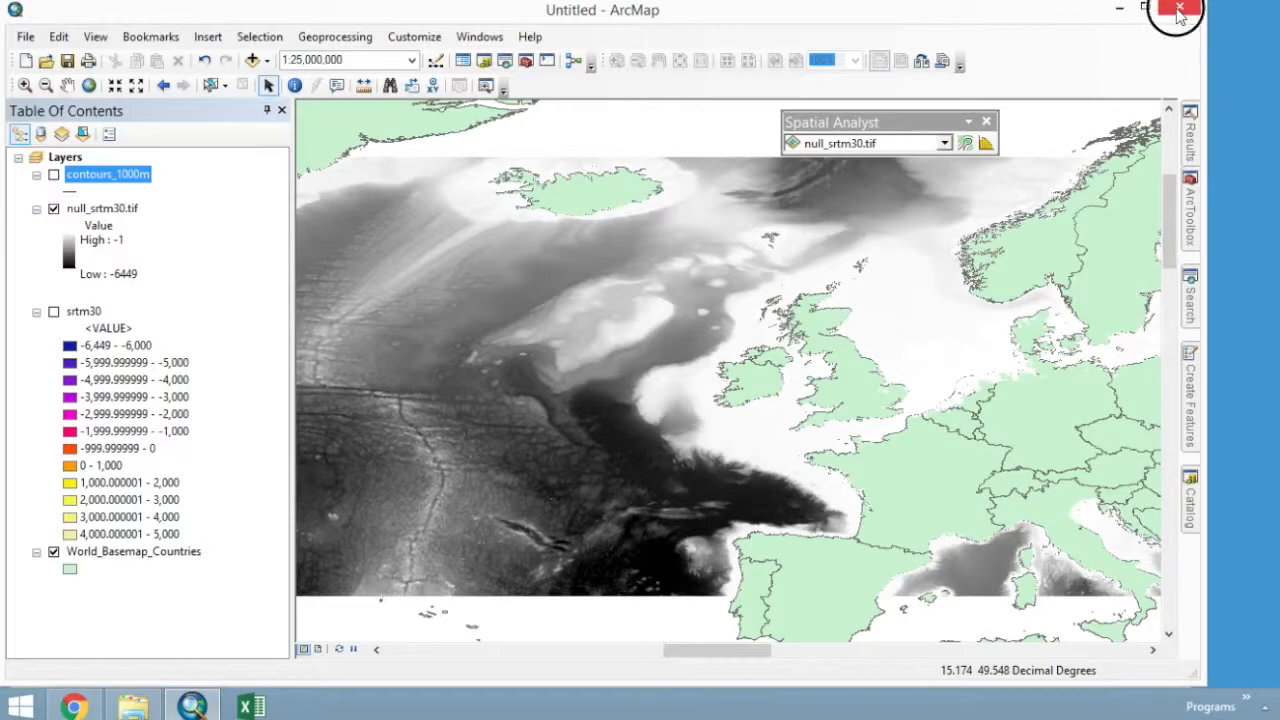
pyautogui.click(655, 394)
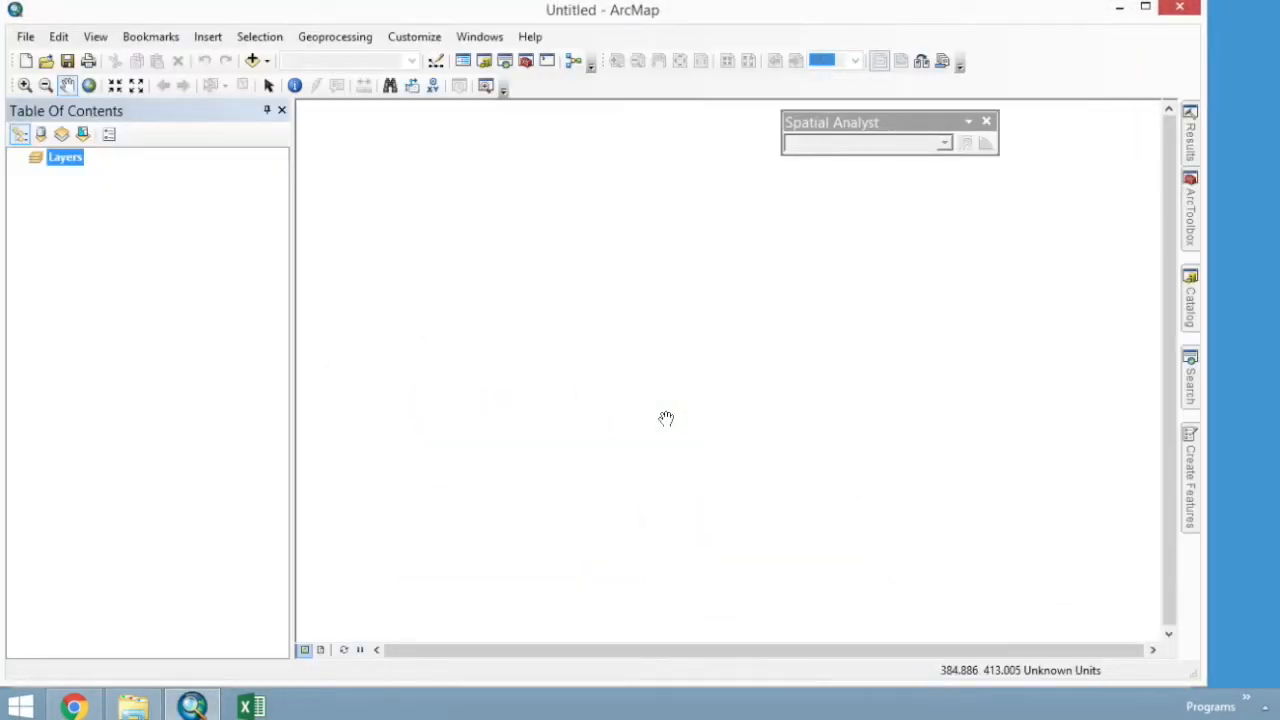
pyautogui.click(986, 122)
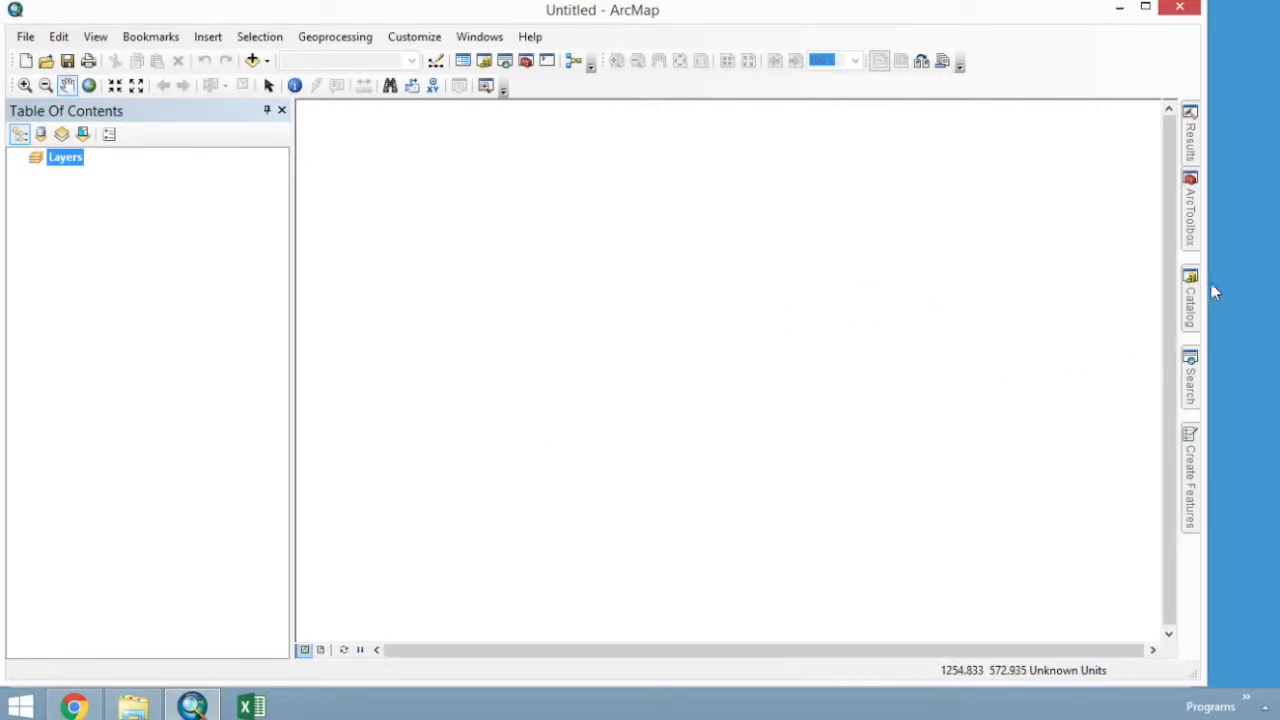
# - Browse the catalog to Raster_Data\Landsat\Landsat_5_2010\Individual_Bands and make room to read the full file names
pyautogui.click(1192, 308)
pyautogui.click(923, 212)
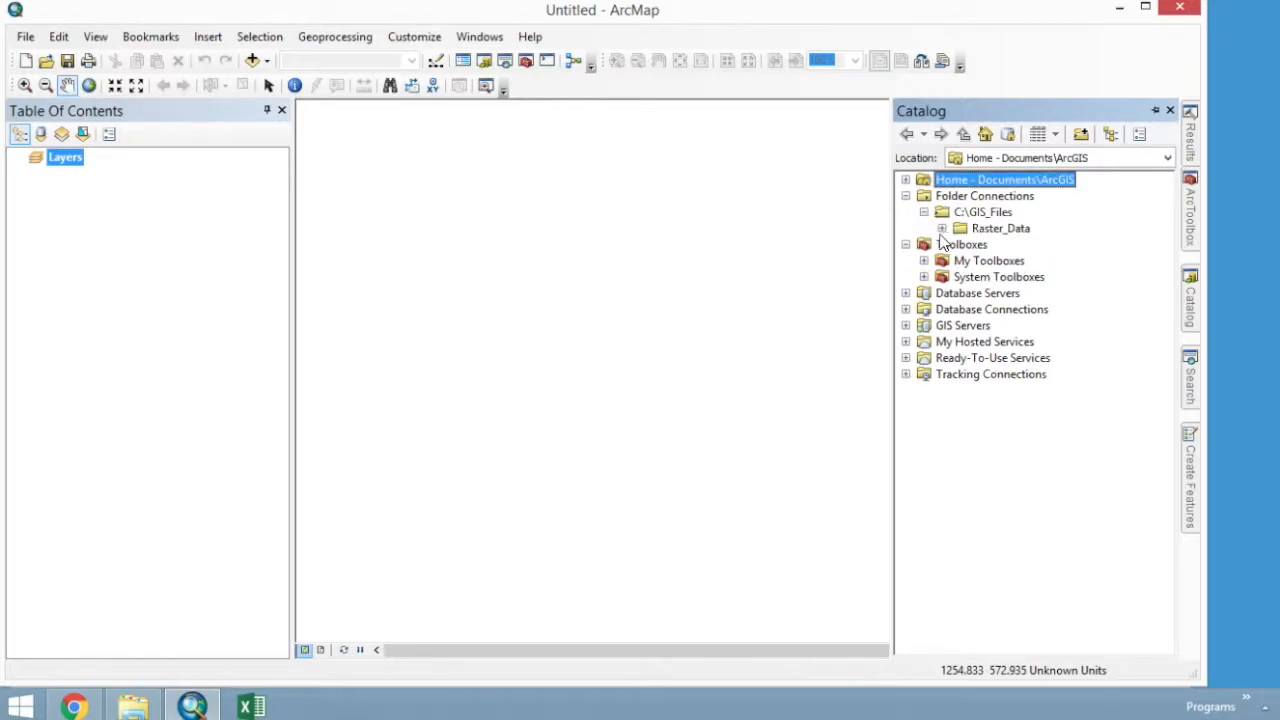
pyautogui.click(941, 228)
pyautogui.click(960, 260)
pyautogui.click(978, 276)
pyautogui.click(996, 293)
pyautogui.click(1066, 292)
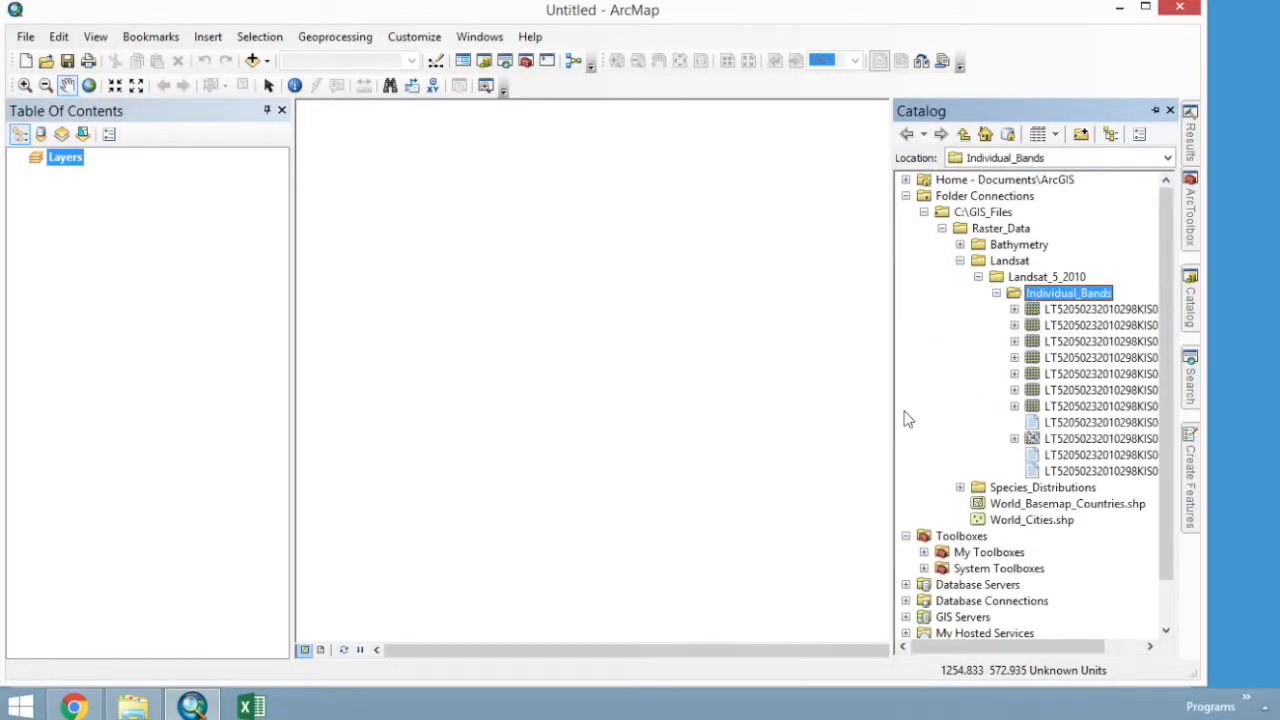
pyautogui.moveTo(897, 420); pyautogui.dragTo(745, 418)
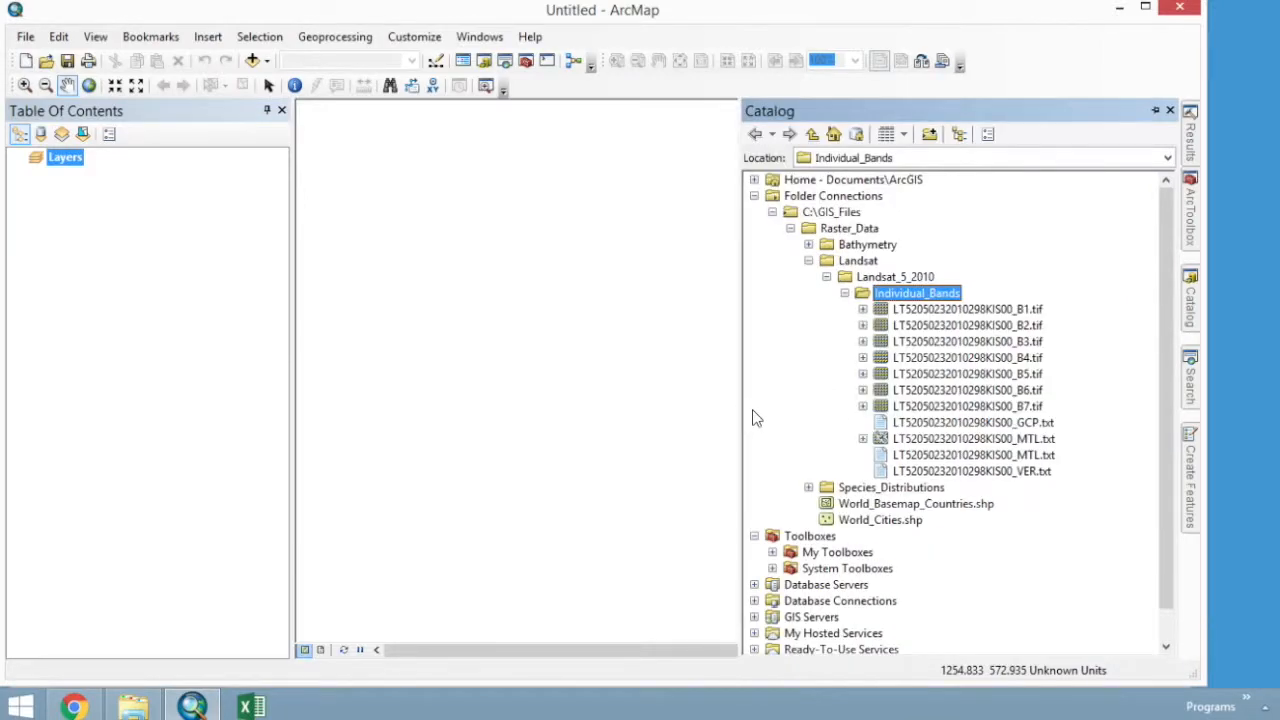
# - Go through the Landsat band rasters one by one, from B1.tif to B7.tif
pyautogui.click(1027, 309)
pyautogui.click(1029, 323)
pyautogui.click(1030, 342)
pyautogui.click(1030, 358)
pyautogui.click(1030, 374)
pyautogui.click(1030, 390)
pyautogui.click(1030, 406)
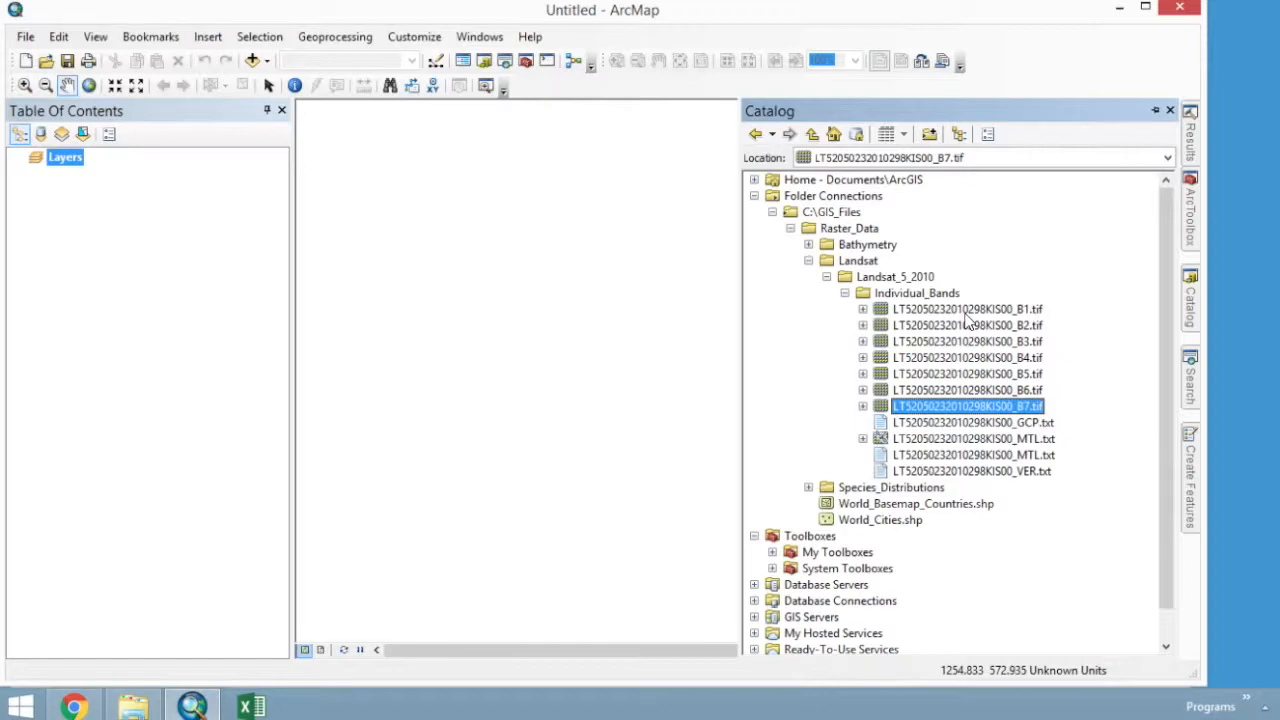
# - Add the Landsat band rasters B1.tif and B2.tif from the catalog to the map
pyautogui.click(966, 311)
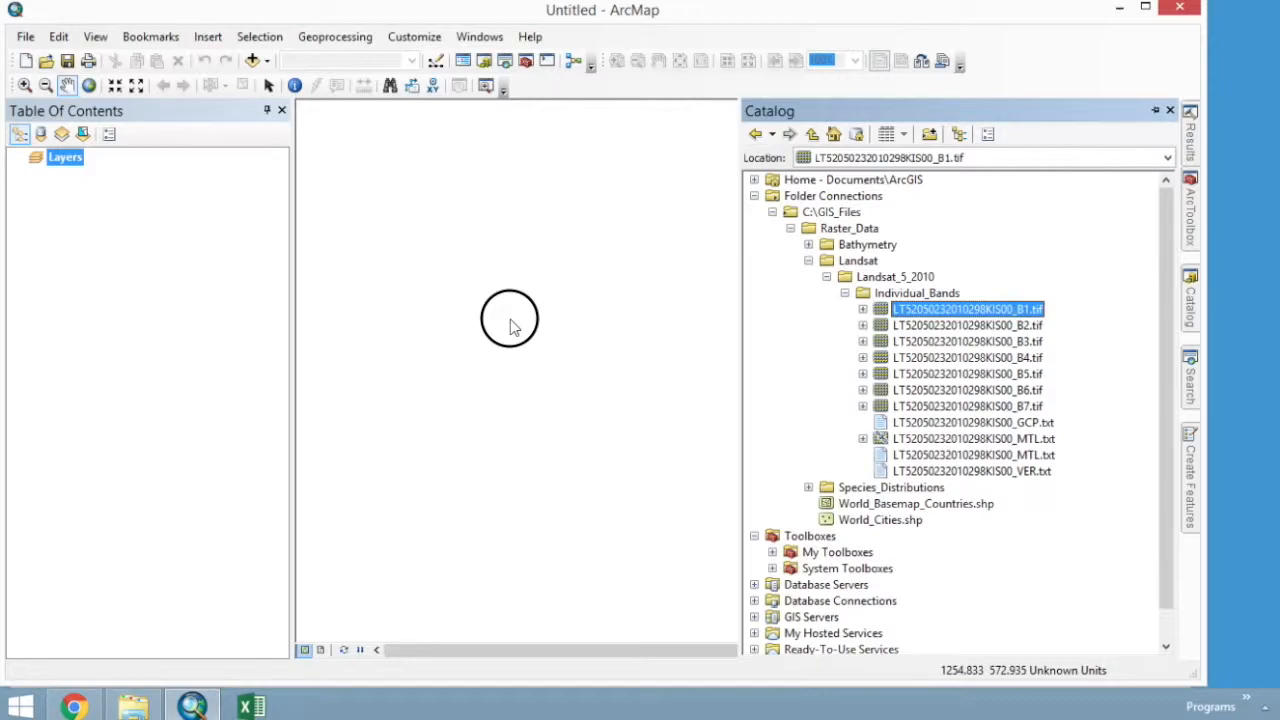
pyautogui.moveTo(510, 325); pyautogui.dragTo(509, 319)
pyautogui.moveTo(723, 411); pyautogui.dragTo(834, 409)
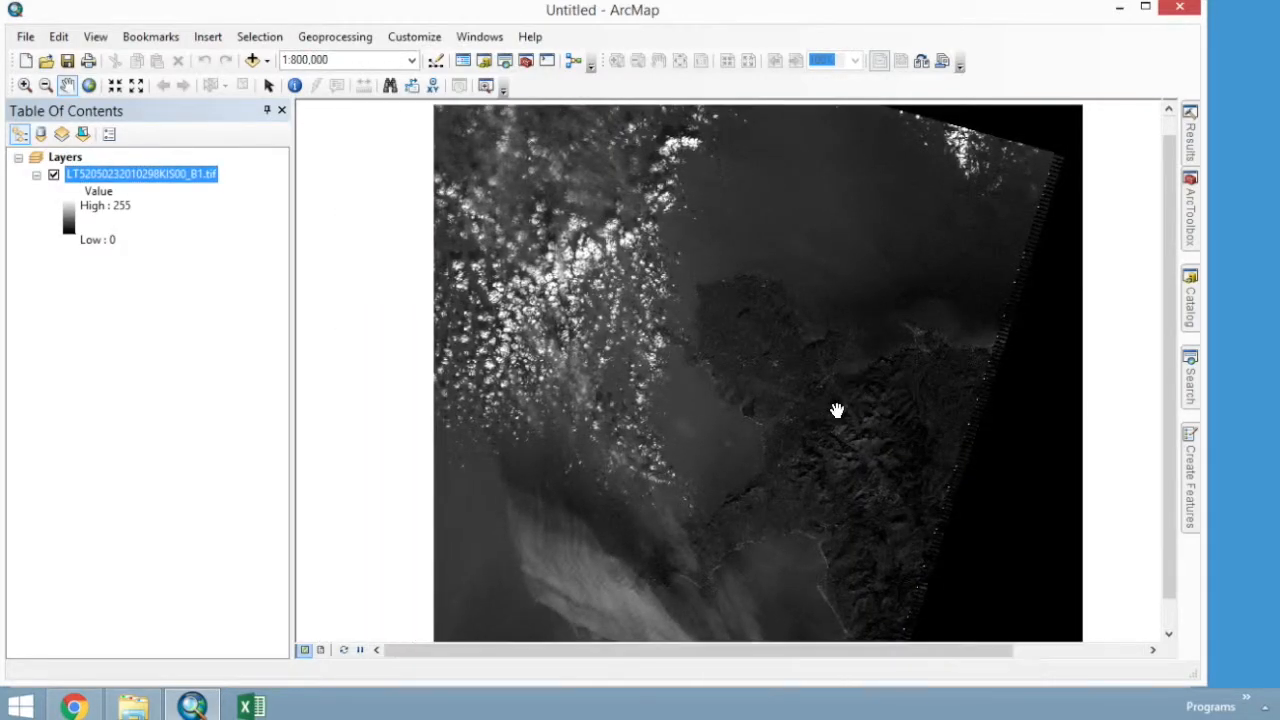
pyautogui.moveTo(1190, 325)
pyautogui.moveTo(994, 329); pyautogui.dragTo(600, 333)
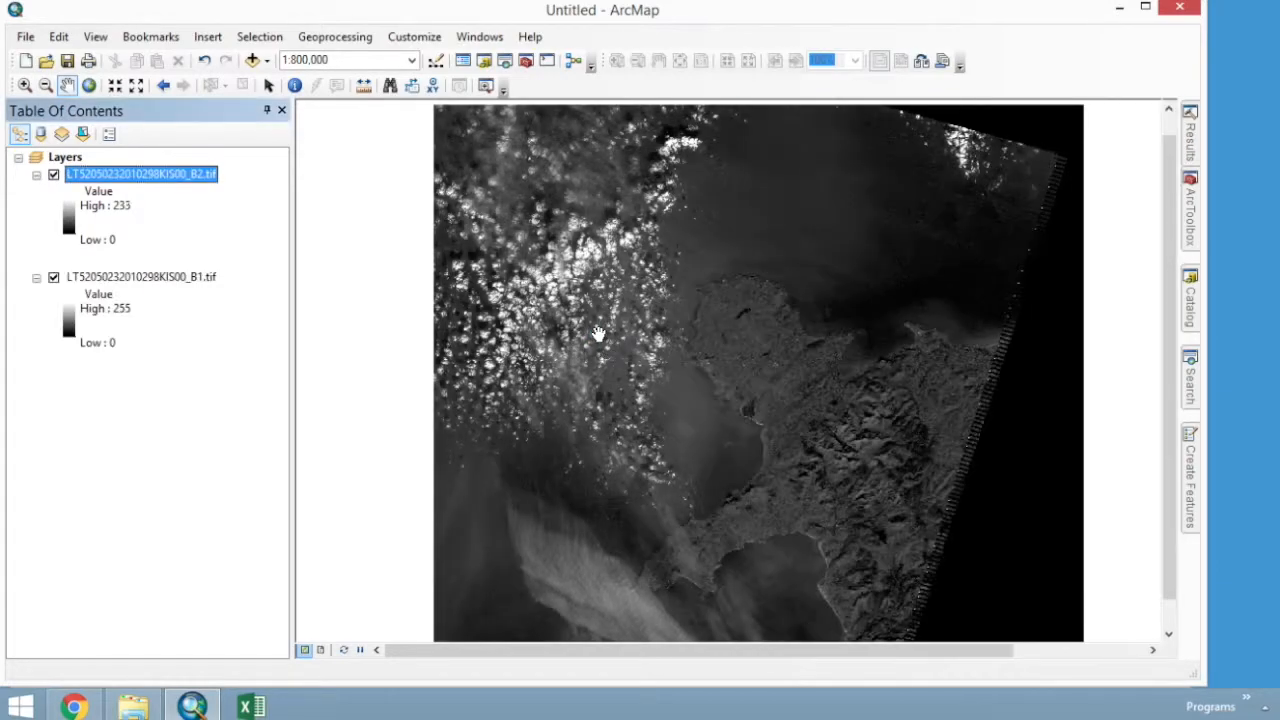
# - Hide the B1 band layer, and remove both the B2 and B1 layers from the map
pyautogui.click(54, 277)
pyautogui.rightClick(186, 184)
pyautogui.click(205, 211)
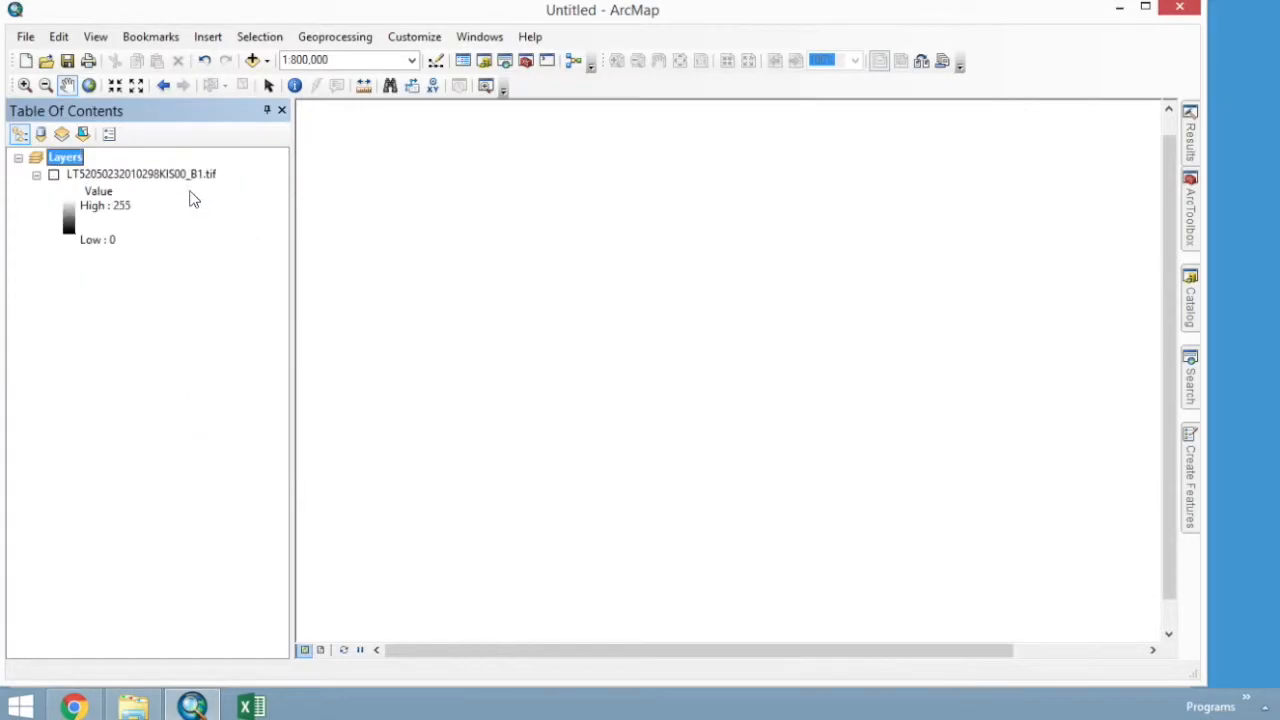
pyautogui.rightClick(185, 188)
pyautogui.click(226, 211)
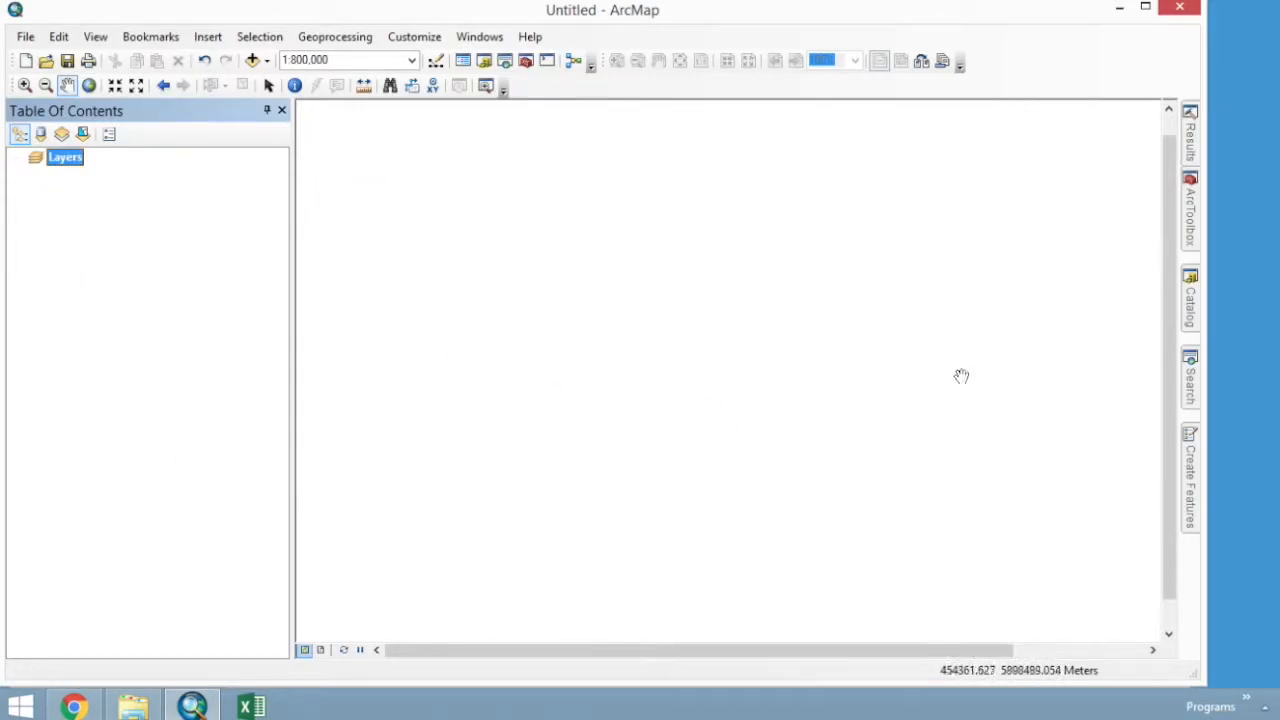
# - Search for "composite bands" and open the Composite Bands data management tool
pyautogui.click(1190, 378)
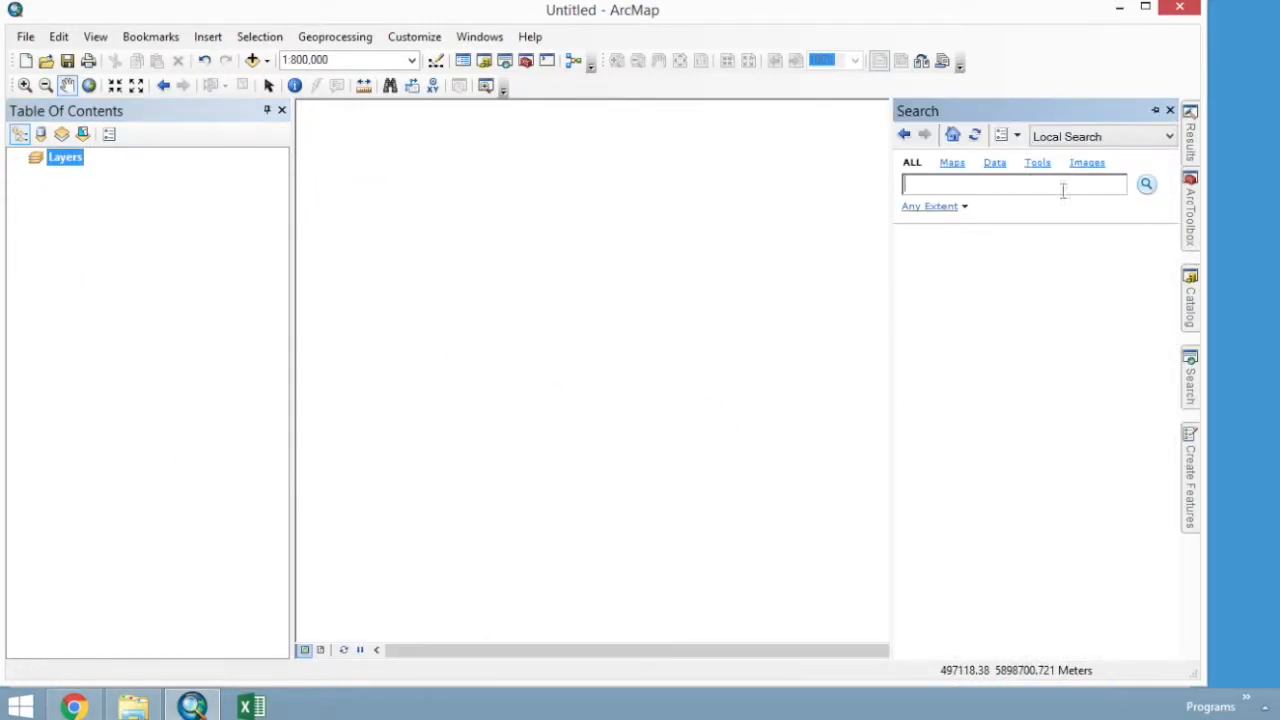
pyautogui.write('compositve bands')
pyautogui.press('Return')
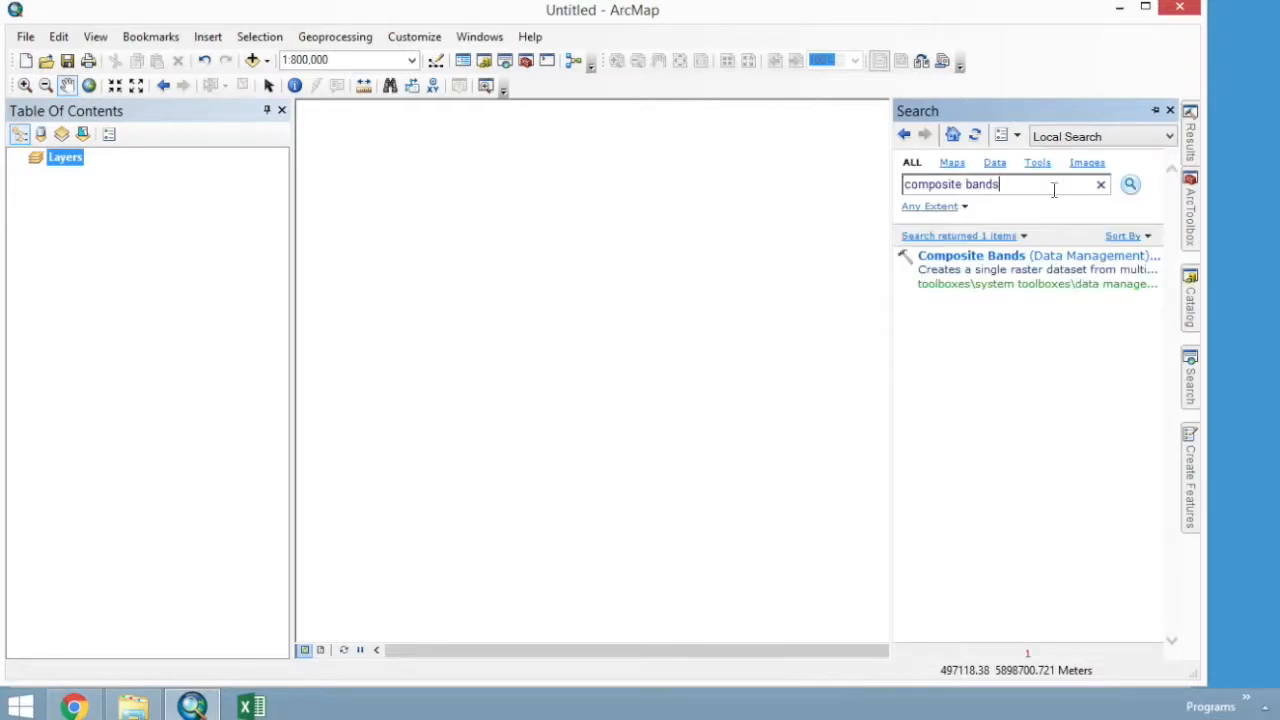
pyautogui.click(958, 257)
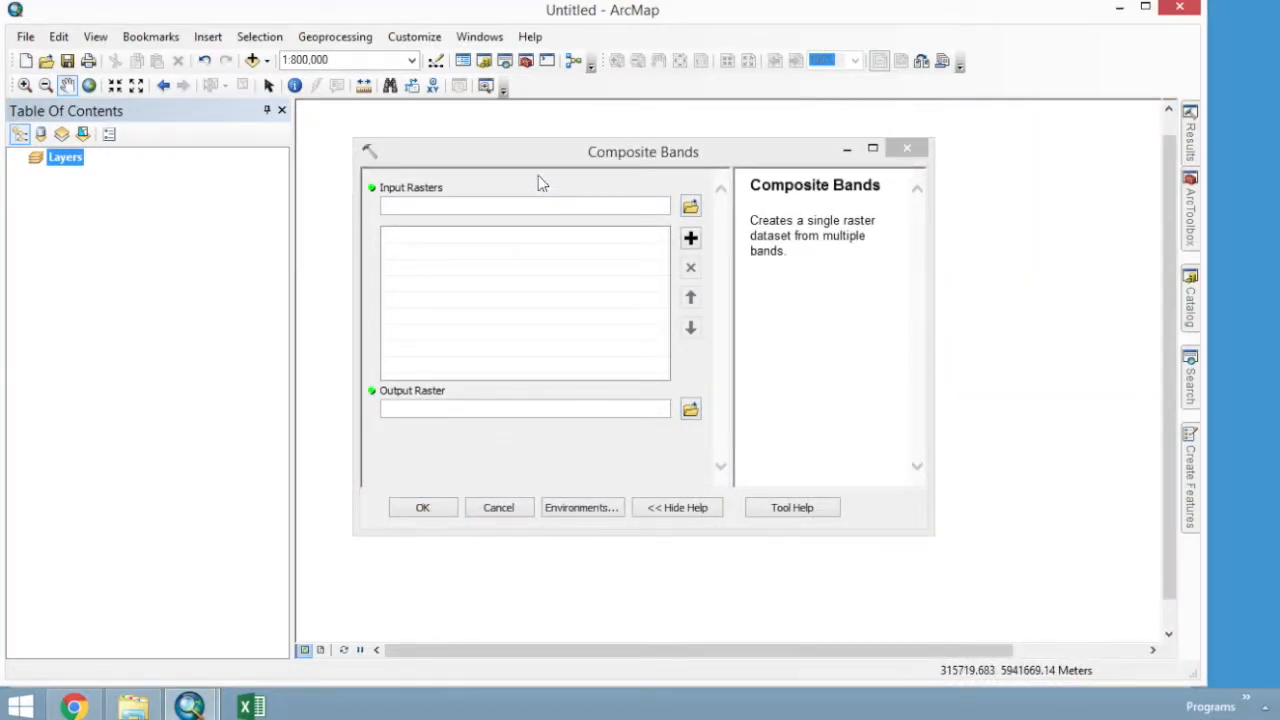
# - Add bands B1.tif to B7.tif from the Individual_Bands folder as input rasters, and widen the dialog to show their full paths
pyautogui.click(690, 205)
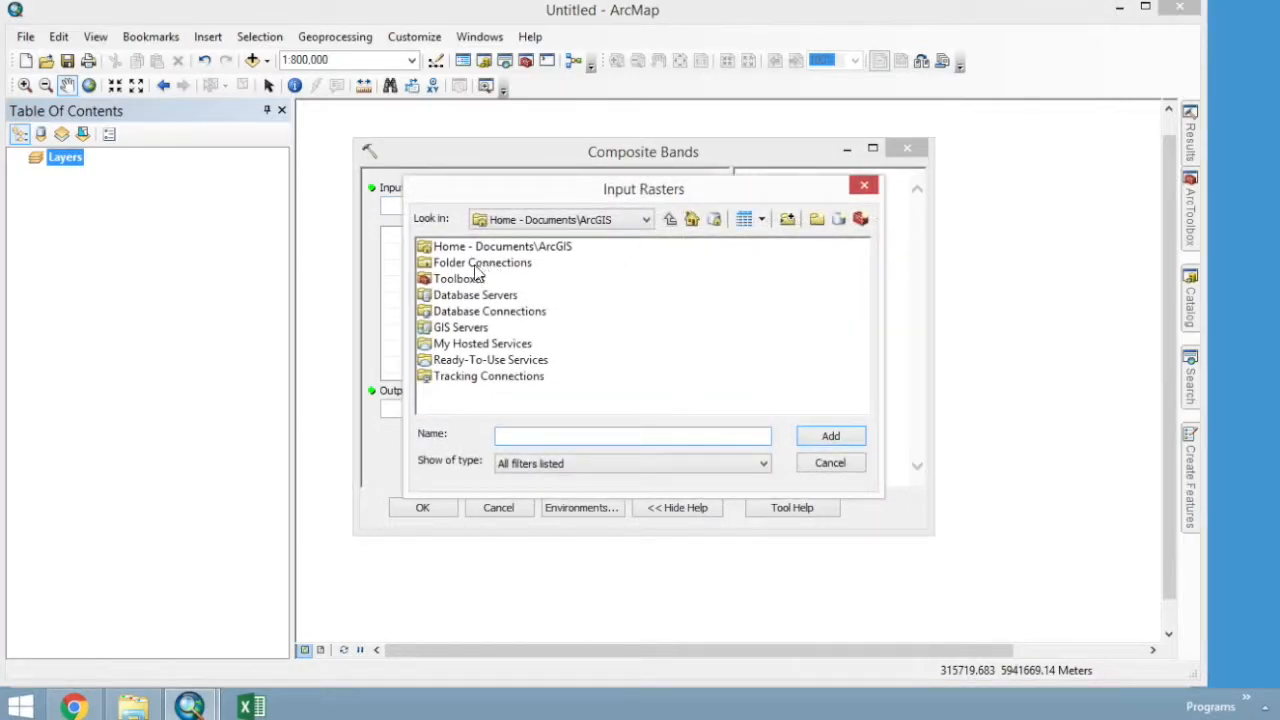
pyautogui.doubleClick(478, 263)
pyautogui.doubleClick(450, 246)
pyautogui.doubleClick(468, 248)
pyautogui.click(462, 263)
pyautogui.doubleClick(462, 264)
pyautogui.doubleClick(471, 247)
pyautogui.doubleClick(471, 247)
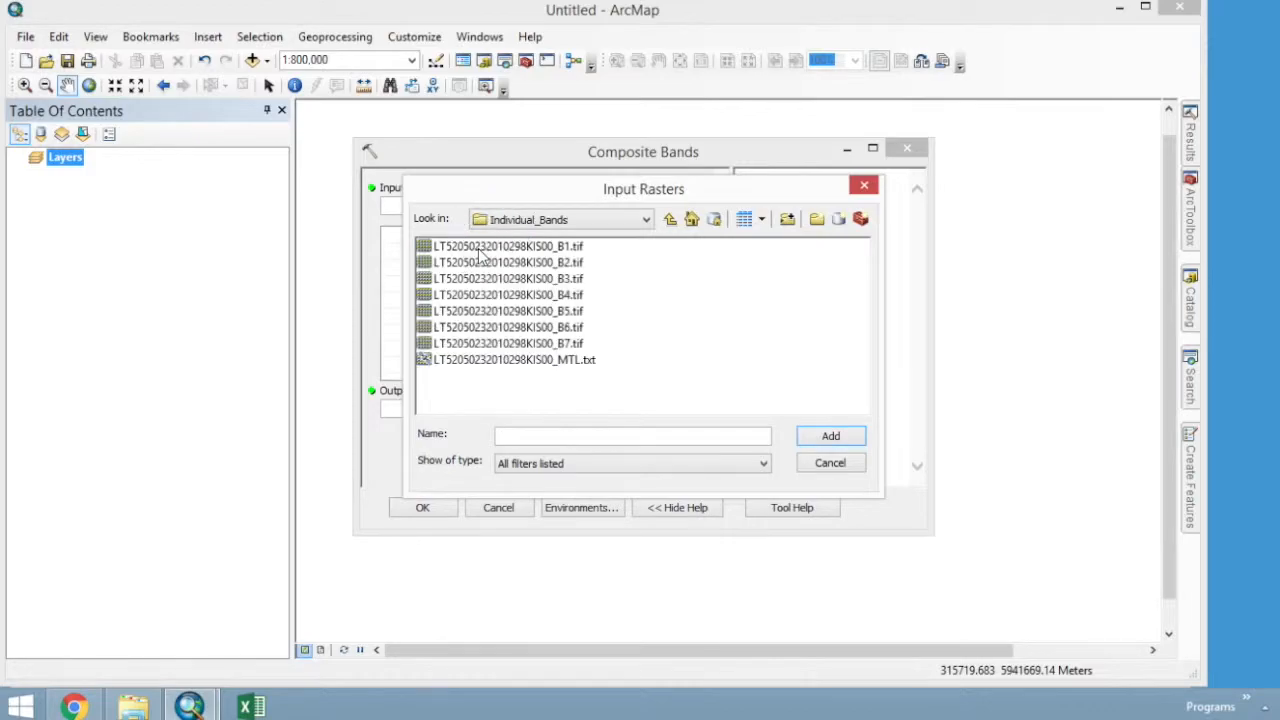
pyautogui.click(519, 248)
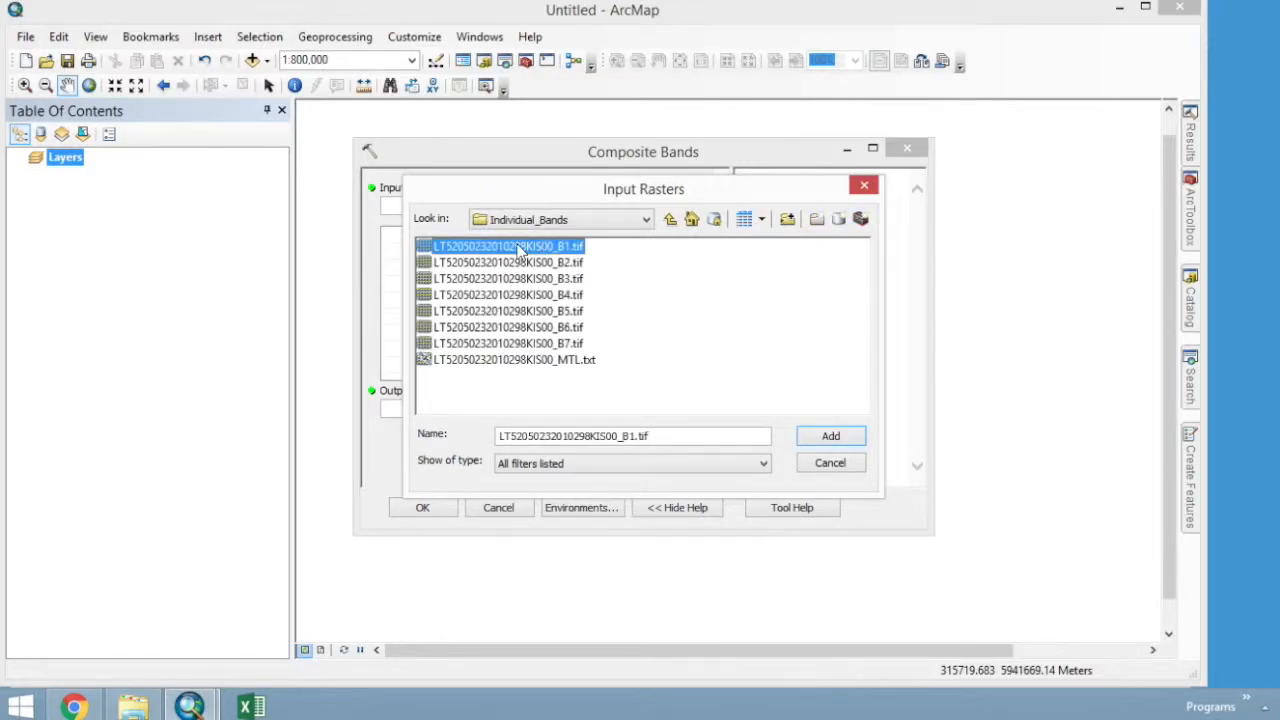
pyautogui.keyDown('shift'); pyautogui.click(550, 348); pyautogui.keyUp('shift')
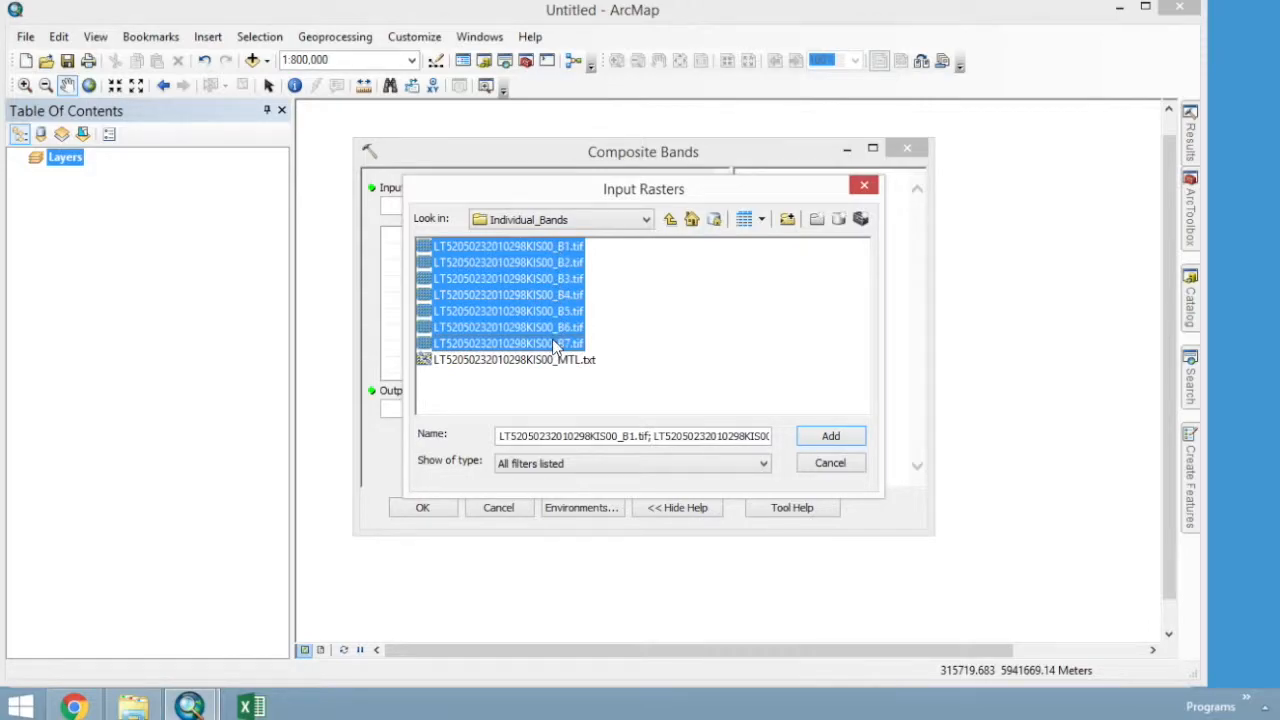
pyautogui.click(815, 440)
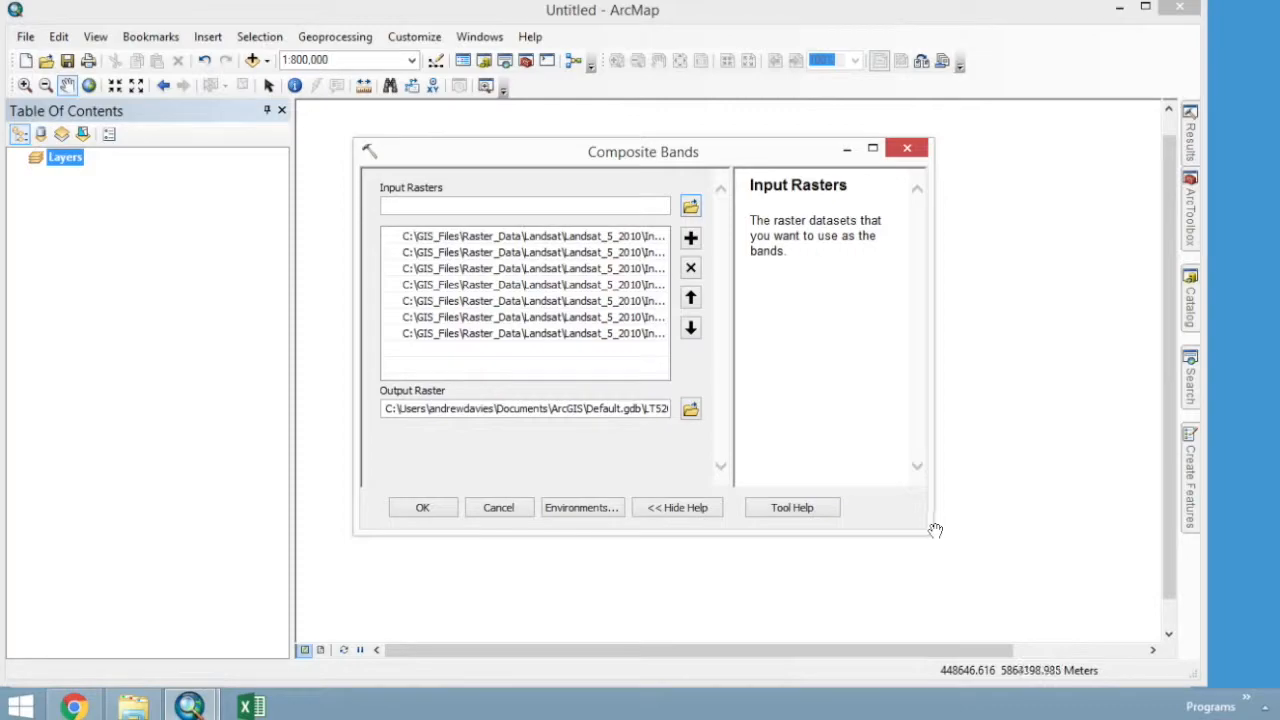
pyautogui.moveTo(941, 527); pyautogui.dragTo(1181, 532)
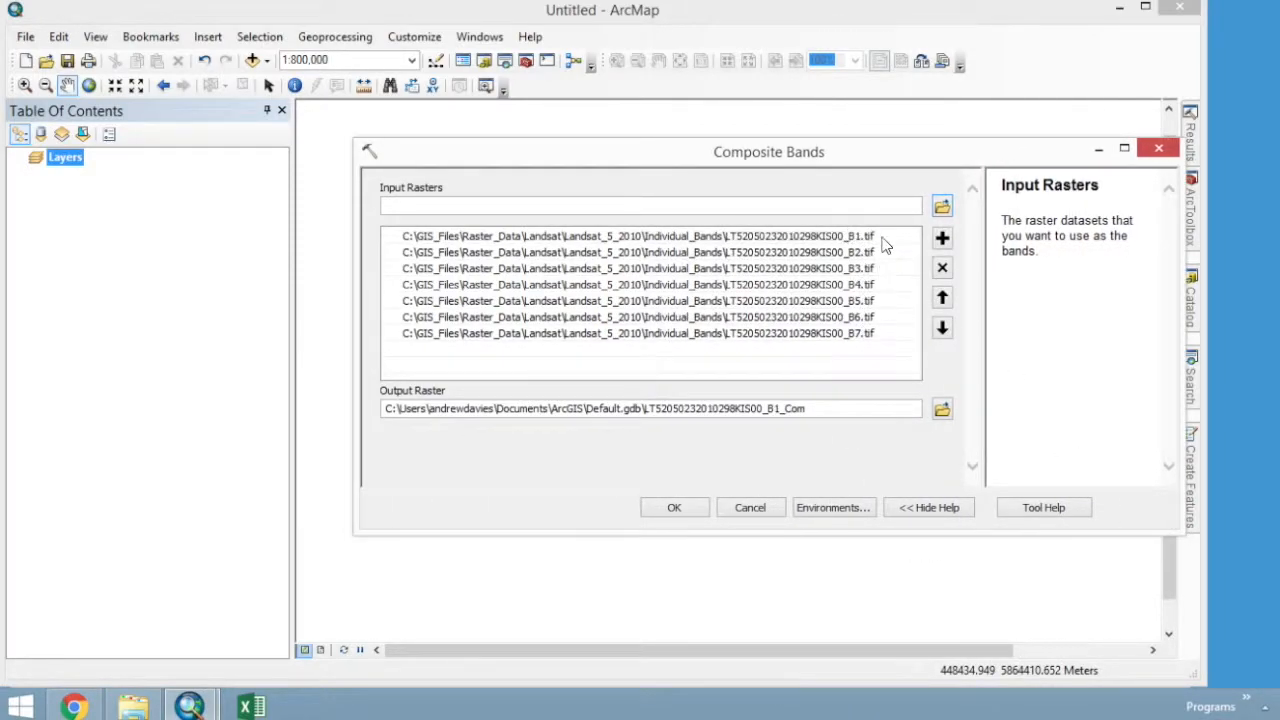
# - Move band B6 below B7 in the input raster list and restore the original band order
pyautogui.click(857, 336)
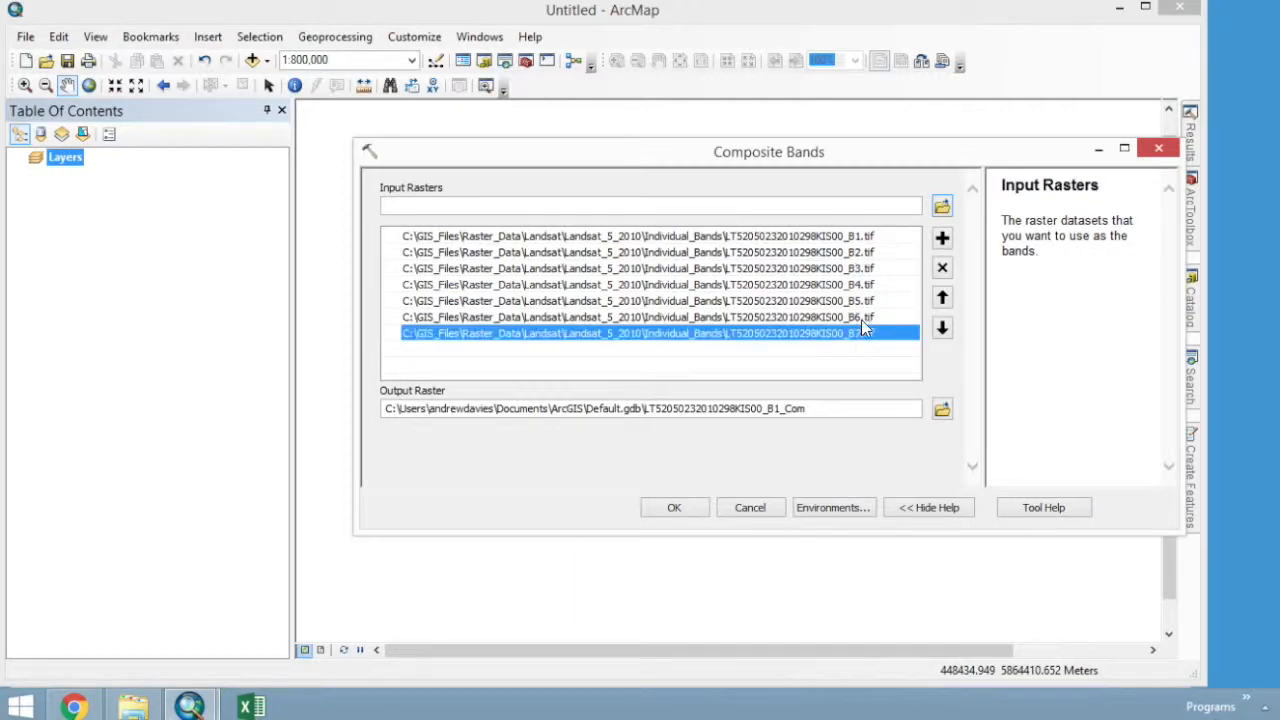
pyautogui.click(863, 320)
pyautogui.click(942, 328)
pyautogui.click(875, 333)
pyautogui.click(942, 298)
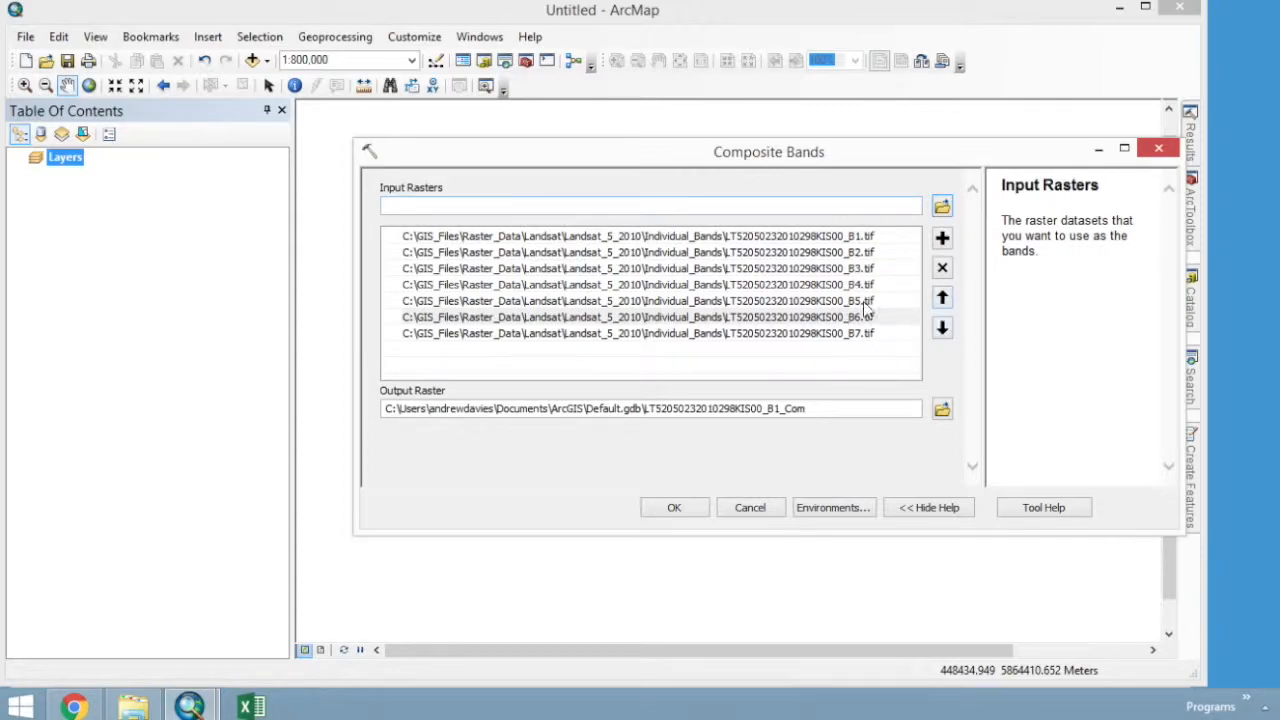
pyautogui.click(860, 336)
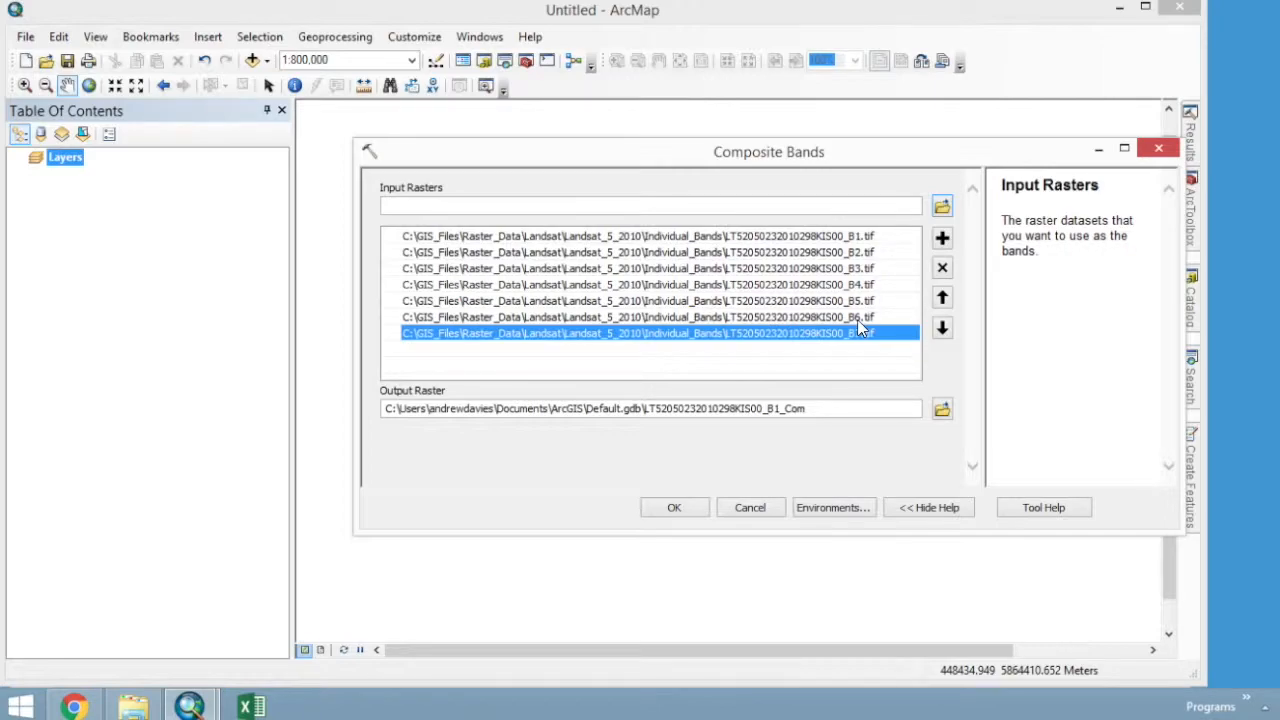
# - Set the output raster to Composite_2010.tif in the Landsat folder, and highlight the supported file extensions in the tool's help
pyautogui.click(826, 408)
pyautogui.click(942, 410)
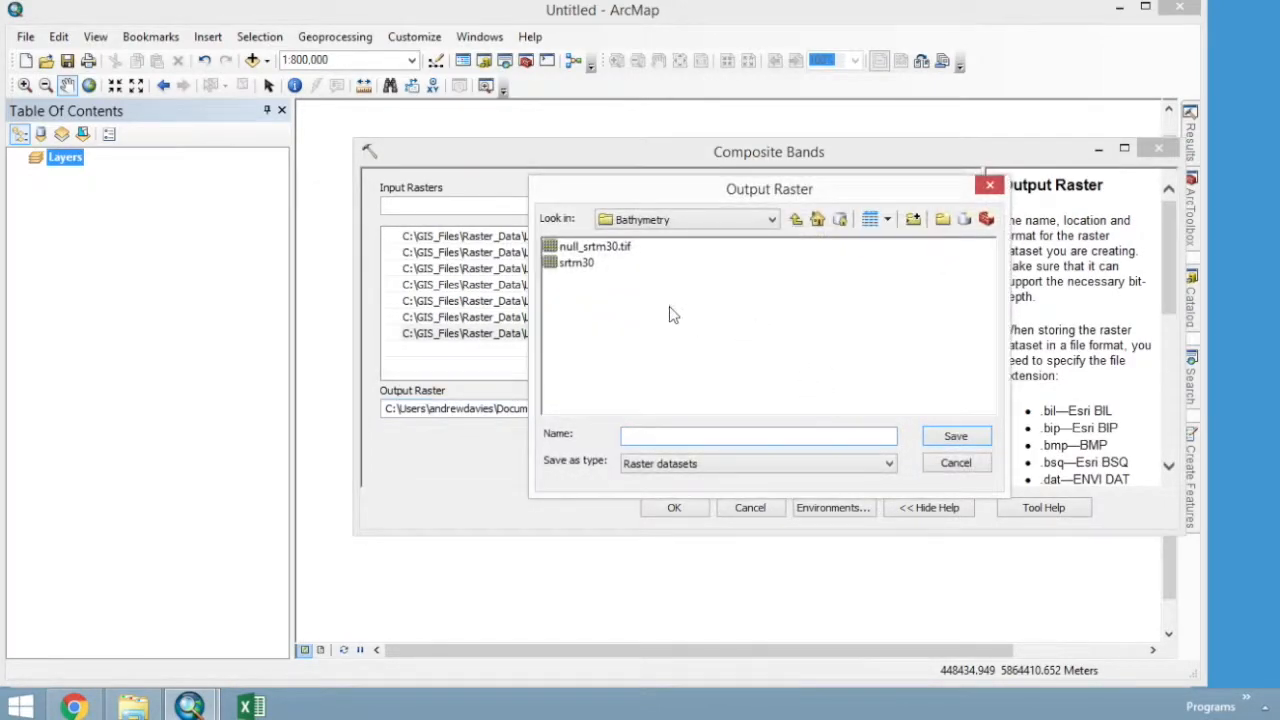
pyautogui.click(690, 219)
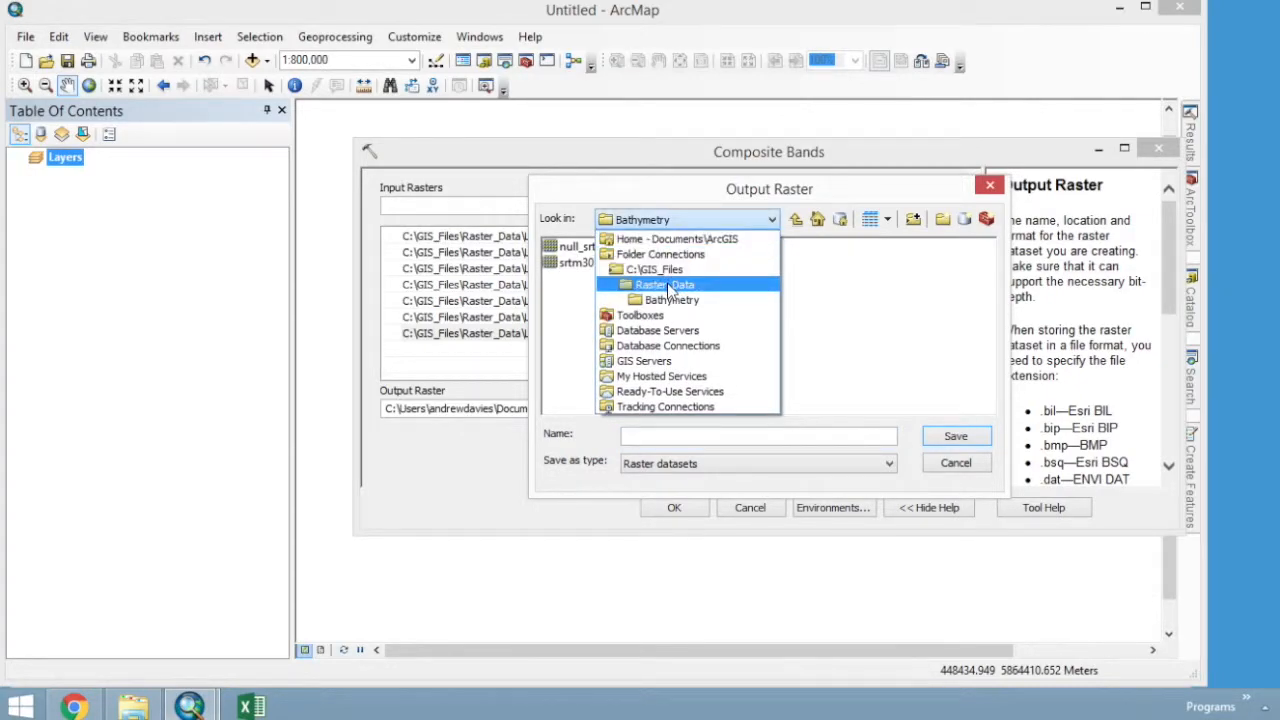
pyautogui.click(670, 286)
pyautogui.doubleClick(578, 262)
pyautogui.click(626, 435)
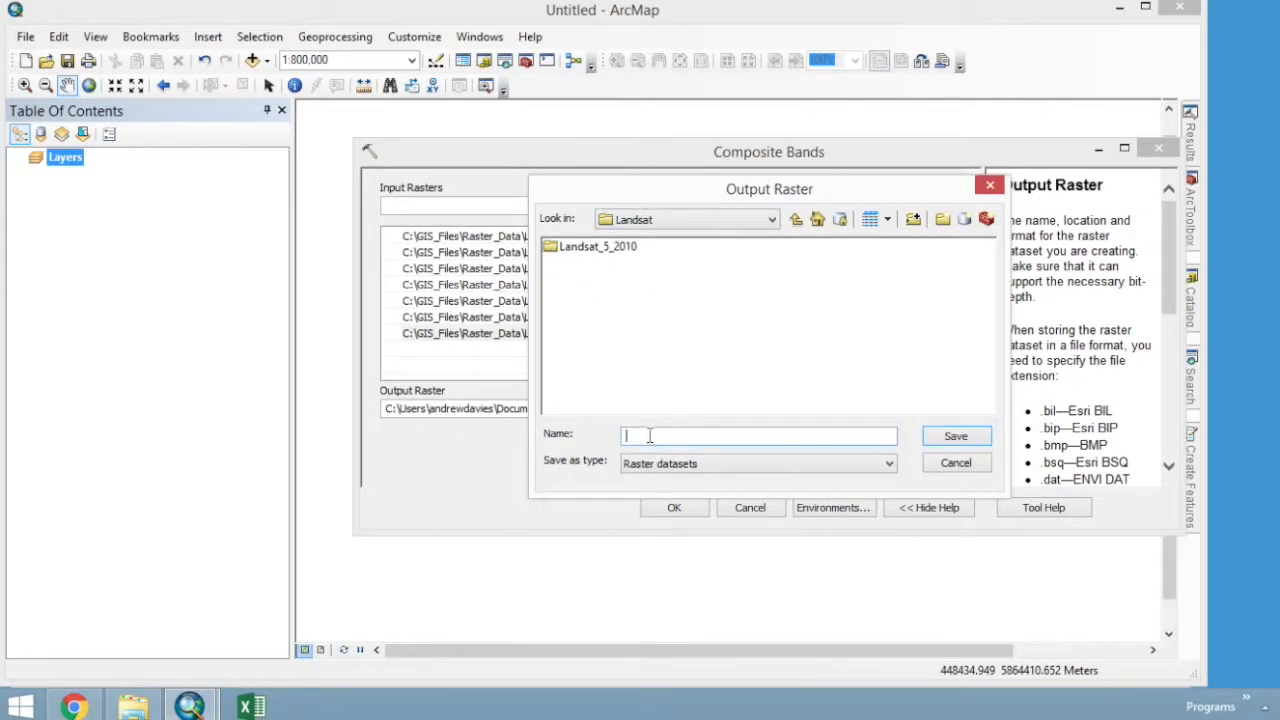
pyautogui.write('Composite_2010.tif')
pyautogui.click(956, 436)
pyautogui.moveTo(1174, 272)
pyautogui.mouseDown()
pyautogui.moveTo(1167, 356)
pyautogui.moveTo(1168, 252)
pyautogui.mouseUp()
pyautogui.moveTo(1042, 260); pyautogui.dragTo(1128, 477)
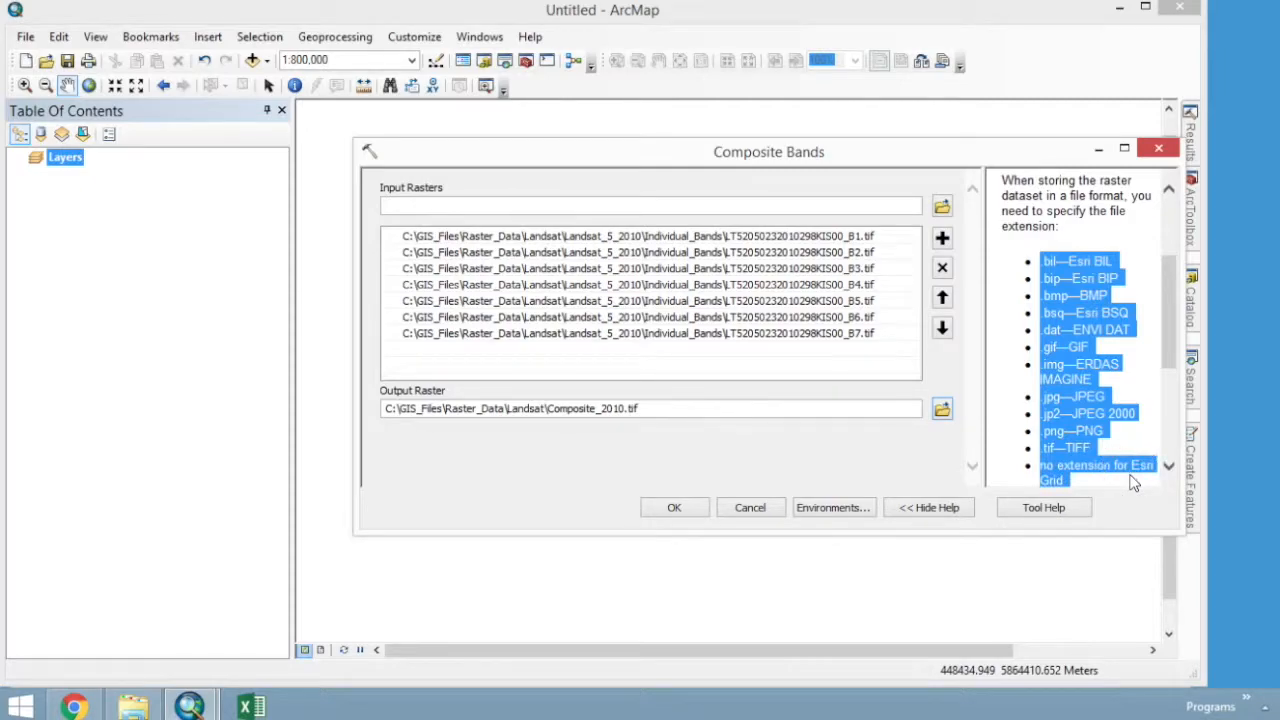
# - Highlight the Esri Grid no-extension entry in the tool's help and run Composite Bands on the seven band rasters
pyautogui.click(1045, 443)
pyautogui.moveTo(1042, 448); pyautogui.dragTo(1097, 481)
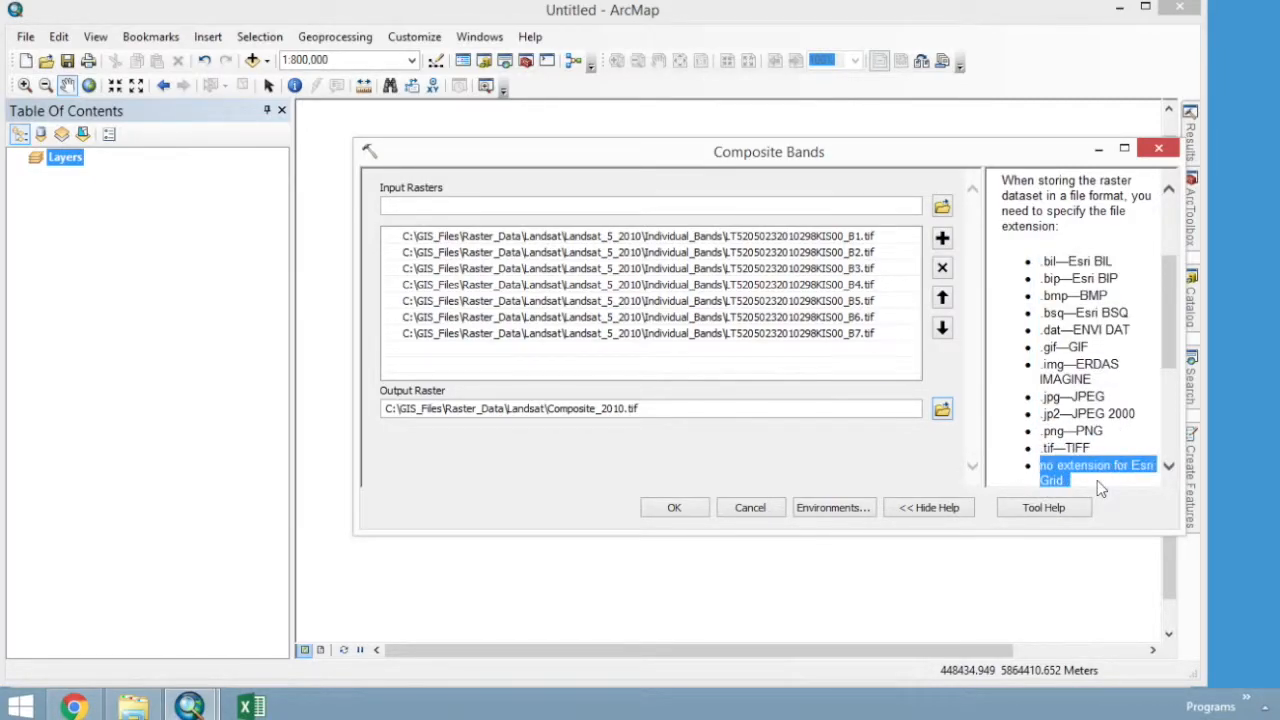
pyautogui.moveTo(1097, 480); pyautogui.dragTo(1043, 449)
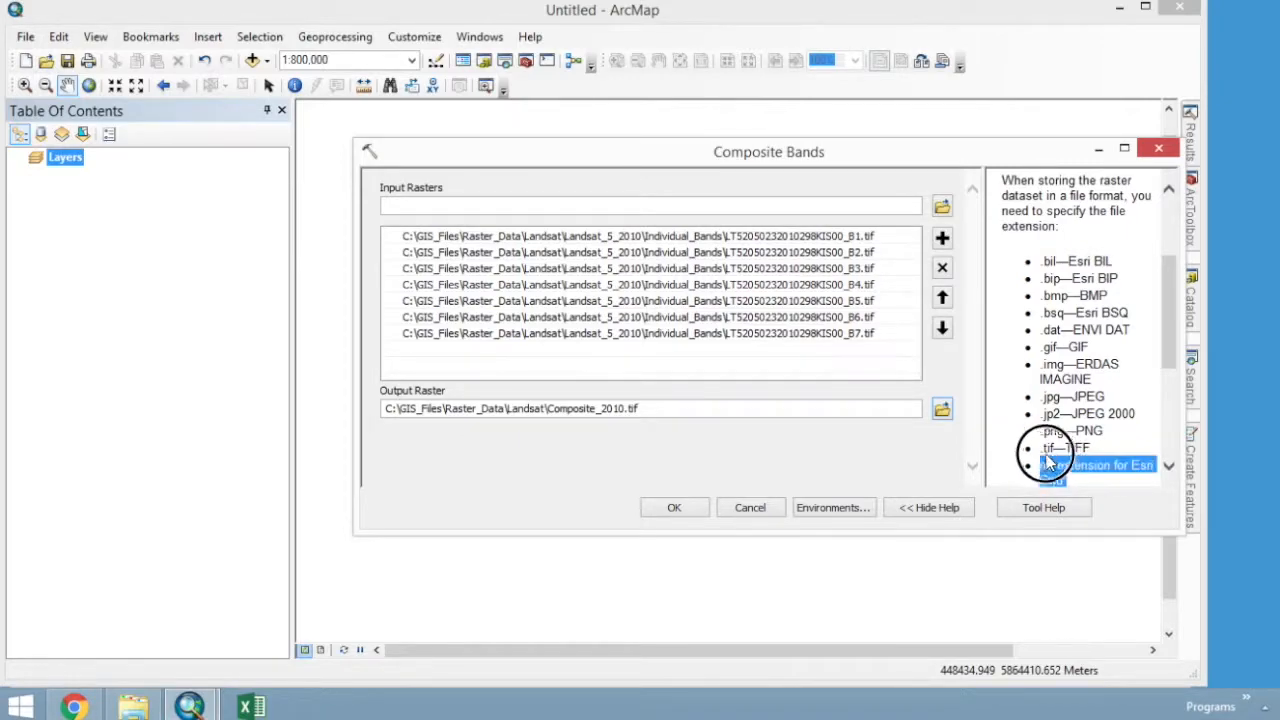
pyautogui.click(680, 512)
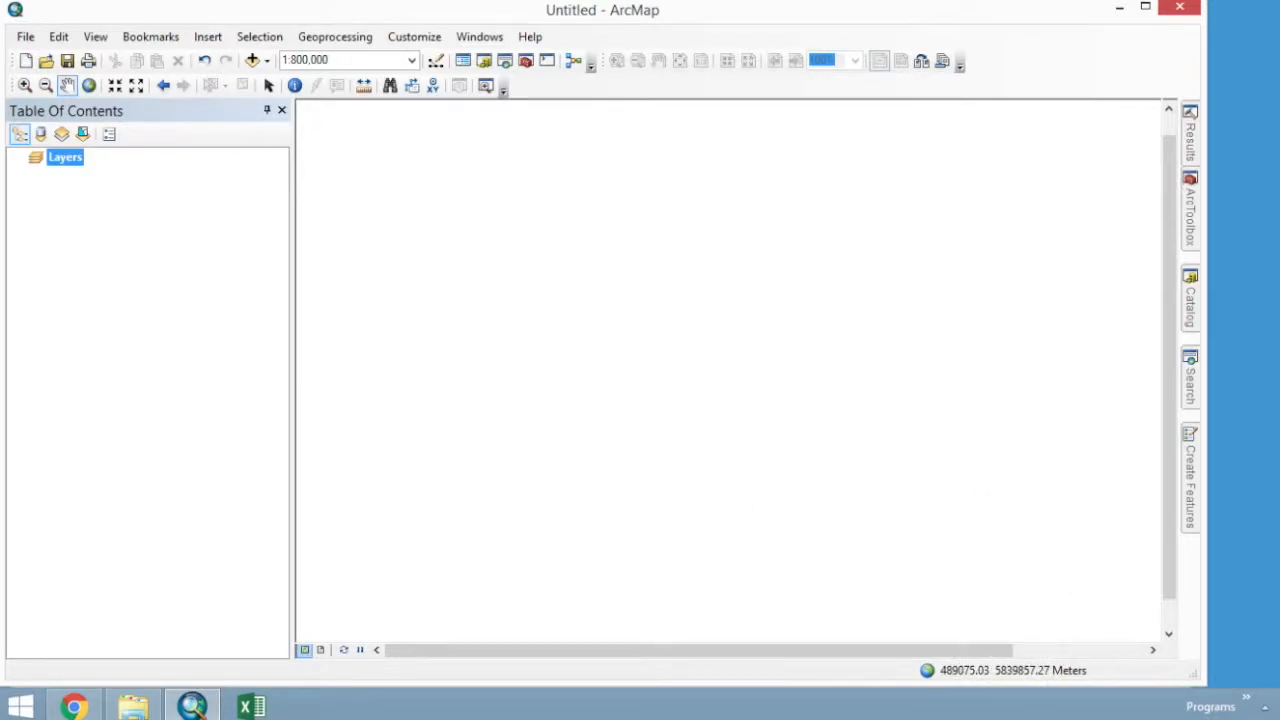
# - Switch to the USGS spectral bands page in Safari and find the Landsat 4-5 Thematic Mapper band table
pyautogui.hotkey('alt', 'Tab')
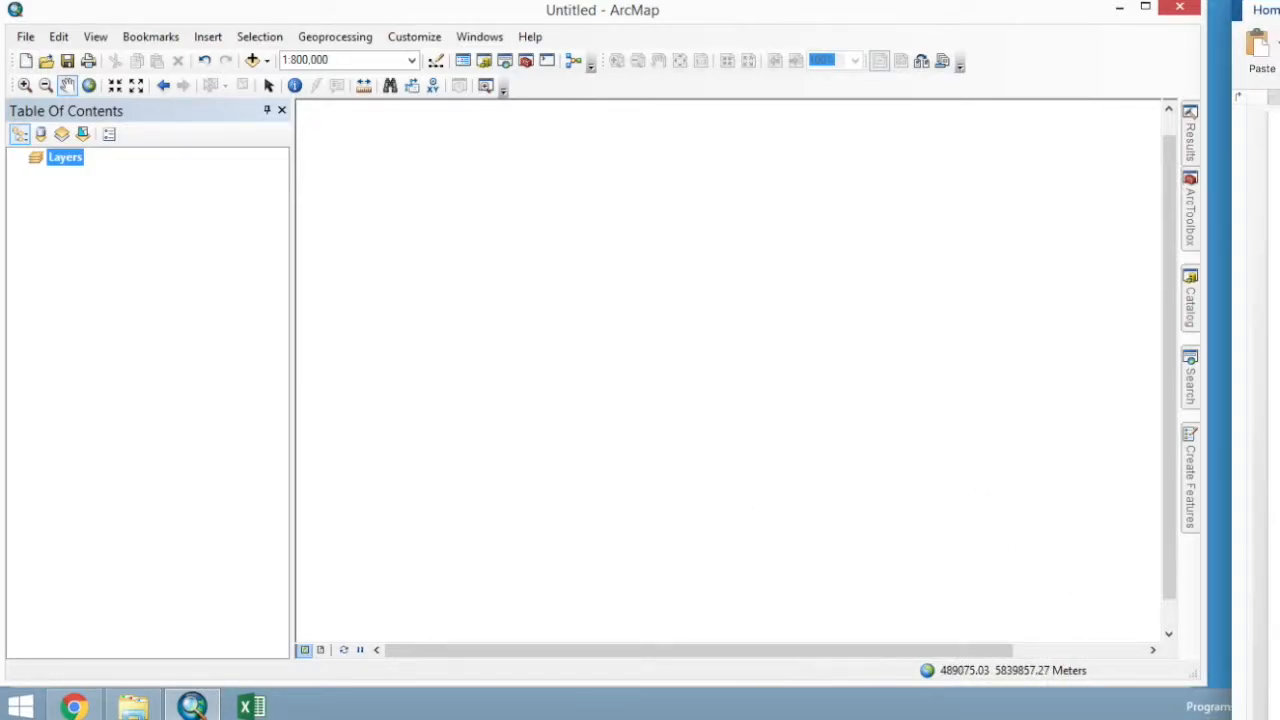
pyautogui.press('super+Tab')
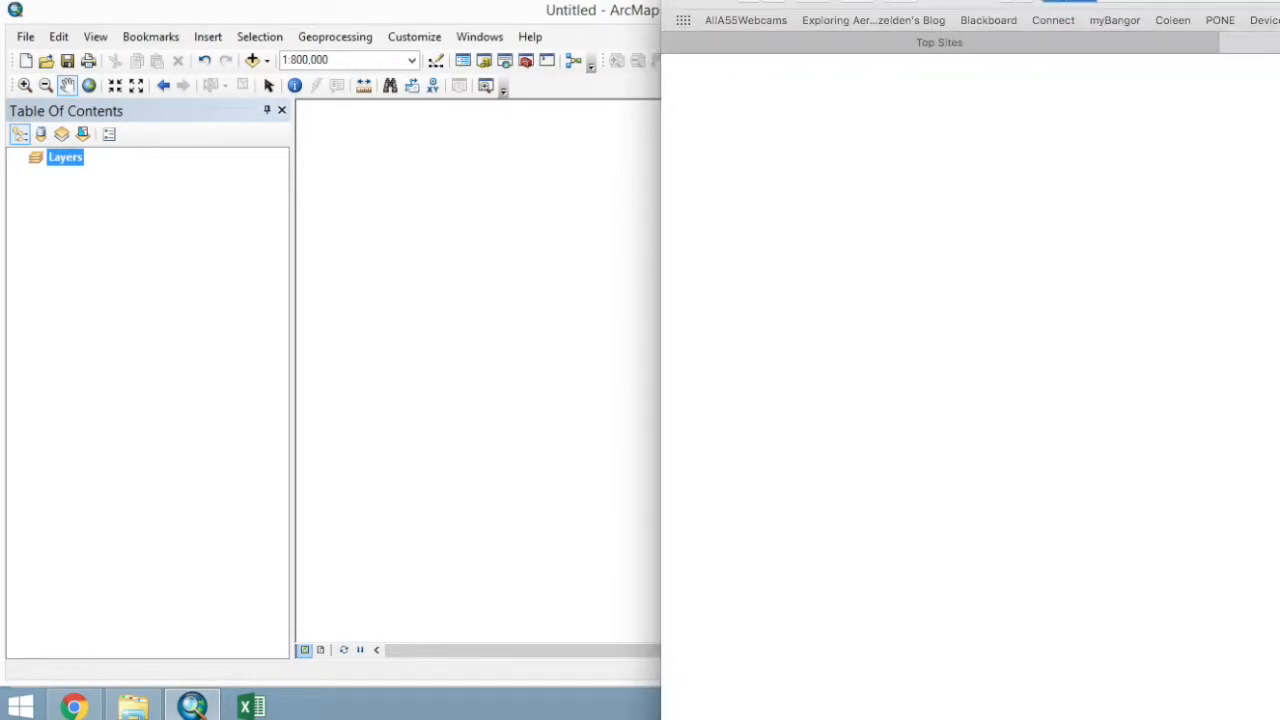
pyautogui.moveTo(1279, 0); pyautogui.dragTo(1252, 361)
pyautogui.moveTo(902, 391); pyautogui.dragTo(455, 72)
pyautogui.scroll(-5, 688, 332)
pyautogui.scroll(-10, 688, 332)
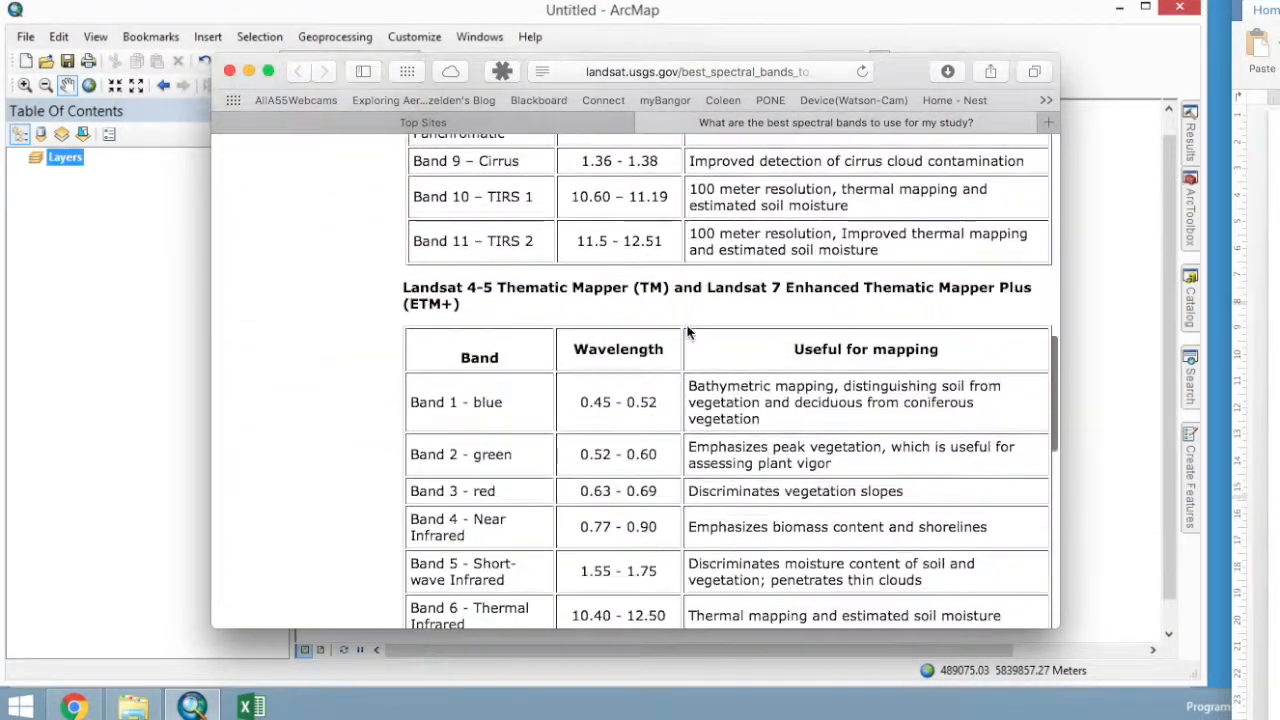
pyautogui.scroll(1, 686, 334)
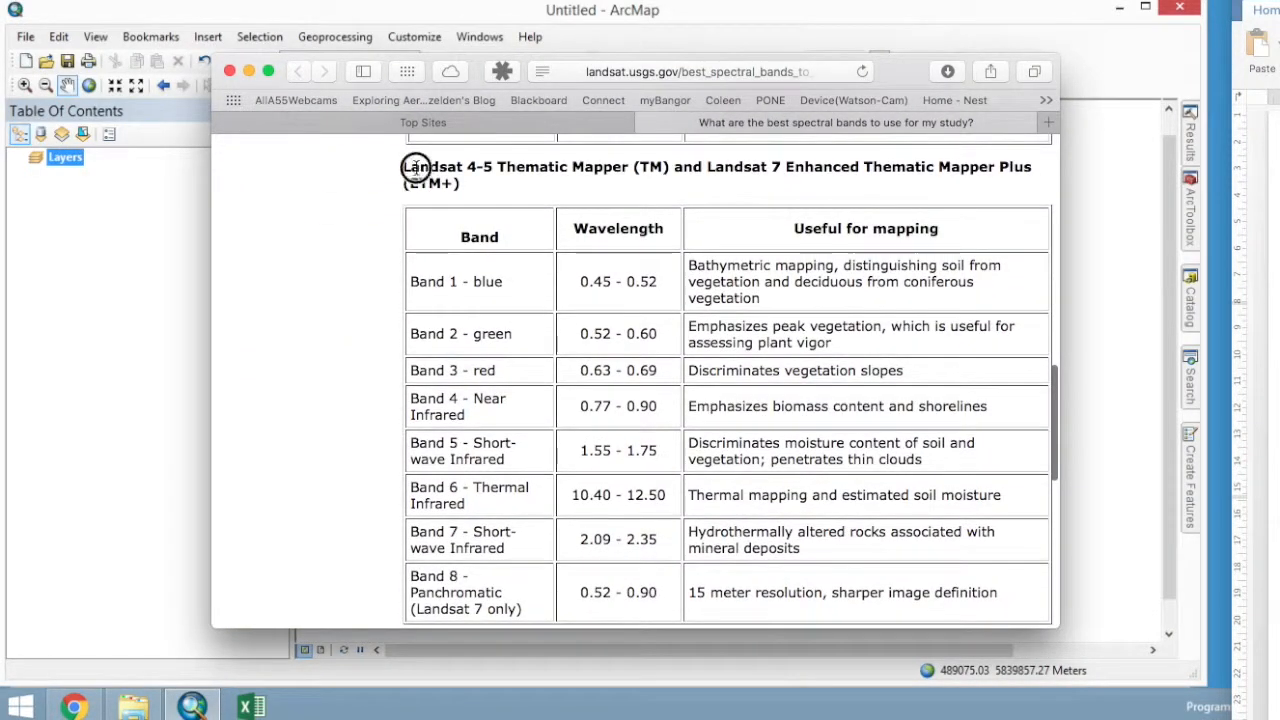
pyautogui.moveTo(400, 163); pyautogui.dragTo(686, 191)
pyautogui.scroll(-1, 693, 194)
pyautogui.scroll(-1, 693, 194)
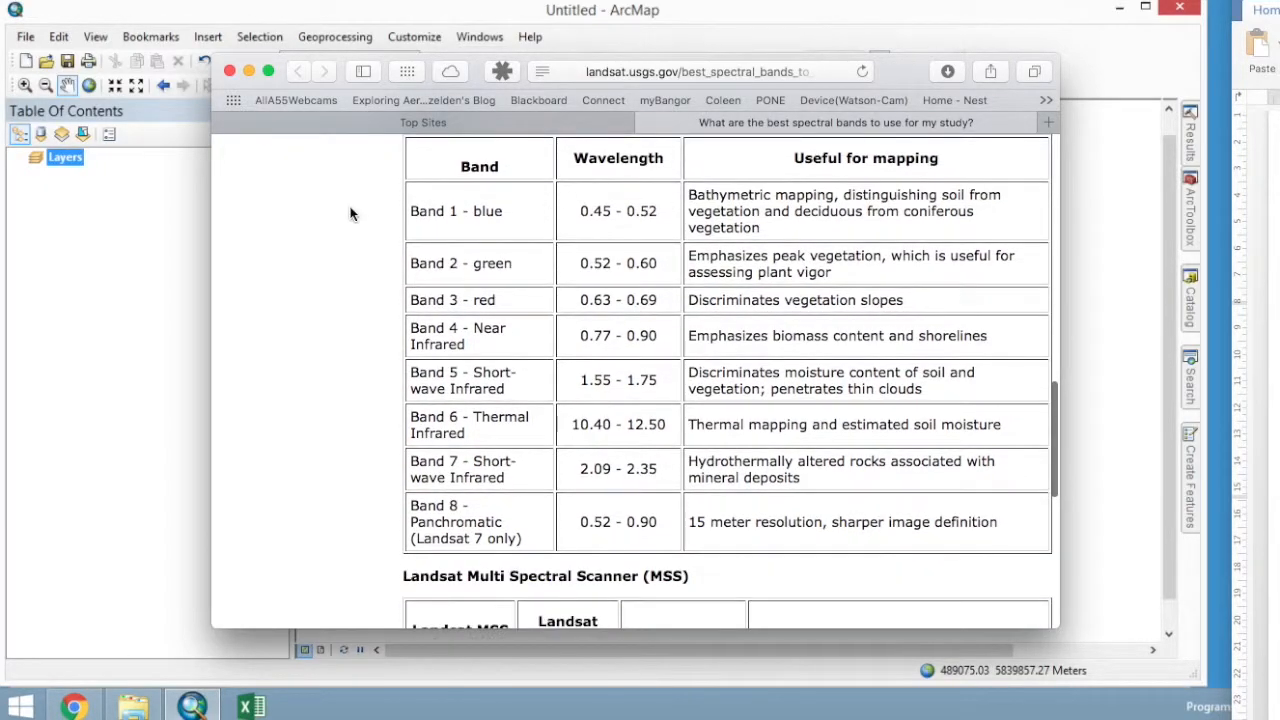
# - Highlight Bands 1 to 7 in the Landsat 4-5 table and compare them with the RGB band assignments of Composite_2010.tif in ArcMap
pyautogui.moveTo(428, 211); pyautogui.dragTo(870, 490)
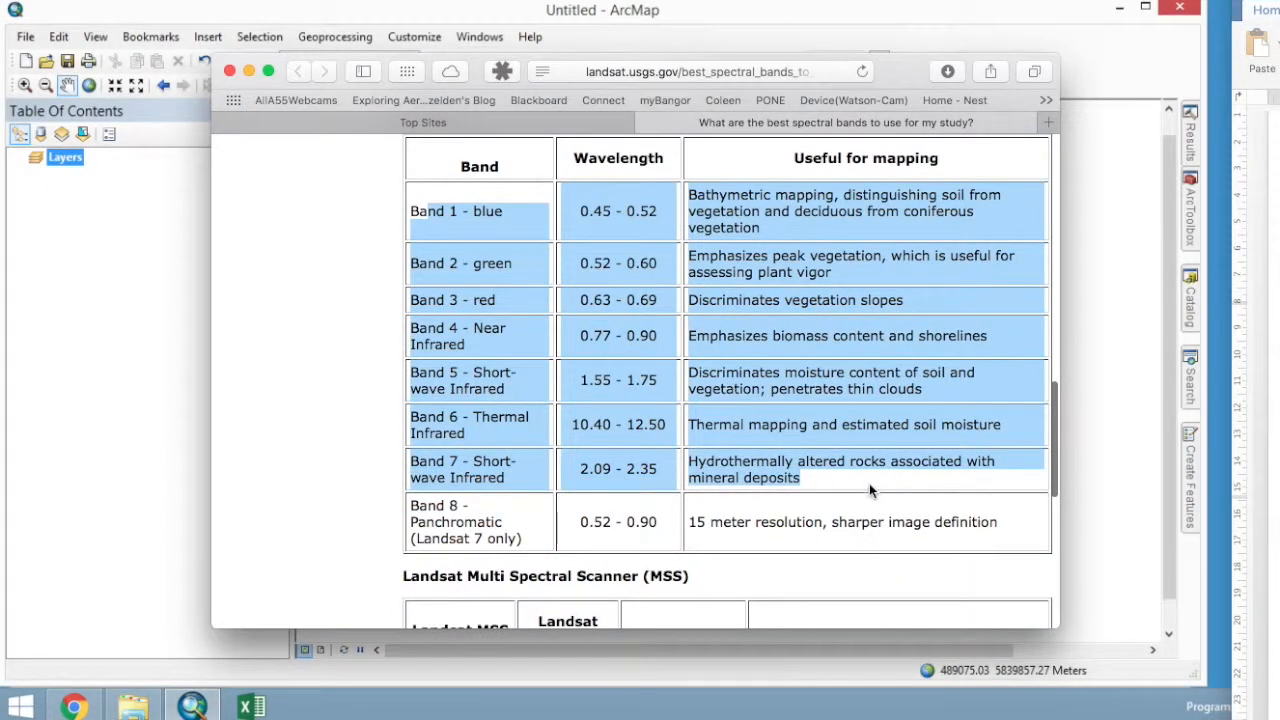
pyautogui.scroll(1, 860, 480)
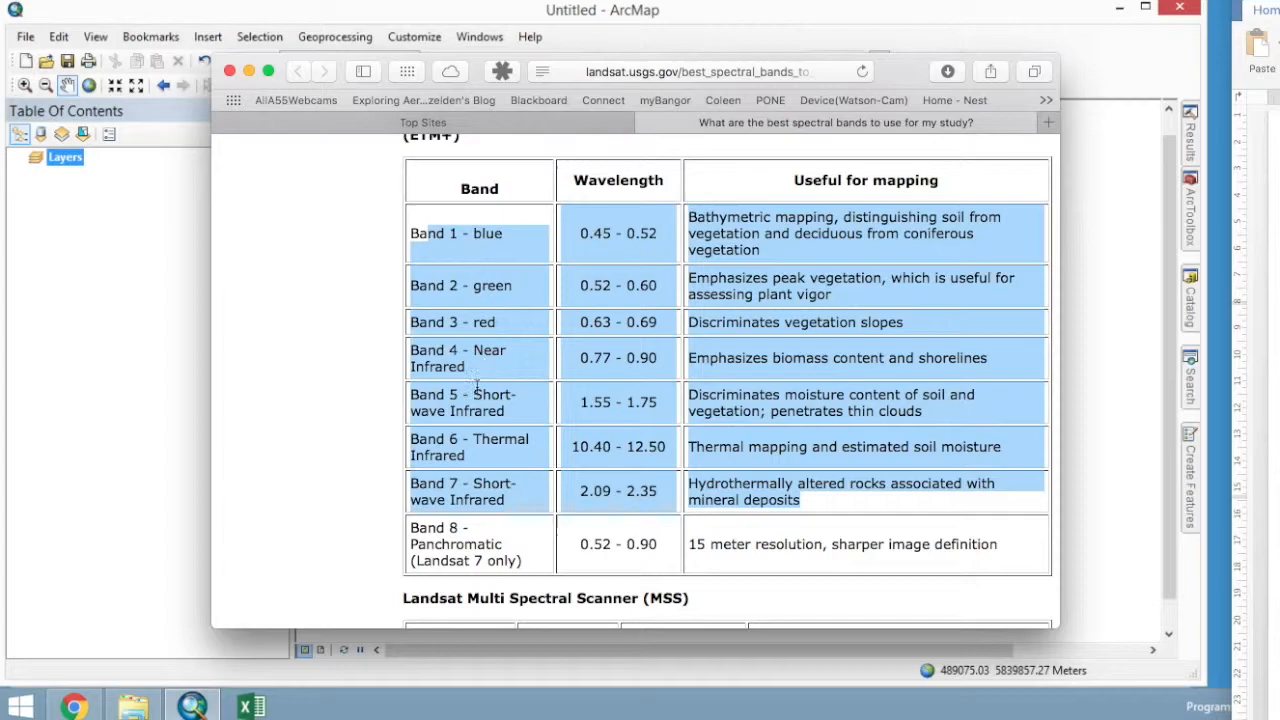
pyautogui.scroll(-1, 452, 400)
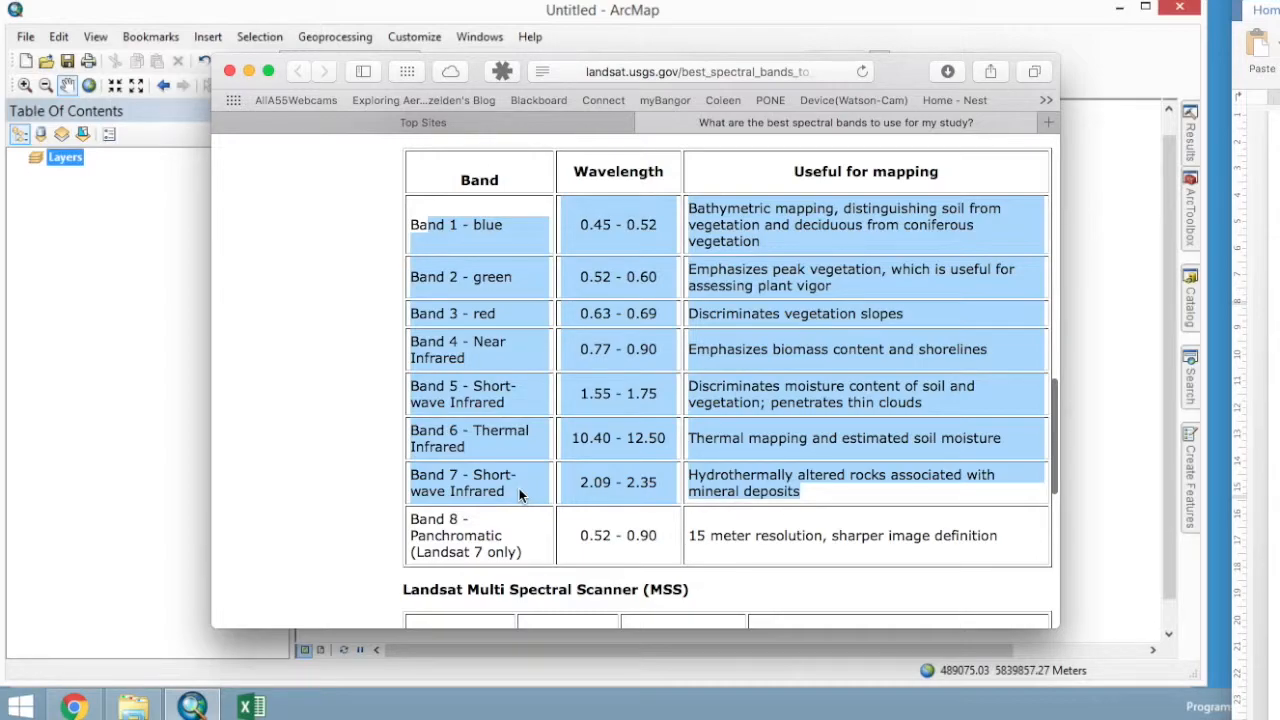
pyautogui.moveTo(871, 474); pyautogui.dragTo(910, 488)
pyautogui.click(476, 245)
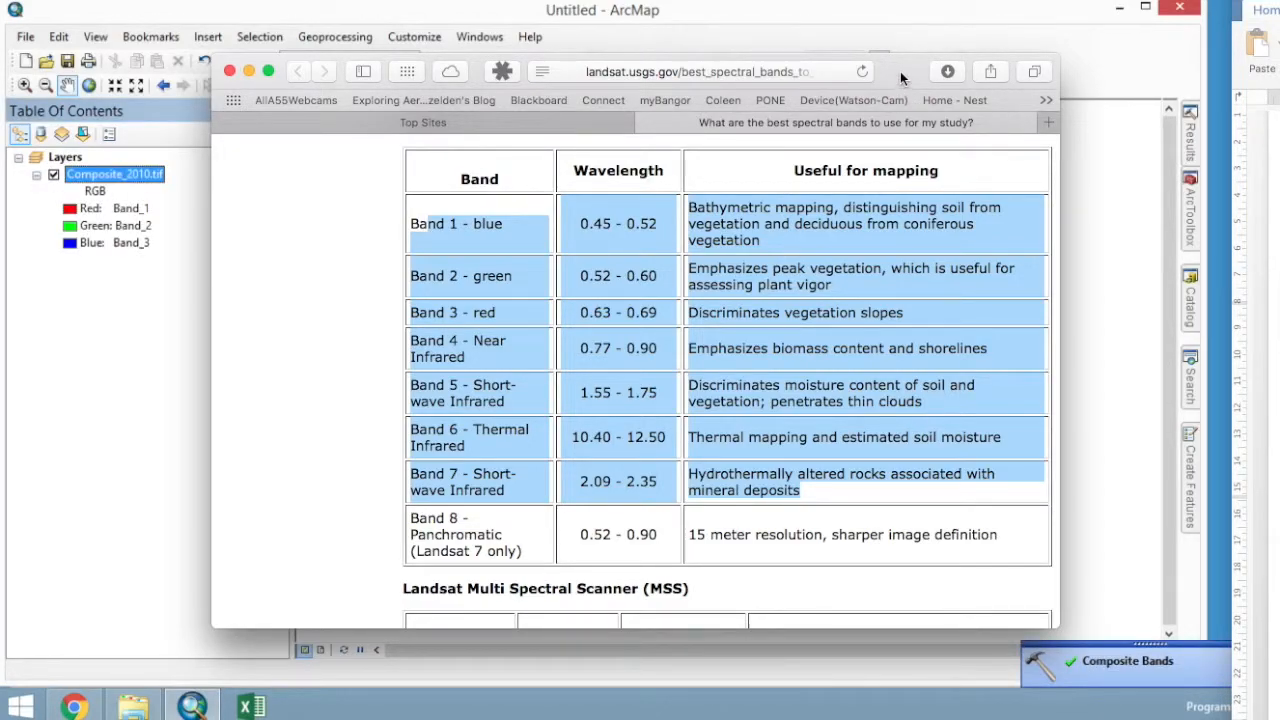
pyautogui.moveTo(903, 67); pyautogui.dragTo(1279, 440)
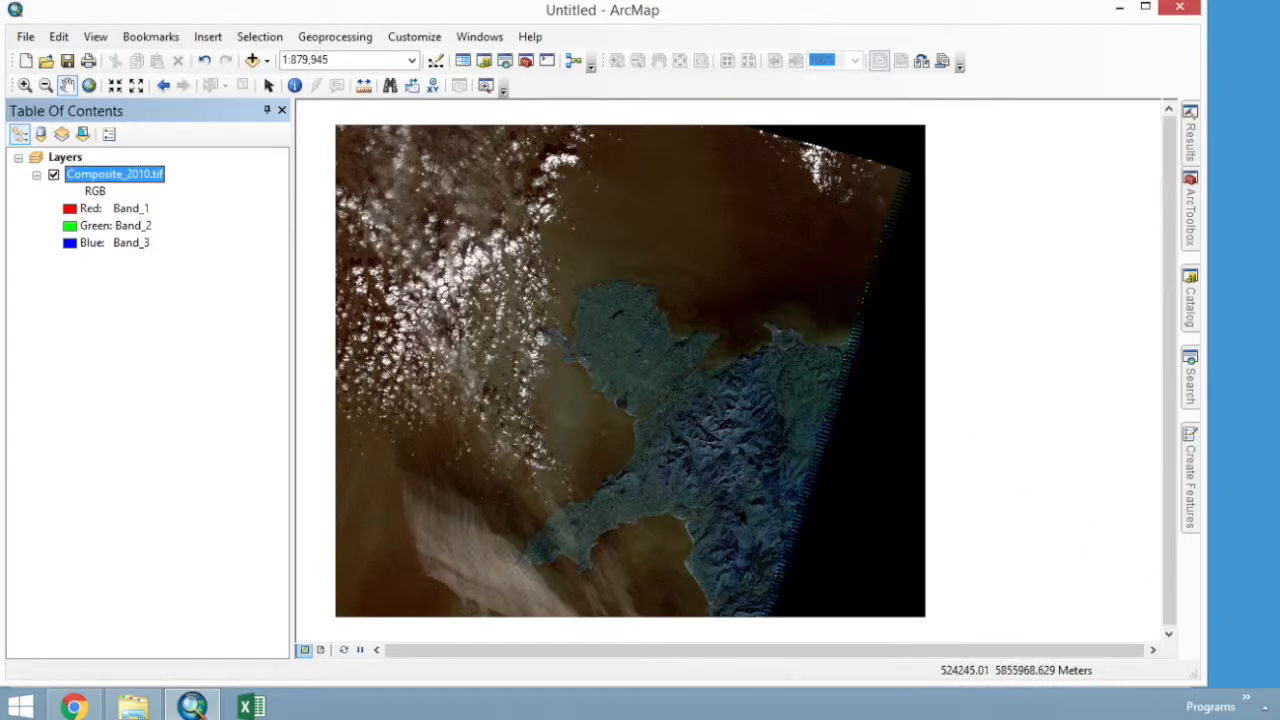
pyautogui.moveTo(1279, 320); pyautogui.dragTo(994, 87)
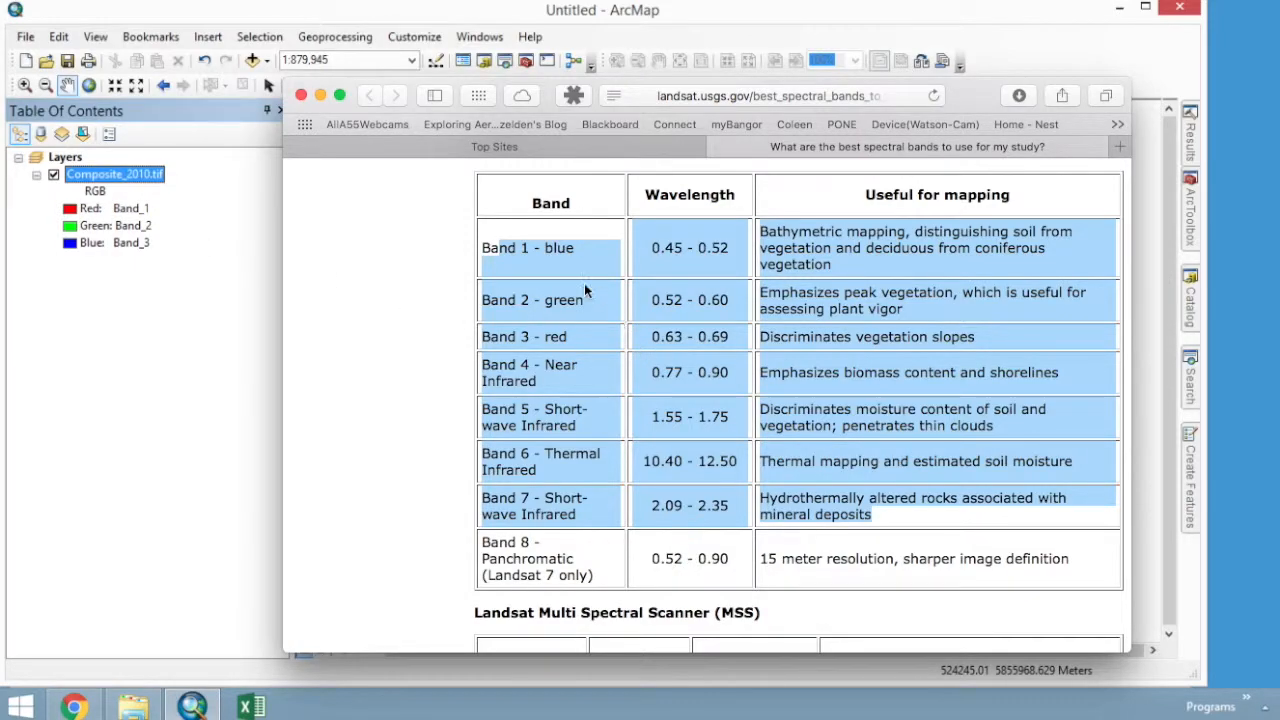
pyautogui.moveTo(984, 99); pyautogui.dragTo(1279, 191)
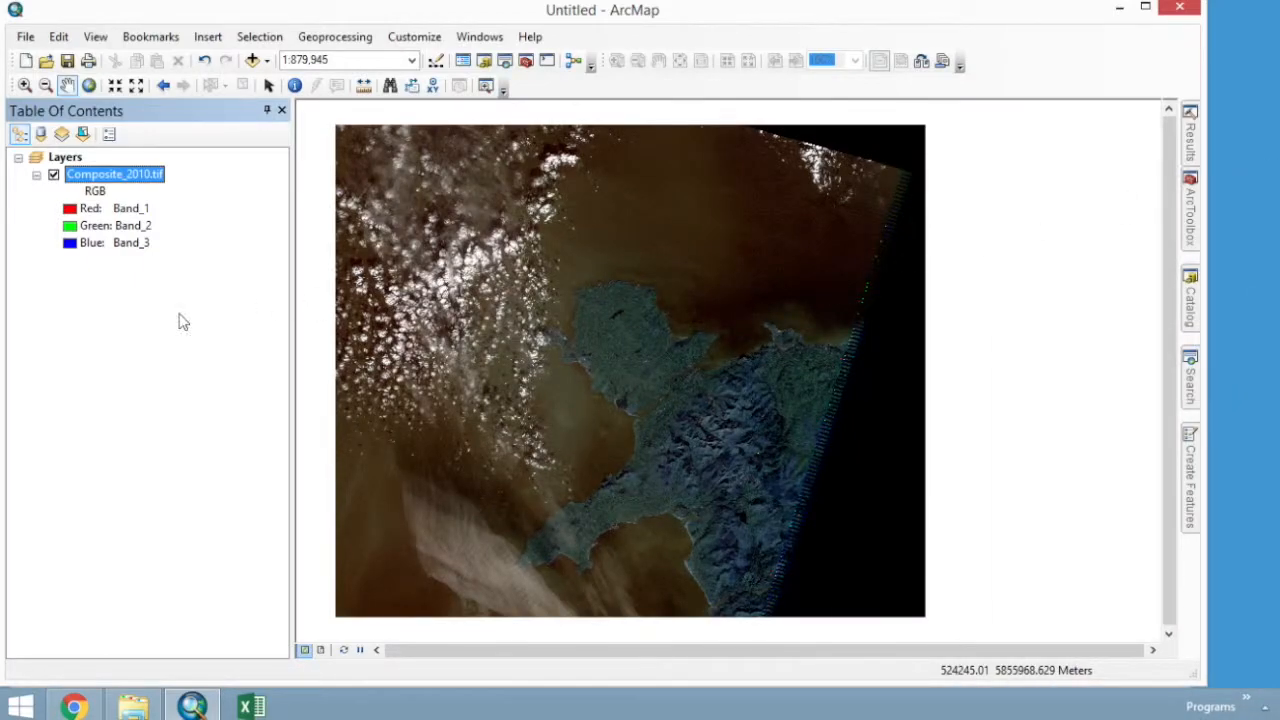
# - Set the RGB composite symbology of Composite_2010.tif to Band_3 for red and Band_1 for blue
pyautogui.rightClick(106, 174)
pyautogui.click(163, 450)
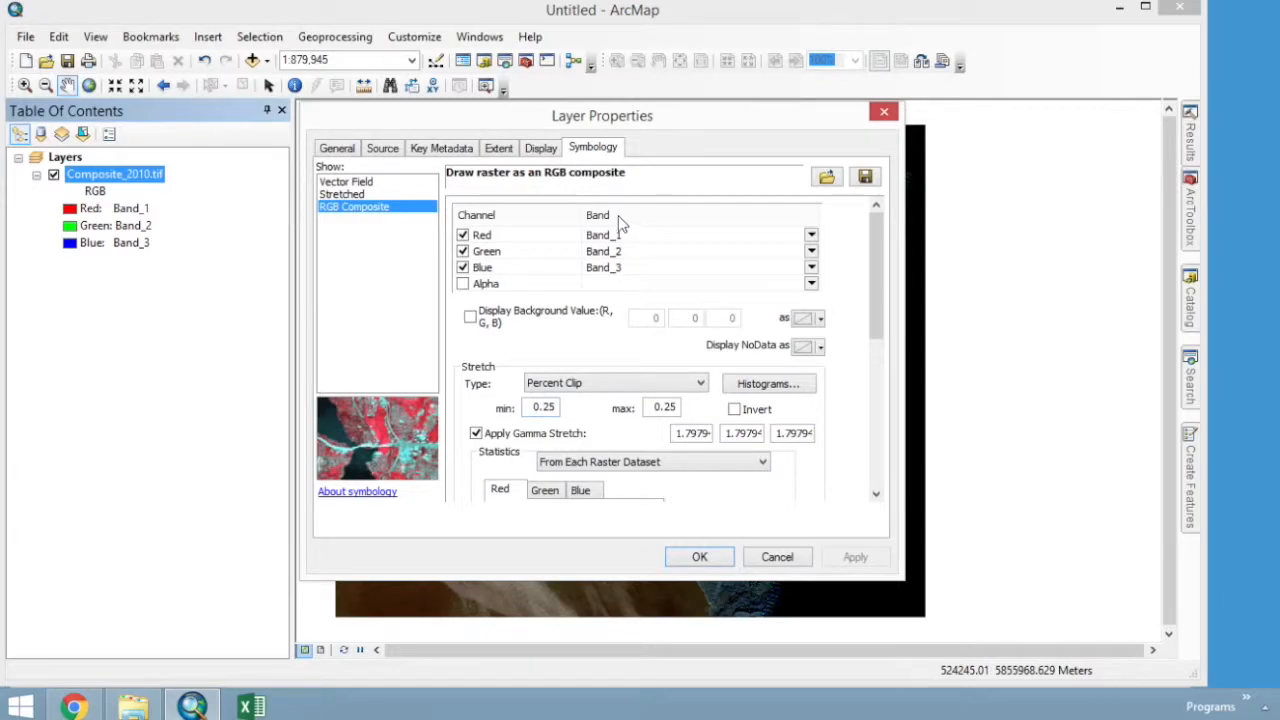
pyautogui.click(811, 236)
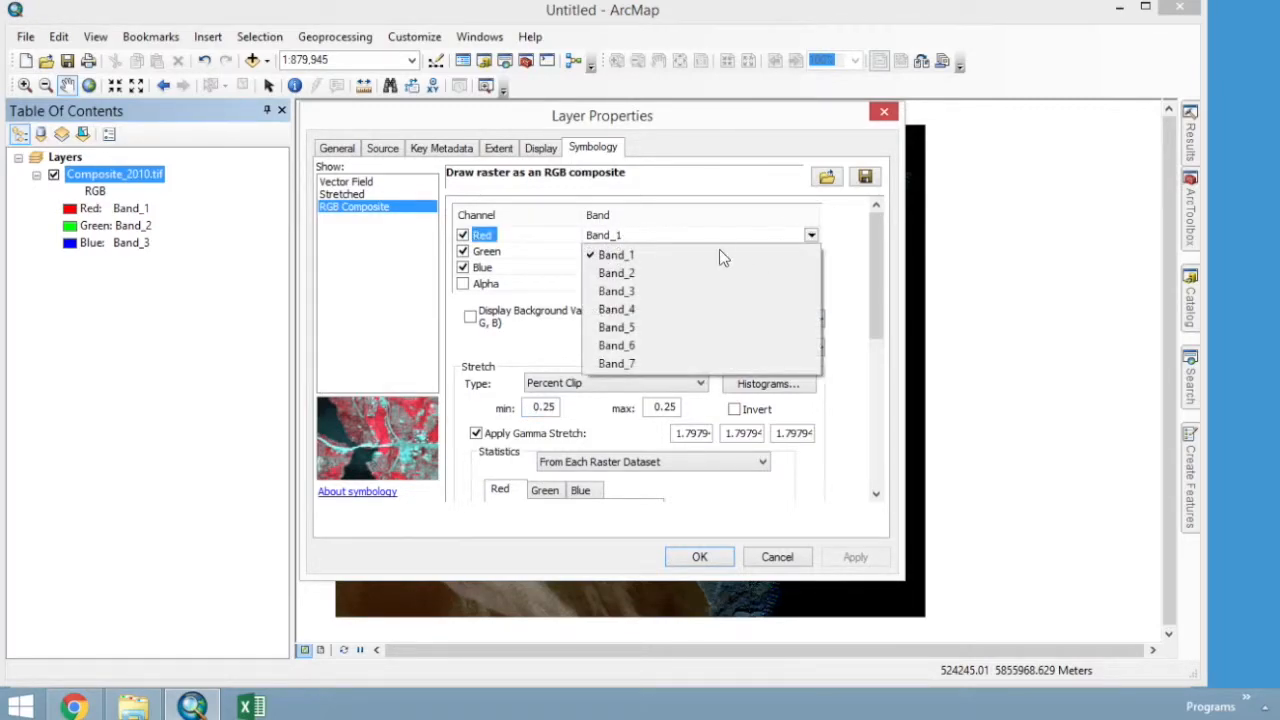
pyautogui.click(652, 291)
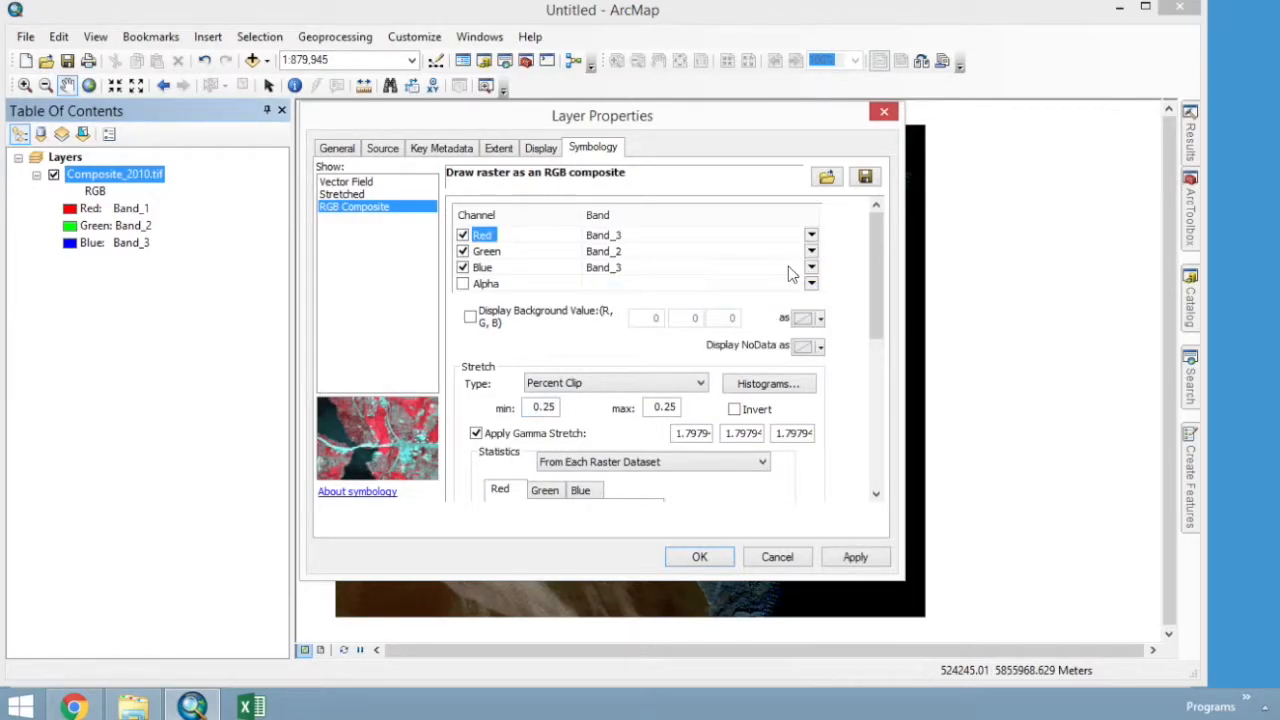
pyautogui.click(811, 268)
pyautogui.click(680, 290)
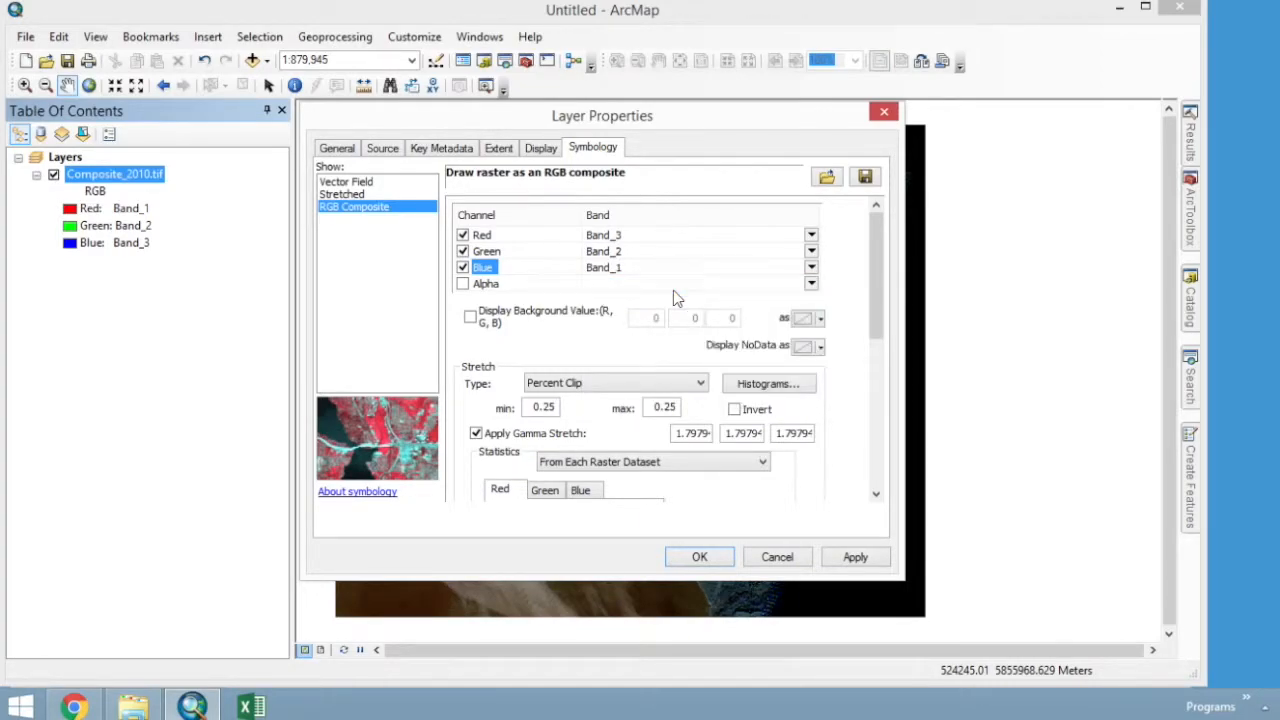
pyautogui.click(697, 557)
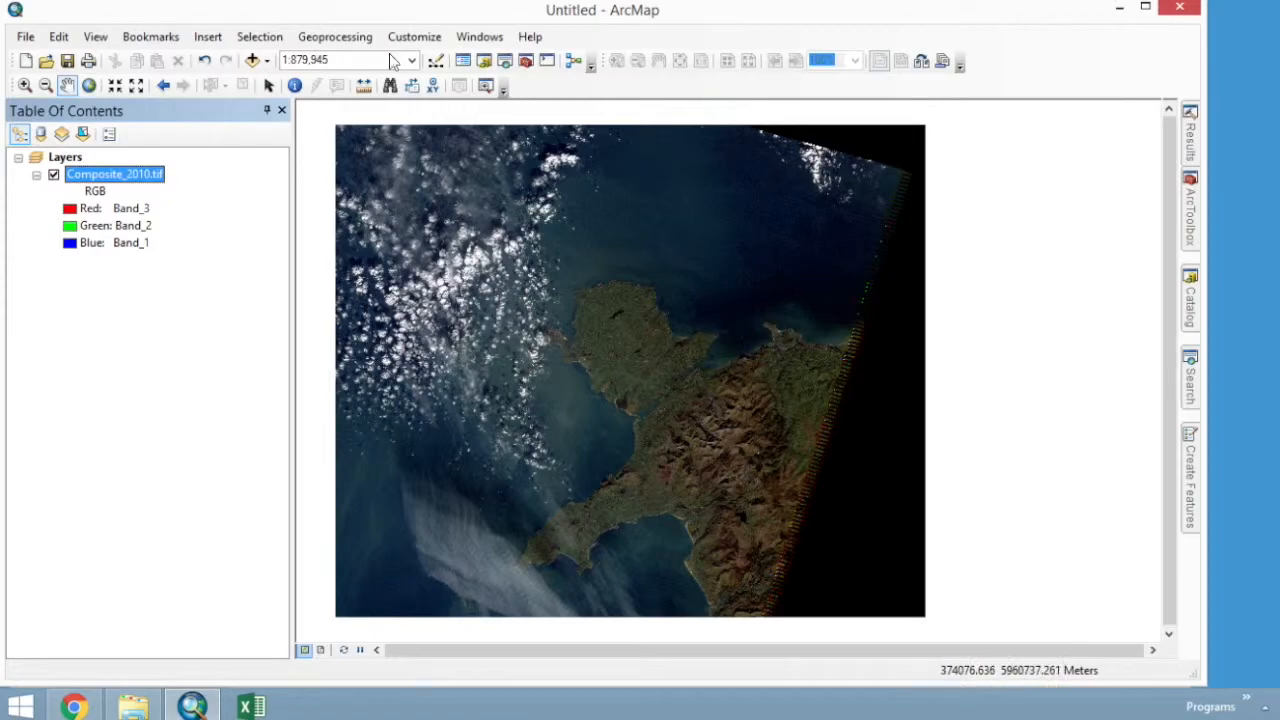
# - Inspect the natural-colour image around the island and assign Band_4 to the red channel of Composite_2010.tif
pyautogui.click(24, 84)
pyautogui.moveTo(571, 256); pyautogui.dragTo(735, 410)
pyautogui.scroll(3, 729, 366)
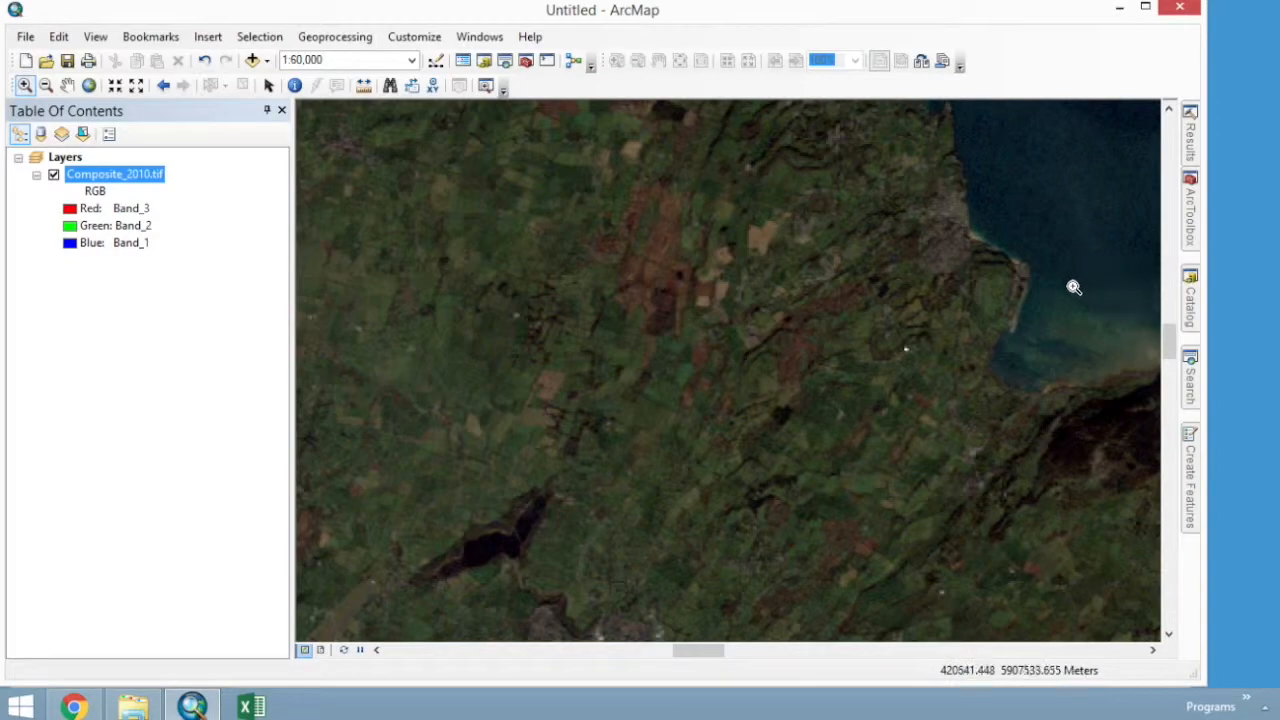
pyautogui.scroll(5, 629, 497)
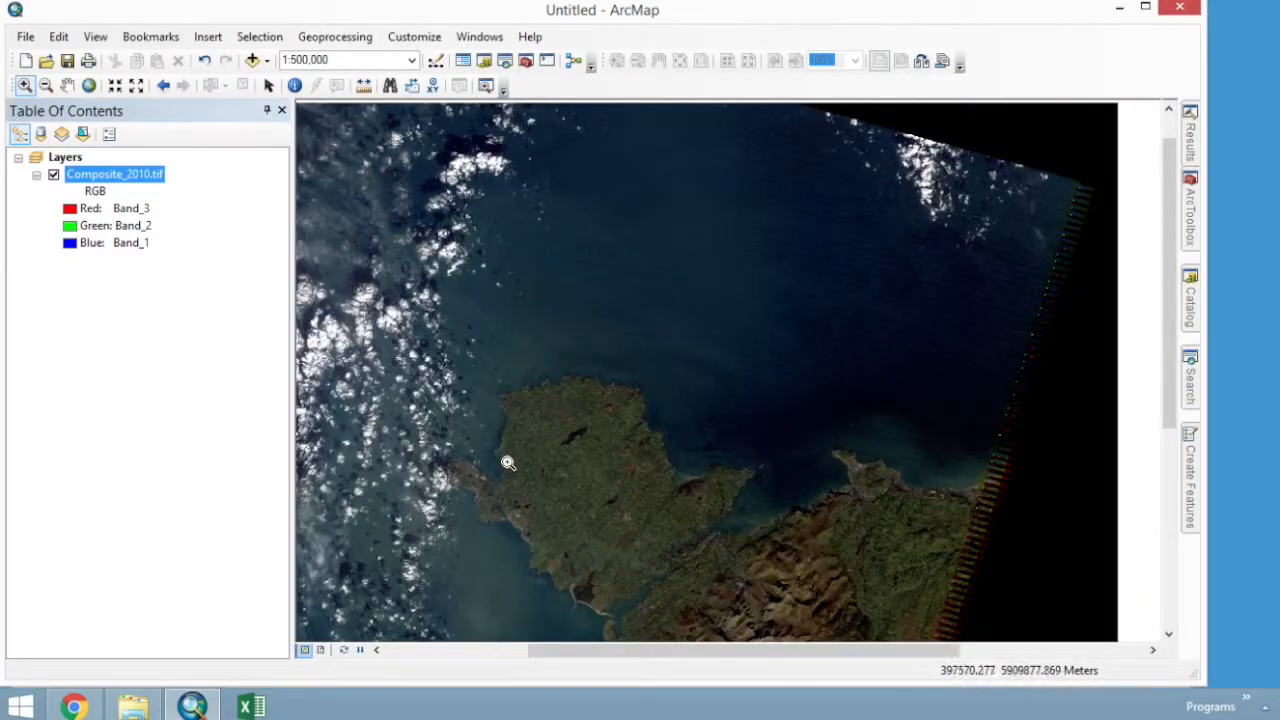
pyautogui.click(67, 85)
pyautogui.moveTo(650, 520); pyautogui.dragTo(743, 421)
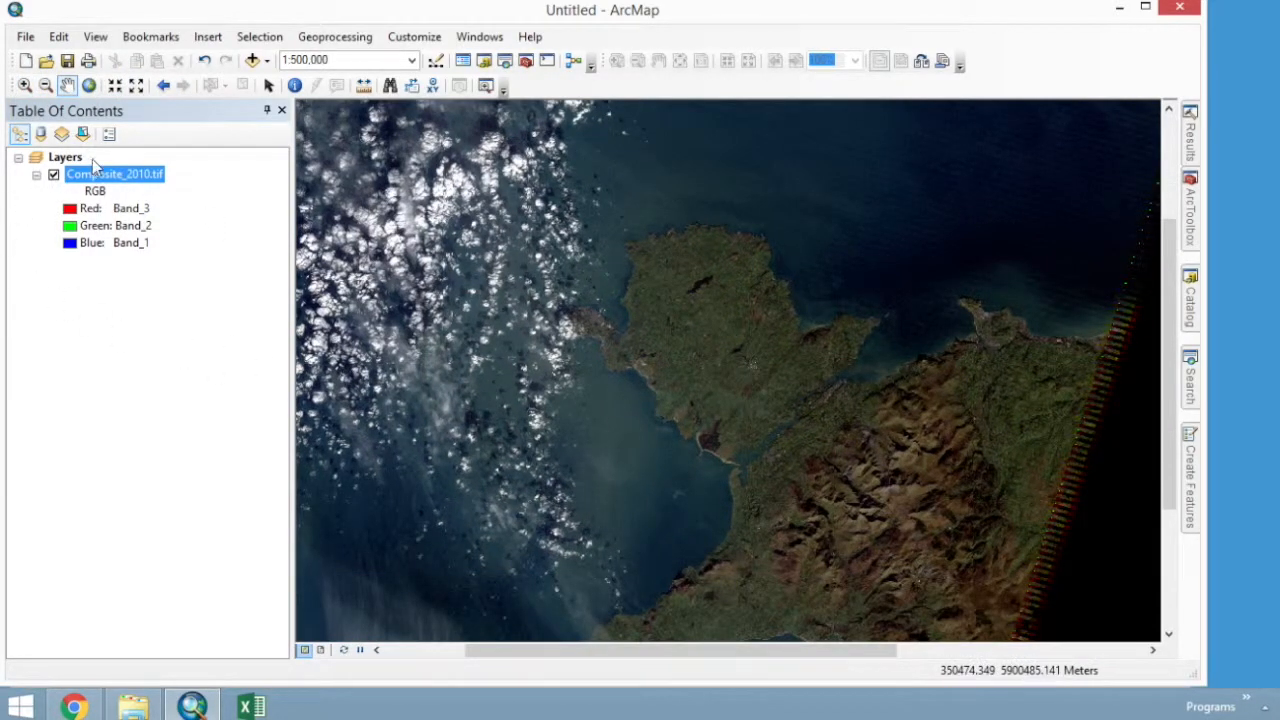
pyautogui.rightClick(117, 177)
pyautogui.click(234, 457)
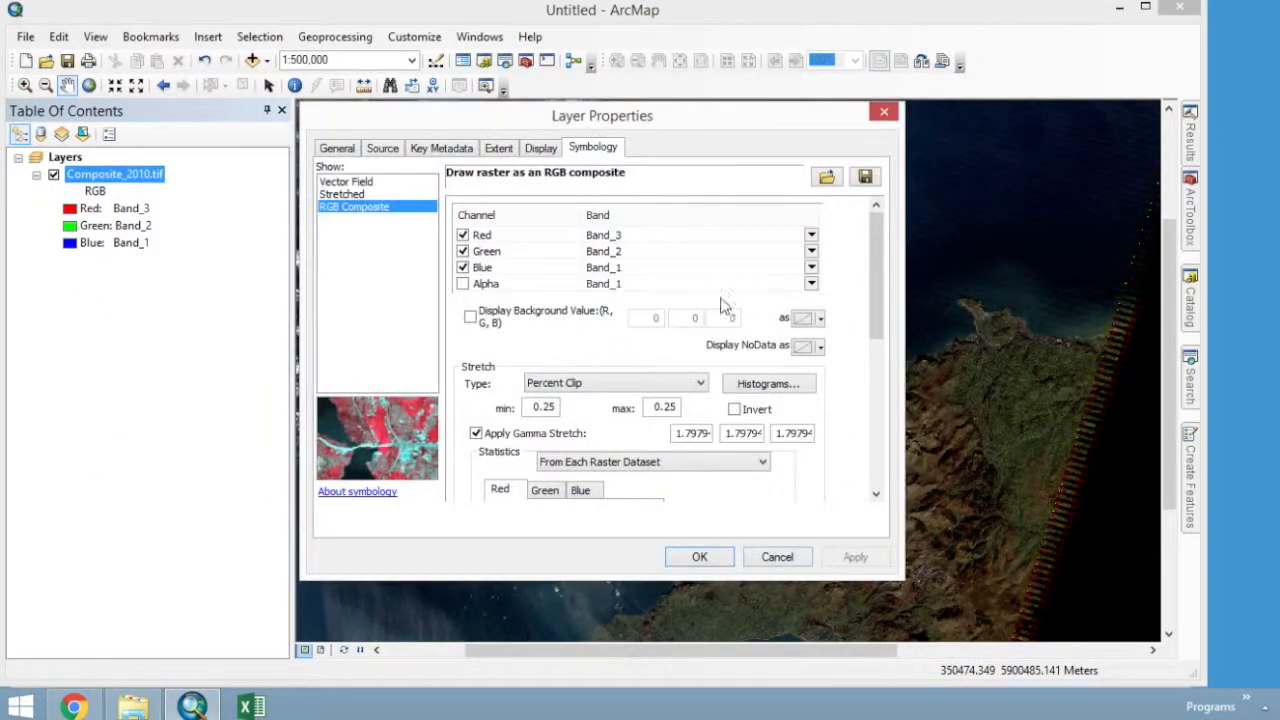
pyautogui.click(811, 236)
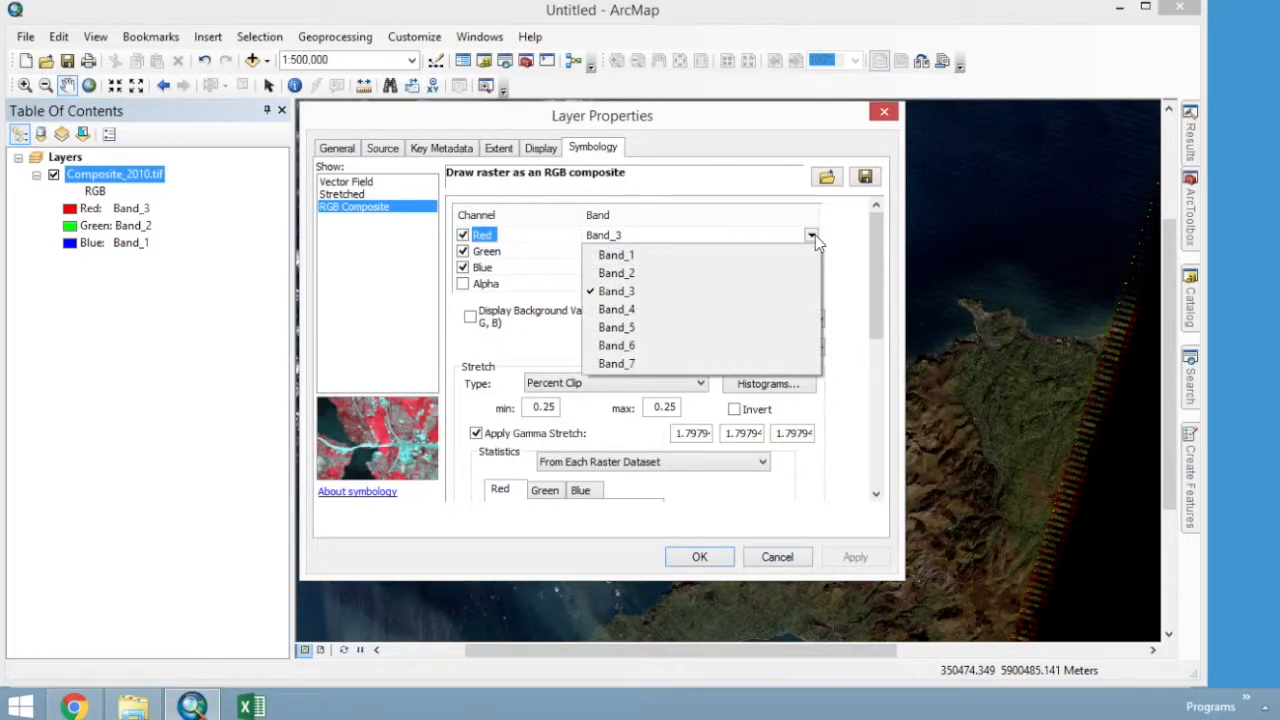
pyautogui.click(673, 310)
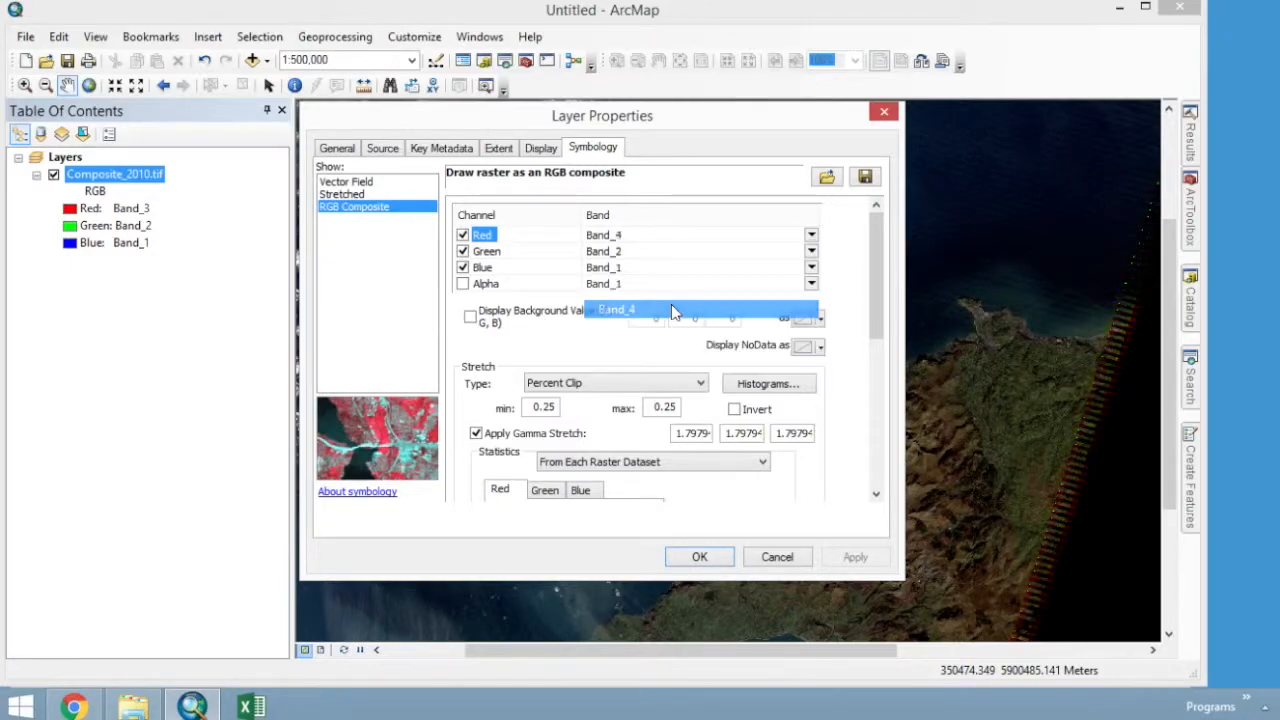
pyautogui.click(700, 557)
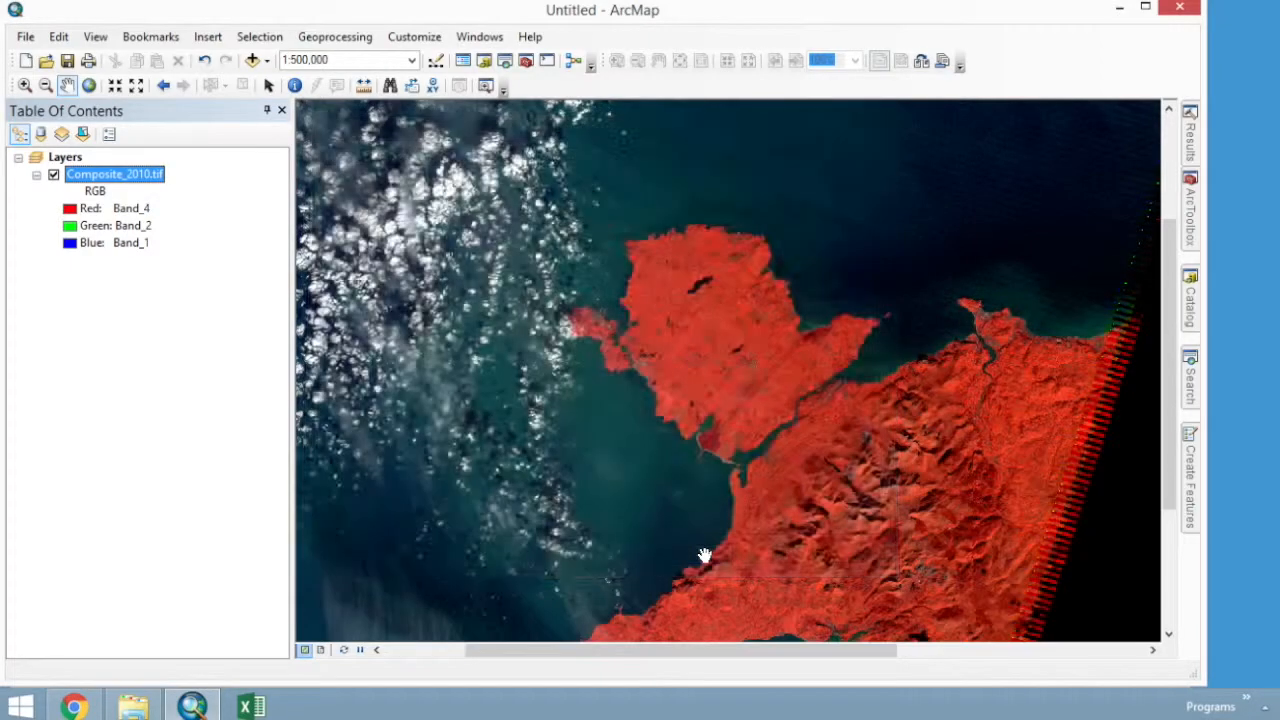
# - Assign Band_6 to the red channel of Composite_2010.tif and inspect the island's coast and the strait
pyautogui.scroll(1, 838, 430)
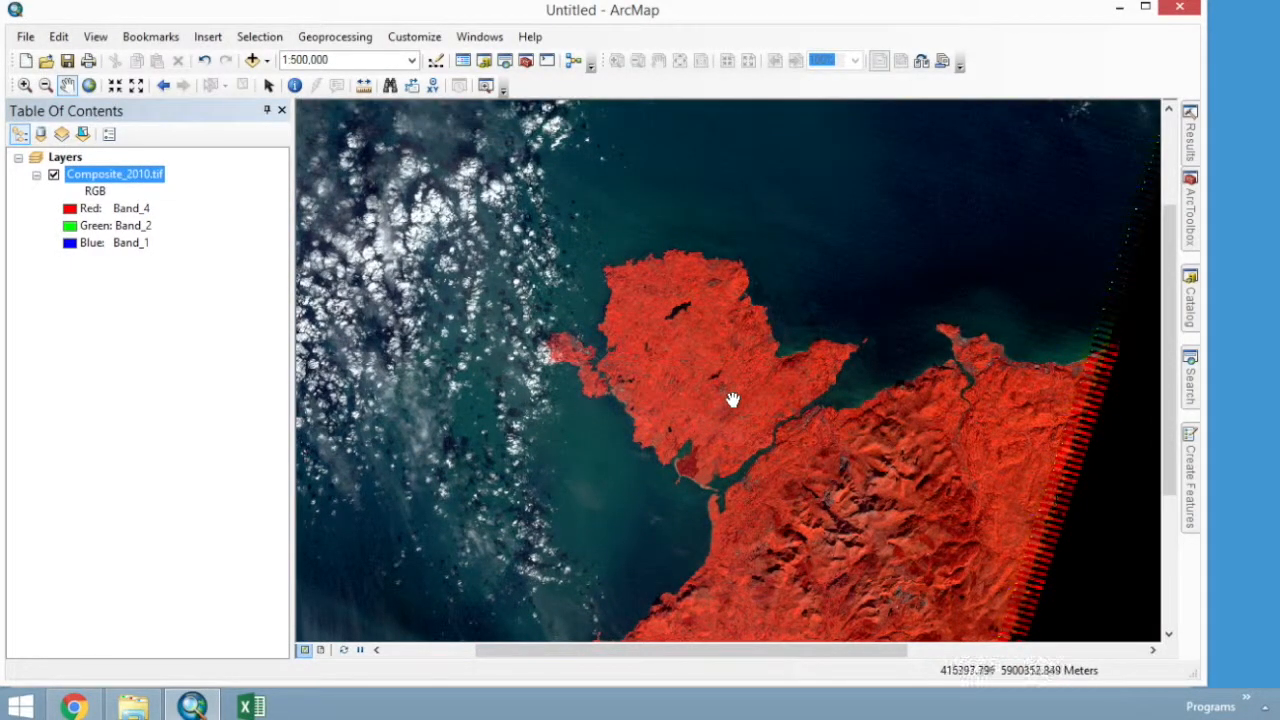
pyautogui.click(25, 85)
pyautogui.moveTo(564, 215); pyautogui.dragTo(924, 543)
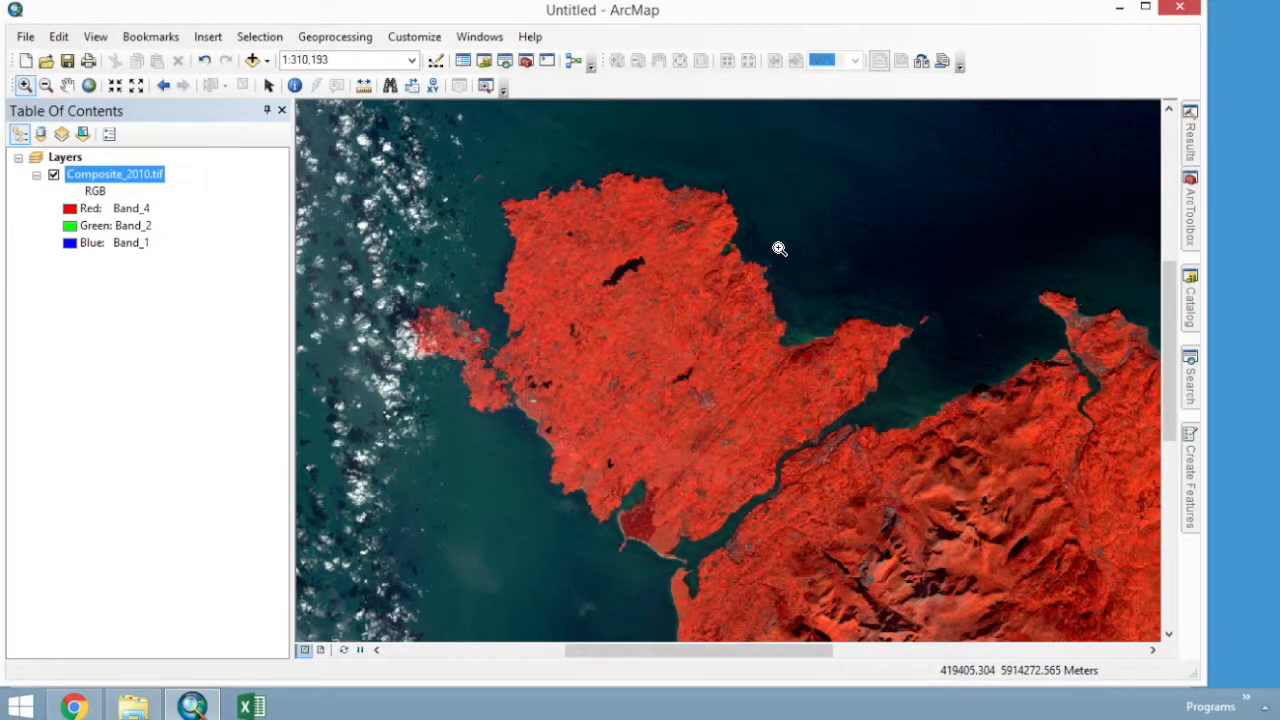
pyautogui.moveTo(700, 288); pyautogui.dragTo(908, 463)
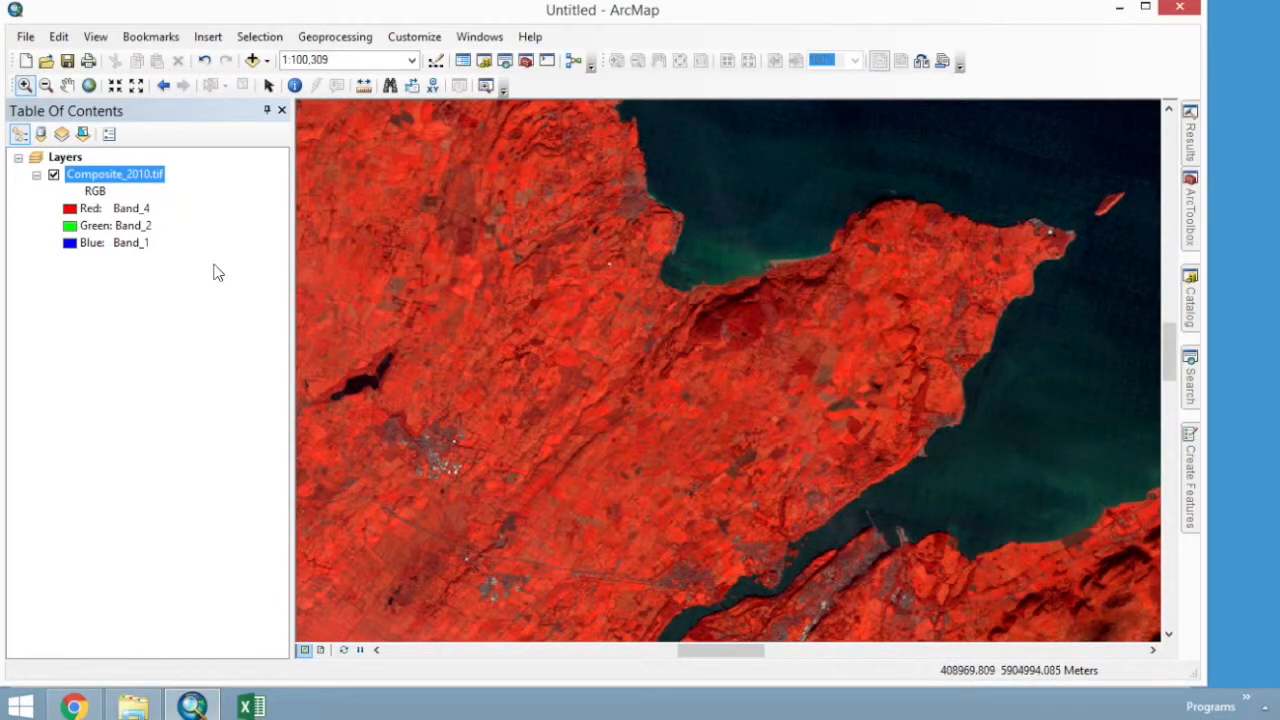
pyautogui.rightClick(100, 177)
pyautogui.click(194, 457)
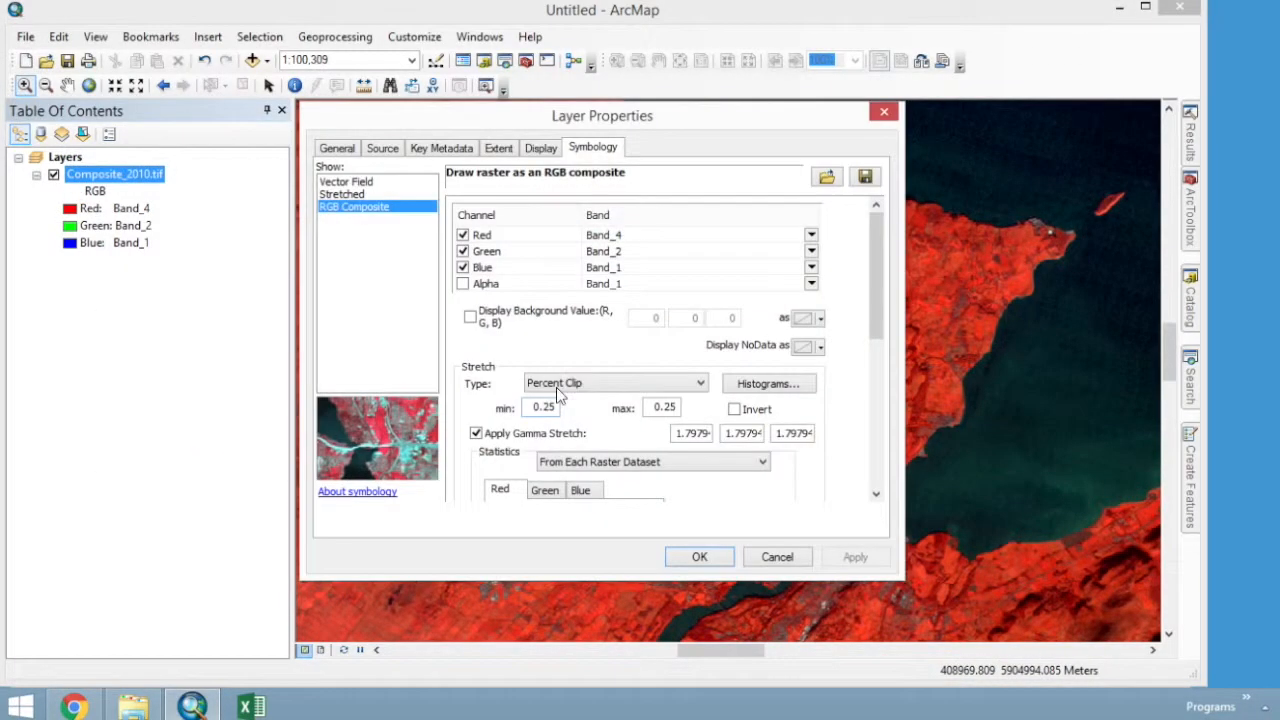
pyautogui.click(626, 238)
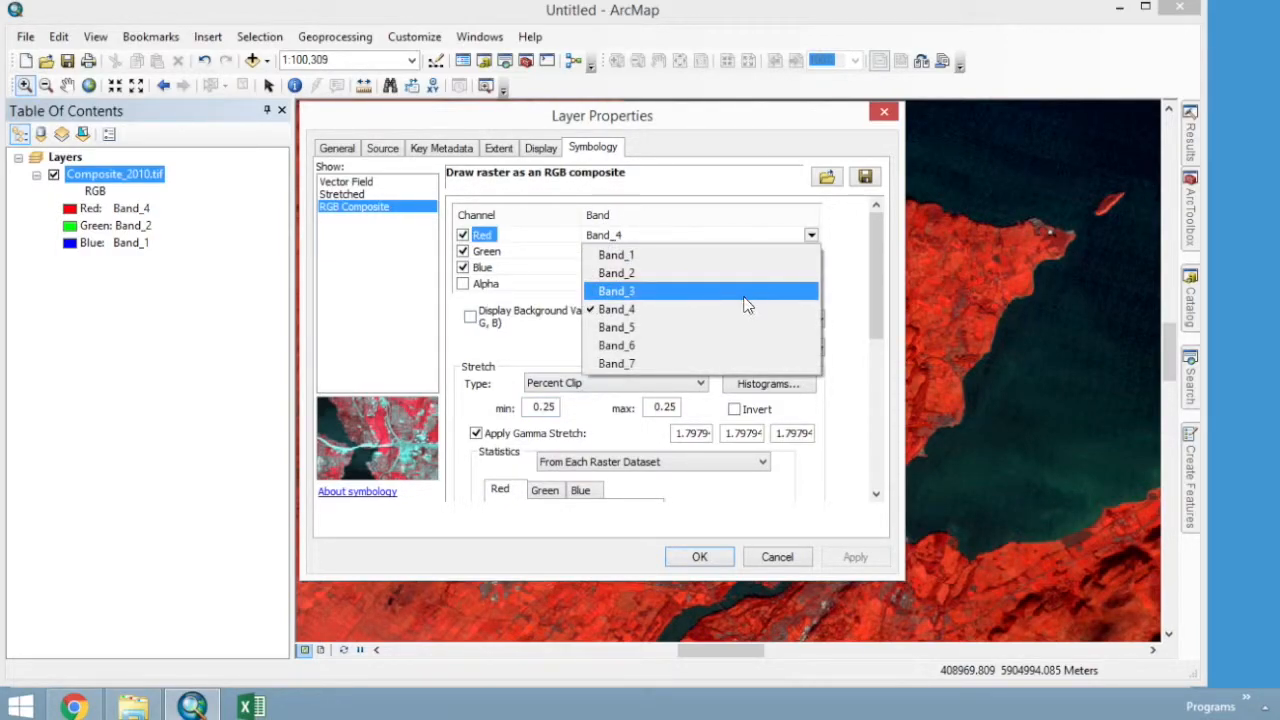
pyautogui.click(630, 345)
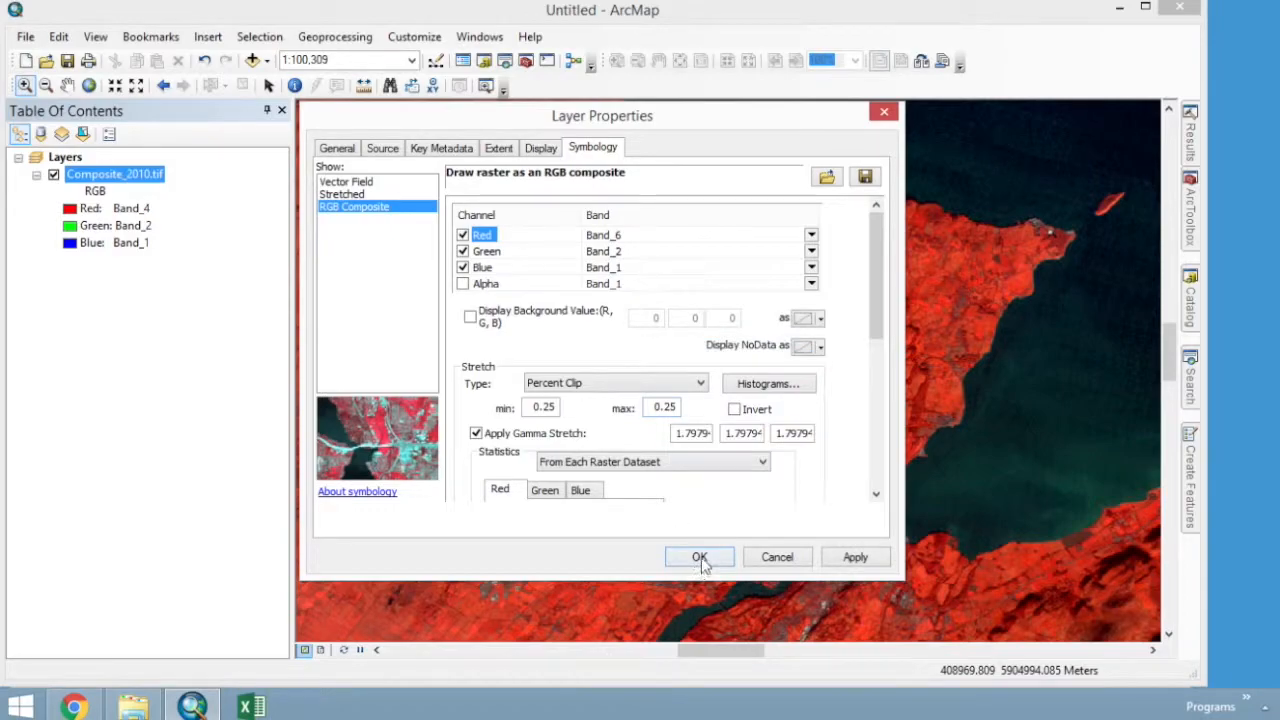
pyautogui.click(699, 557)
pyautogui.scroll(-1, 773, 531)
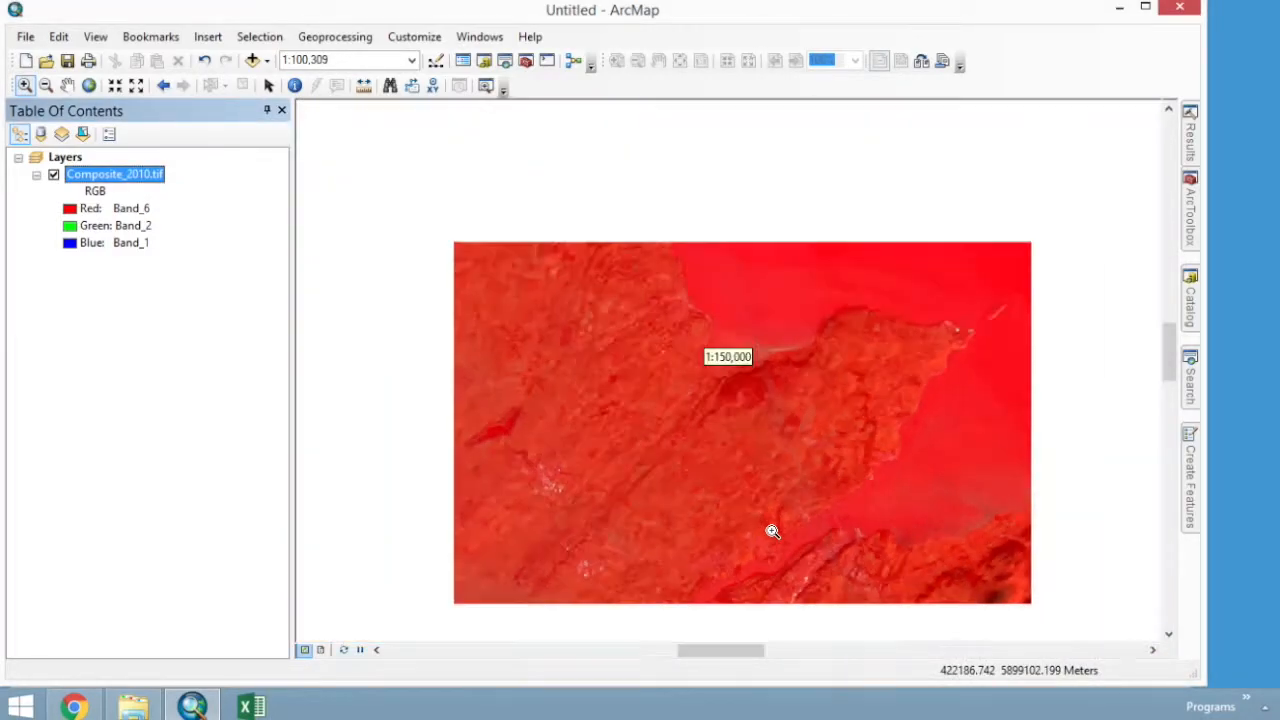
pyautogui.scroll(-1, 773, 531)
pyautogui.moveTo(685, 489); pyautogui.dragTo(777, 592)
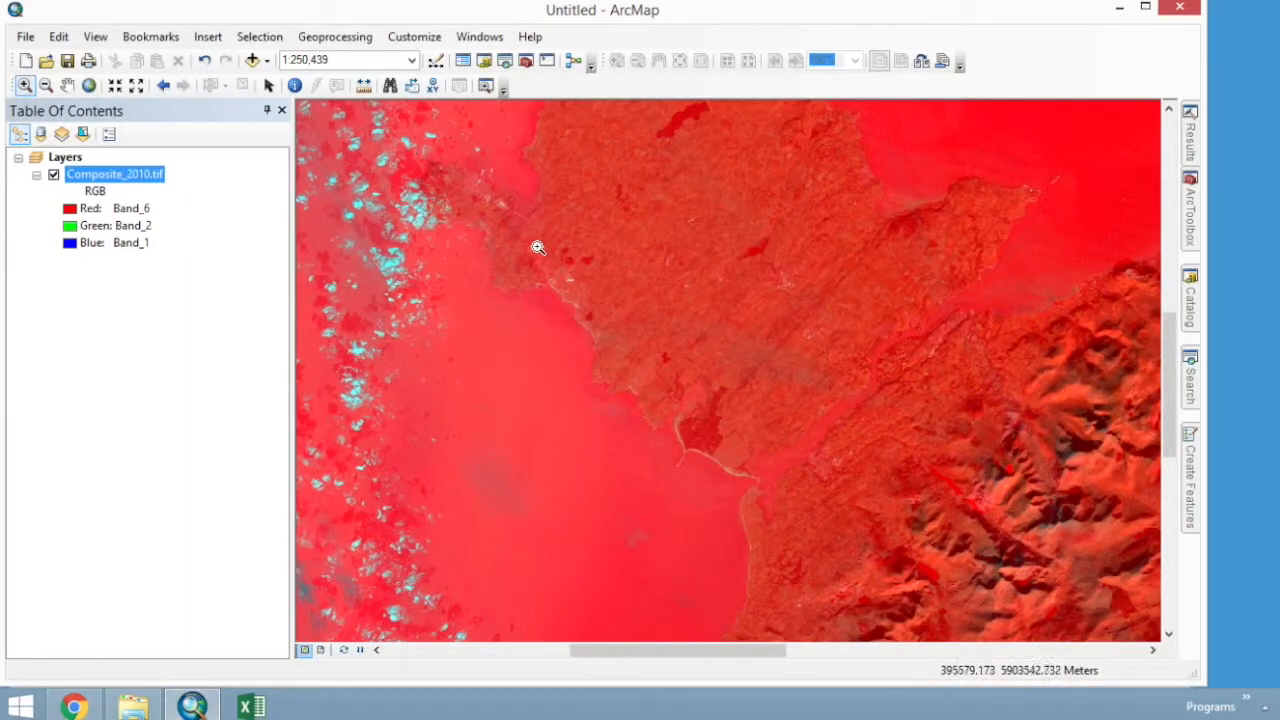
# - Examine the island's southwest coast and the full image extent with Band_6, Band_2 and Band_1 as RGB
pyautogui.moveTo(538, 248); pyautogui.dragTo(600, 337)
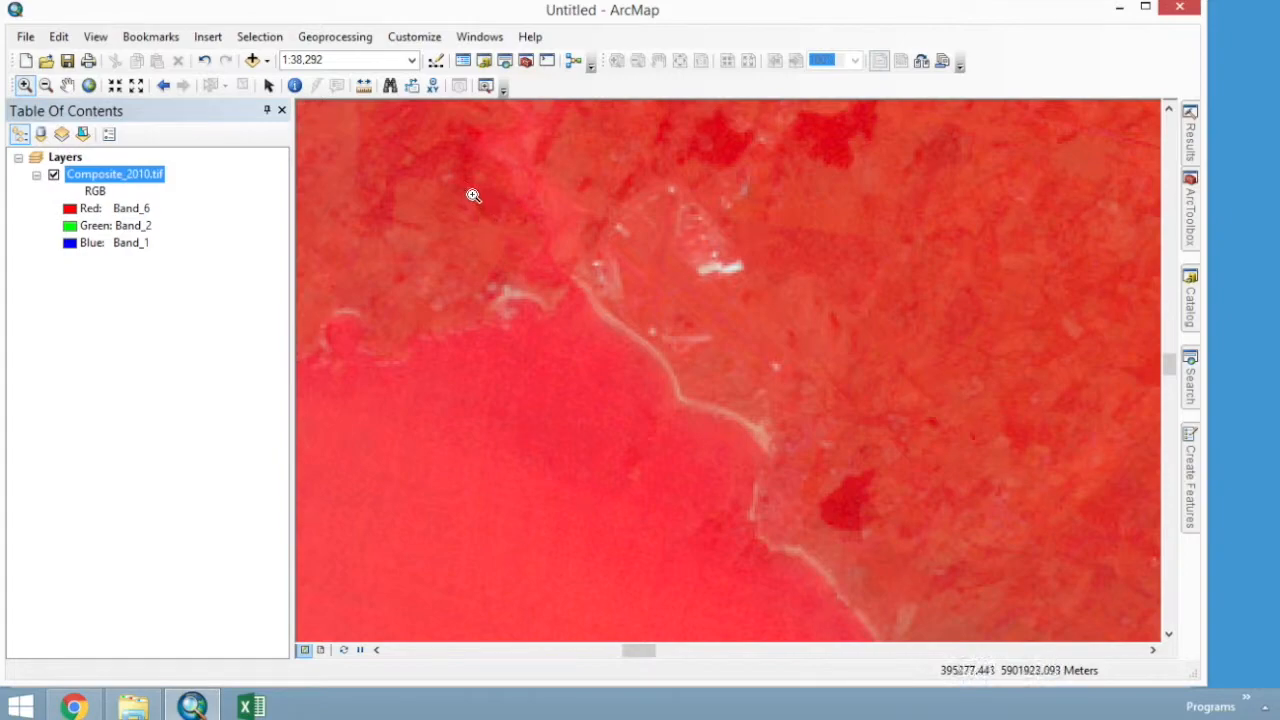
pyautogui.scroll(-6, 606, 323)
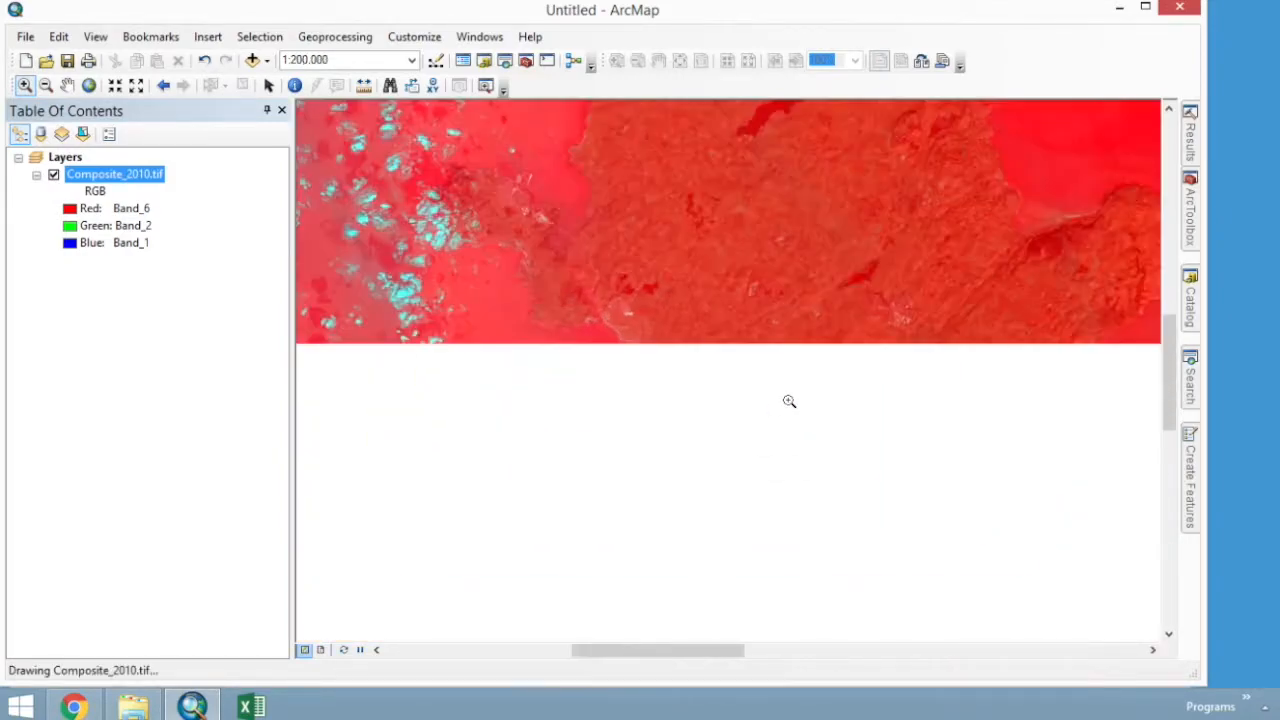
pyautogui.scroll(-10, 789, 401)
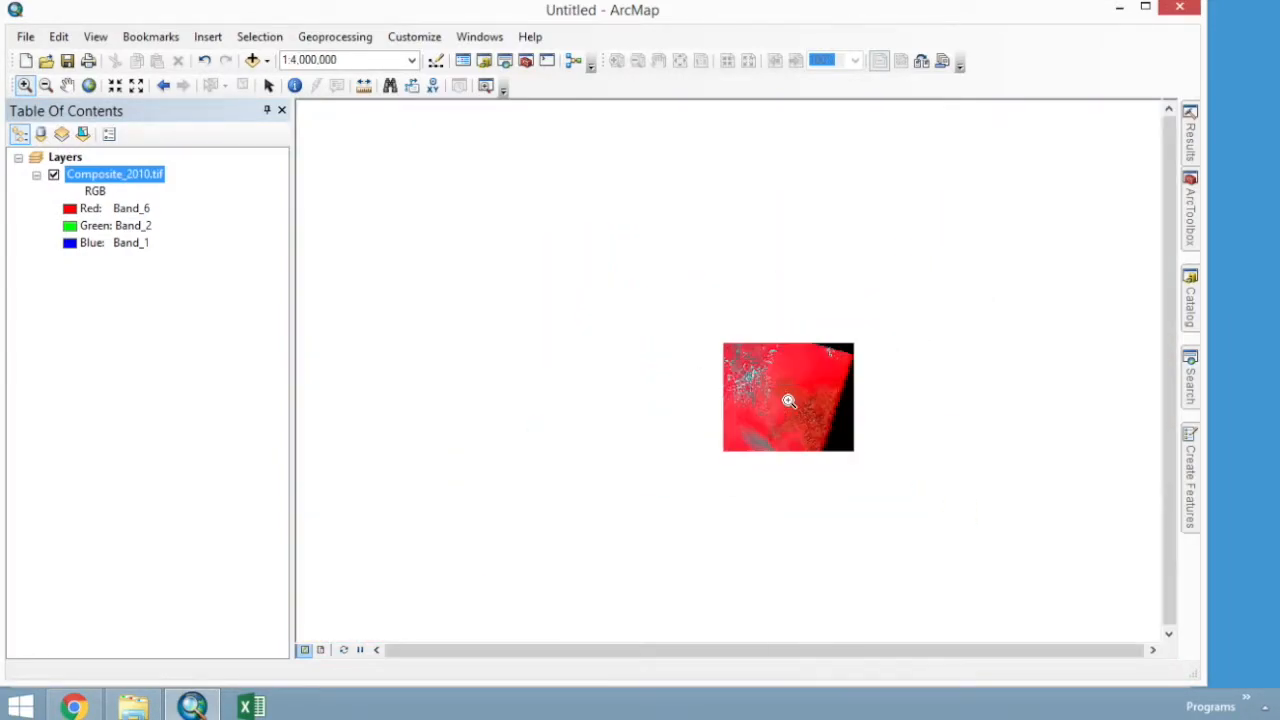
pyautogui.scroll(6, 843, 451)
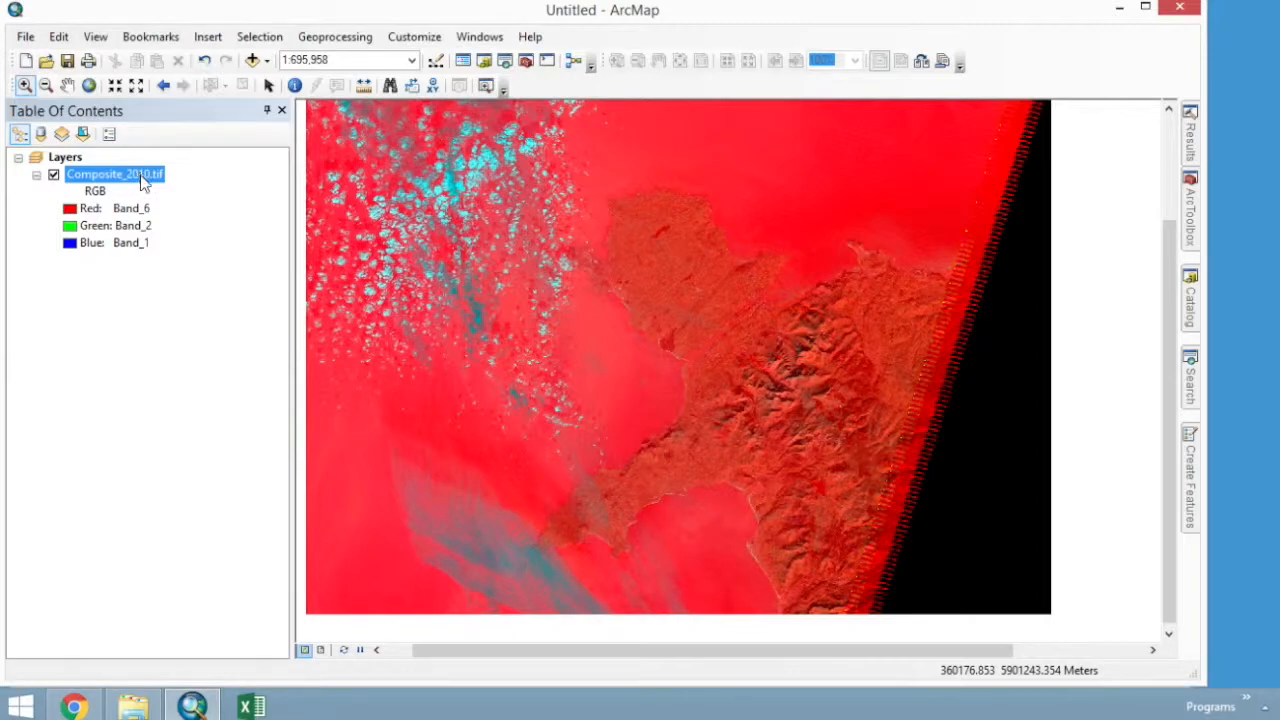
# - Close ArcMap without saving the untitled map and reopen it with a blank map
pyautogui.click(1178, 8)
pyautogui.click(618, 393)
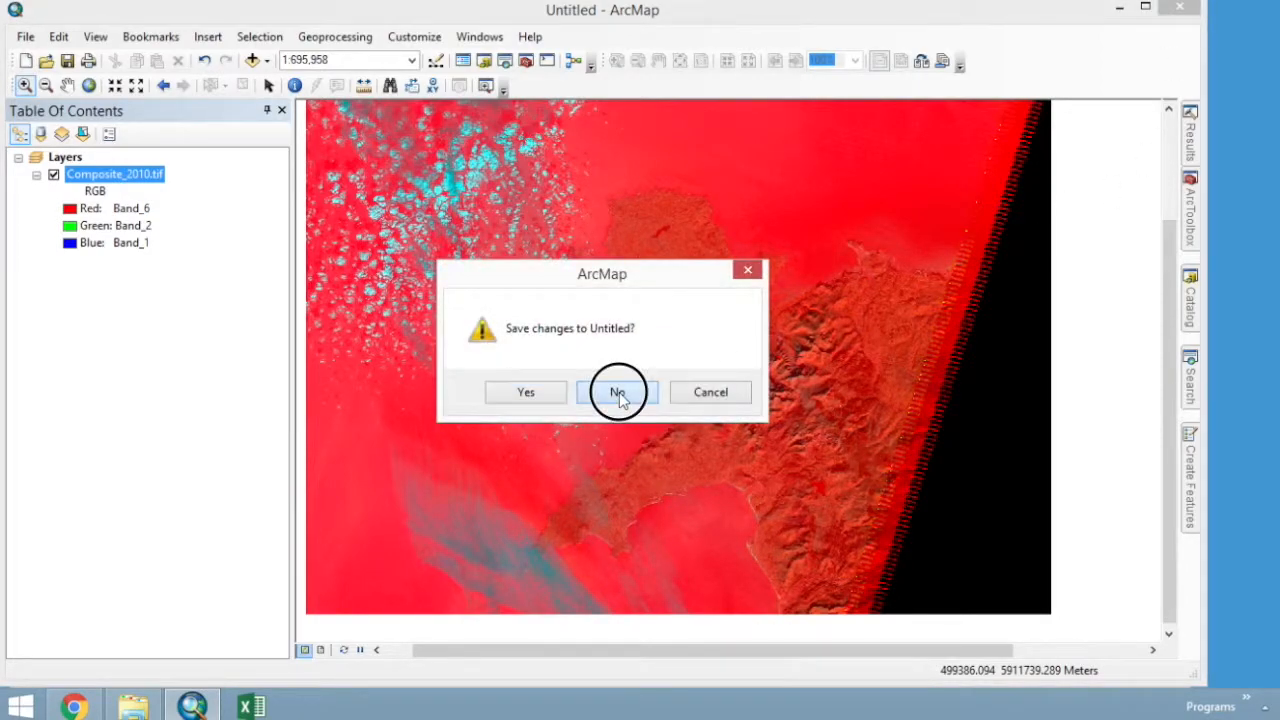
pyautogui.click(195, 707)
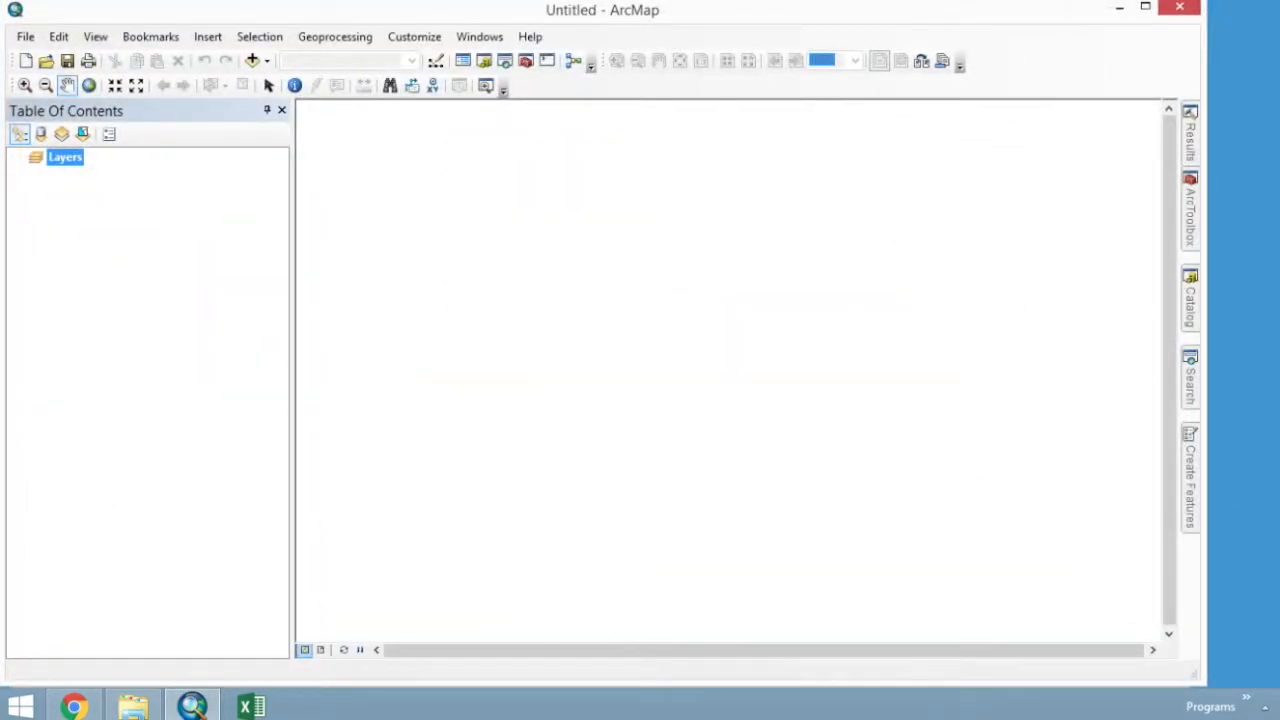
# - Switch to the Word exercise document and review the example species distribution map and its note on the 2008 and 2011 data scales
pyautogui.press('super+Tab')
pyautogui.moveTo(1279, 17); pyautogui.dragTo(690, 68)
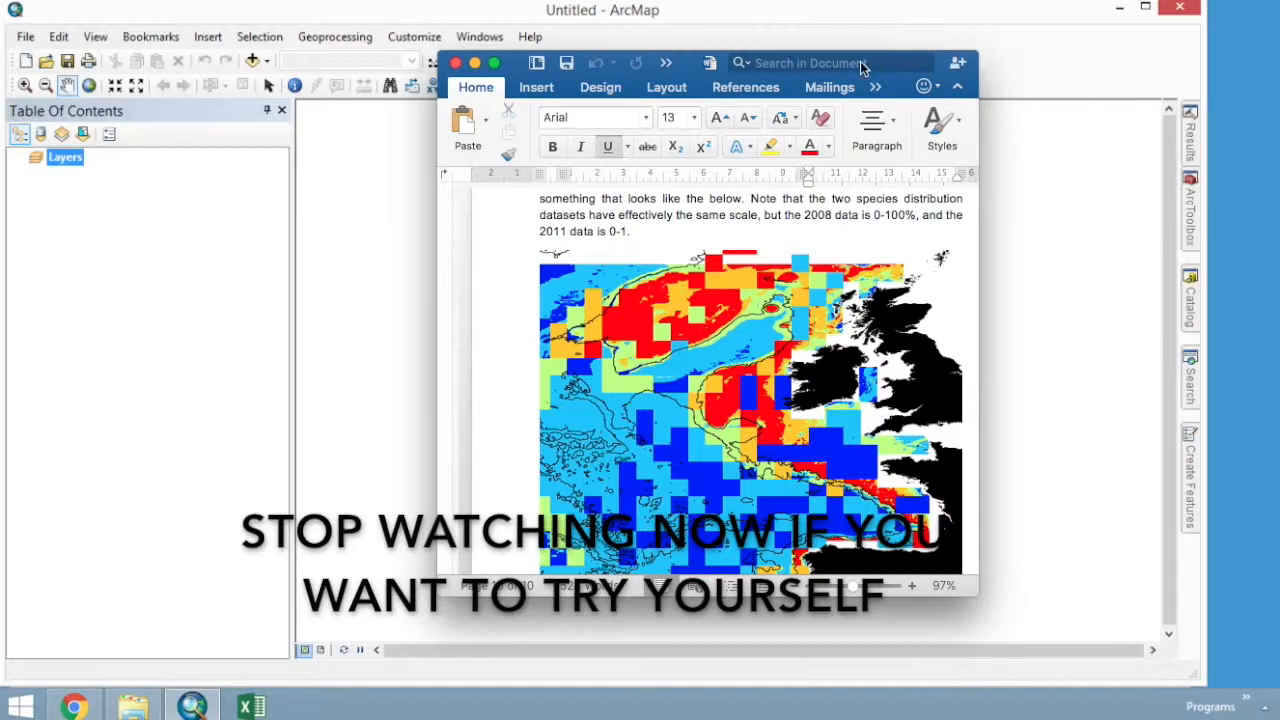
pyautogui.moveTo(697, 64); pyautogui.dragTo(1279, 215)
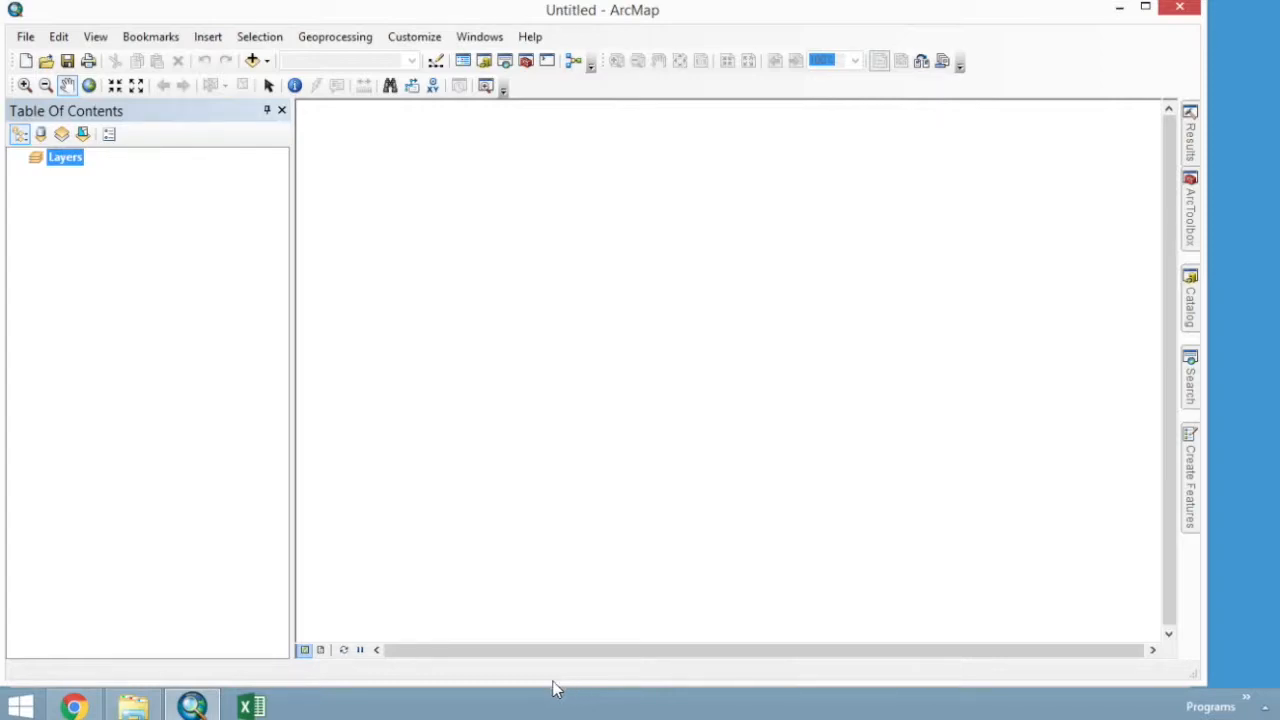
# - Add World_Basemap_Countries.shp from C:\GIS_Files\Raster_Data to the blank map in ArcMap
pyautogui.click(145, 704)
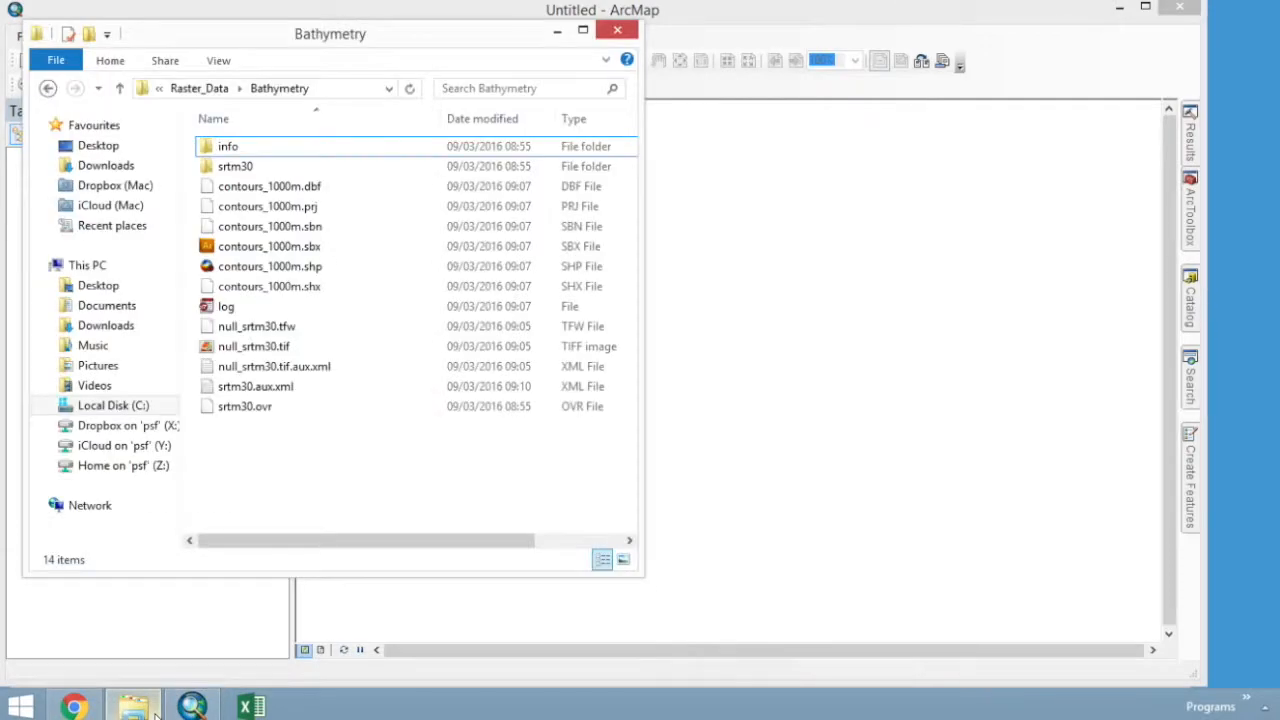
pyautogui.click(1190, 305)
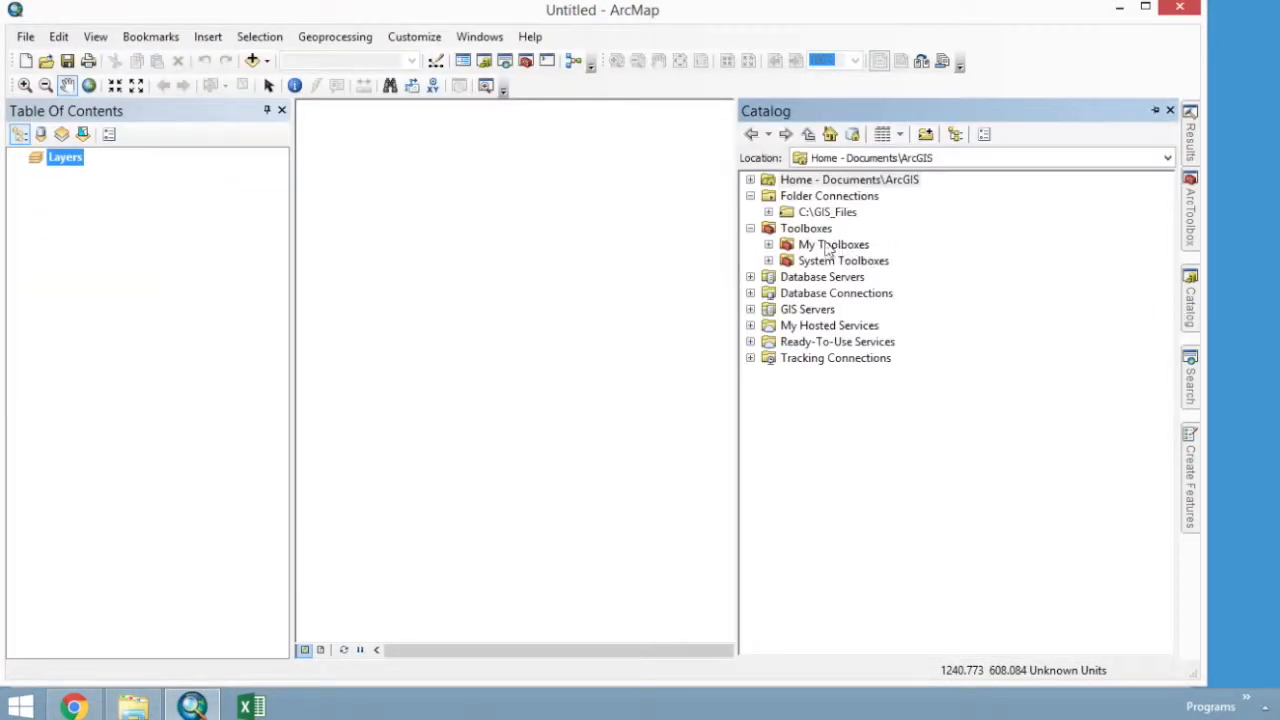
pyautogui.click(768, 212)
pyautogui.click(786, 228)
pyautogui.moveTo(875, 300); pyautogui.dragTo(589, 314)
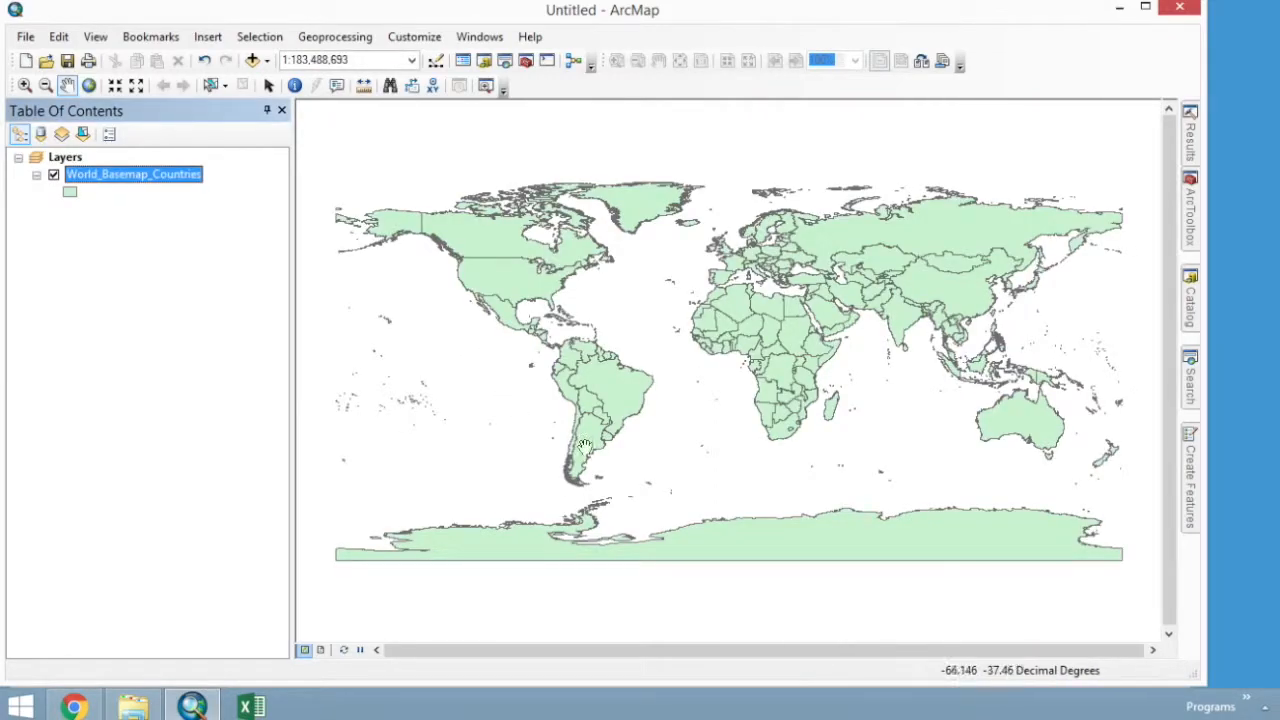
# - Fill the World_Basemap_Countries polygons with black and change their outline colour, with the map showing the northeast Atlantic
pyautogui.click(24, 85)
pyautogui.moveTo(565, 182); pyautogui.dragTo(811, 353)
pyautogui.moveTo(549, 130); pyautogui.dragTo(937, 405)
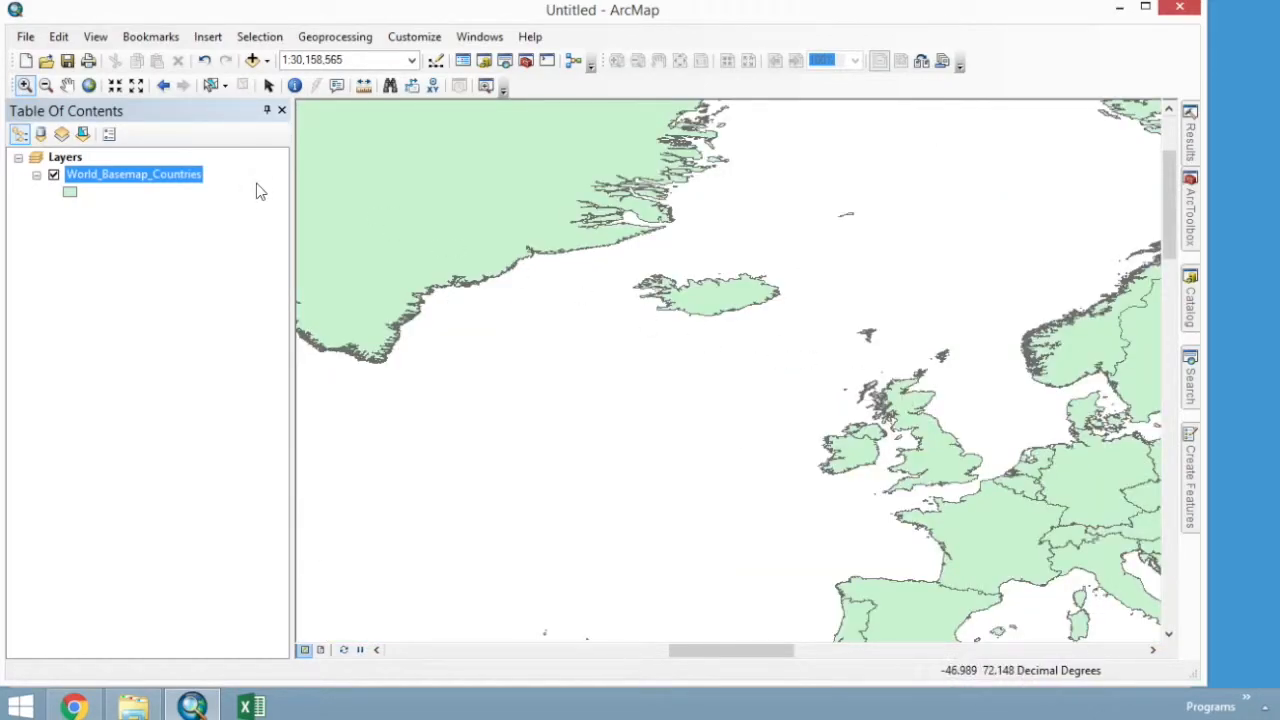
pyautogui.click(70, 192)
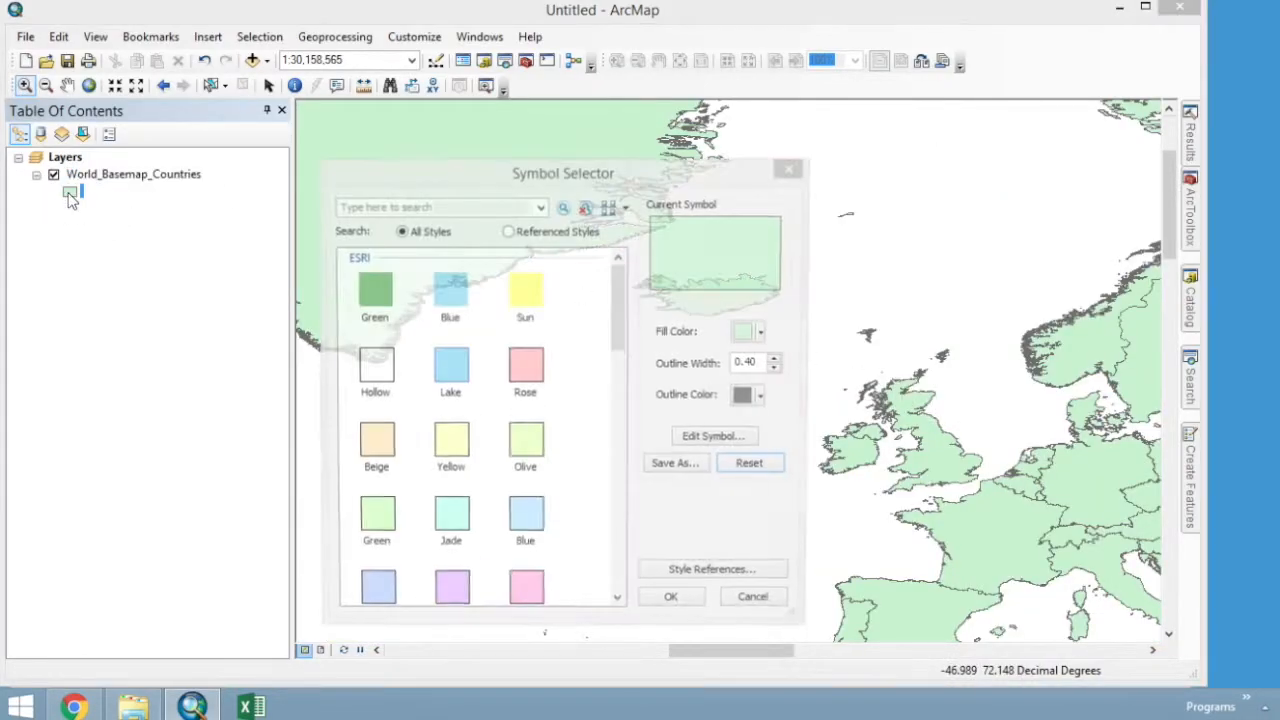
pyautogui.click(766, 332)
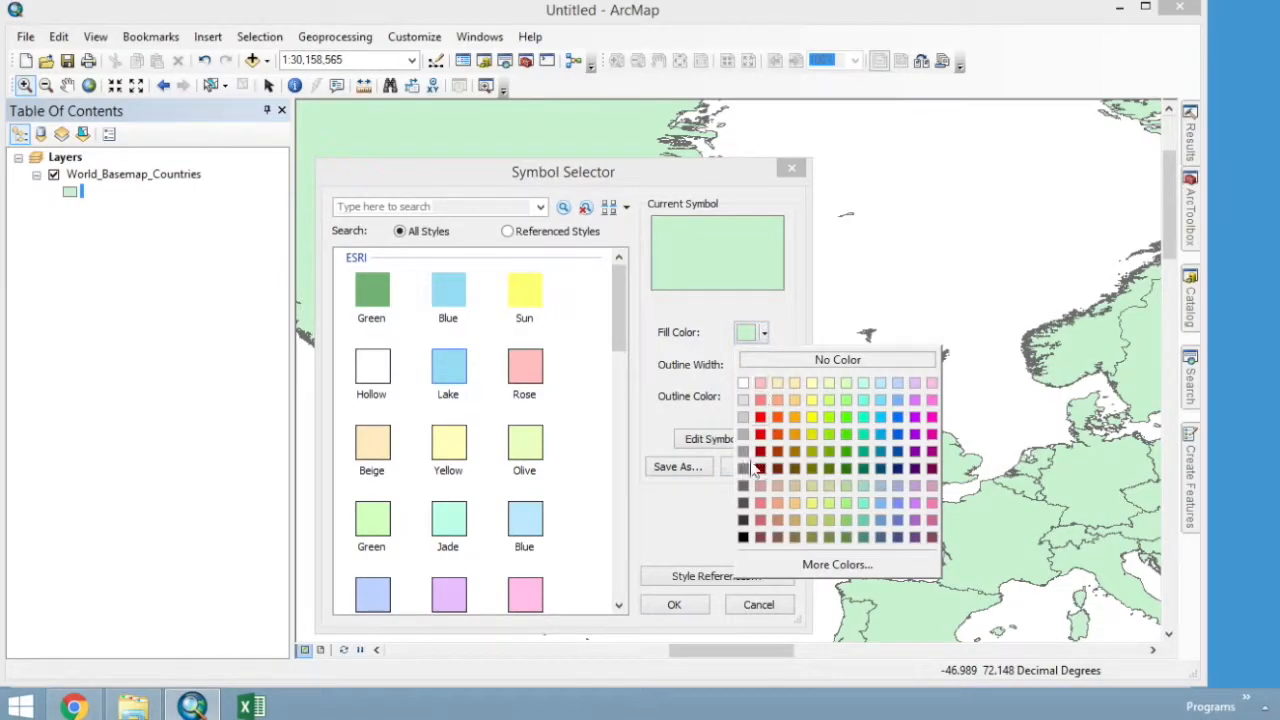
pyautogui.click(743, 537)
pyautogui.click(763, 397)
pyautogui.click(743, 447)
pyautogui.click(674, 604)
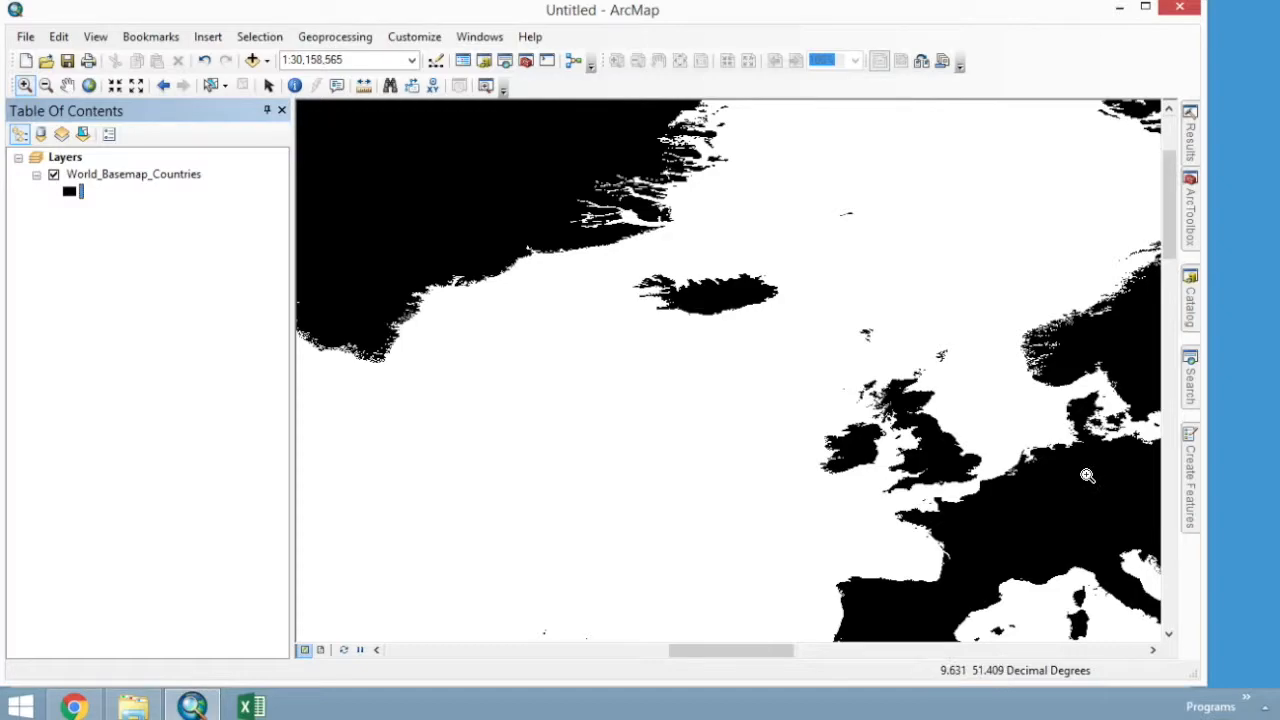
# - Add da_2008_lop.tif and da_2011_lop.tif from the Species_Distributions folder beneath the countries layer
pyautogui.click(1191, 310)
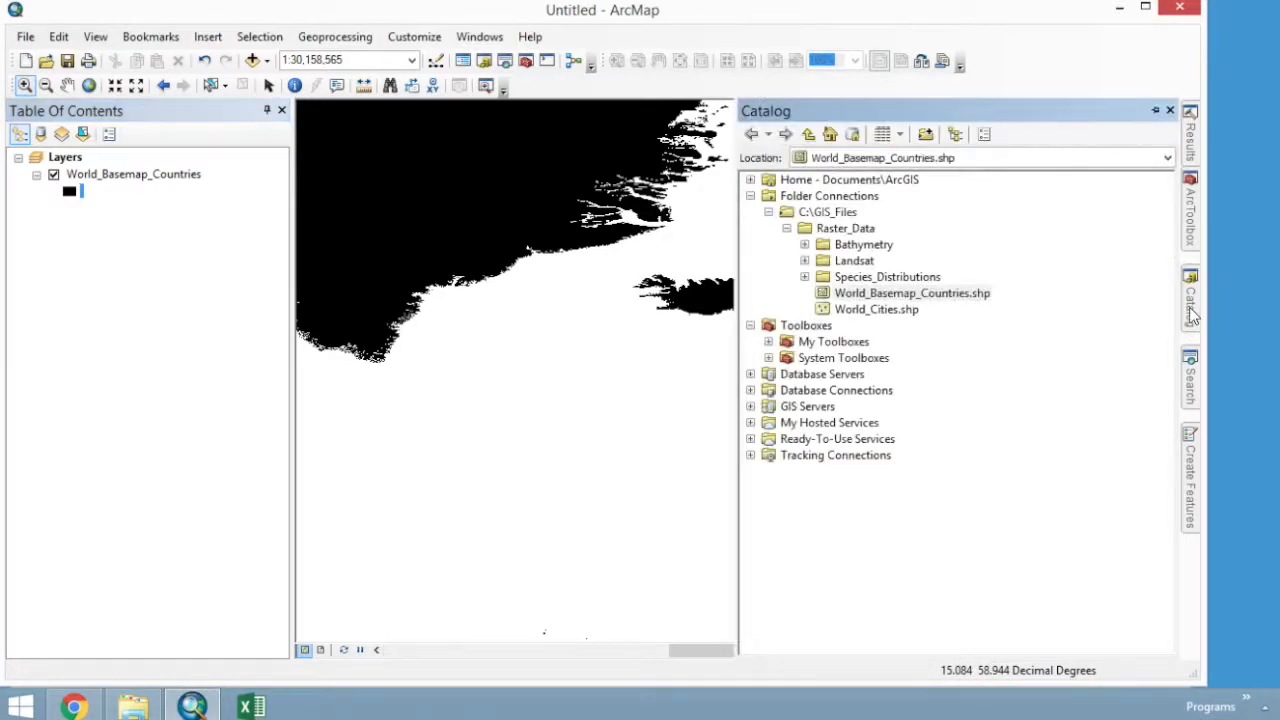
pyautogui.click(804, 276)
pyautogui.click(890, 293)
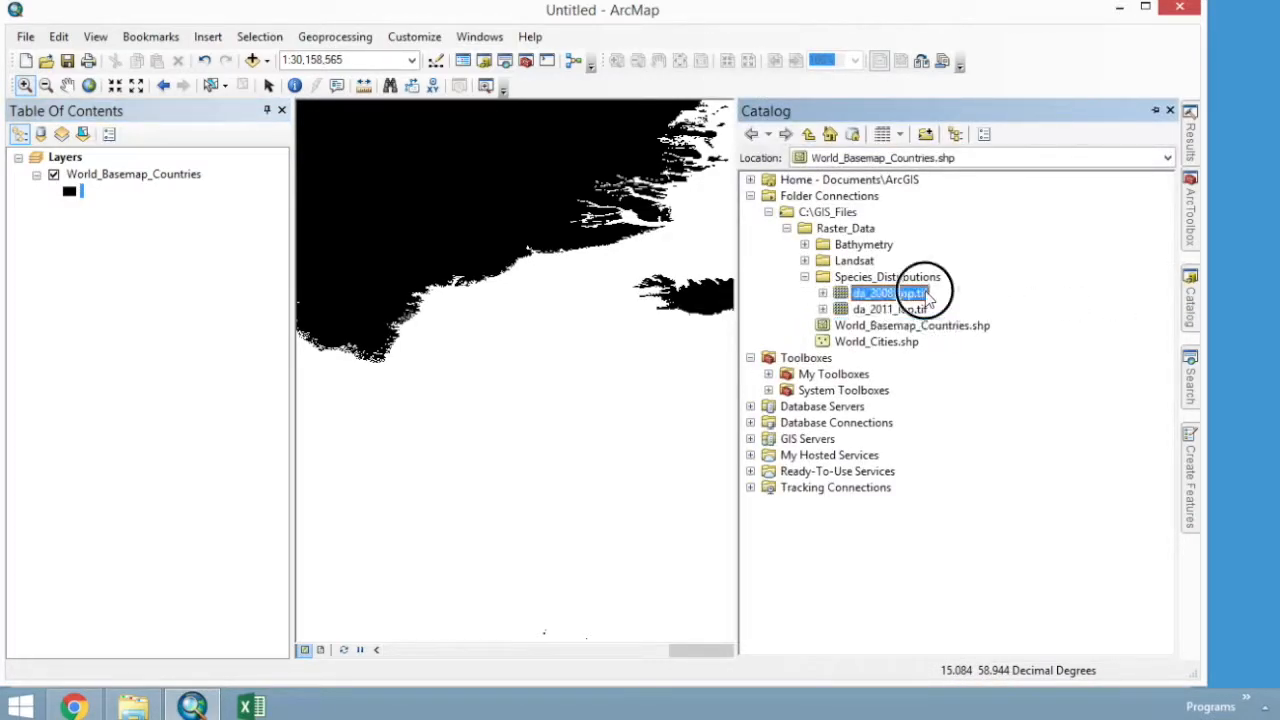
pyautogui.moveTo(895, 296); pyautogui.dragTo(142, 232)
pyautogui.moveTo(890, 309); pyautogui.dragTo(128, 352)
pyautogui.click(88, 312)
# - Compare the 2008 and 2011 distribution rasters by switching the visibility of da_2008_lop.tif off and on
pyautogui.click(53, 210)
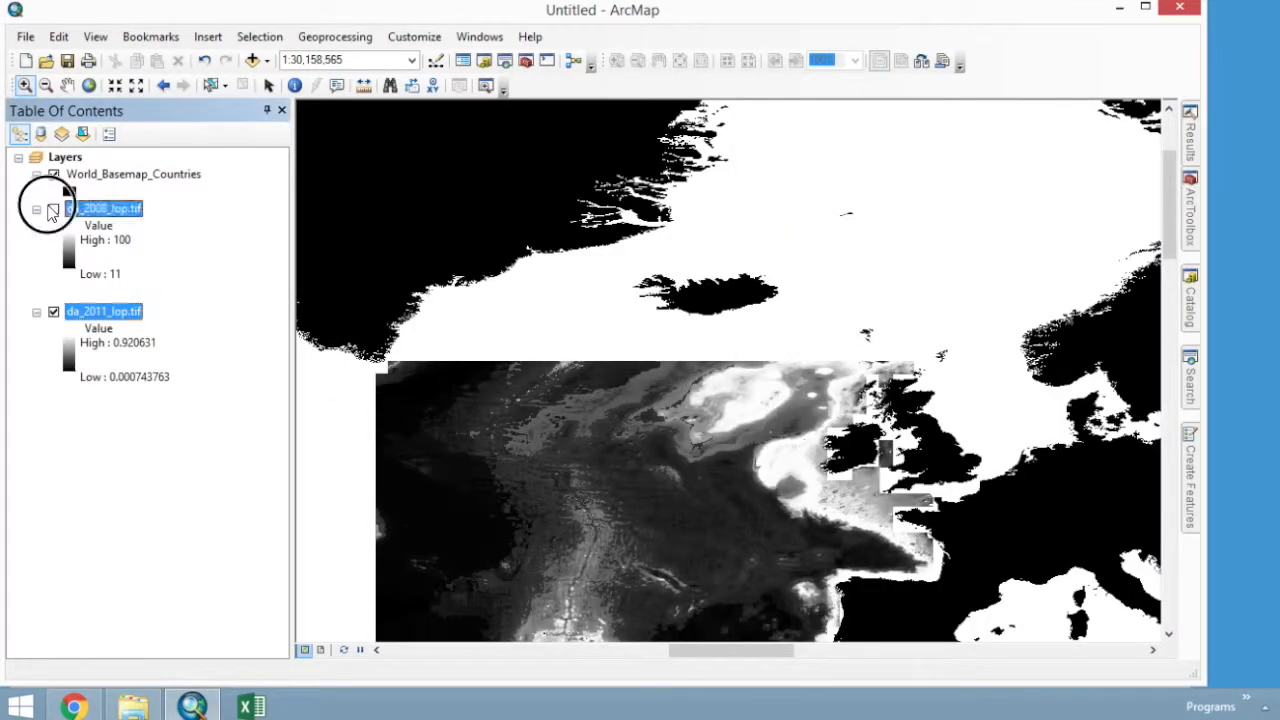
pyautogui.click(53, 210)
pyautogui.click(53, 210)
pyautogui.click(53, 210)
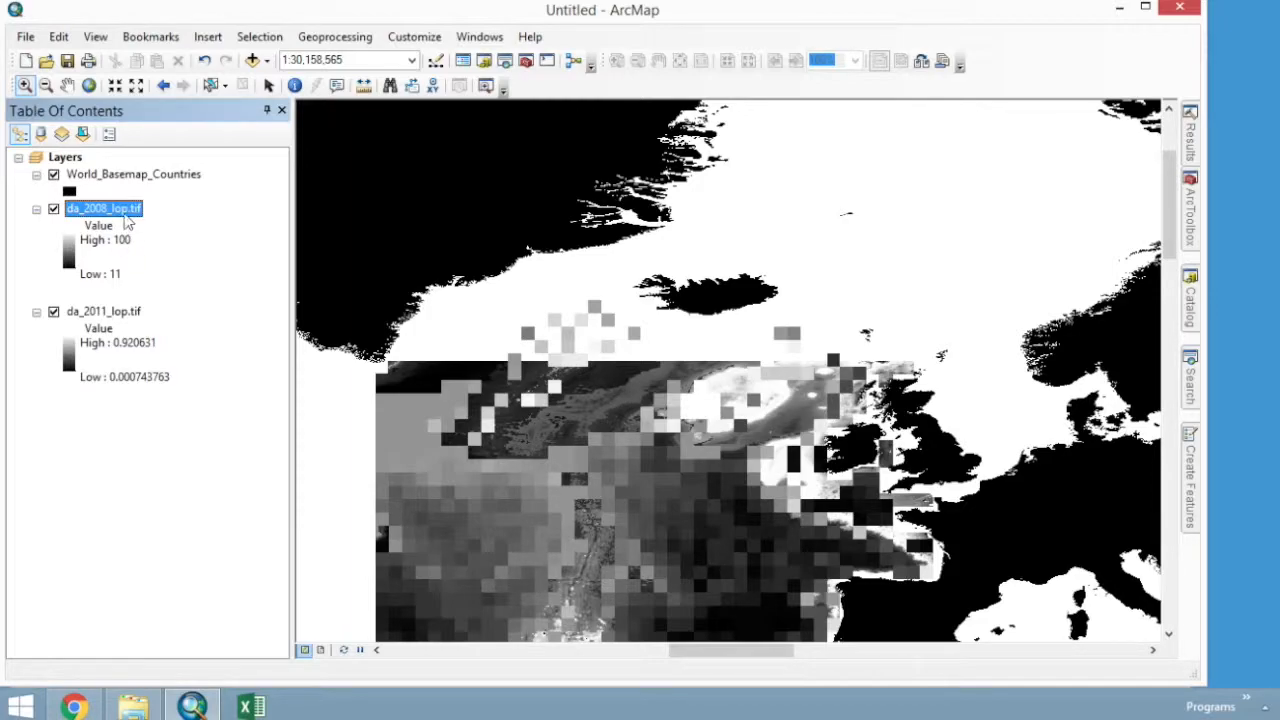
# - Classify the symbology of da_2008_lop.tif using the Defined Interval method with an interval size of 20
pyautogui.rightClick(129, 214)
pyautogui.click(205, 486)
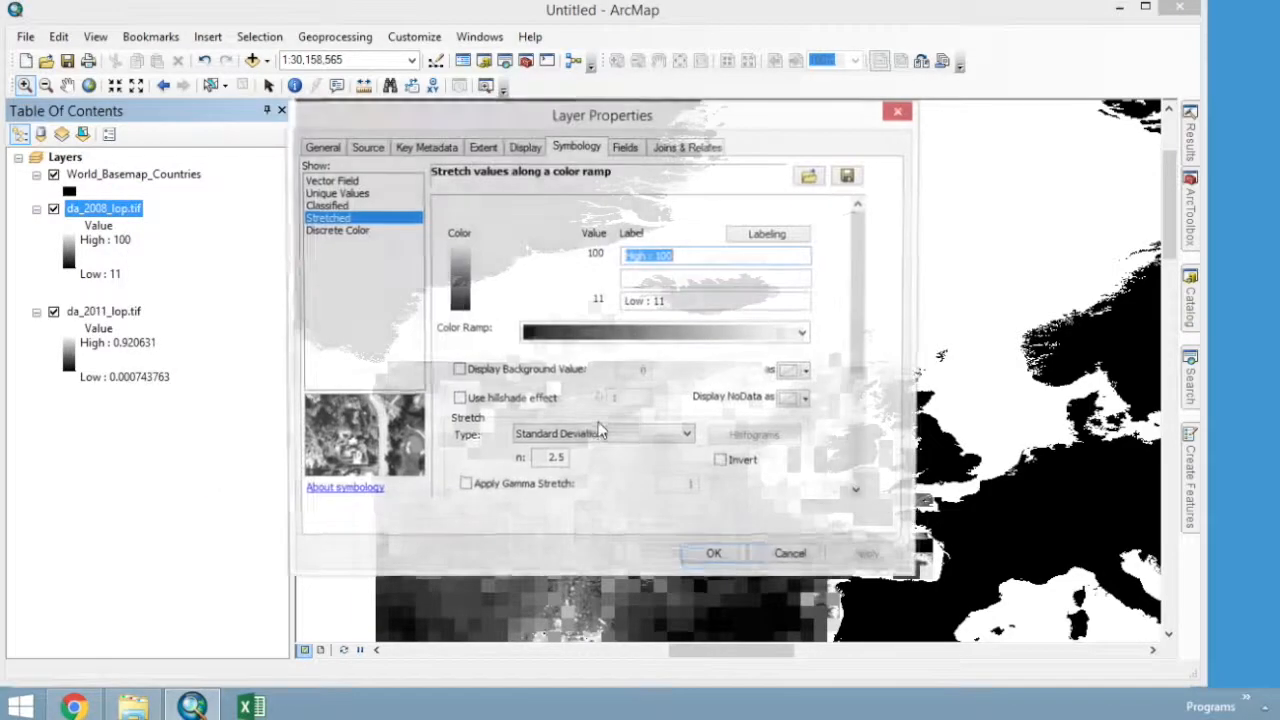
pyautogui.click(395, 206)
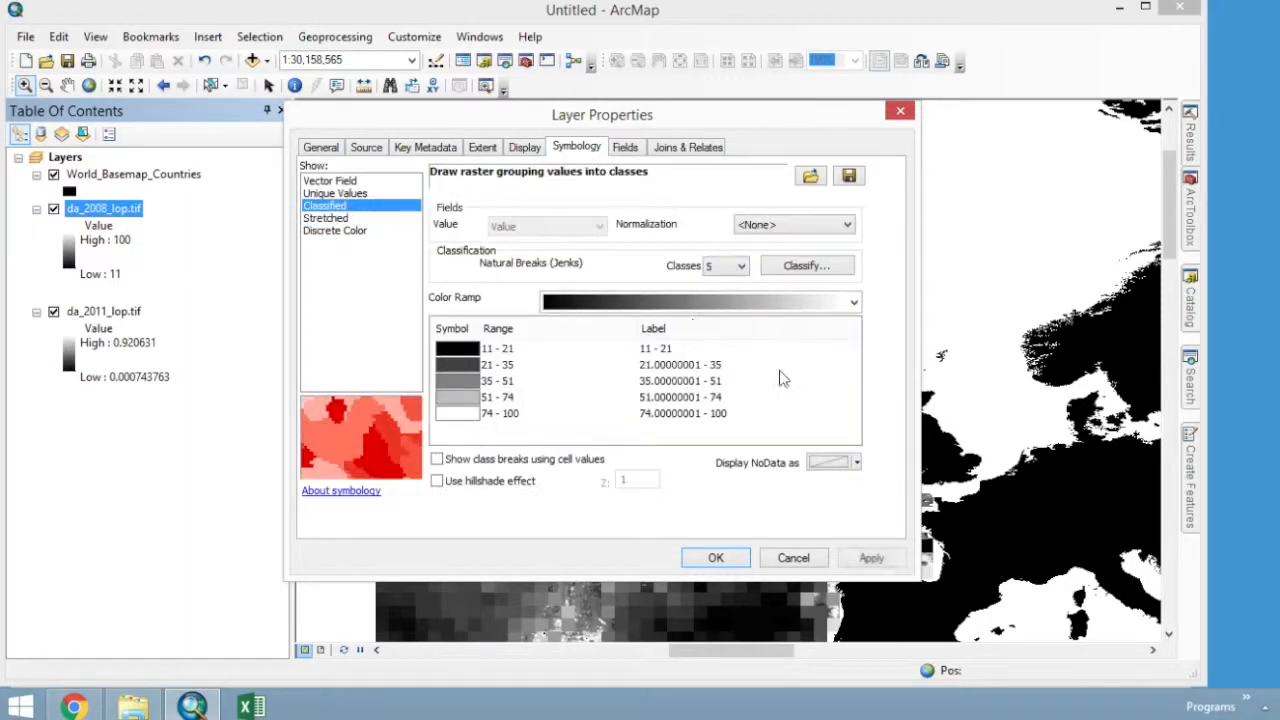
pyautogui.click(781, 266)
pyautogui.click(458, 163)
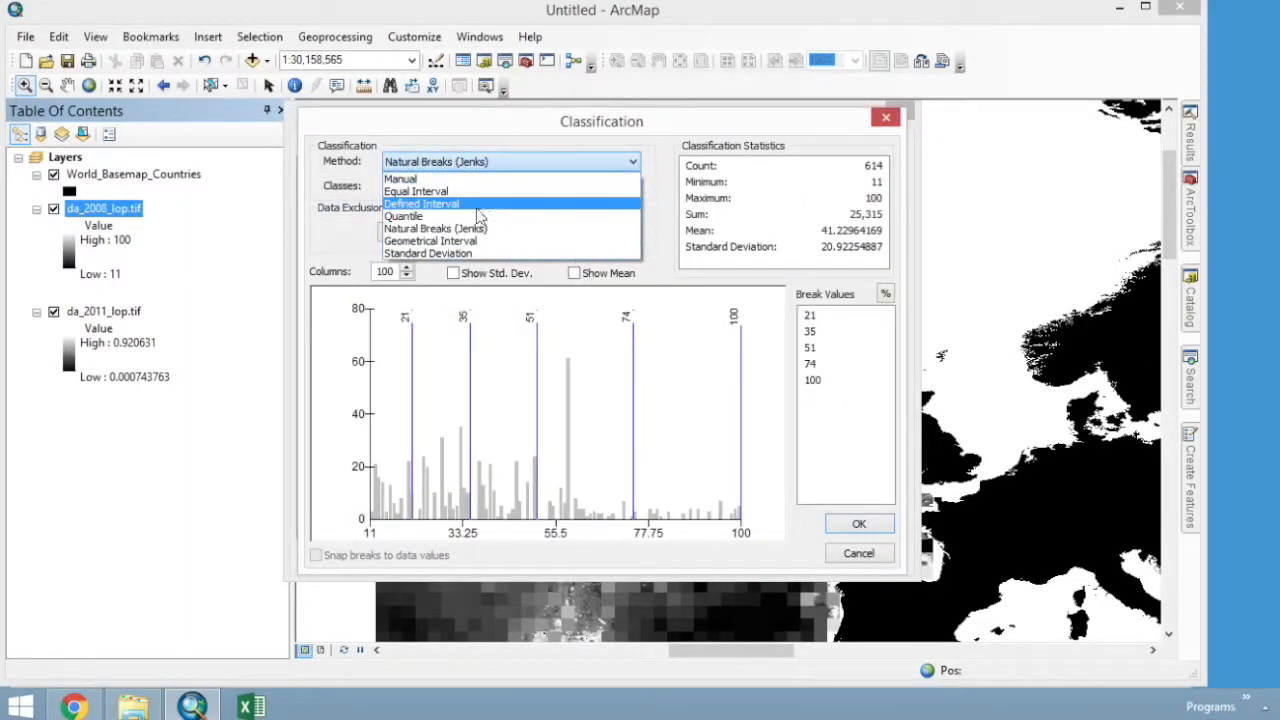
pyautogui.click(477, 204)
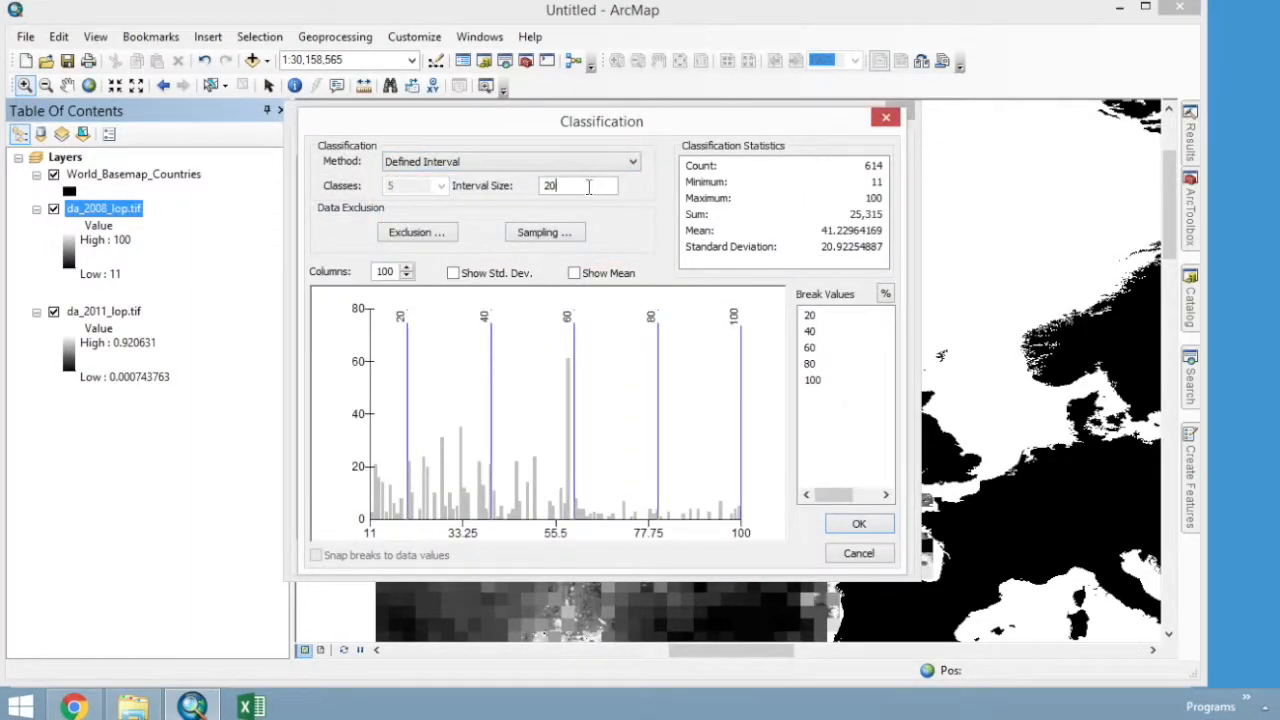
pyautogui.click(862, 527)
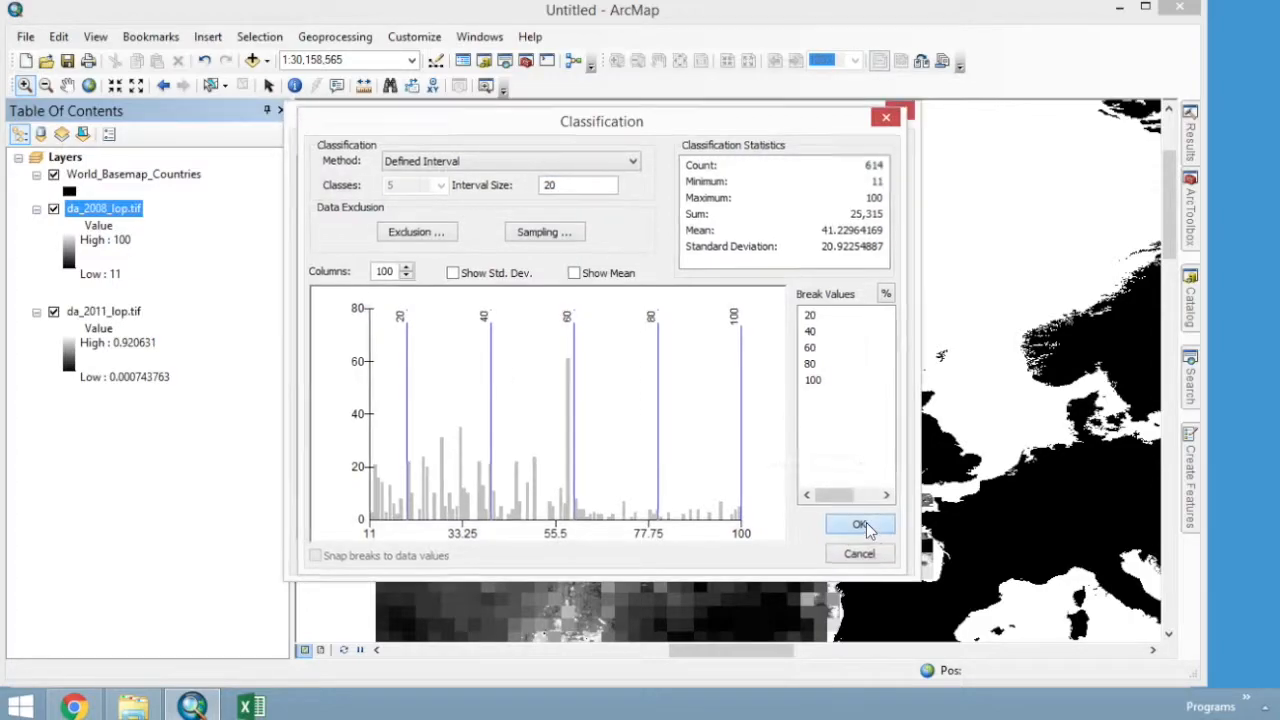
# - Apply the red-to-blue colour ramp to the da_2008_lop.tif classes and flip it so low values are blue and high values red
pyautogui.click(683, 295)
pyautogui.moveTo(853, 218); pyautogui.dragTo(860, 443)
pyautogui.scroll(5, 674, 341)
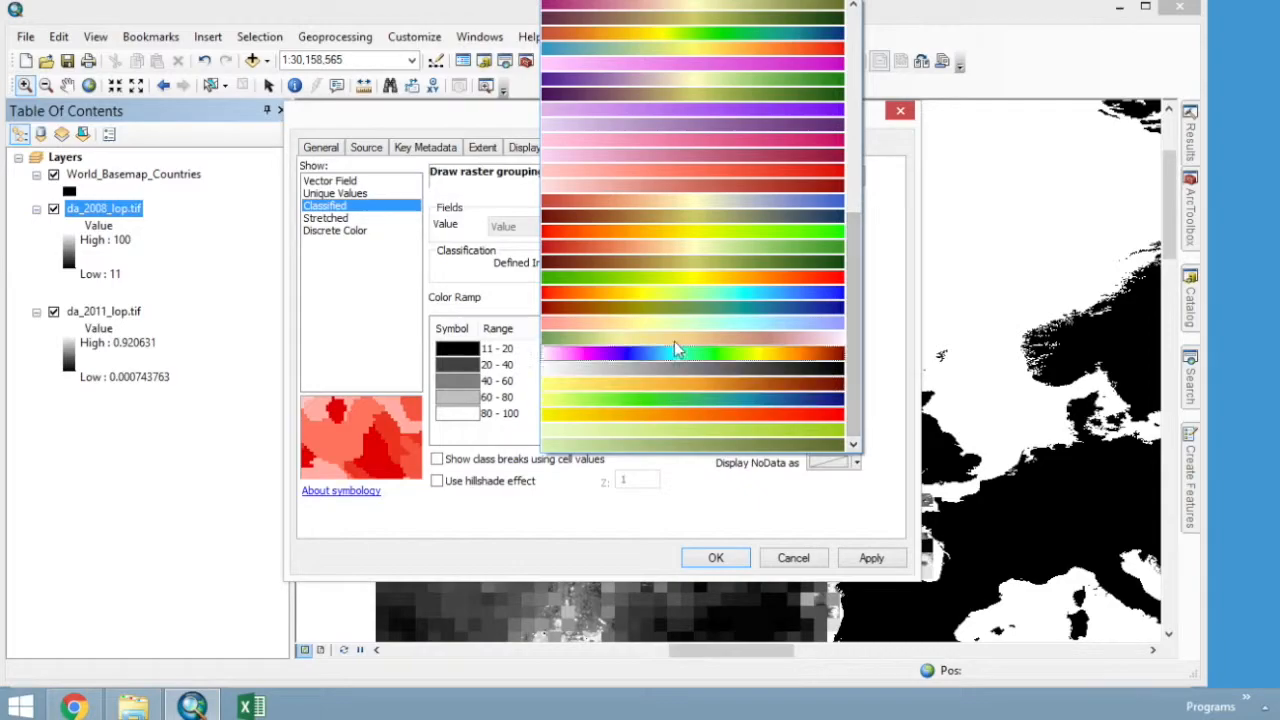
pyautogui.click(671, 288)
pyautogui.rightClick(491, 378)
pyautogui.click(478, 391)
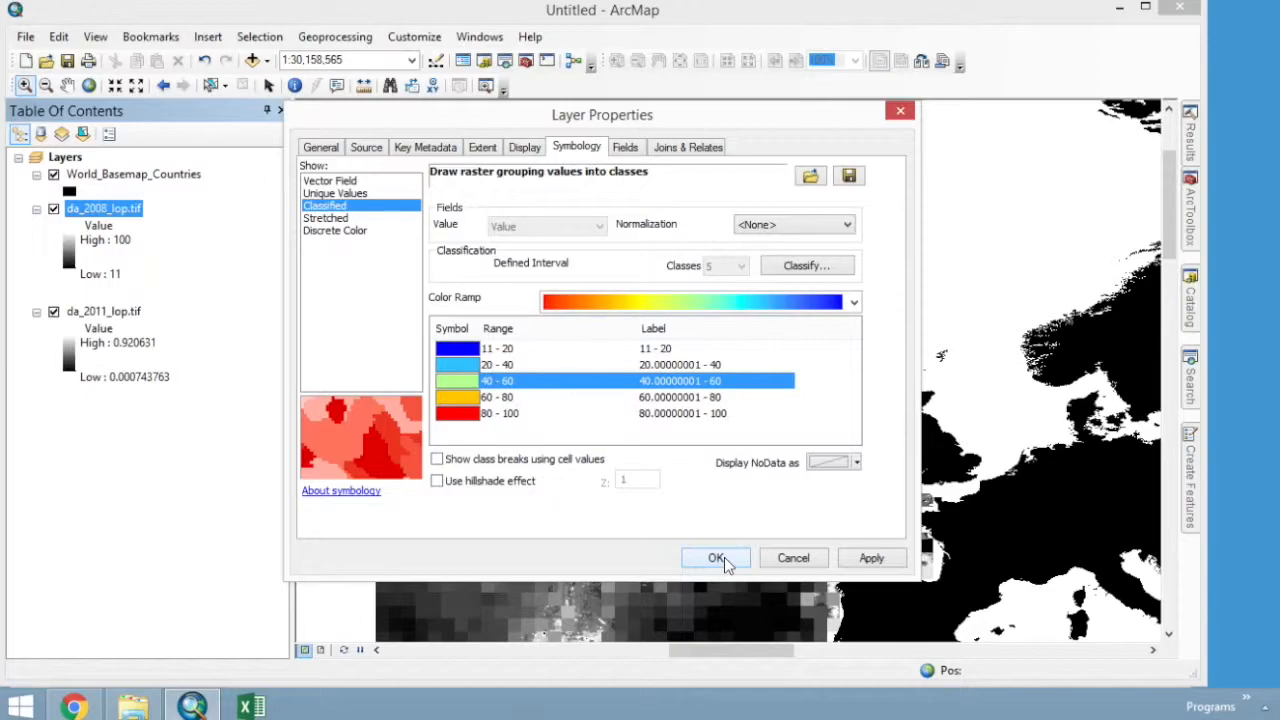
pyautogui.click(716, 558)
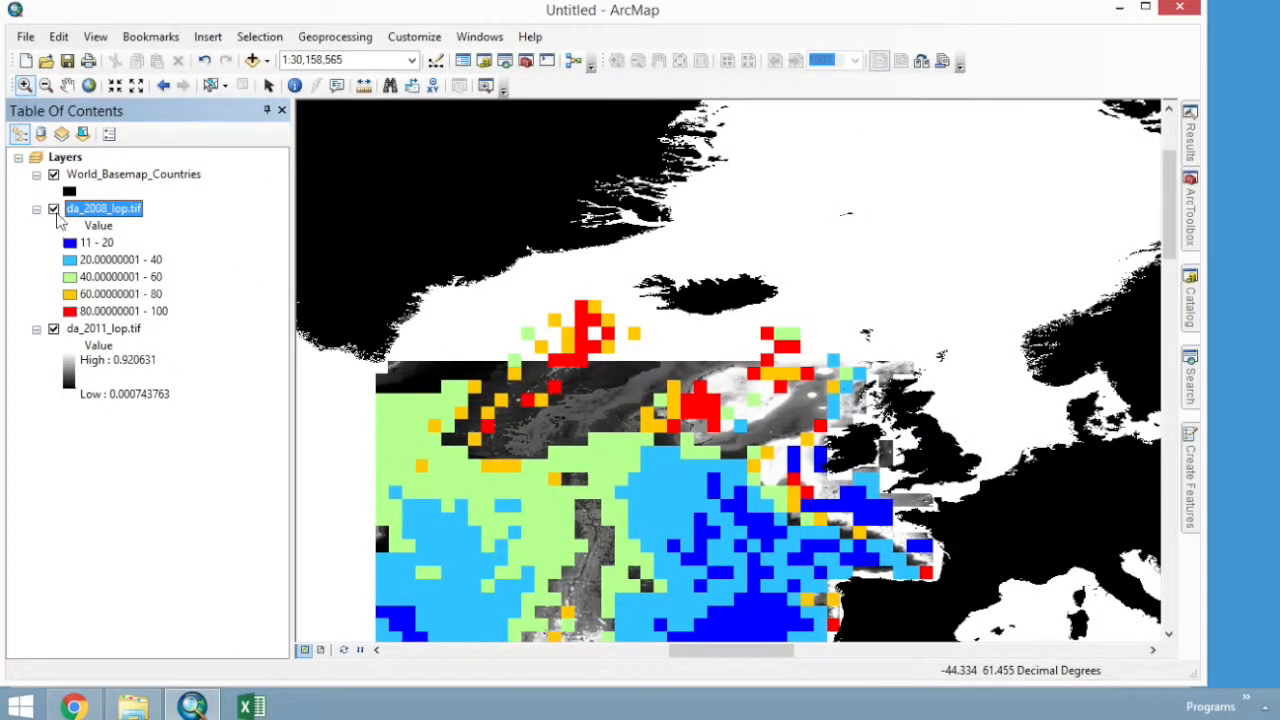
# - Hide da_2008_lop.tif and switch the symbology of da_2011_lop.tif to Classified
pyautogui.click(53, 209)
pyautogui.rightClick(110, 331)
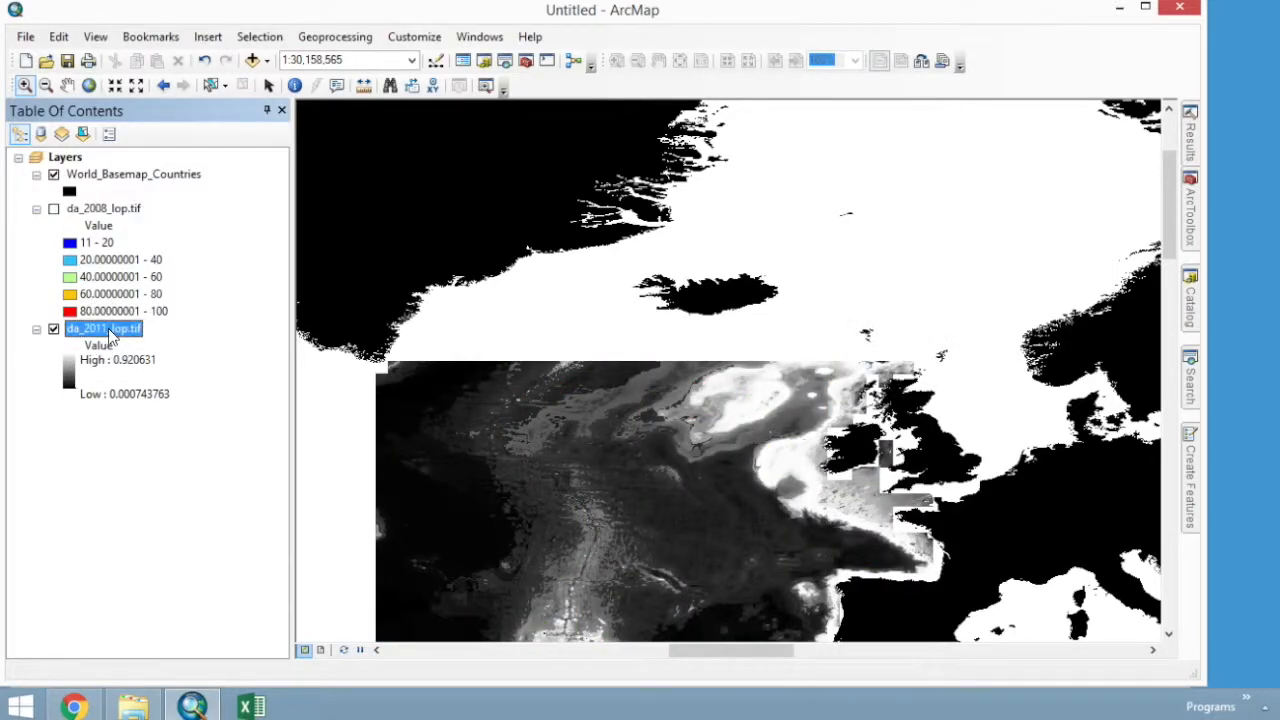
pyautogui.click(205, 608)
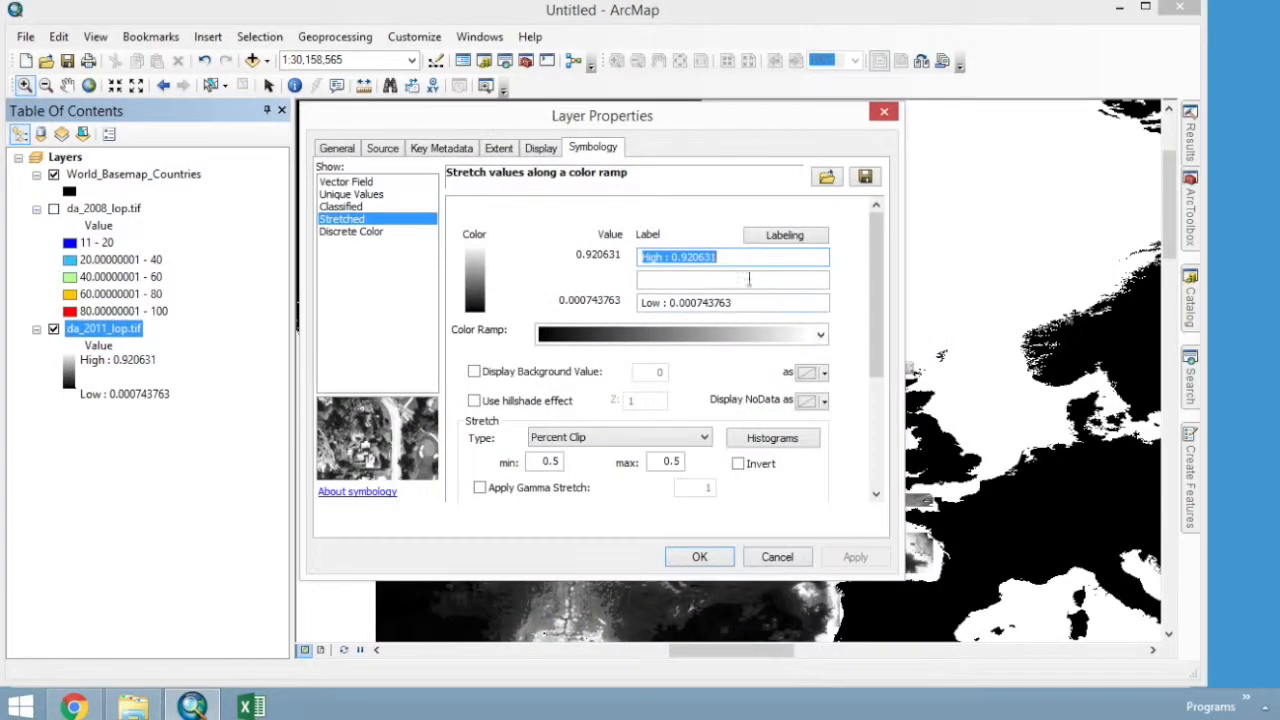
pyautogui.click(400, 206)
pyautogui.click(742, 417)
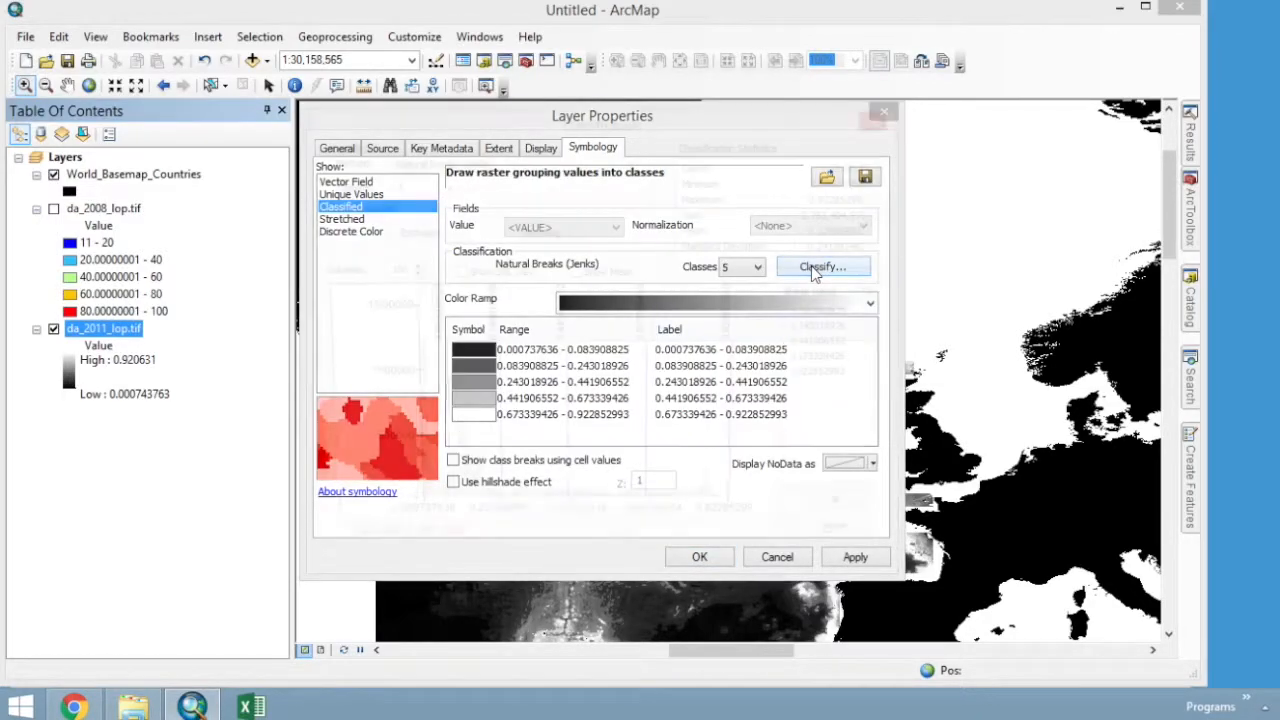
# - Set the da_2011_lop.tif classification to the Defined Interval method with an interval size of 0.2
pyautogui.click(826, 263)
pyautogui.click(545, 232)
pyautogui.click(773, 188)
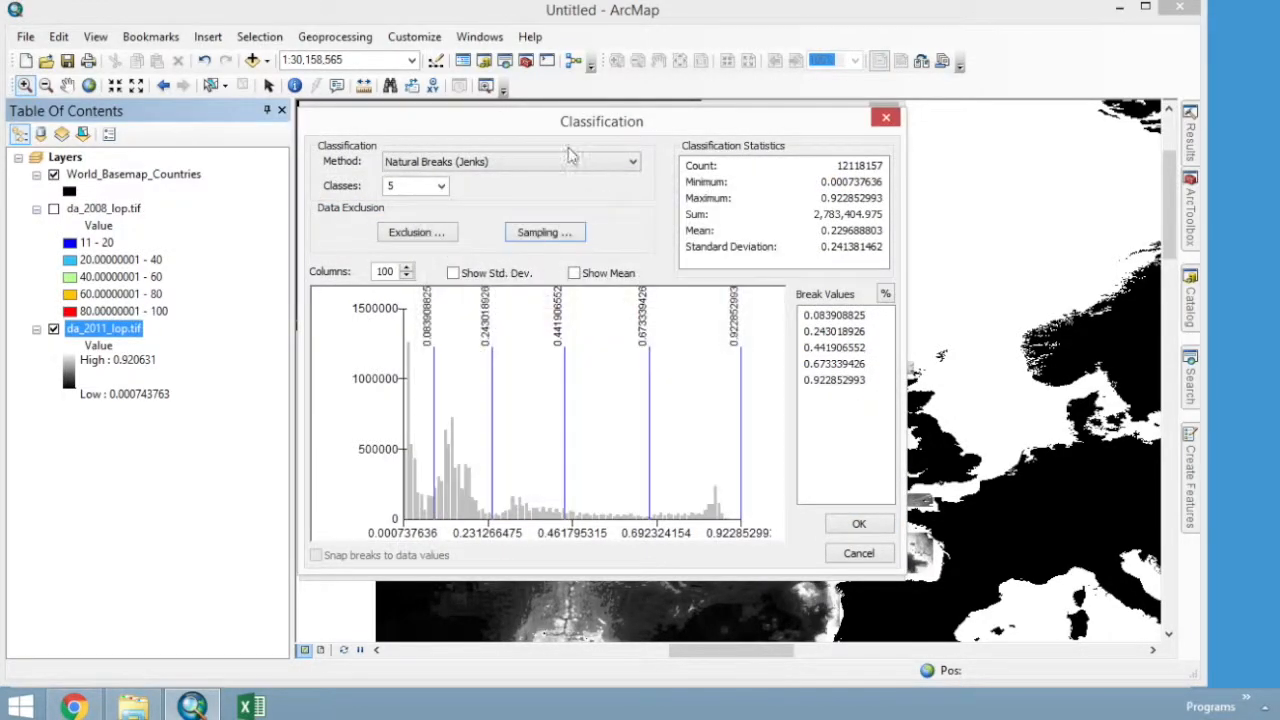
pyautogui.click(571, 161)
pyautogui.click(460, 201)
pyautogui.doubleClick(557, 186)
pyautogui.write('0.2')
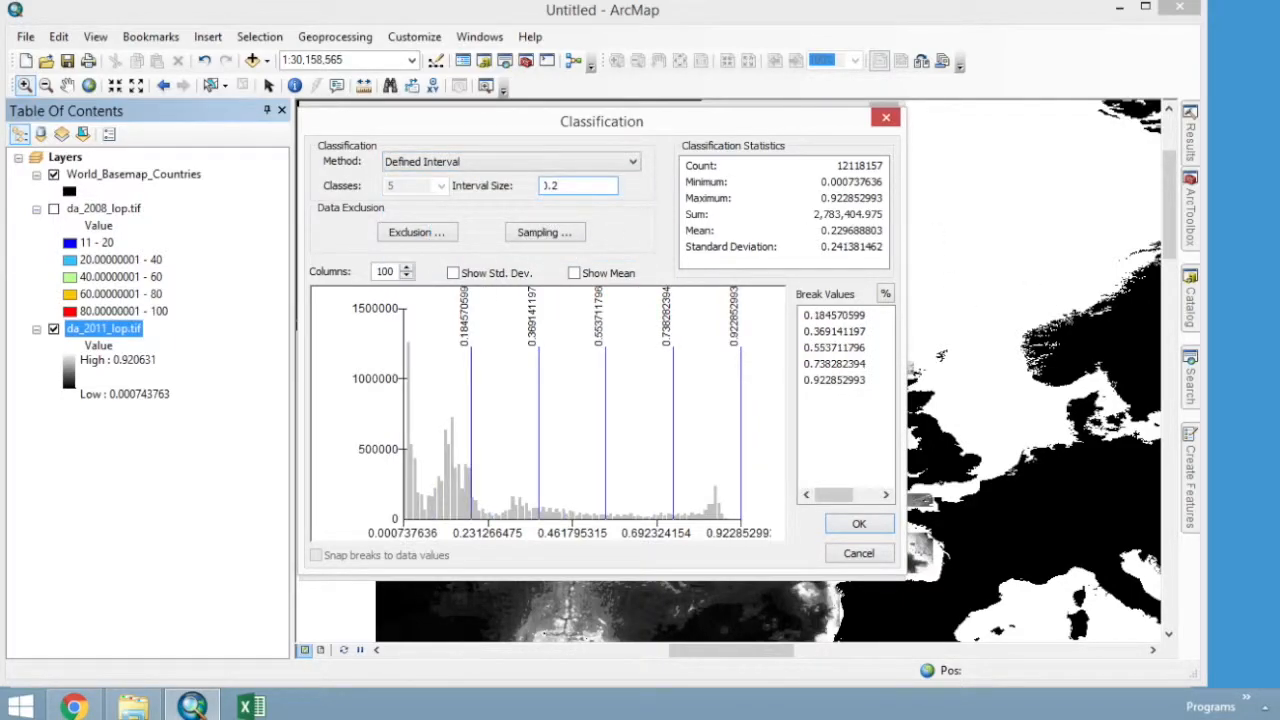
pyautogui.click(862, 524)
# - Apply the same red-to-blue colour ramp to the da_2011_lop.tif classes and flip it so high values are red
pyautogui.click(666, 294)
pyautogui.moveTo(866, 200); pyautogui.dragTo(858, 437)
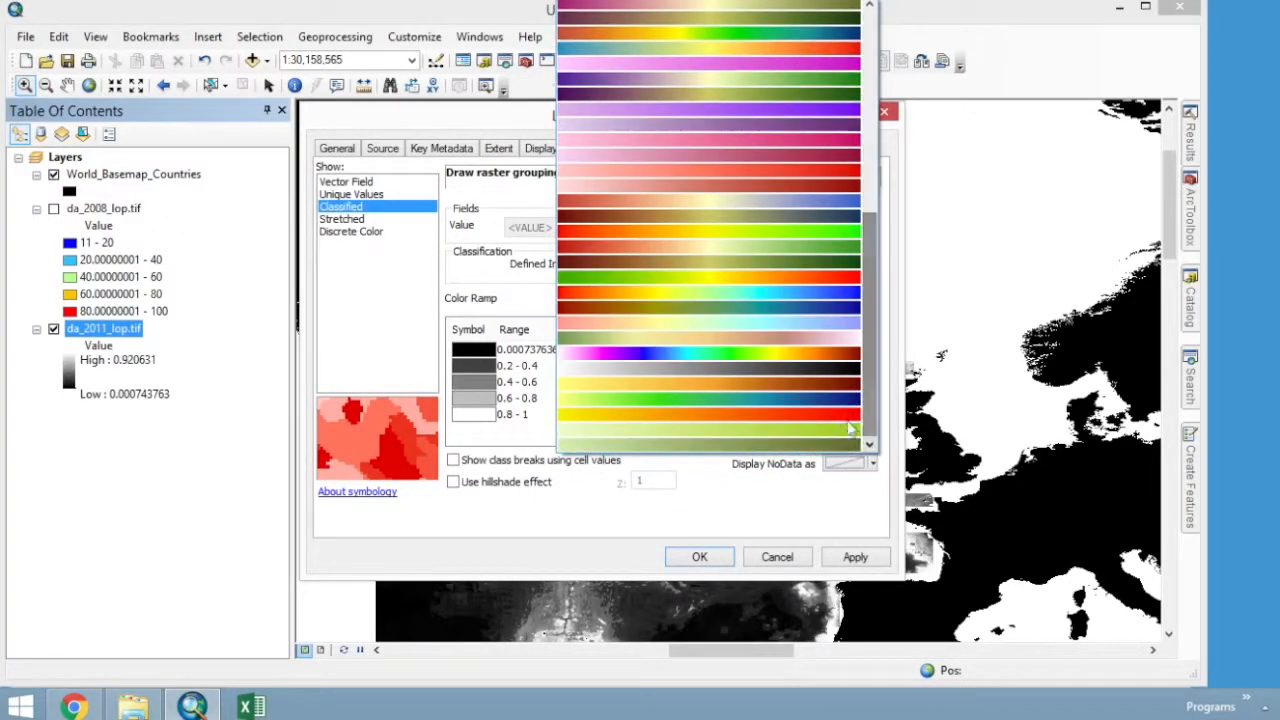
pyautogui.click(742, 293)
pyautogui.rightClick(520, 368)
pyautogui.click(550, 386)
pyautogui.click(694, 557)
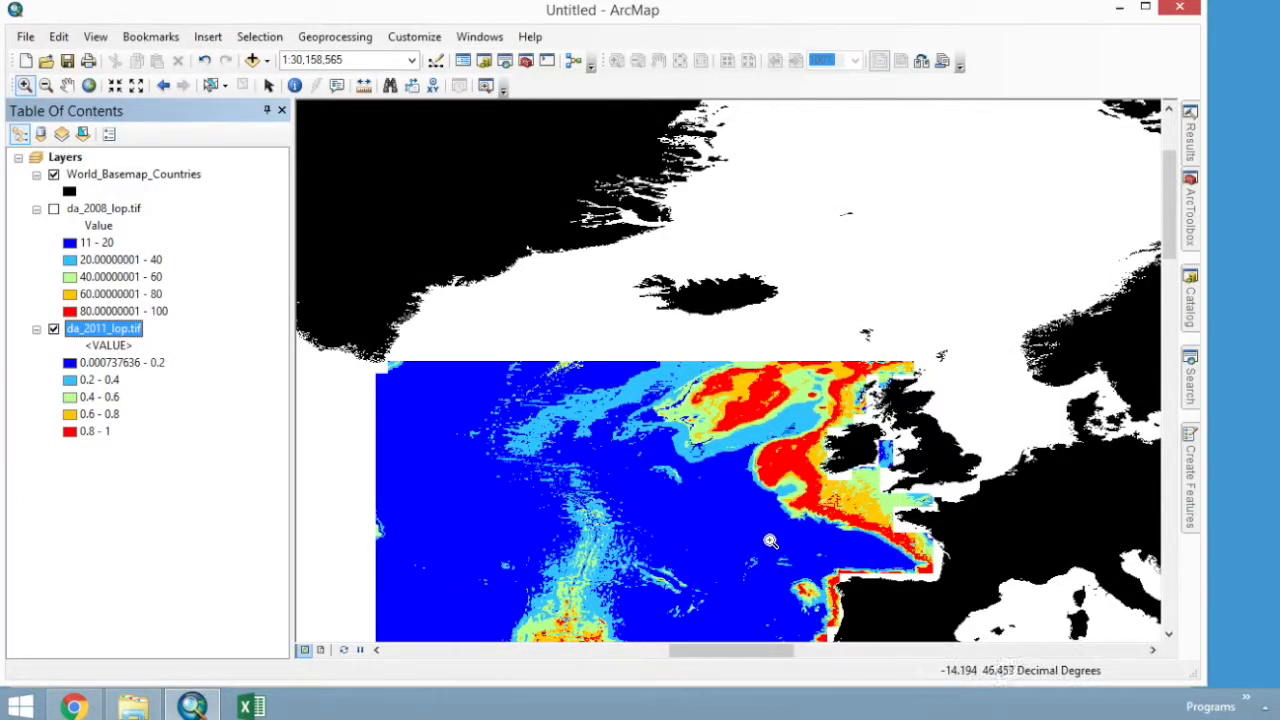
# - Inspect the classified 2011 distribution across the northeast Atlantic and along the coasts of Ireland, France and Iberia
pyautogui.moveTo(732, 505); pyautogui.dragTo(788, 415)
pyautogui.moveTo(925, 424); pyautogui.dragTo(877, 425)
pyautogui.moveTo(456, 231); pyautogui.dragTo(1003, 618)
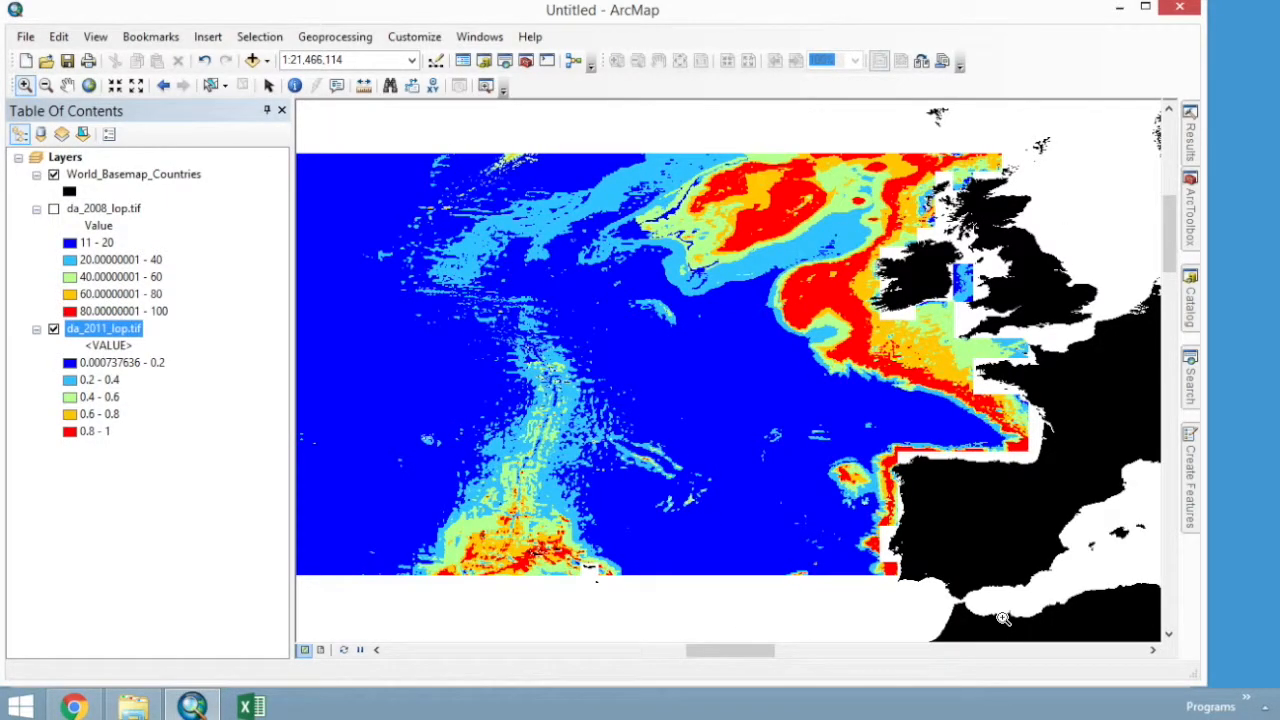
# - Add the null_srtm30.tif bathymetry raster from the Bathymetry folder to the map, building its pyramids
pyautogui.click(252, 60)
pyautogui.click(629, 224)
pyautogui.click(629, 224)
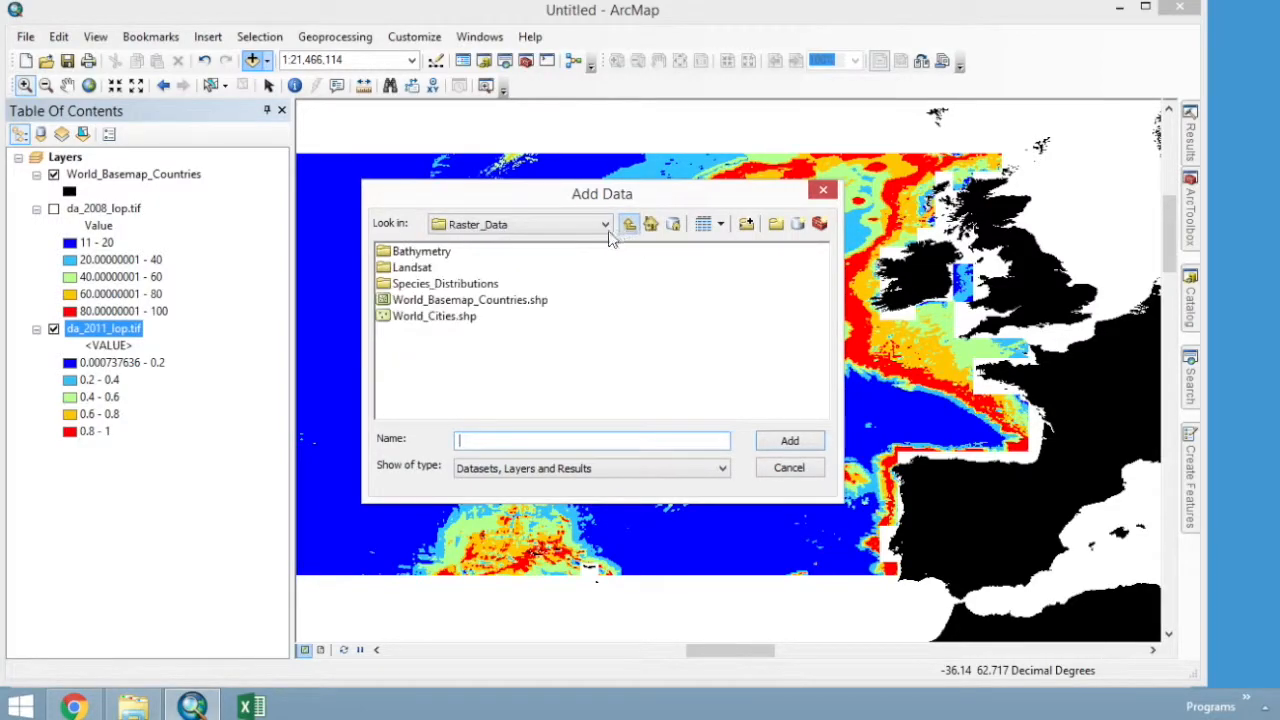
pyautogui.doubleClick(432, 254)
pyautogui.click(428, 267)
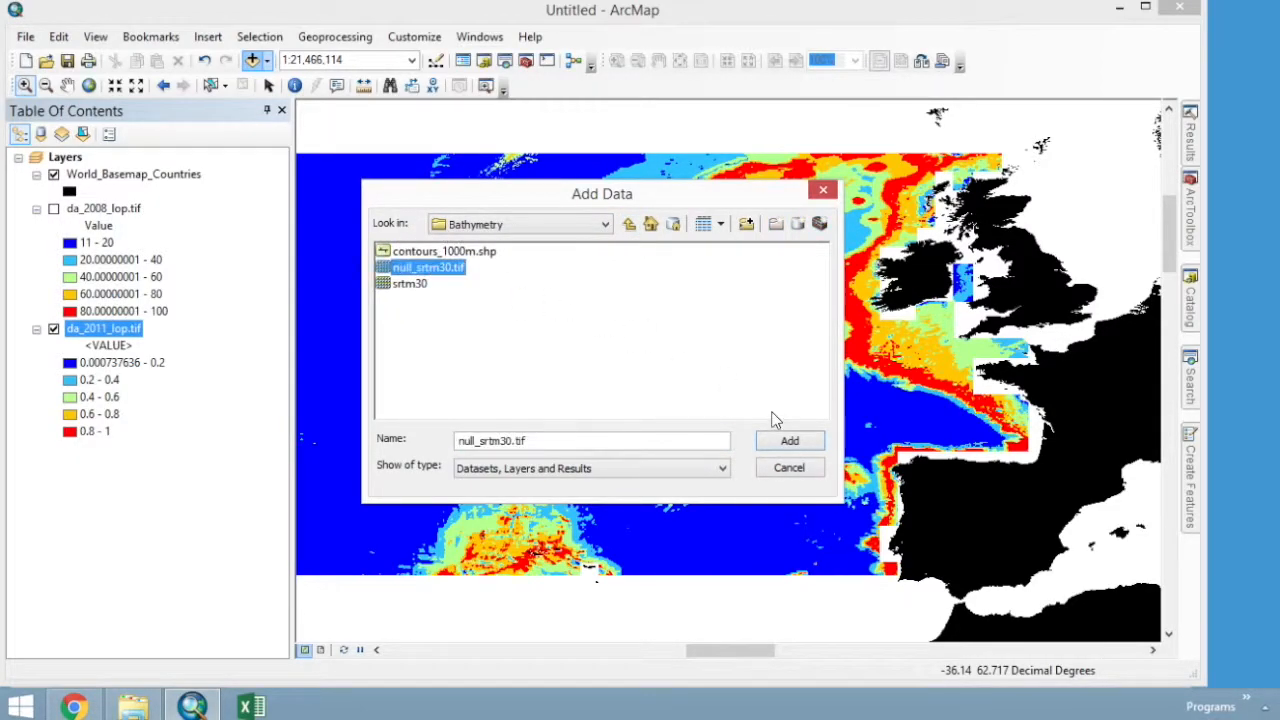
pyautogui.click(785, 440)
pyautogui.click(636, 324)
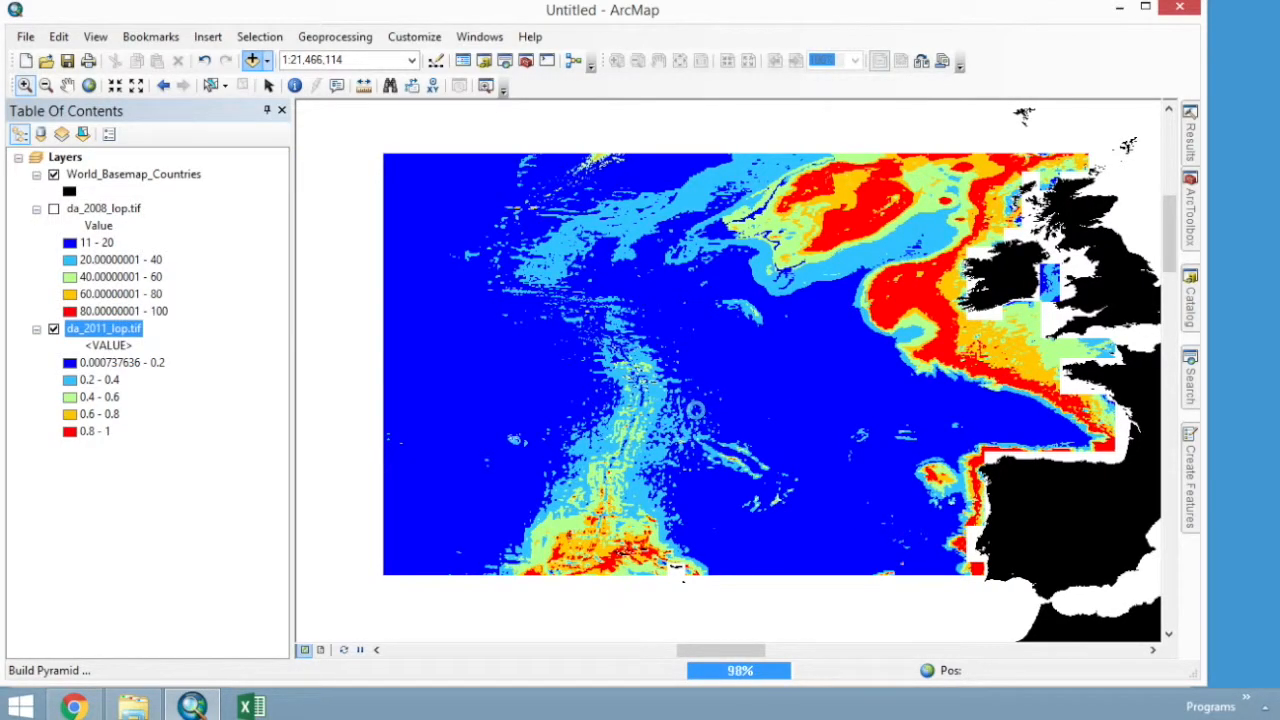
pyautogui.scroll(1, 696, 410)
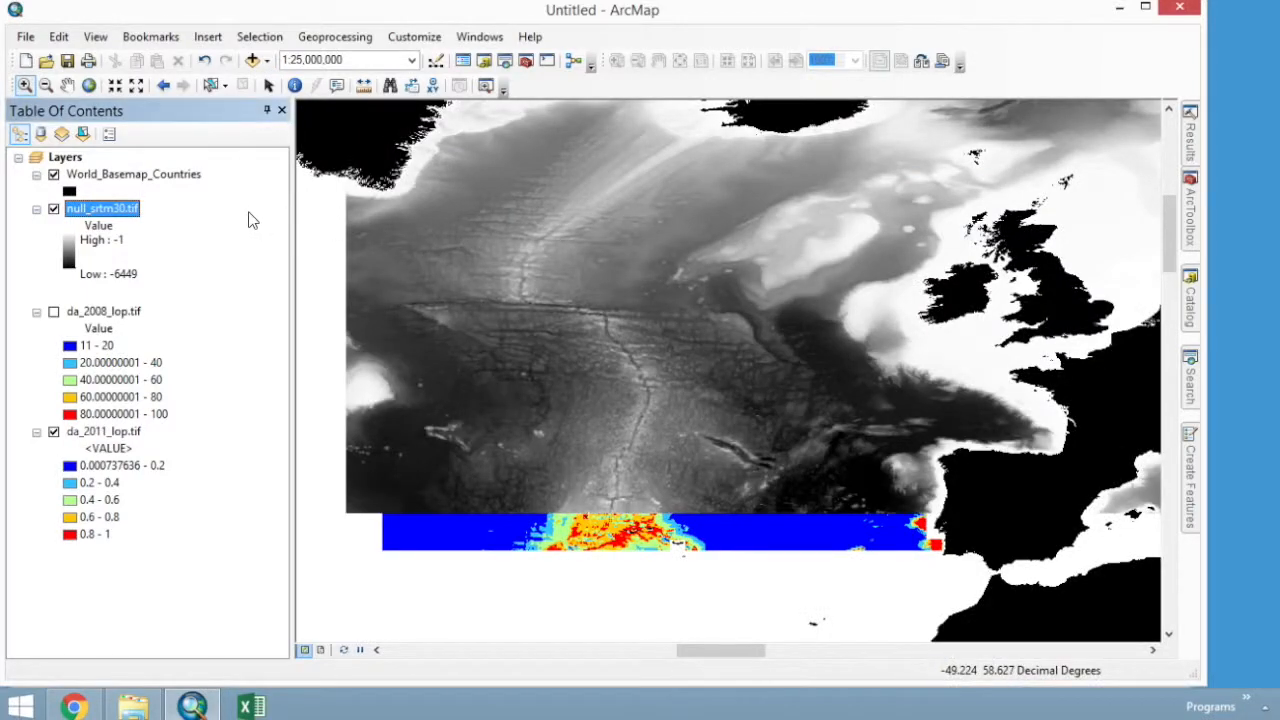
# - Search for the contour tools, open Contour (3D Analyst) and set null_srtm30.tif as its input raster
pyautogui.click(1192, 368)
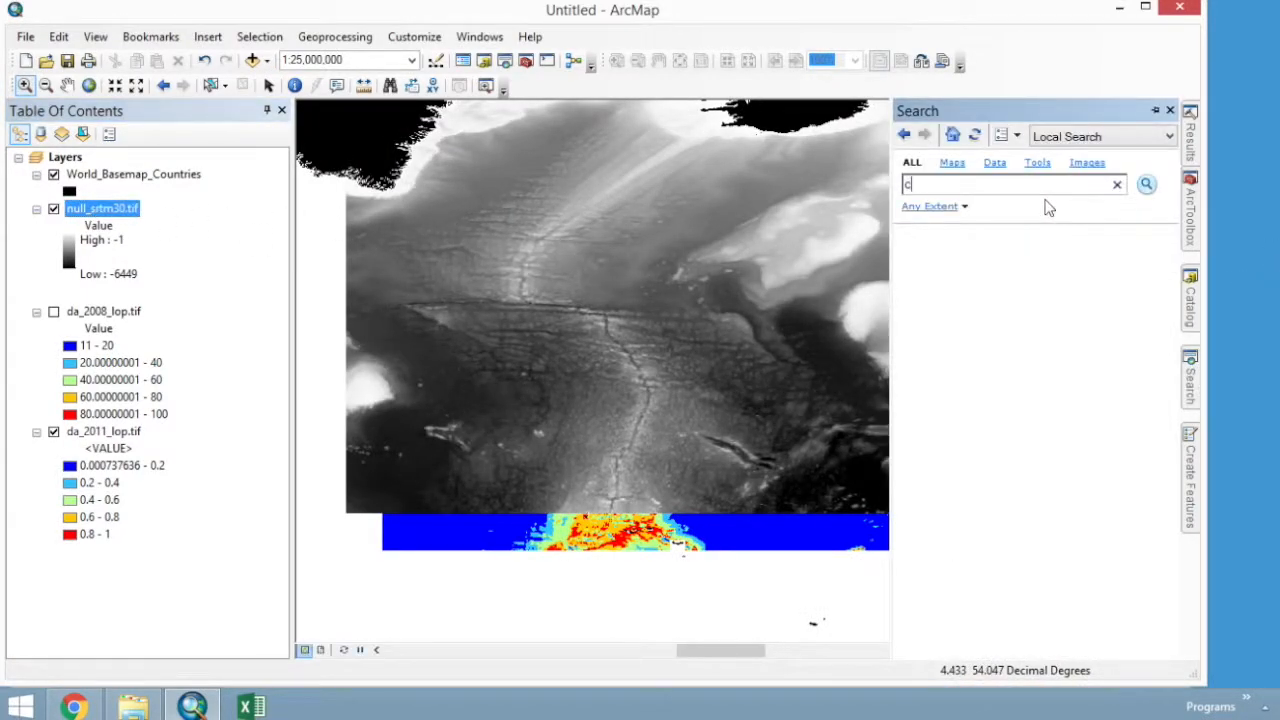
pyautogui.press('Return')
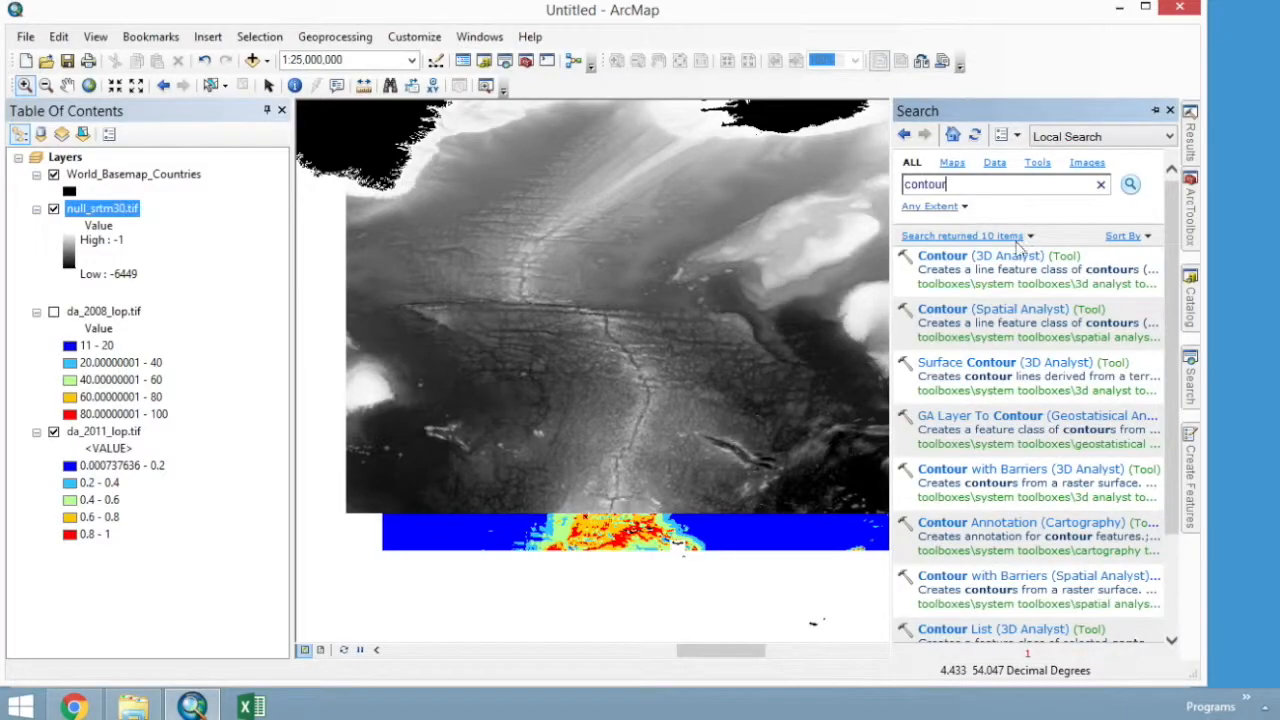
pyautogui.click(945, 257)
pyautogui.click(912, 205)
pyautogui.click(456, 222)
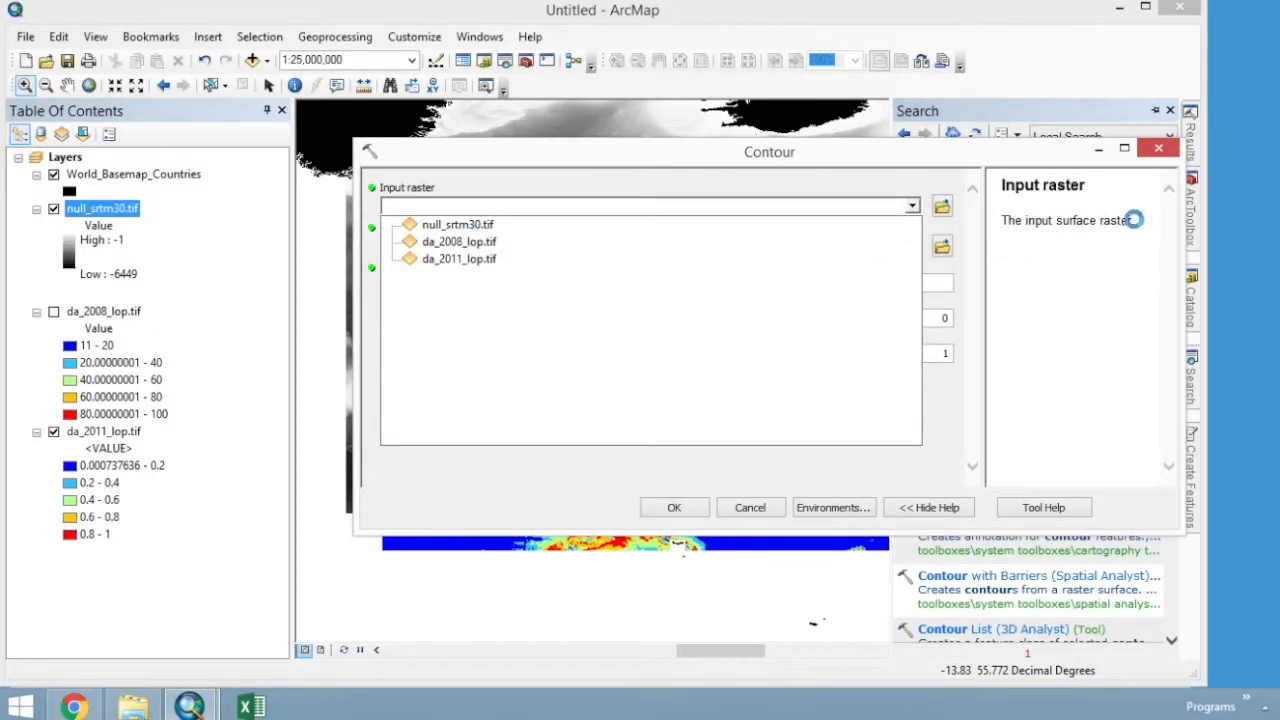
# - Generate 2000 m contours from the bathymetry and save them as contours_2000m.shp in the Bathymetry folder
pyautogui.moveTo(1180, 231); pyautogui.dragTo(968, 231)
pyautogui.click(726, 246)
pyautogui.click(688, 219)
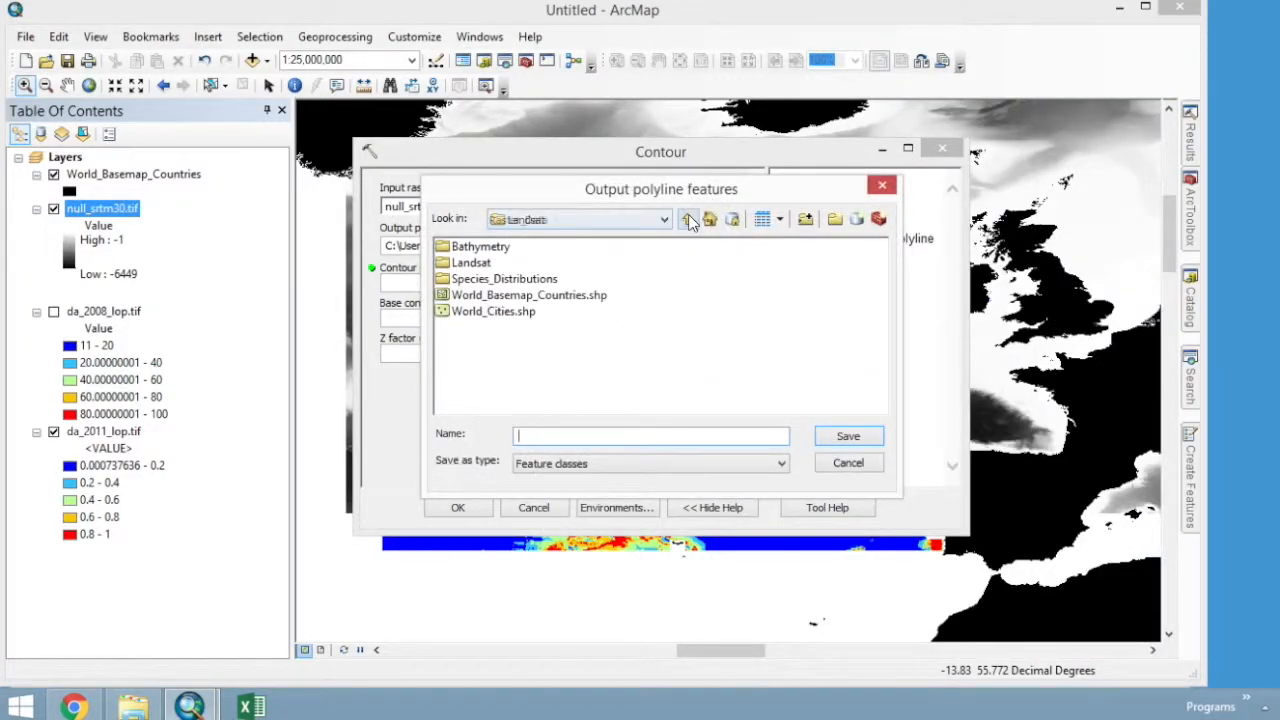
pyautogui.doubleClick(468, 251)
pyautogui.click(490, 248)
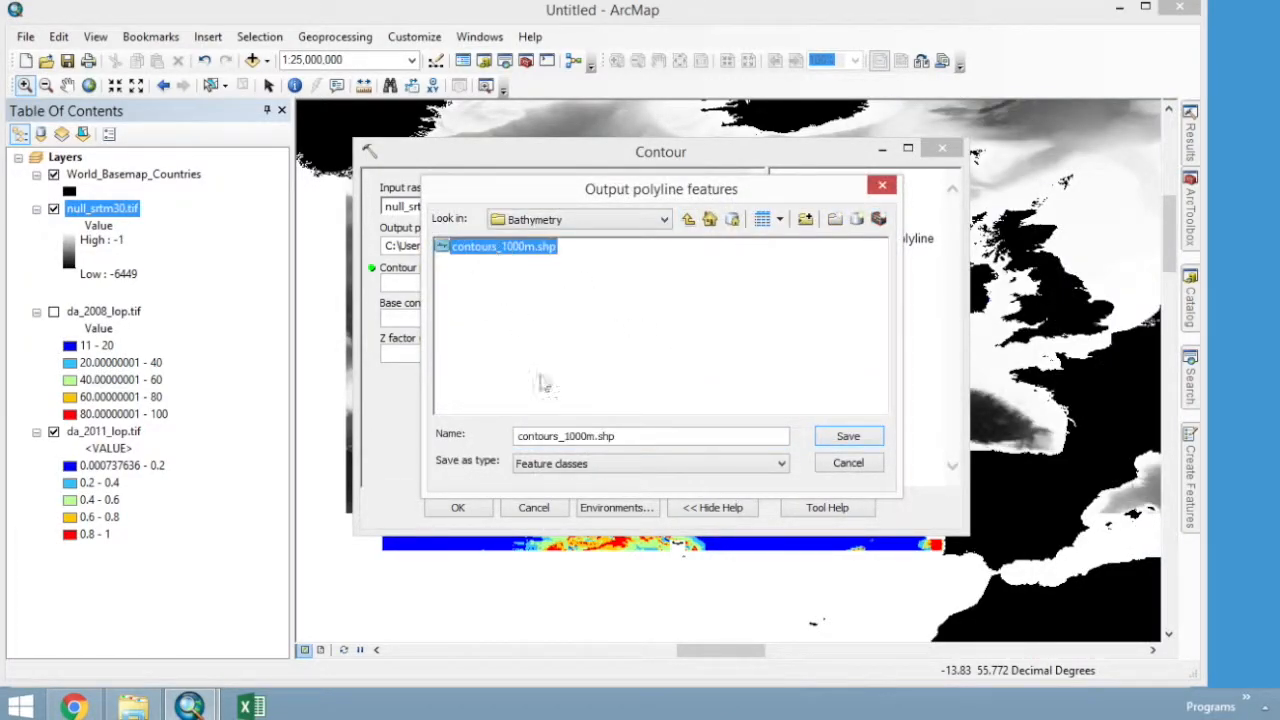
pyautogui.click(567, 437)
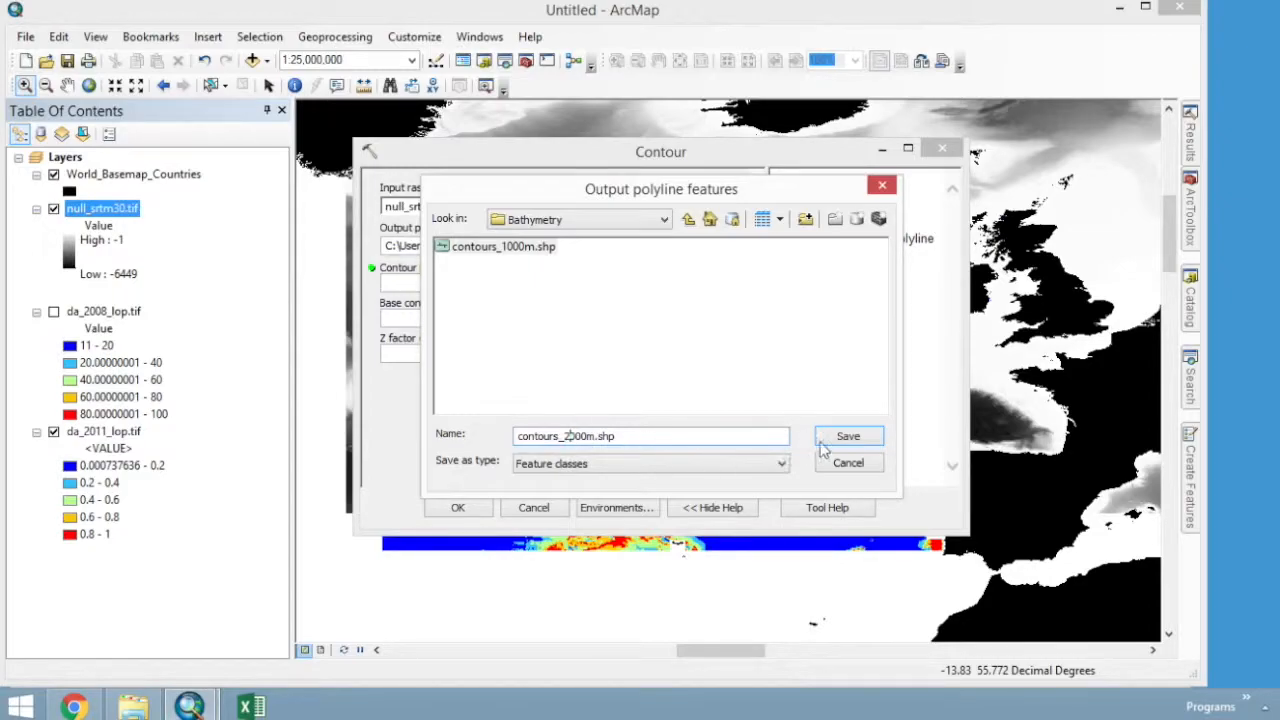
pyautogui.click(828, 439)
pyautogui.click(585, 285)
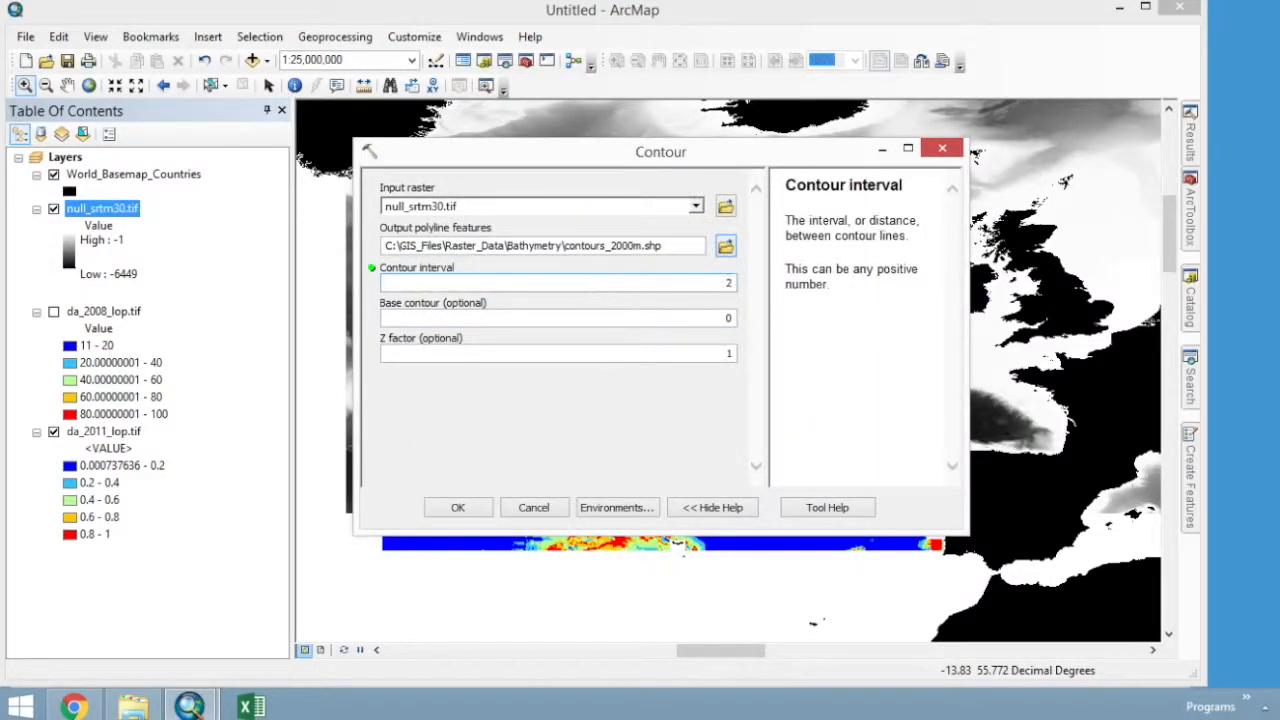
pyautogui.click(466, 509)
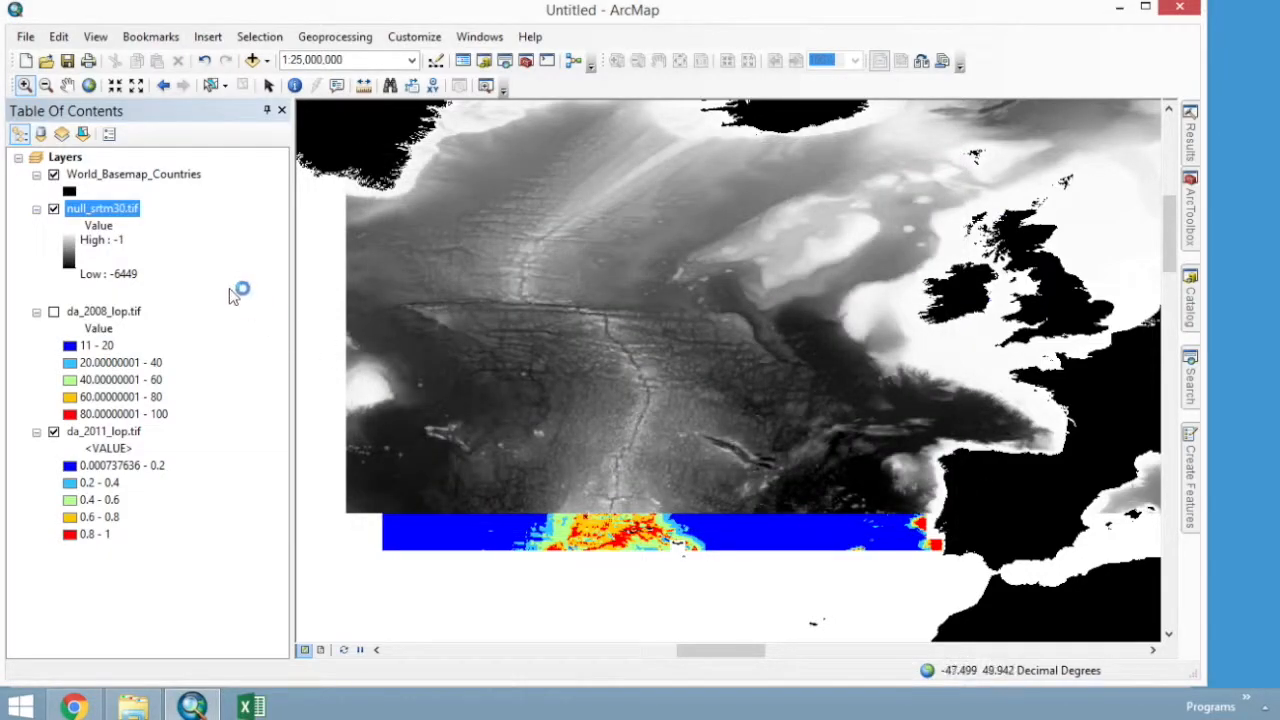
# - Hide null_srtm30.tif, turn on da_2008_lop.tif above the 2011 raster, and check the geoprocessing results
pyautogui.click(53, 208)
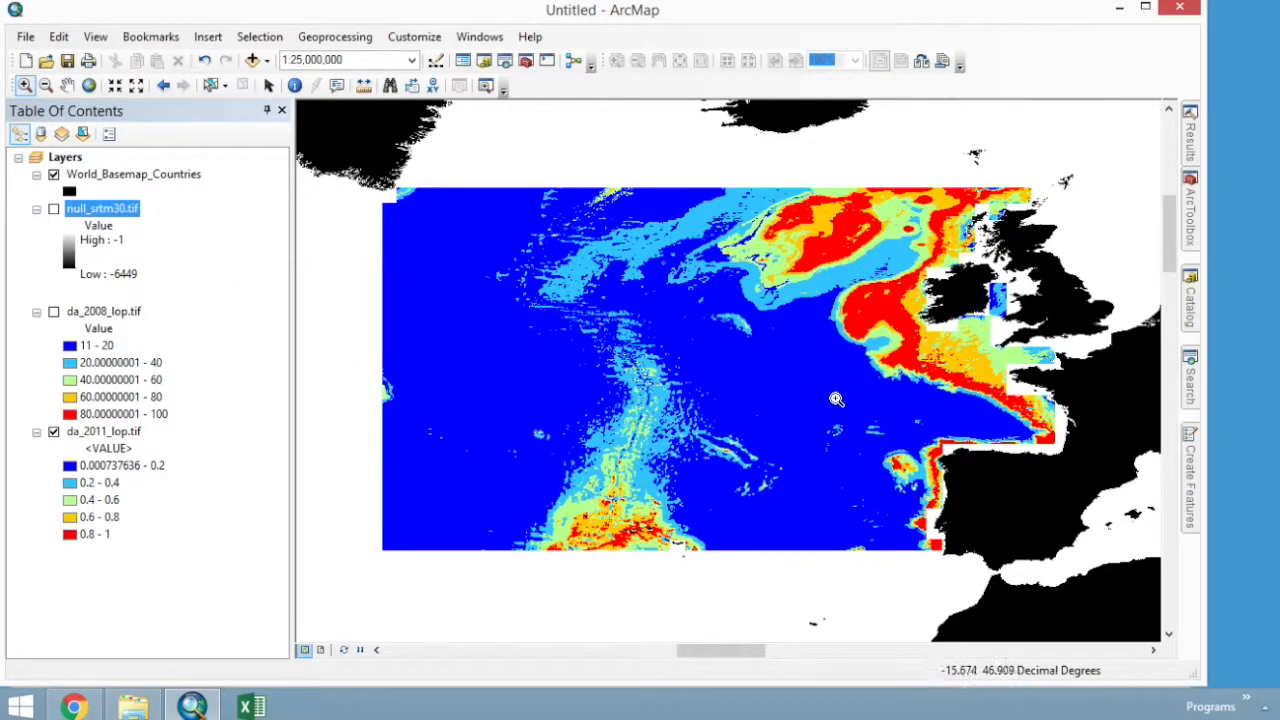
pyautogui.click(53, 311)
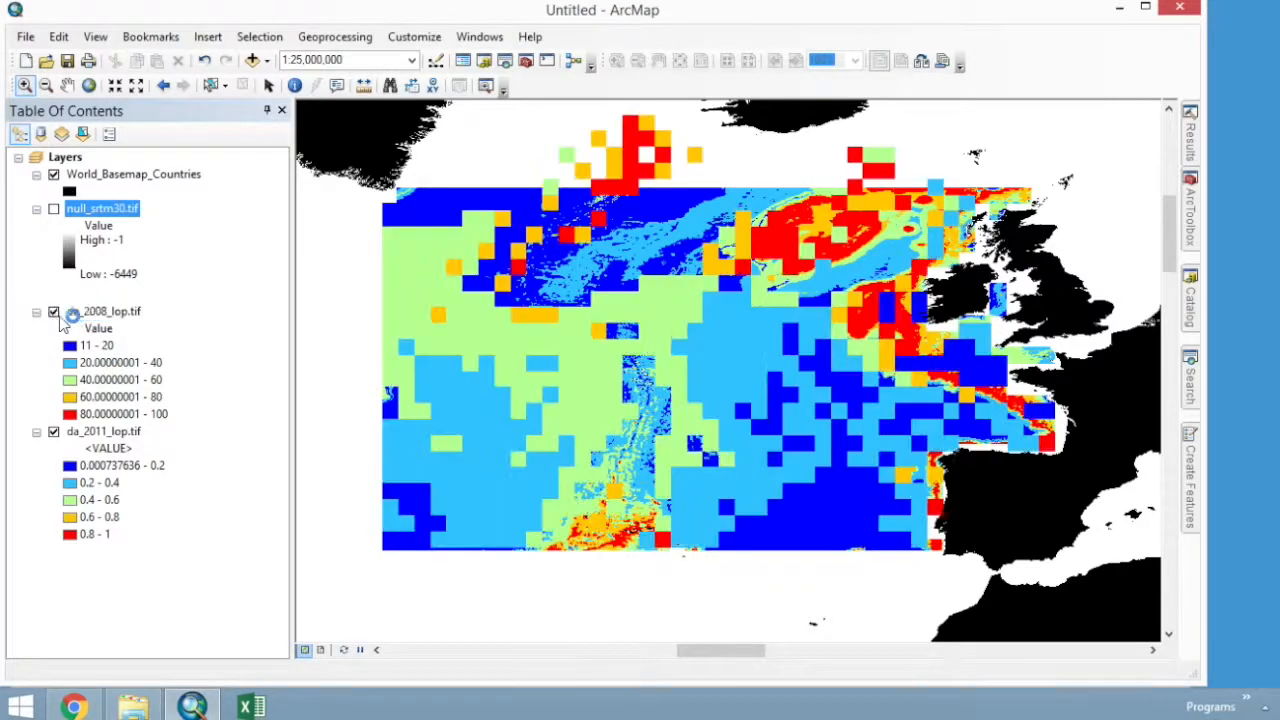
pyautogui.moveTo(1017, 328); pyautogui.dragTo(929, 395)
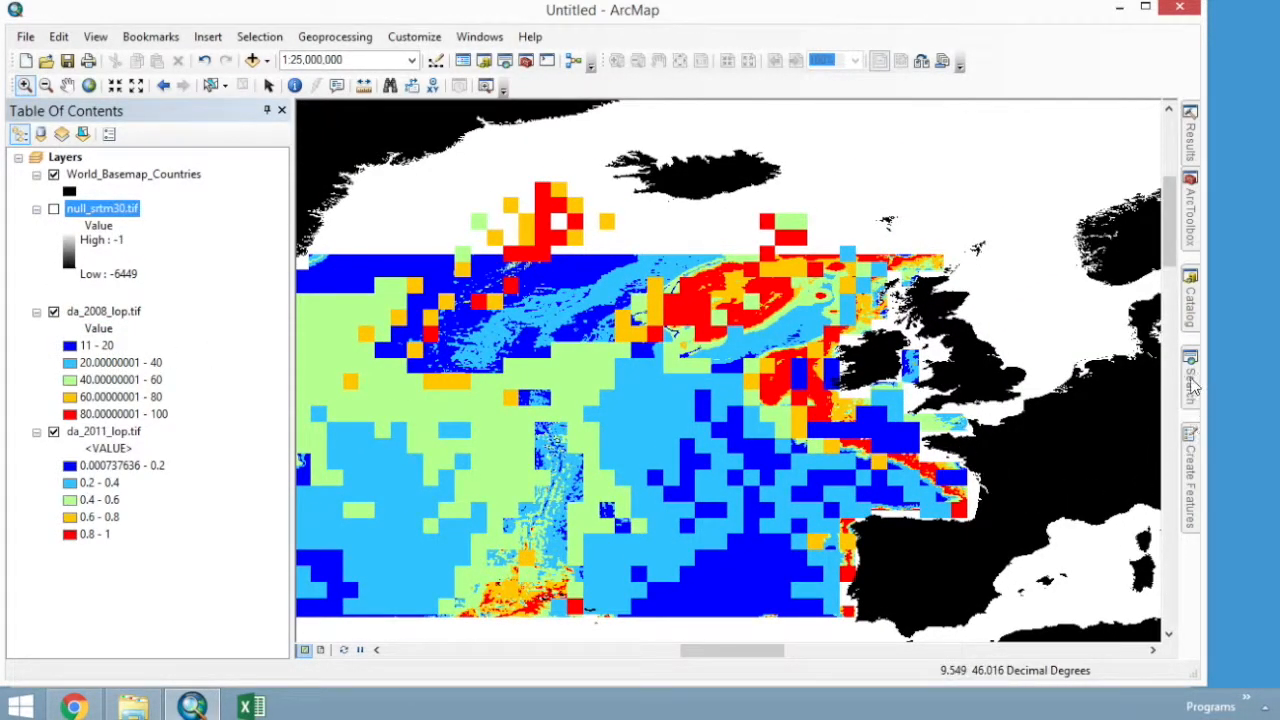
pyautogui.click(1191, 160)
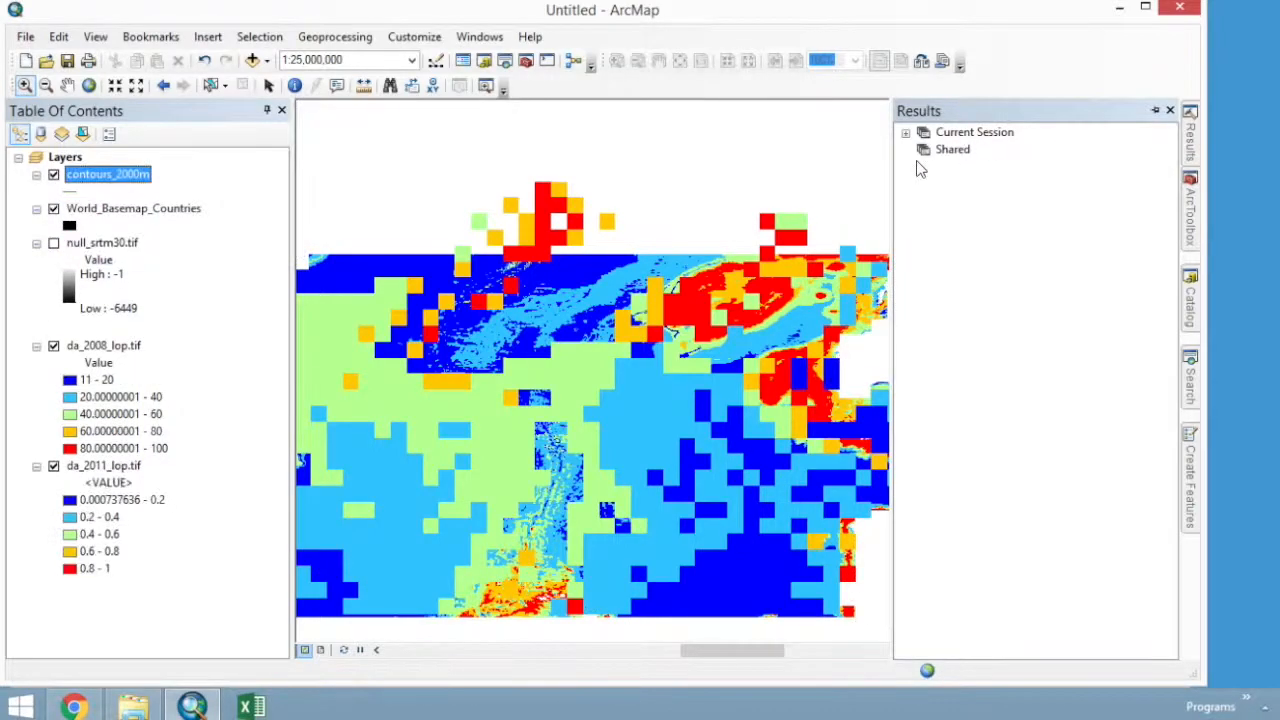
# - Apply the Arterial Street line symbol to the contours_2000m layer
pyautogui.click(72, 197)
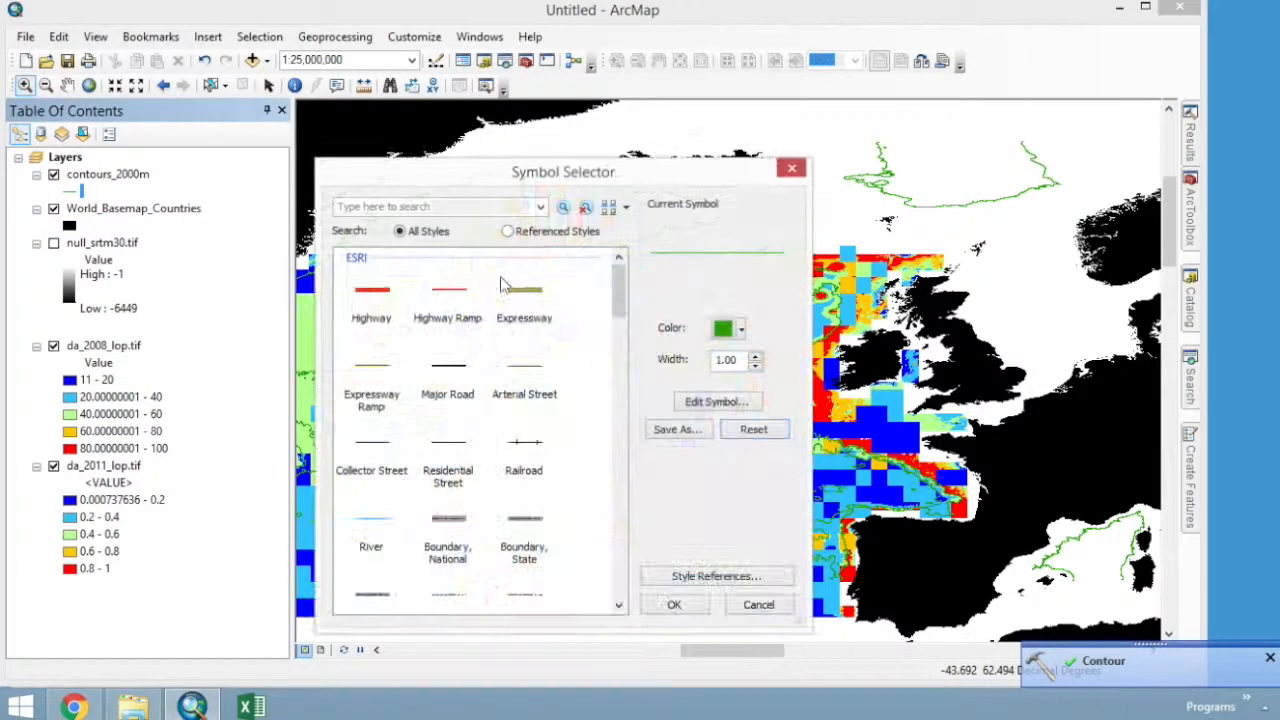
pyautogui.click(524, 390)
pyautogui.click(674, 605)
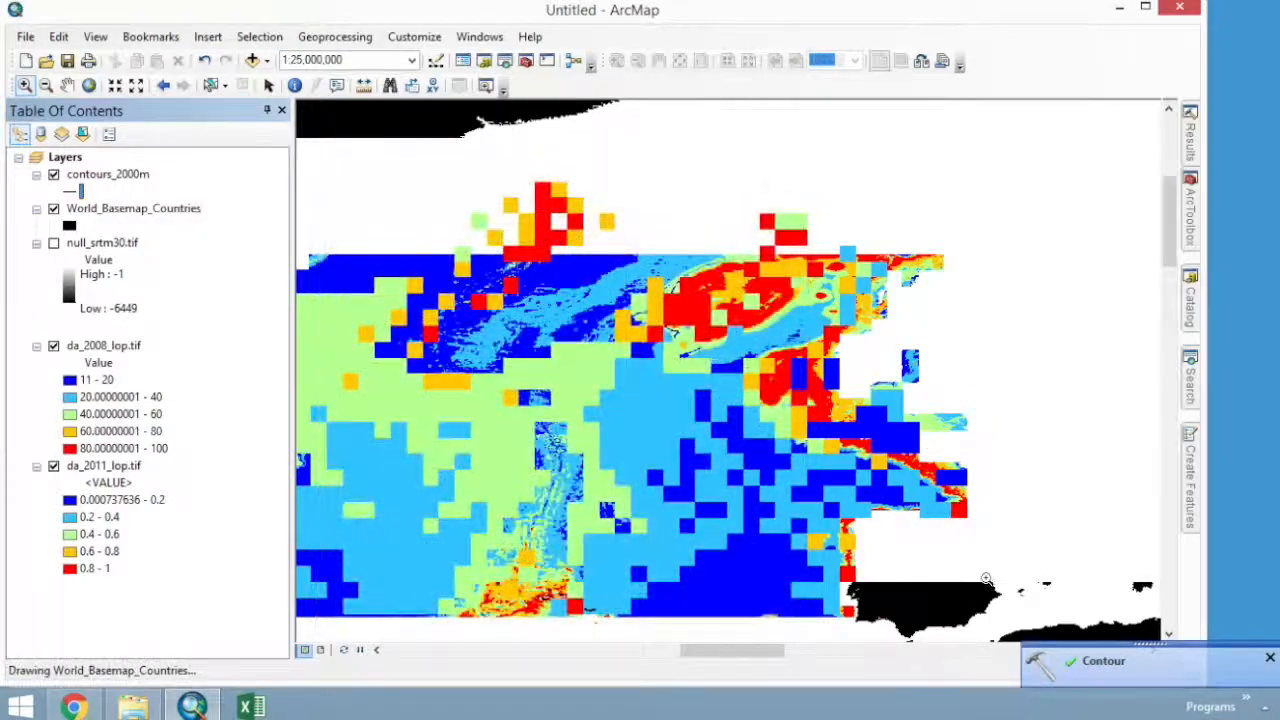
# - Hide da_2011_lop.tif and compare the 2008 distribution with the contours west of Ireland and Iberia
pyautogui.scroll(2, 980, 614)
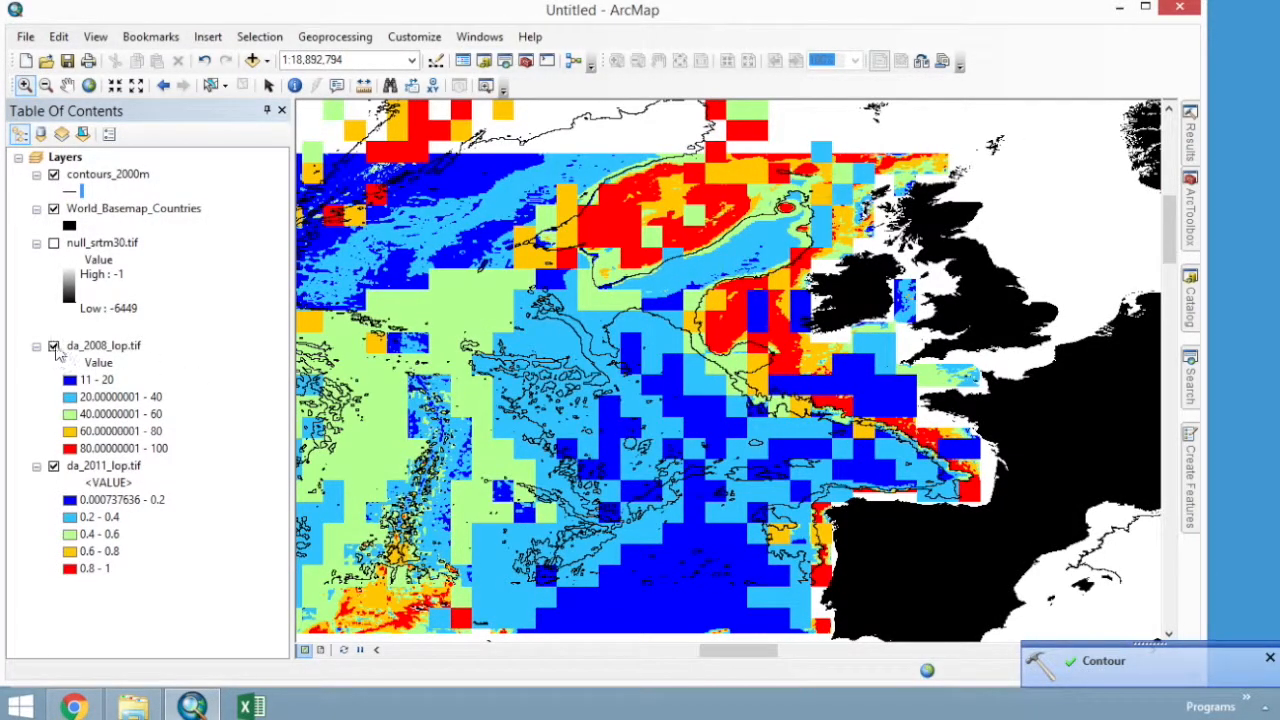
pyautogui.click(55, 465)
pyautogui.click(54, 347)
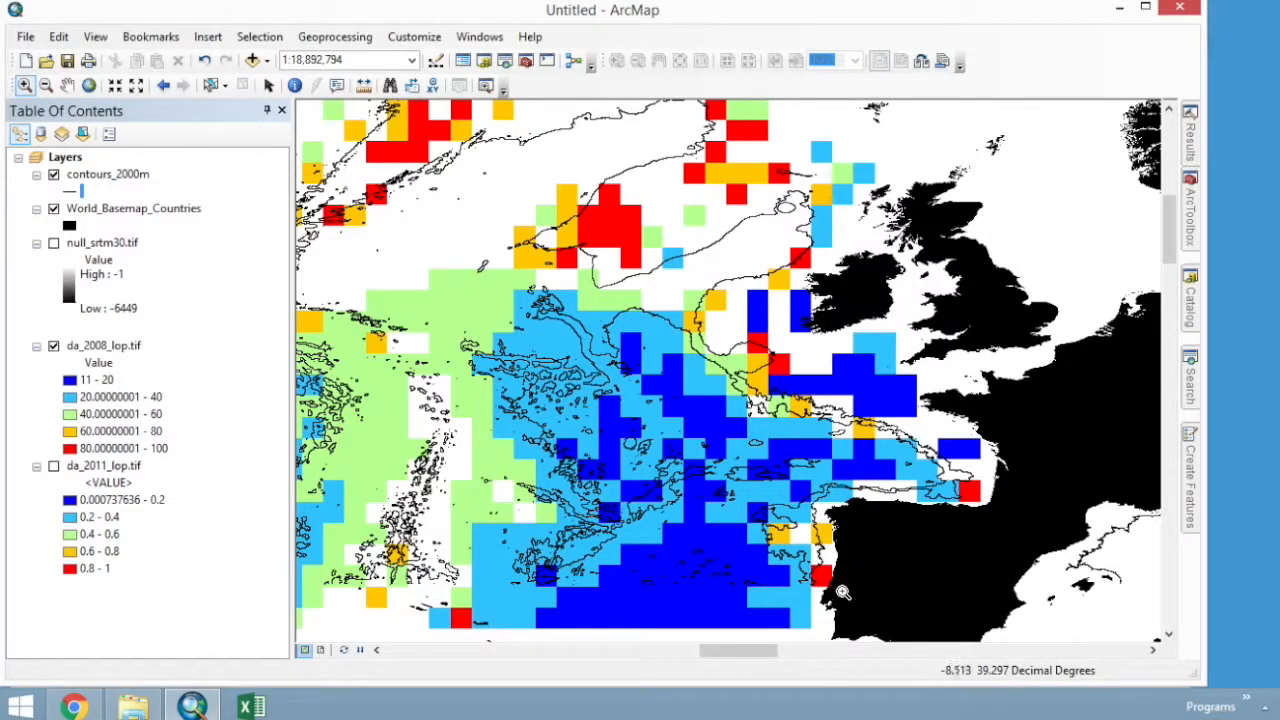
# - Hide da_2008_lop.tif and show da_2011_lop.tif beneath the contours to compare the 2011 distribution with the bathymetry
pyautogui.click(53, 345)
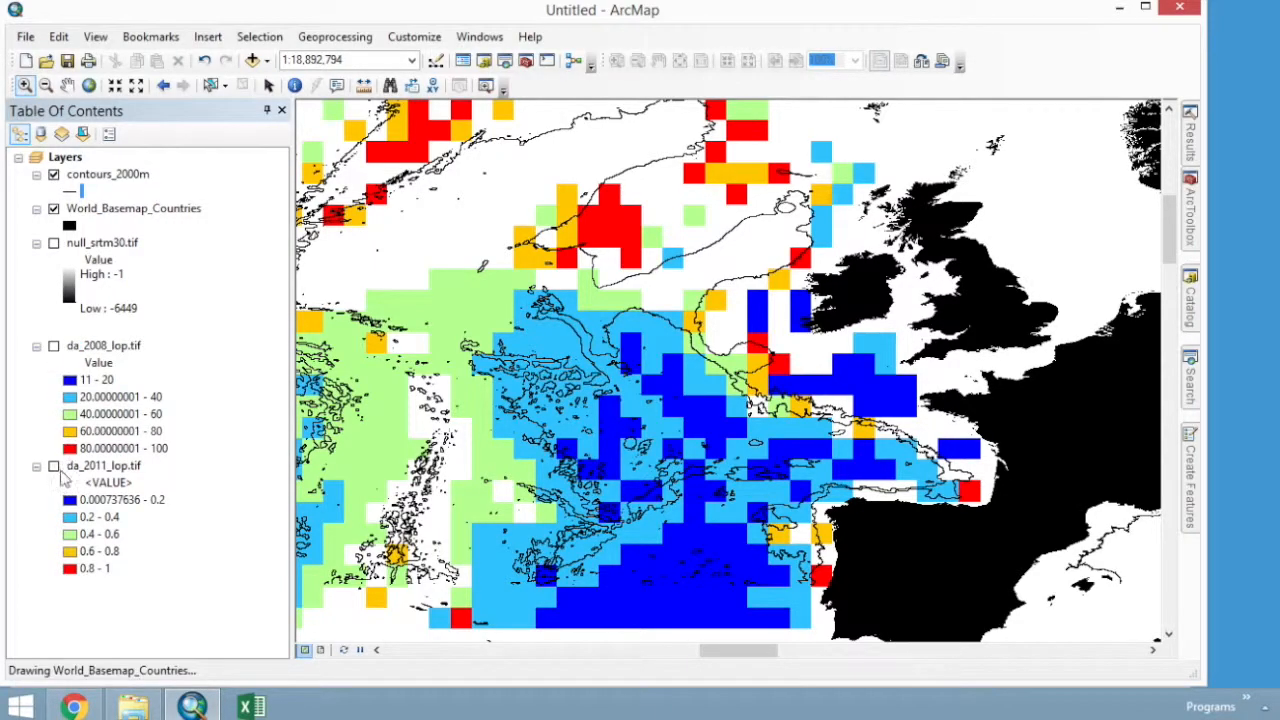
pyautogui.click(53, 466)
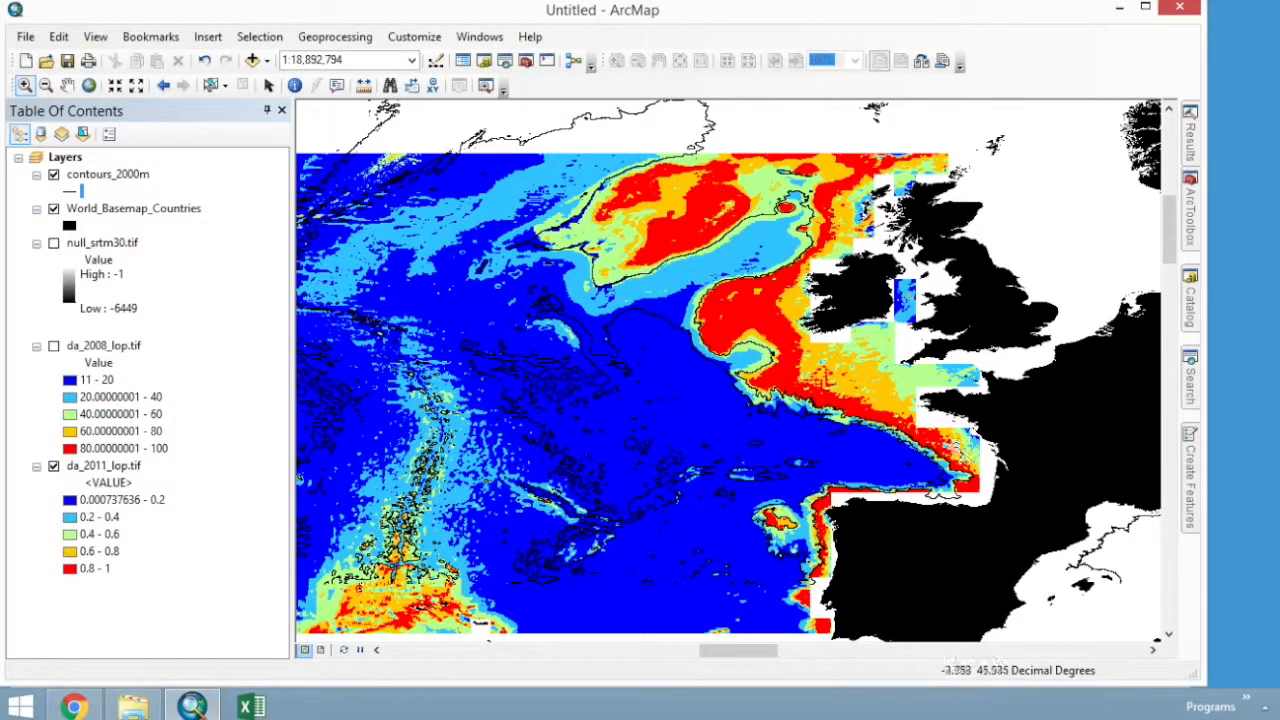
pyautogui.click(53, 346)
pyautogui.click(53, 346)
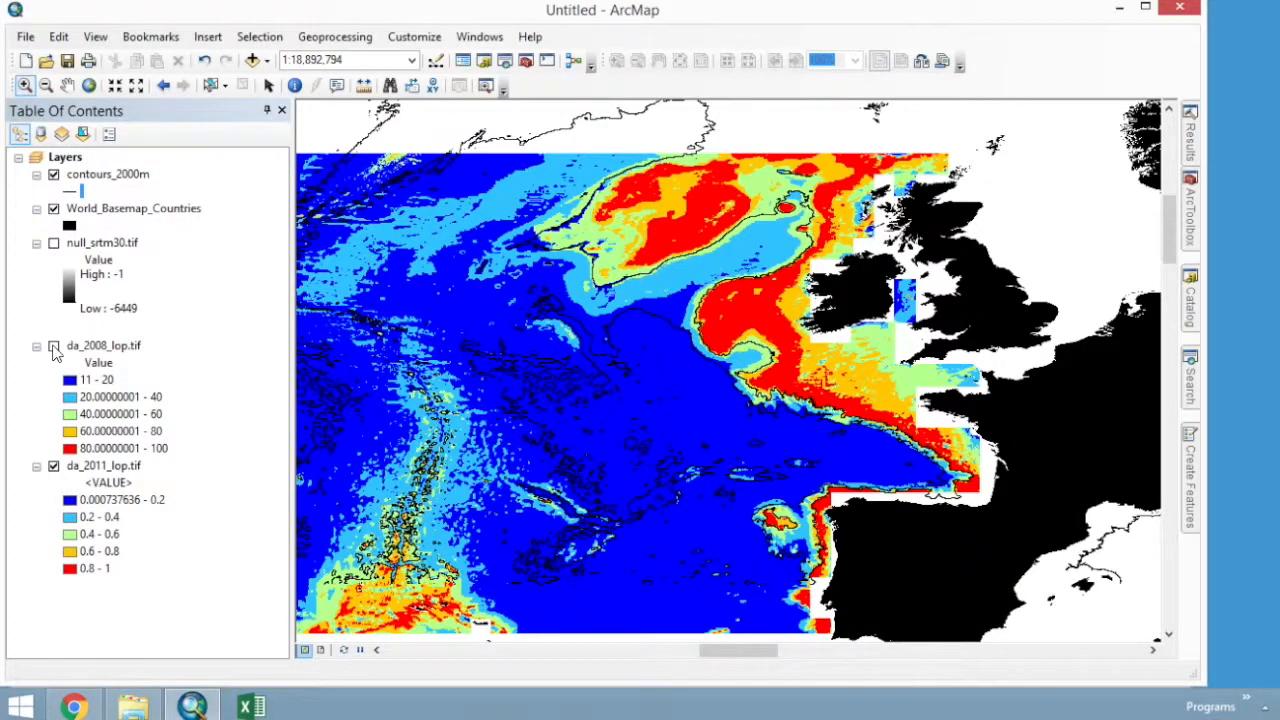